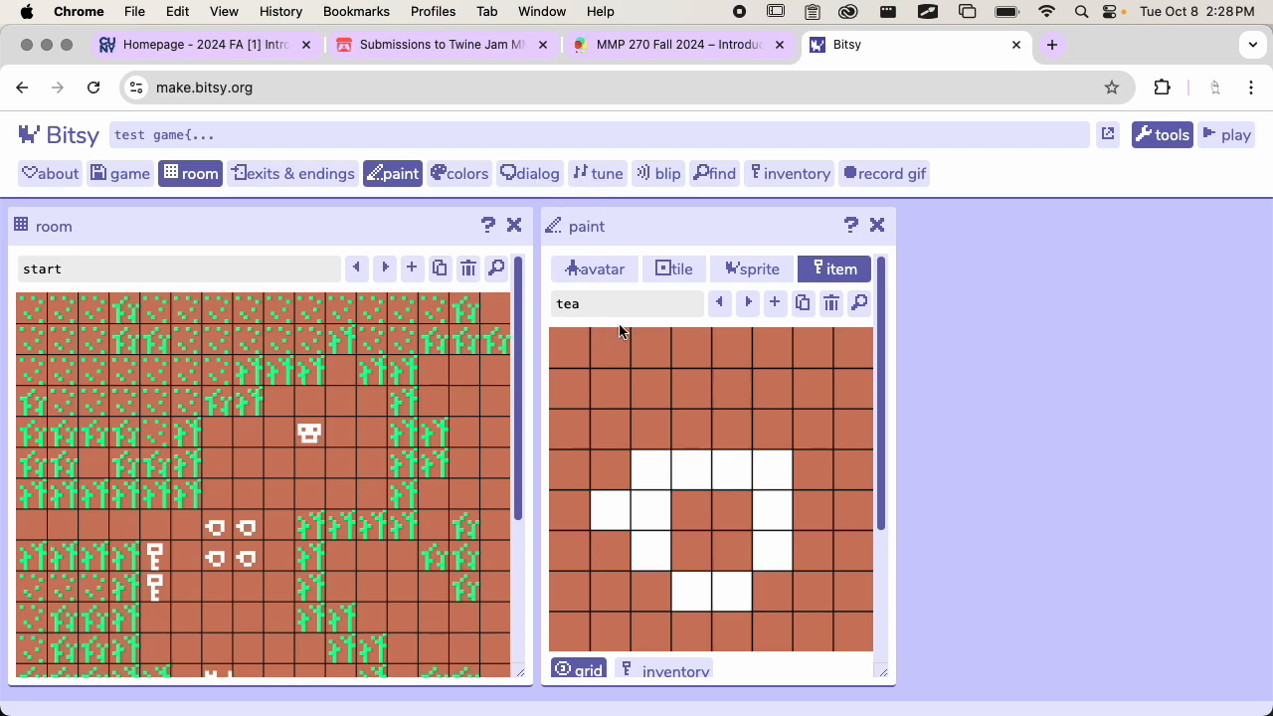
Review the dialog settings of the cat sprite and the tea item in the paint tool
left_click(736, 271)
scroll(747, 429, "down", 5)
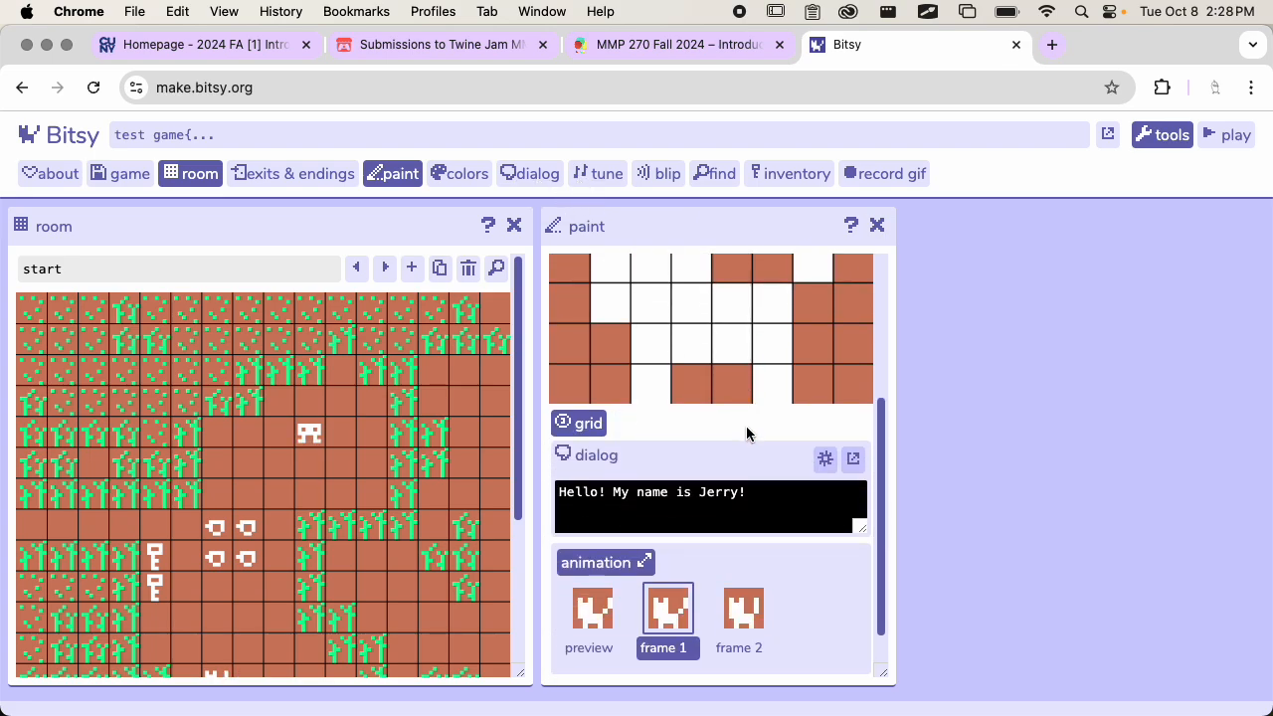
scroll(750, 430, "up", 5)
left_click(840, 269)
scroll(768, 378, "down", 5)
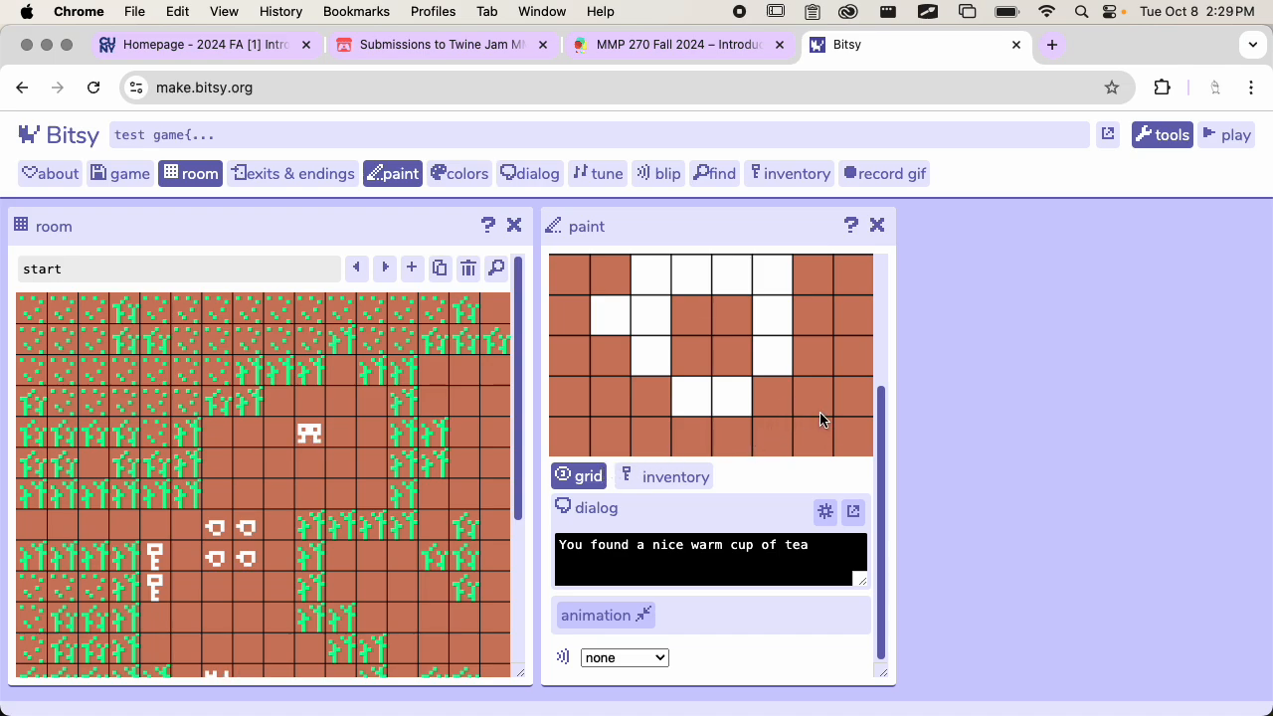
scroll(825, 378, "up", 3)
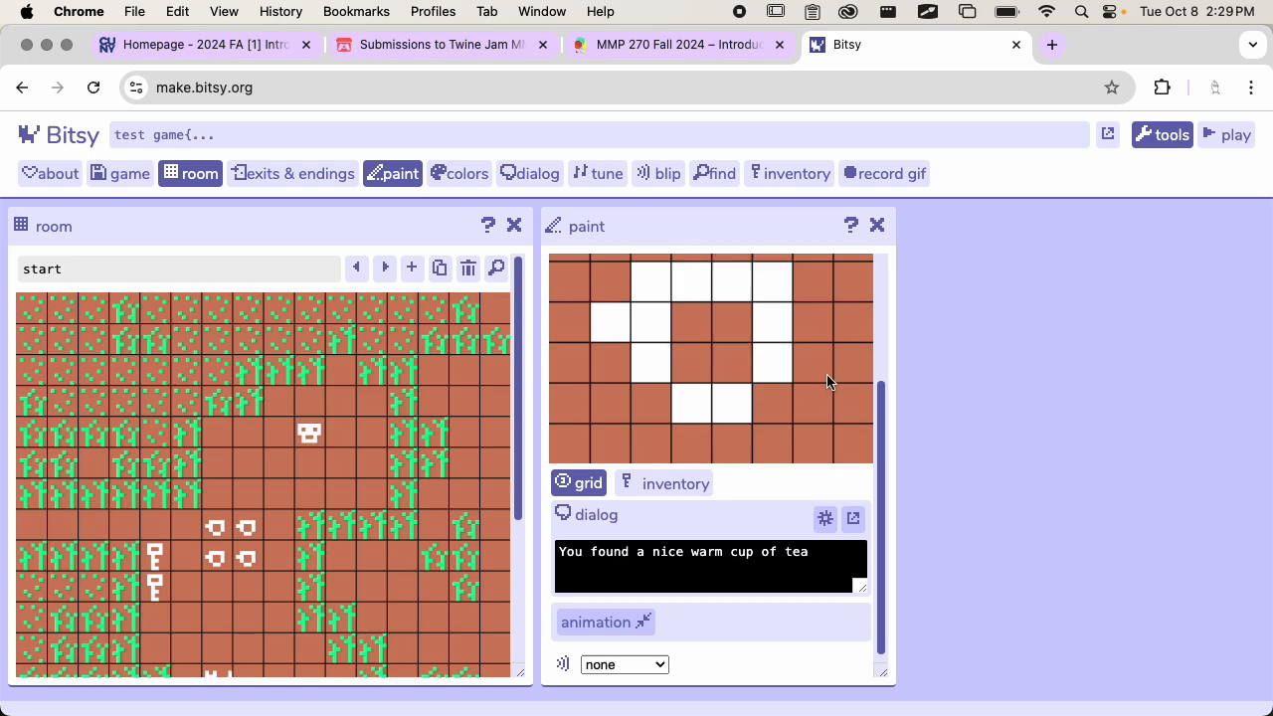
scroll(826, 378, "up", 2)
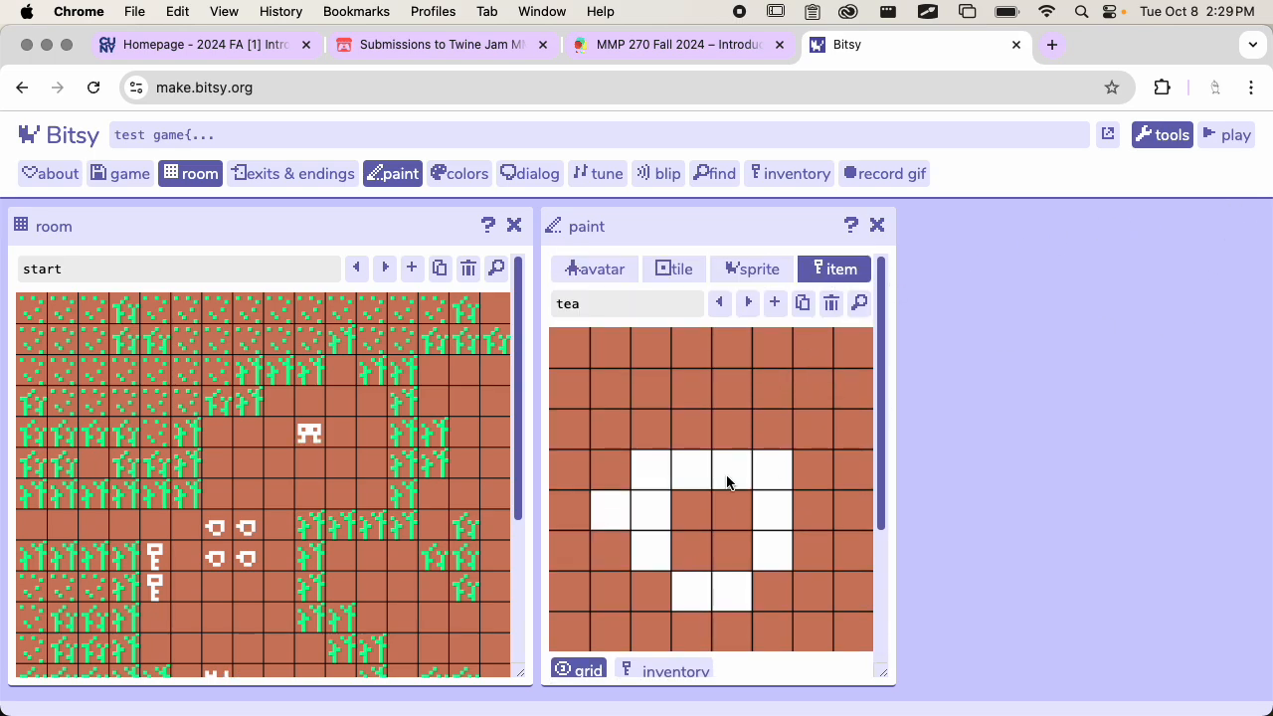
Start a playtest and walk the avatar onto the upper-right teacup to trigger and dismiss its dialog
left_click(1219, 137)
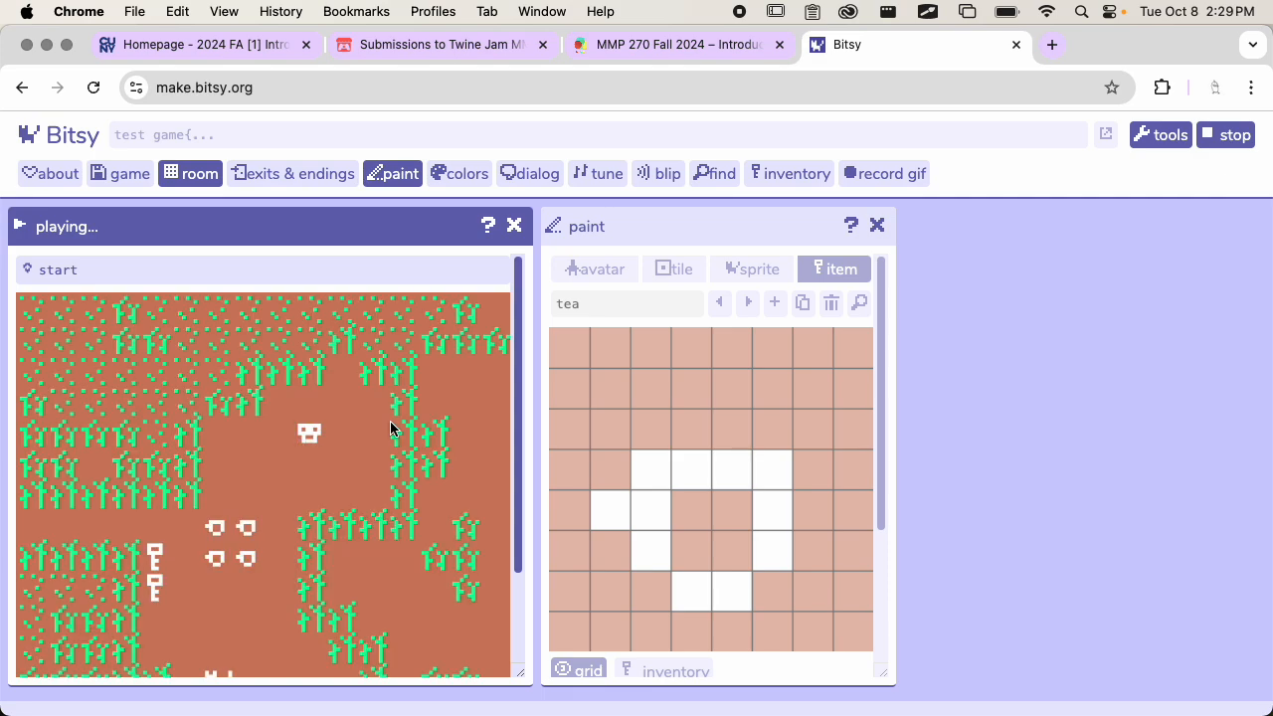
key("Down")
key("Left")
key("Down")
key("Down")
key("Left")
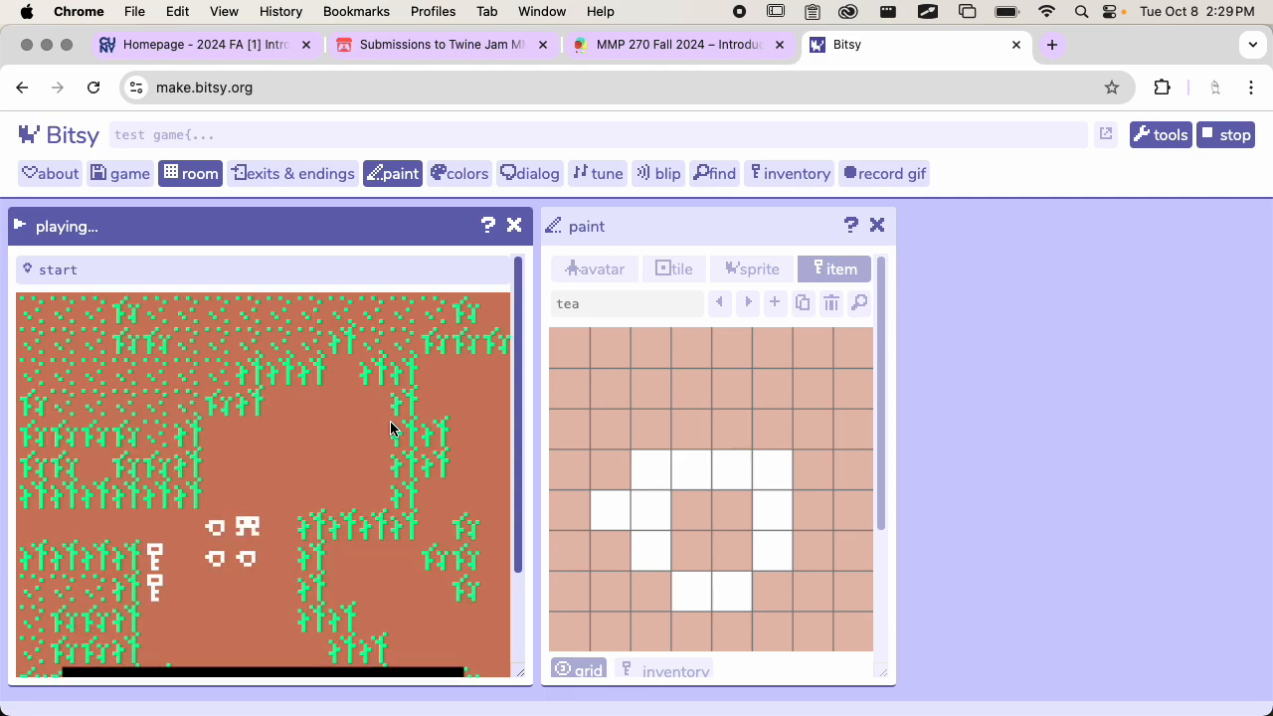
scroll(298, 437, "down", 2)
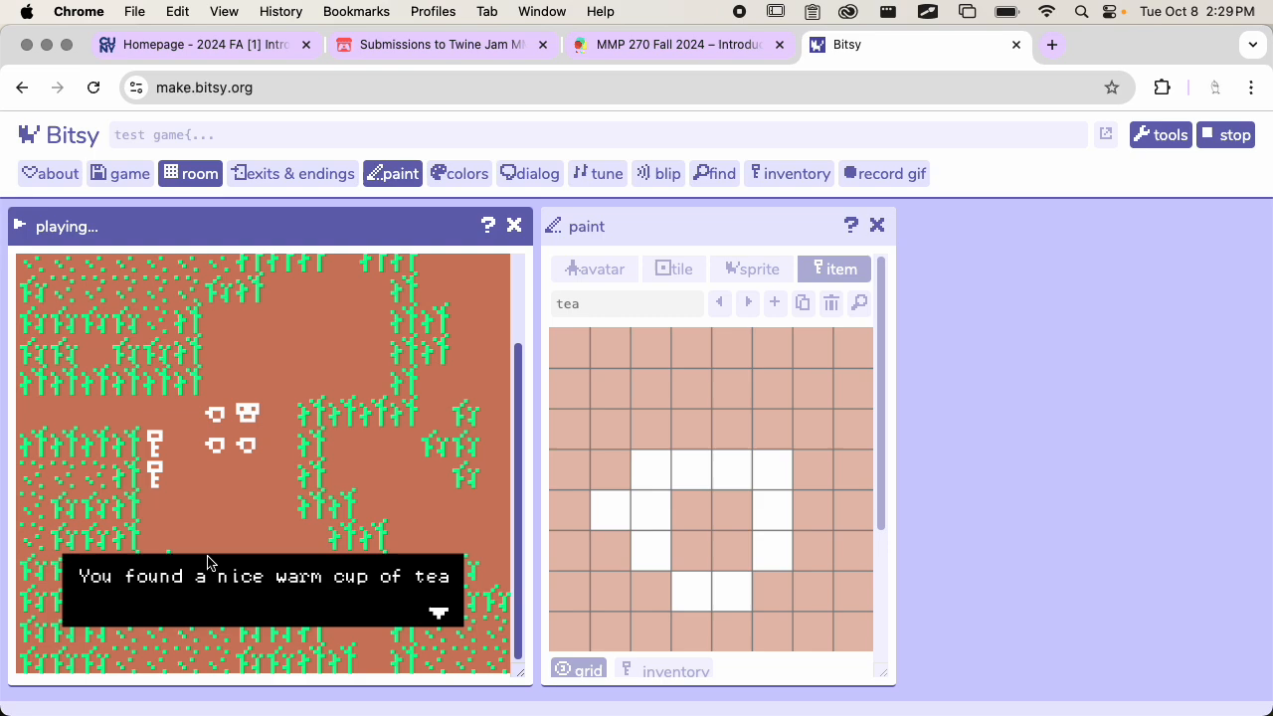
key("Down")
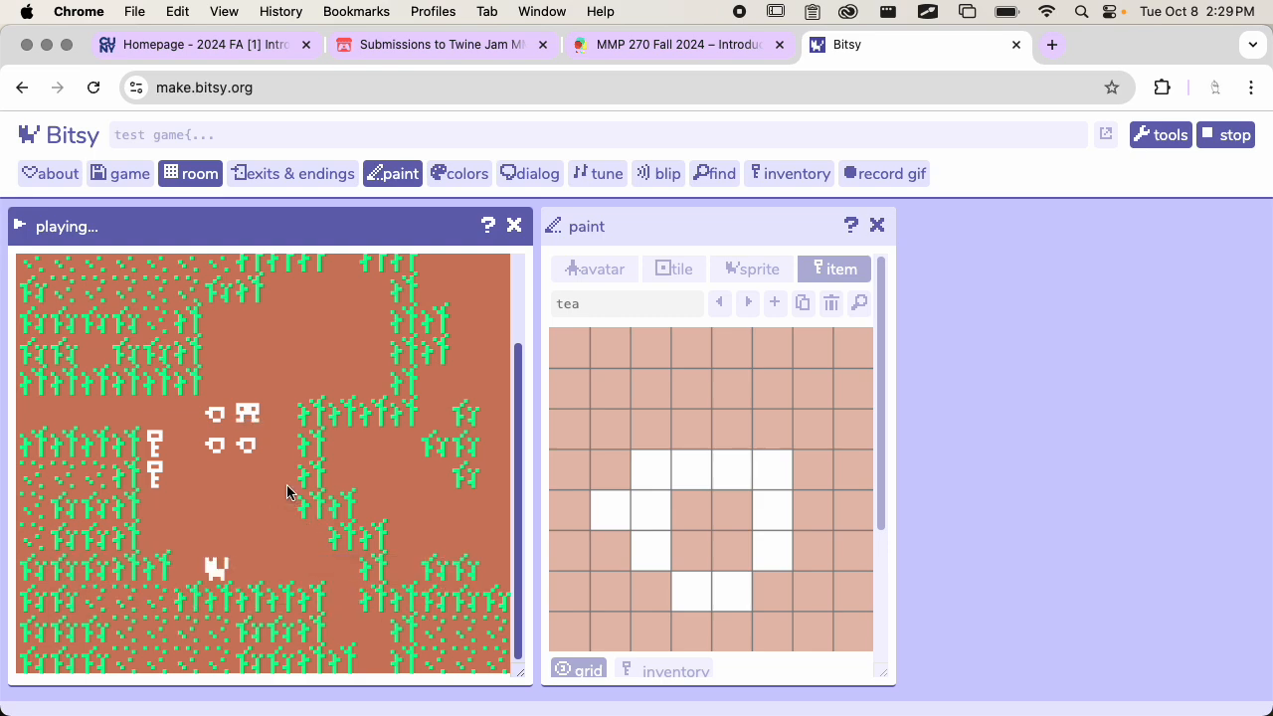
Collect the lower-right teacup with the avatar, read its dialog and dismiss it
key("Right")
key("Down")
key("Left")
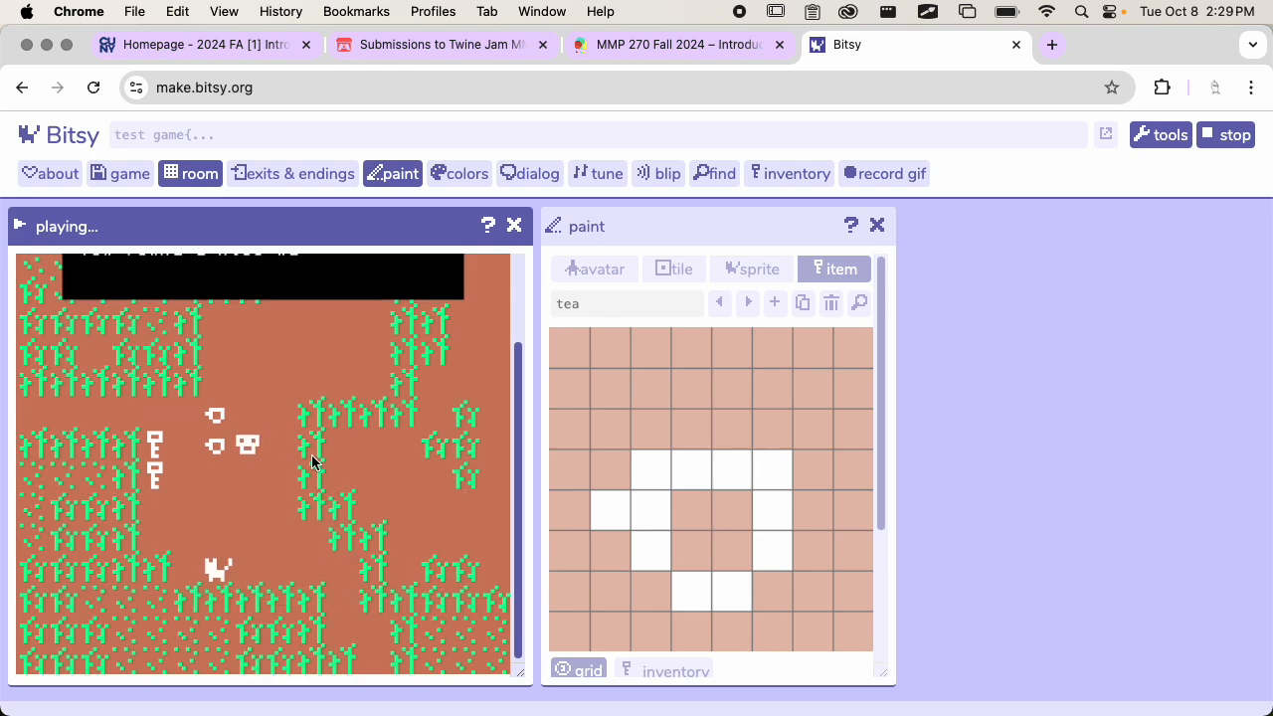
scroll(289, 488, "up", 2)
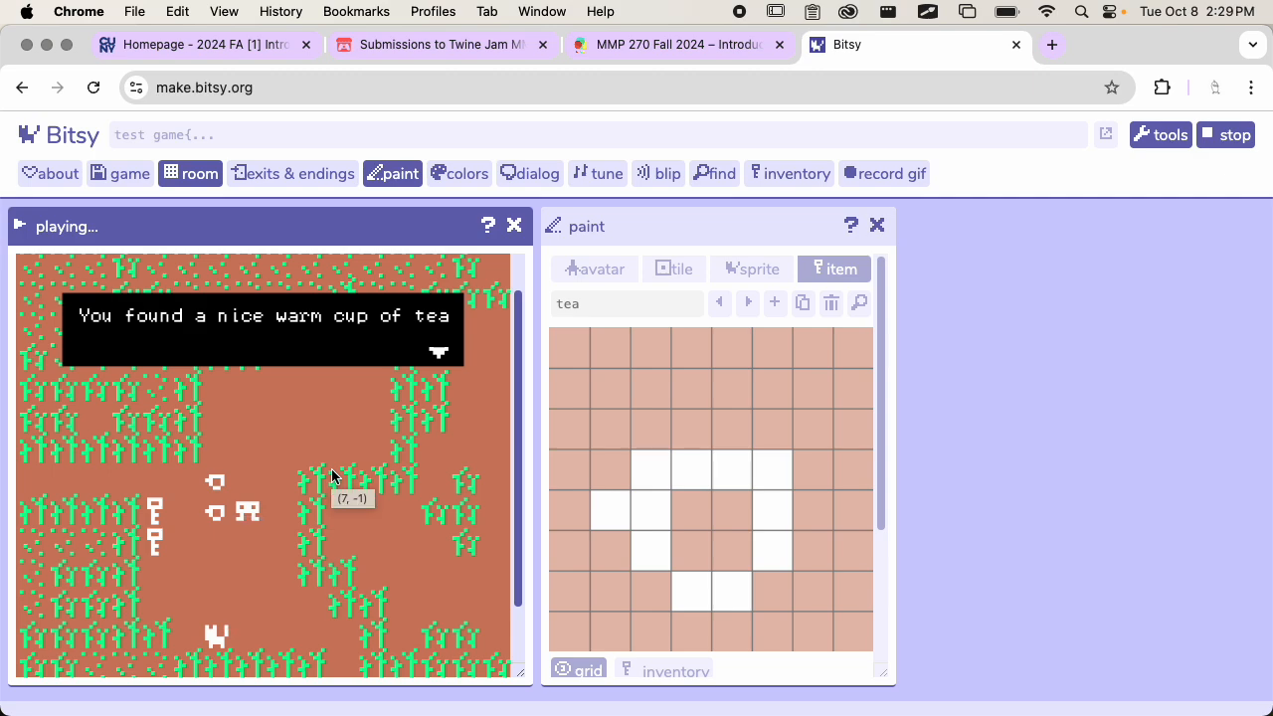
key("space")
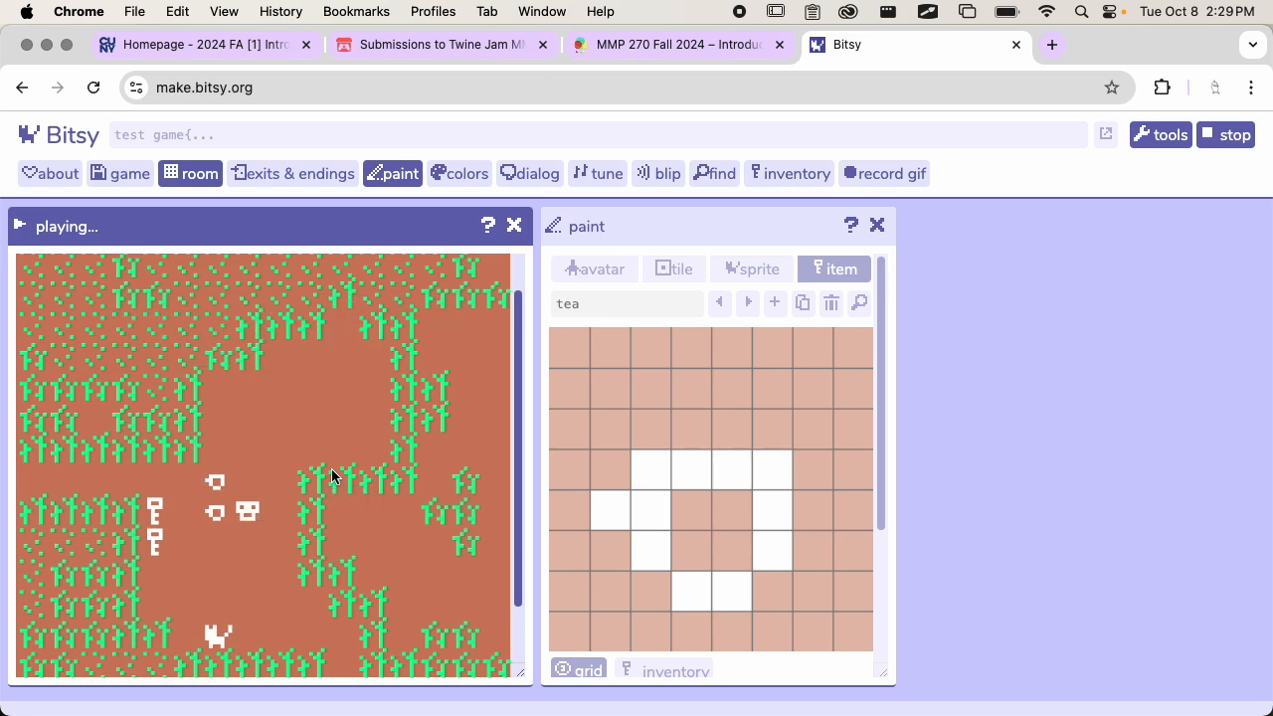
Walk the avatar down to the cat, trigger its greeting and dismiss it
key("Down")
key("Down")
key("Down")
key("Down")
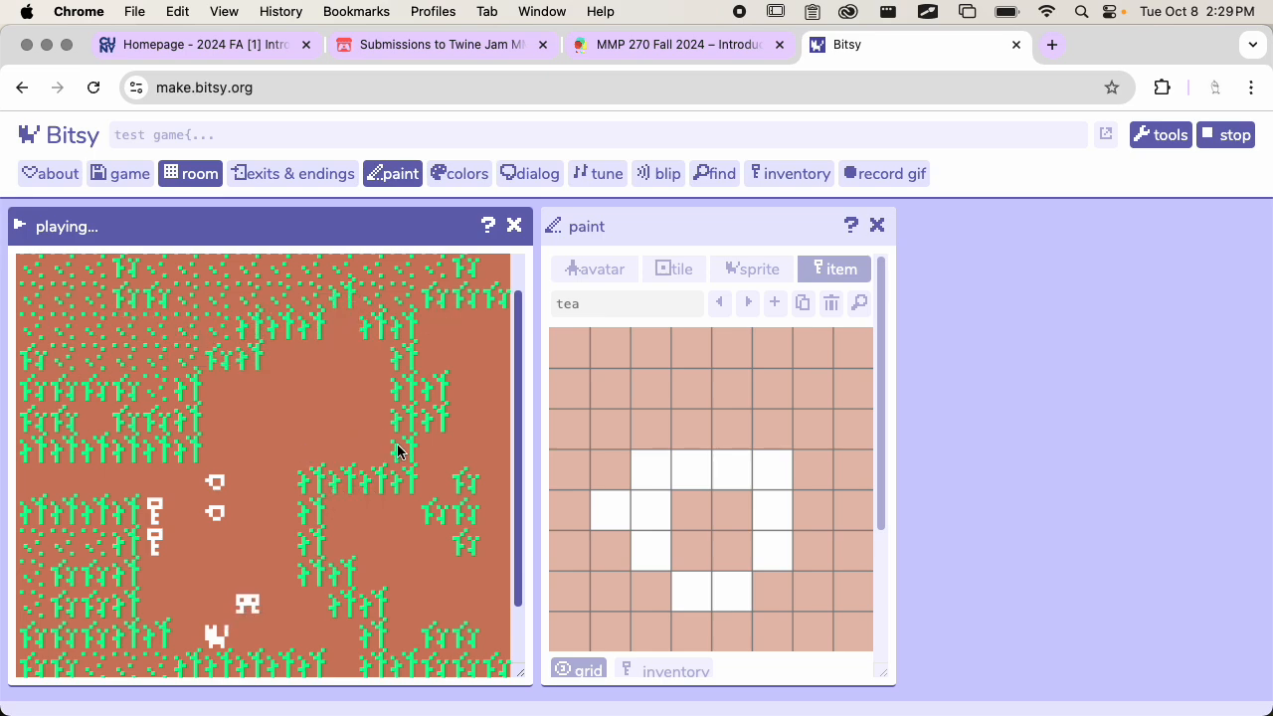
key("Left")
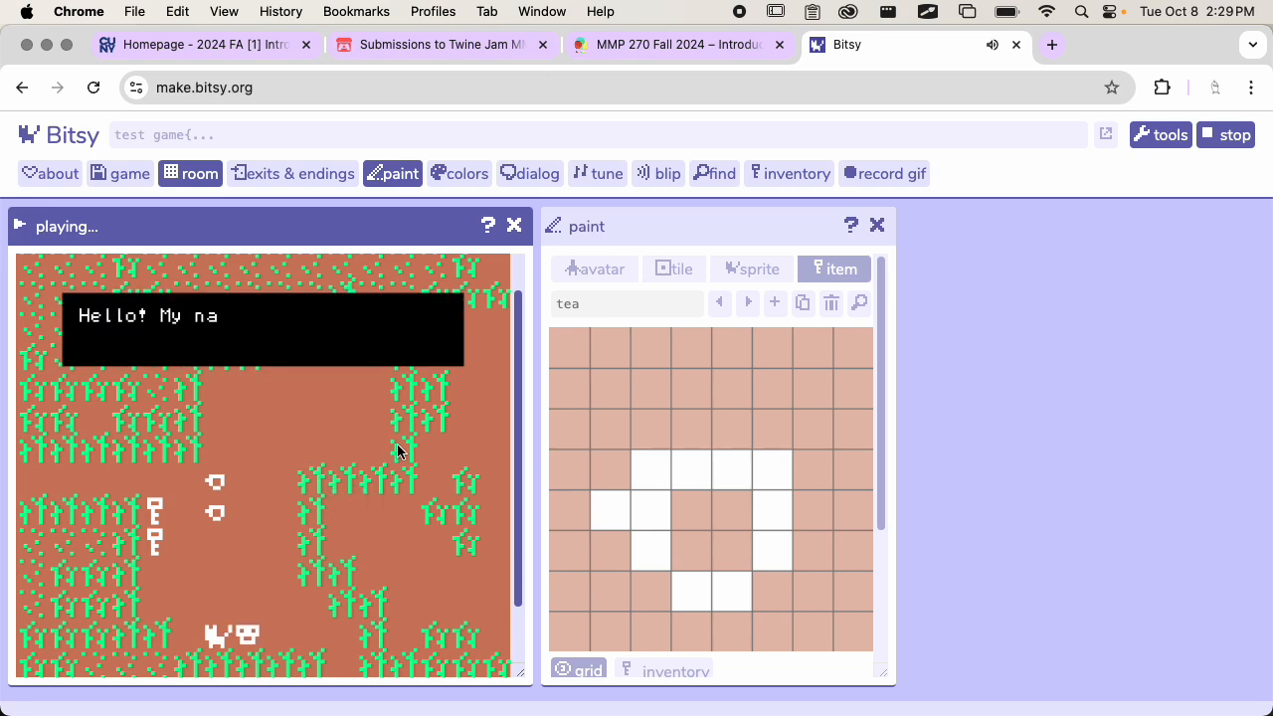
key("space")
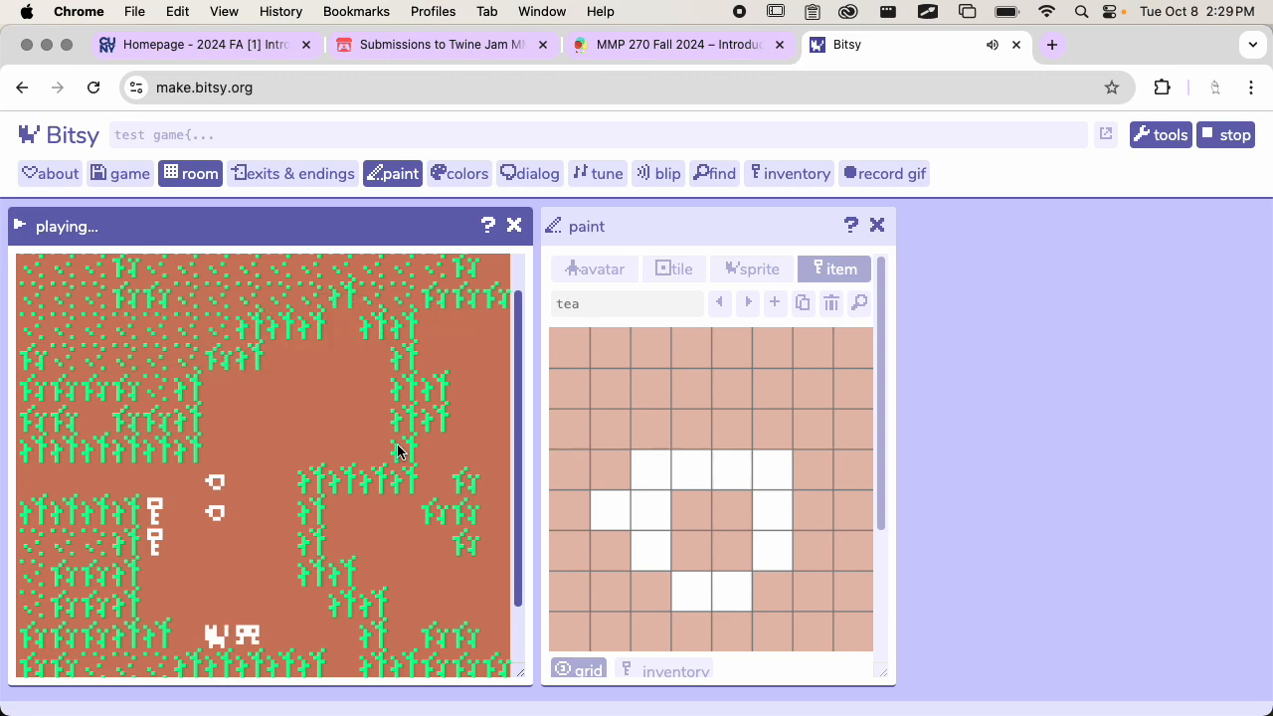
Move the avatar away from the cat and stop the playtest
key("Up")
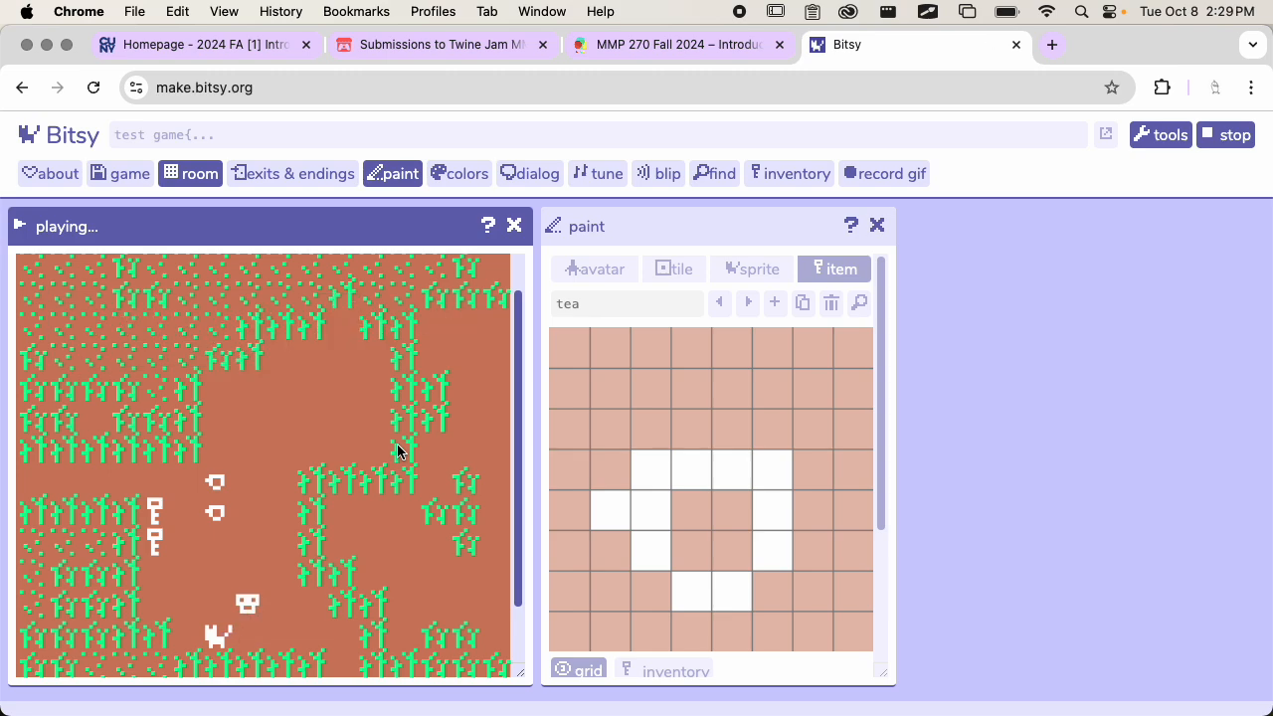
key("Up")
key("Left")
key("Down")
key("Right")
left_click(1226, 134)
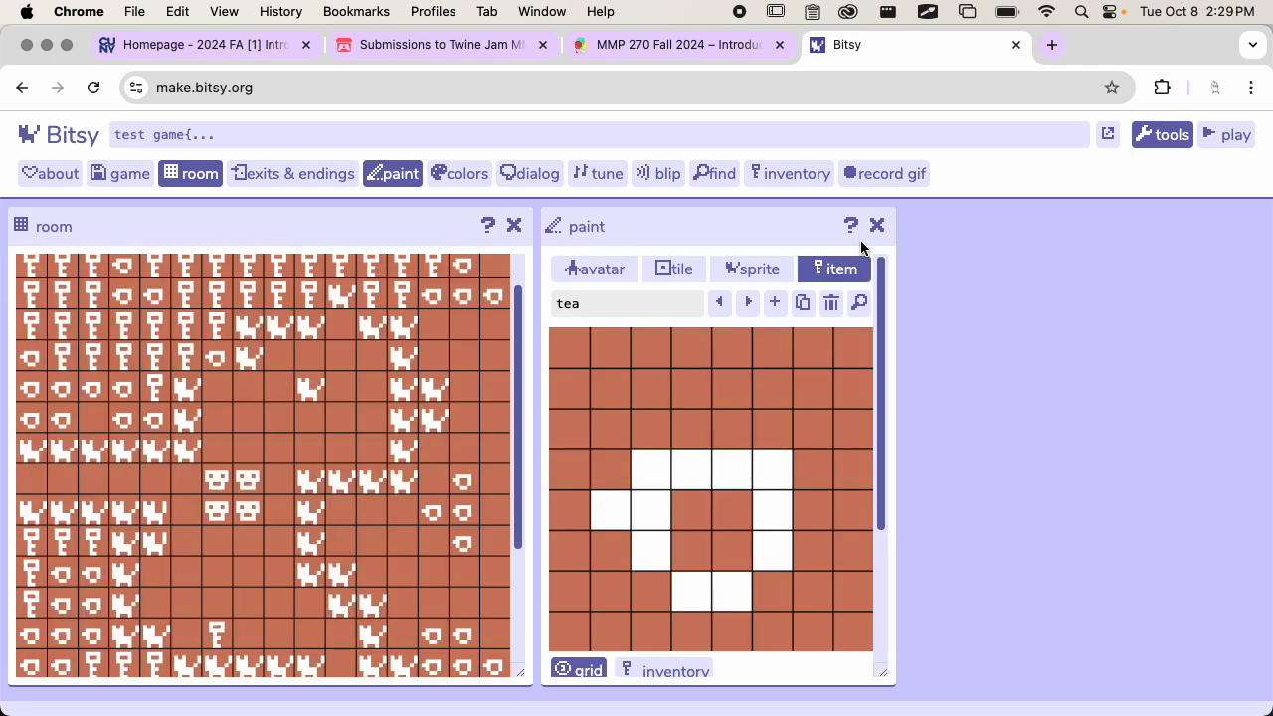
Select the cat sprite for painting, delete the empty room 2 and return to the start room
left_click(752, 266)
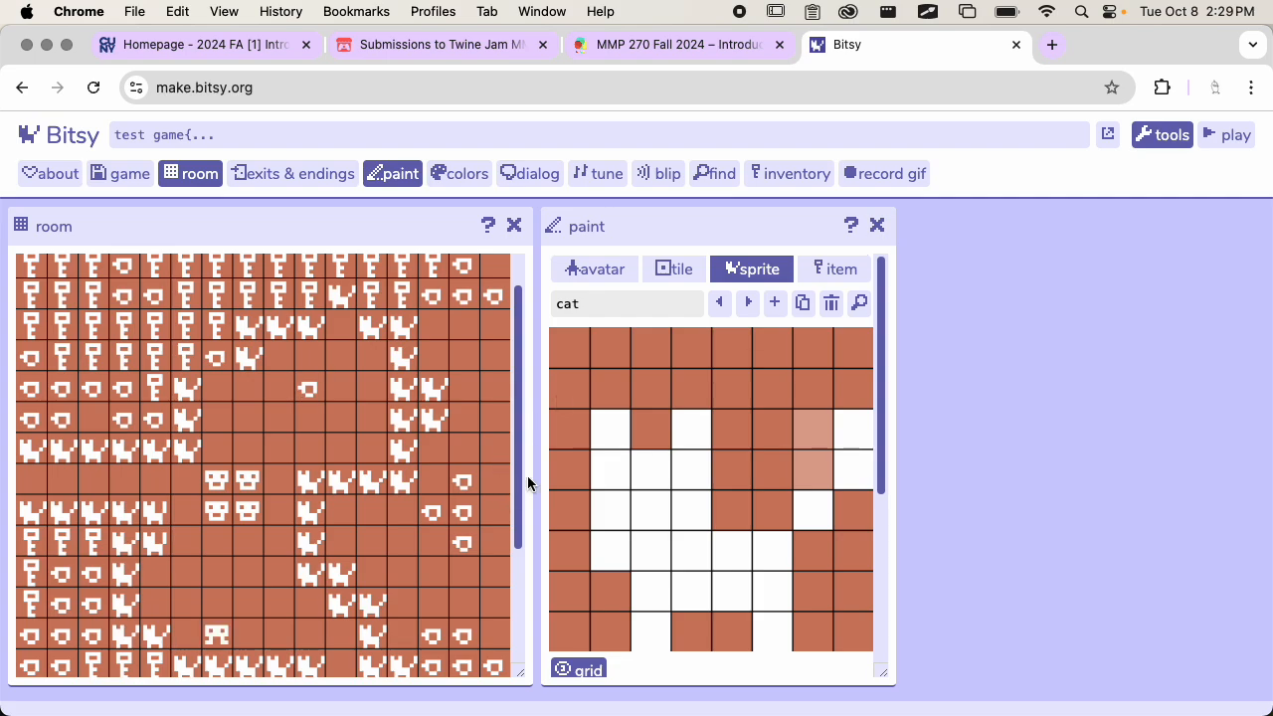
scroll(298, 457, "down", 3)
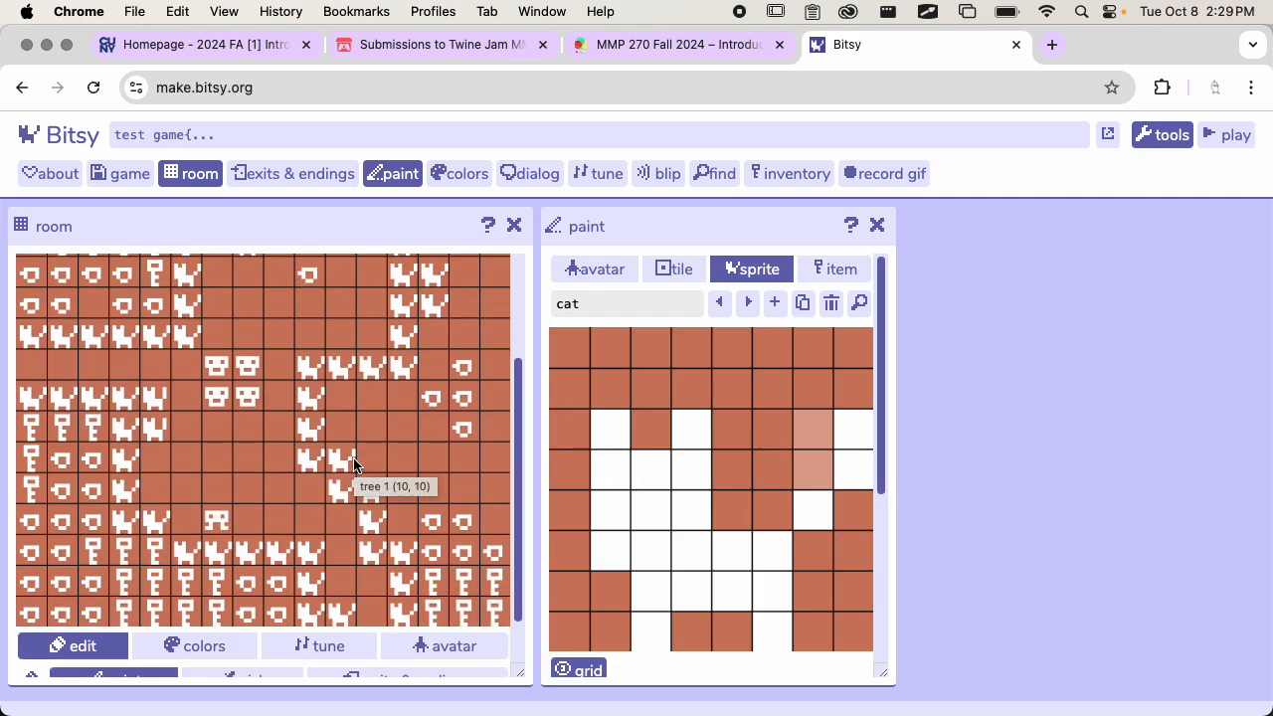
scroll(363, 377, "up", 4)
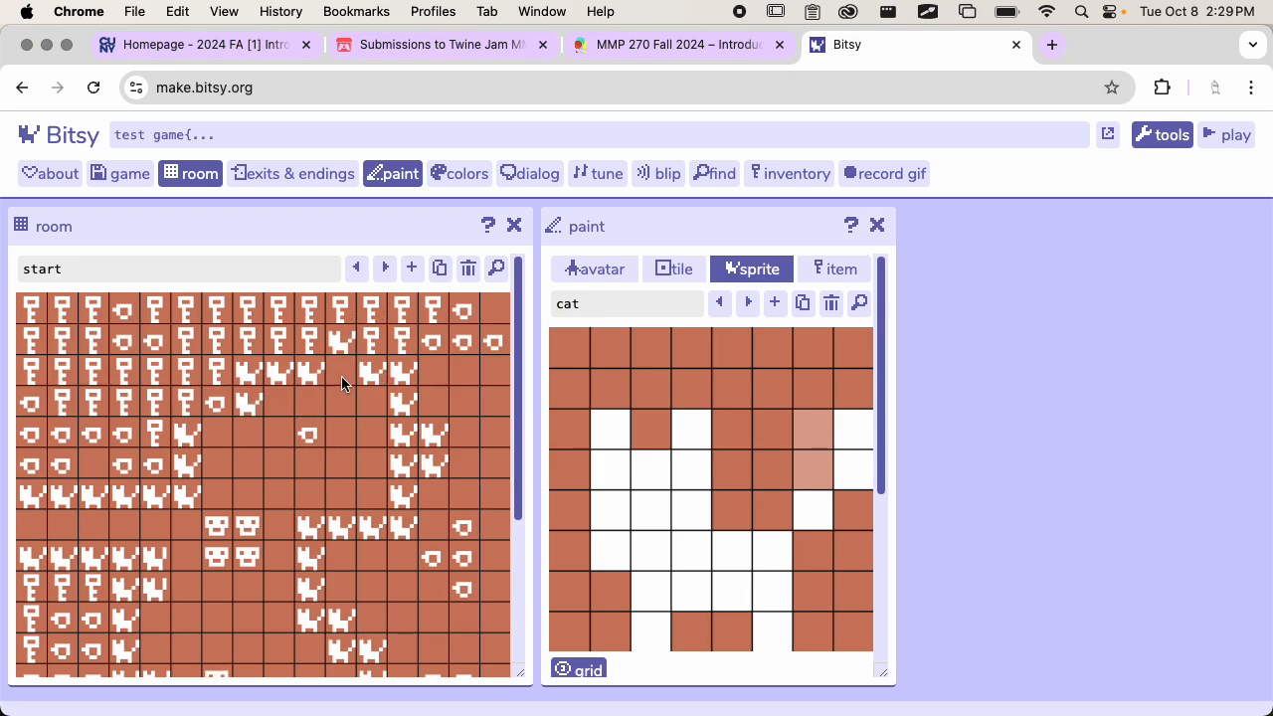
left_click(357, 269)
left_click(390, 266)
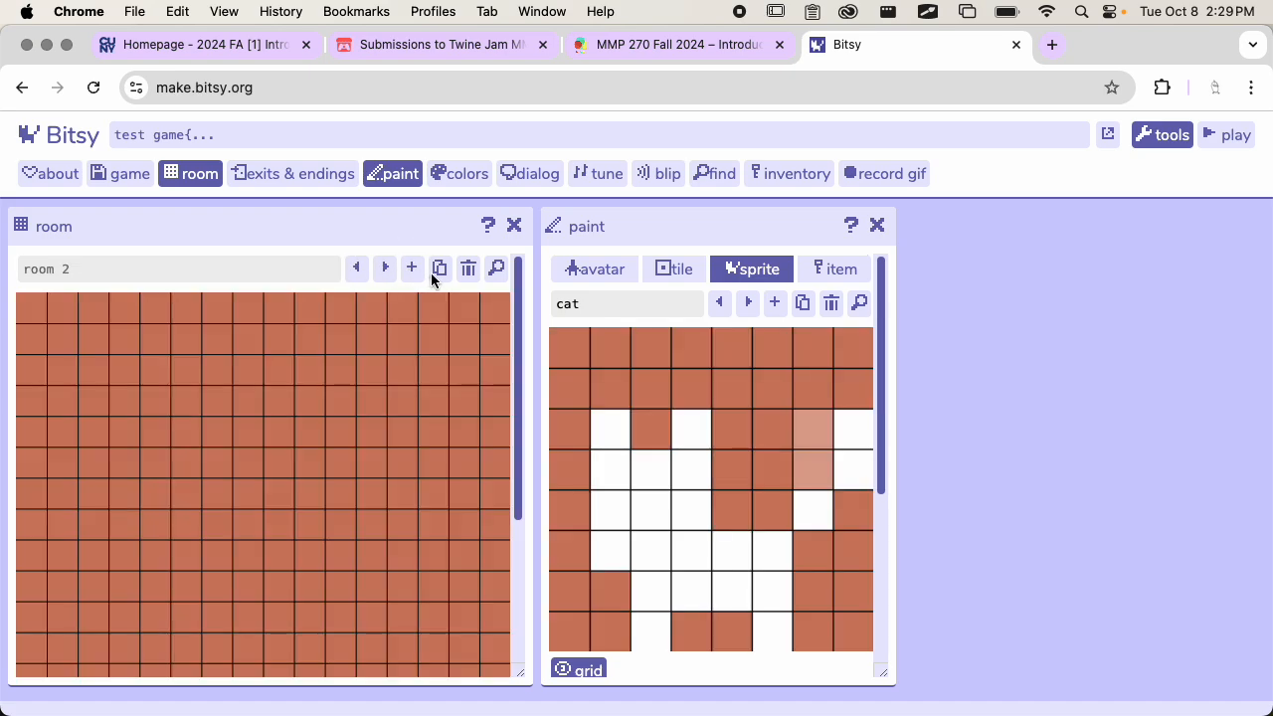
left_click(466, 270)
left_click(800, 212)
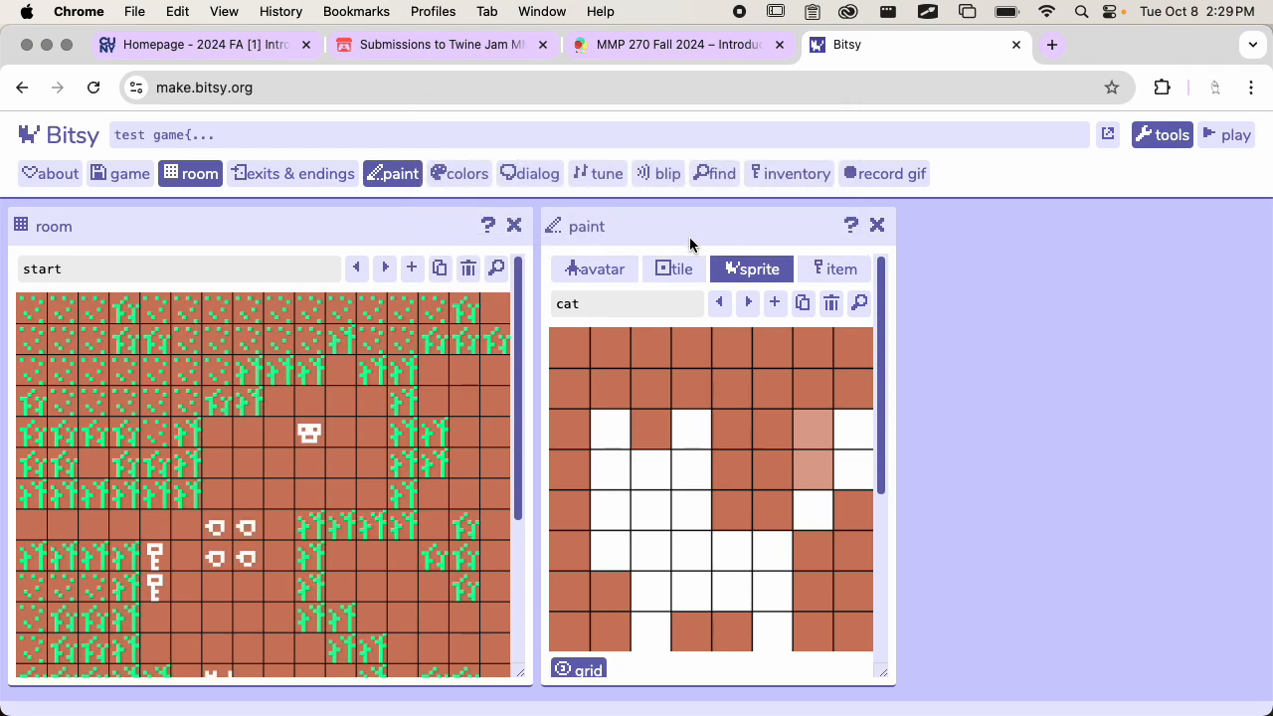
left_click(385, 268)
left_click(367, 269)
Open the cat sprite's dialog from its paint settings in the separate dialog editor
scroll(391, 388, "down", 3)
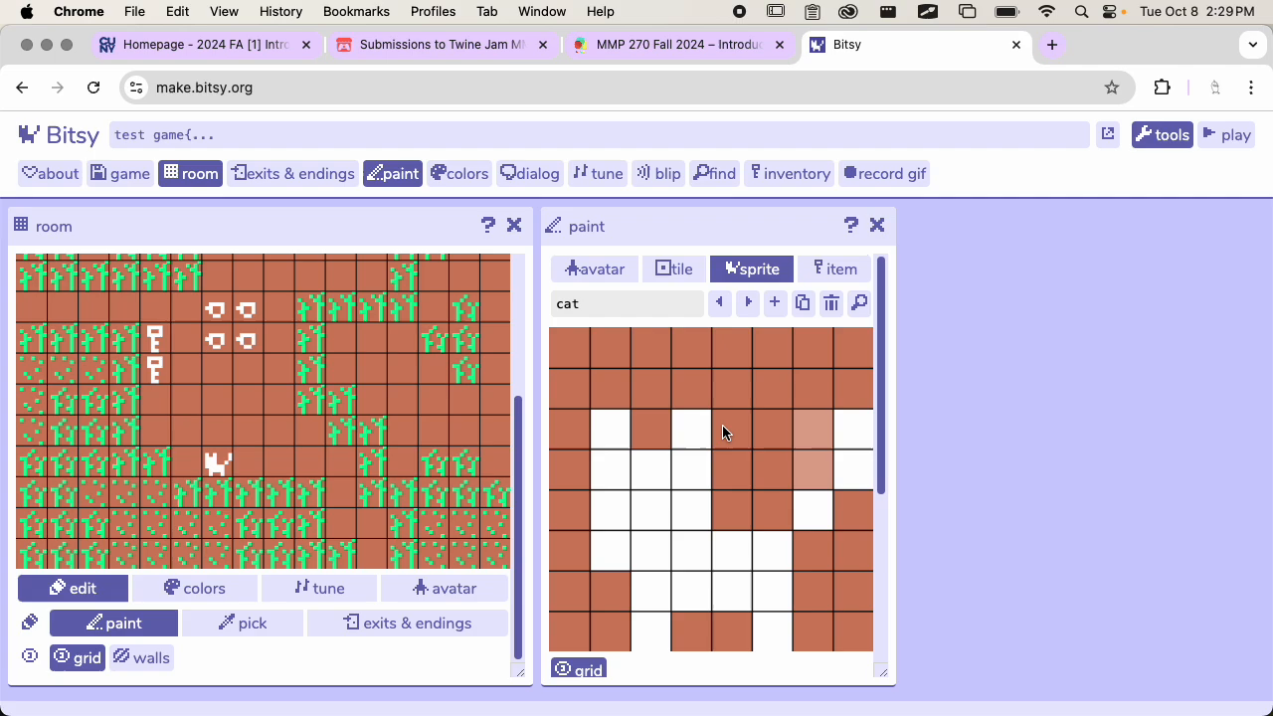
scroll(756, 415, "down", 5)
left_click_drag(668, 453, 730, 454)
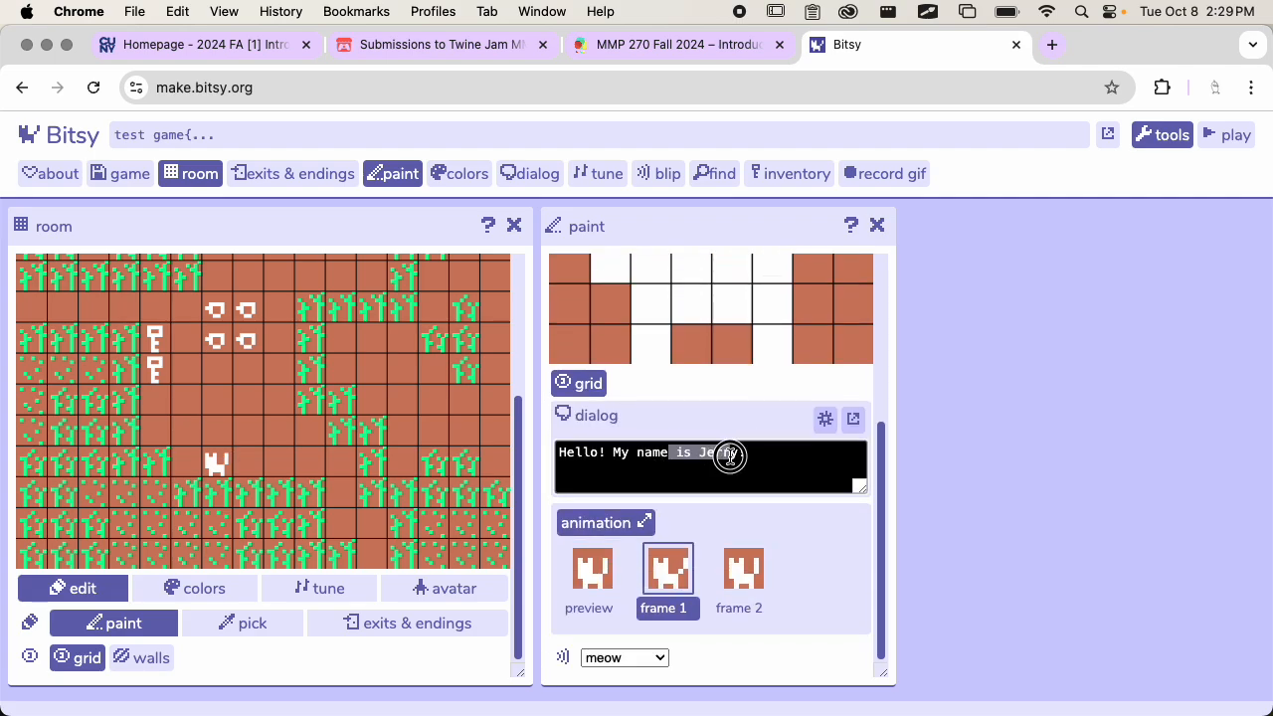
left_click(730, 455)
type("!")
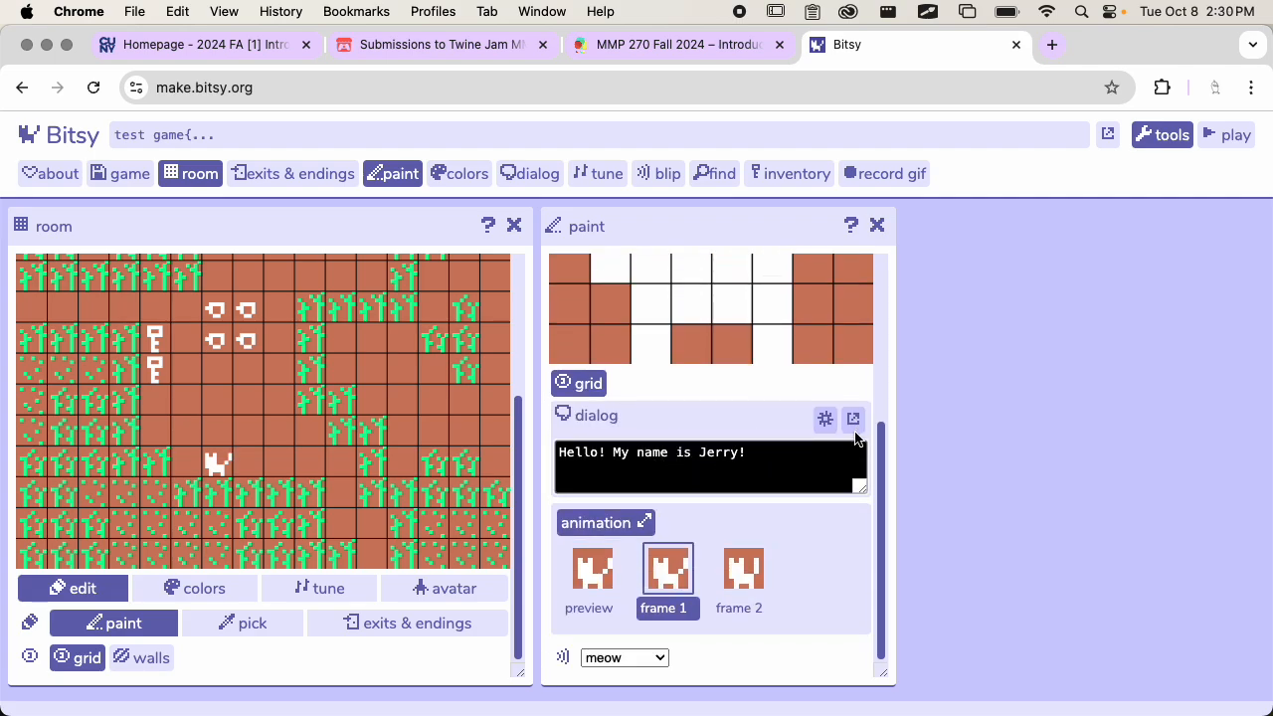
left_click(853, 419)
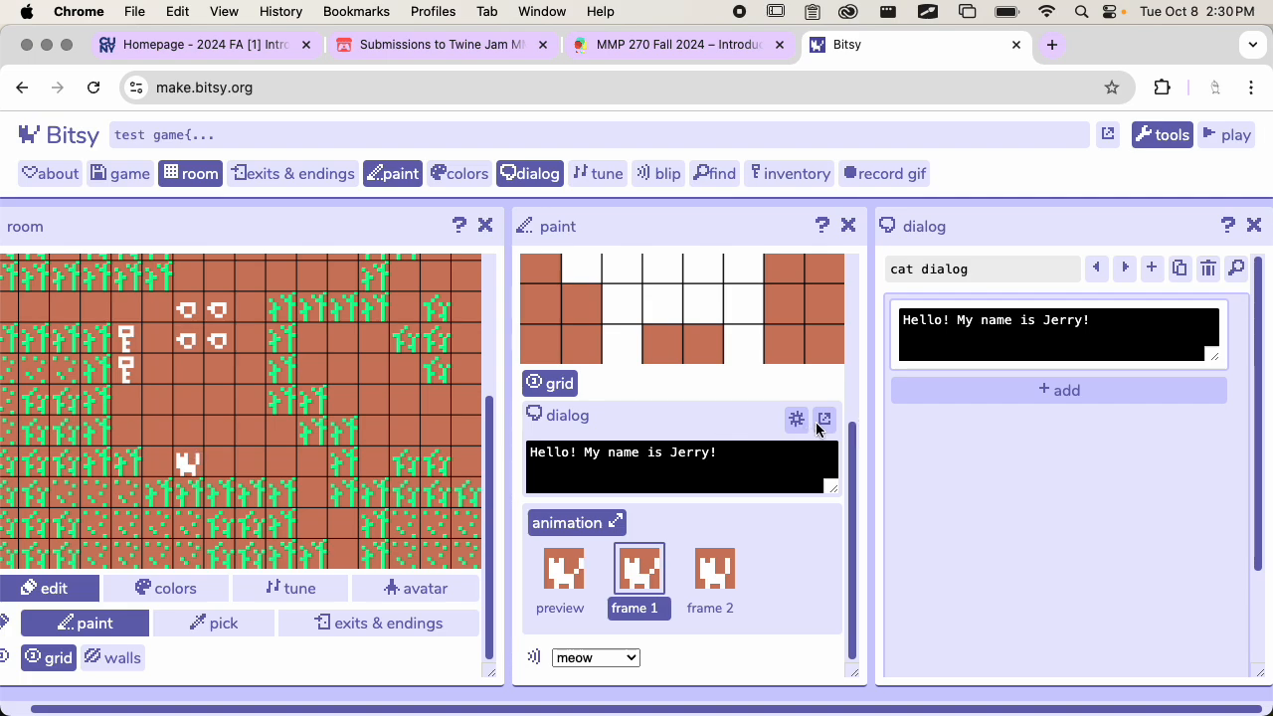
scroll(997, 411, "down", 3)
scroll(1001, 409, "up", 3)
Browse back and forth through the game's tea, key, title and cat dialogs
left_click(1127, 268)
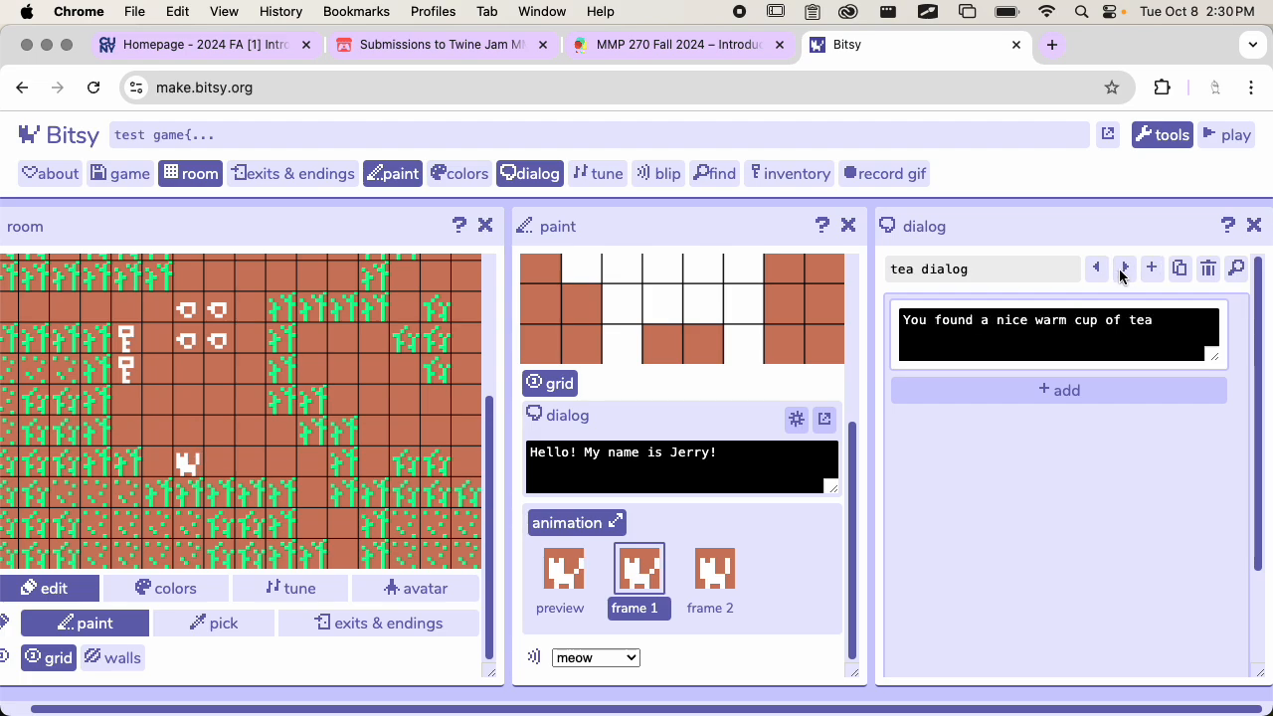
left_click(1125, 270)
left_click(1124, 272)
left_click(1096, 268)
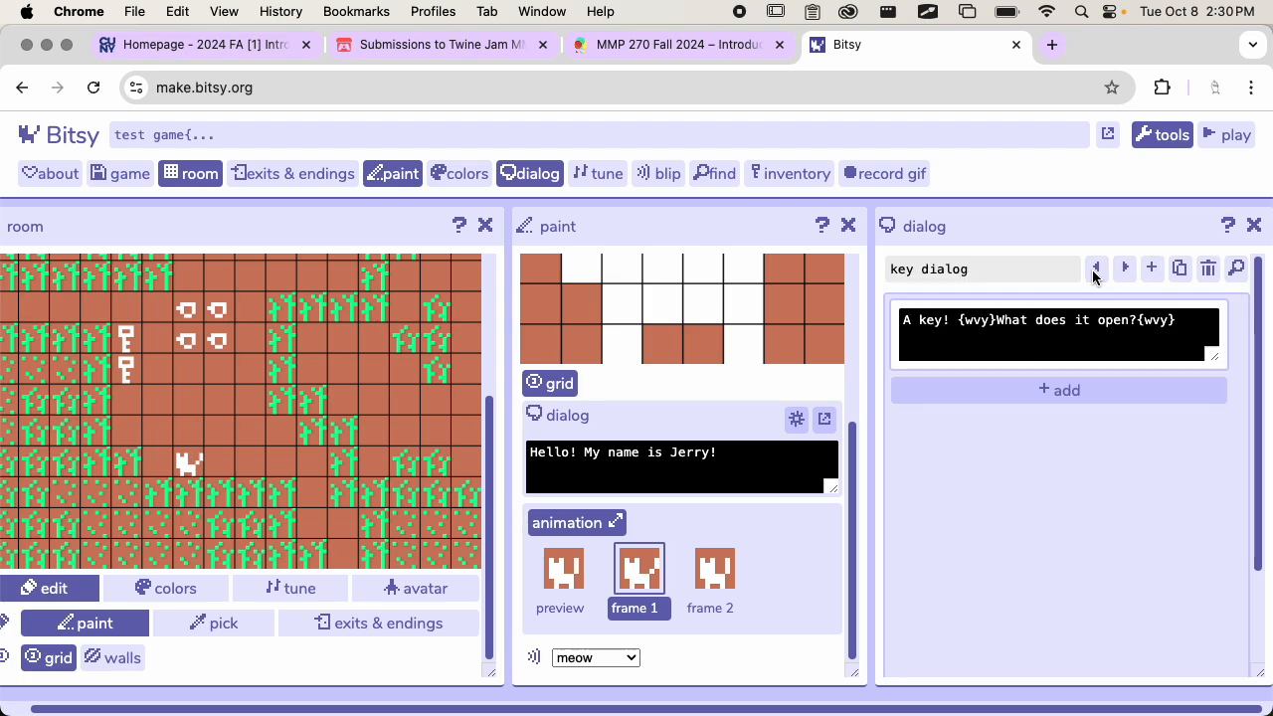
left_click(1096, 268)
left_click(1096, 269)
left_click(1125, 268)
left_click(1125, 269)
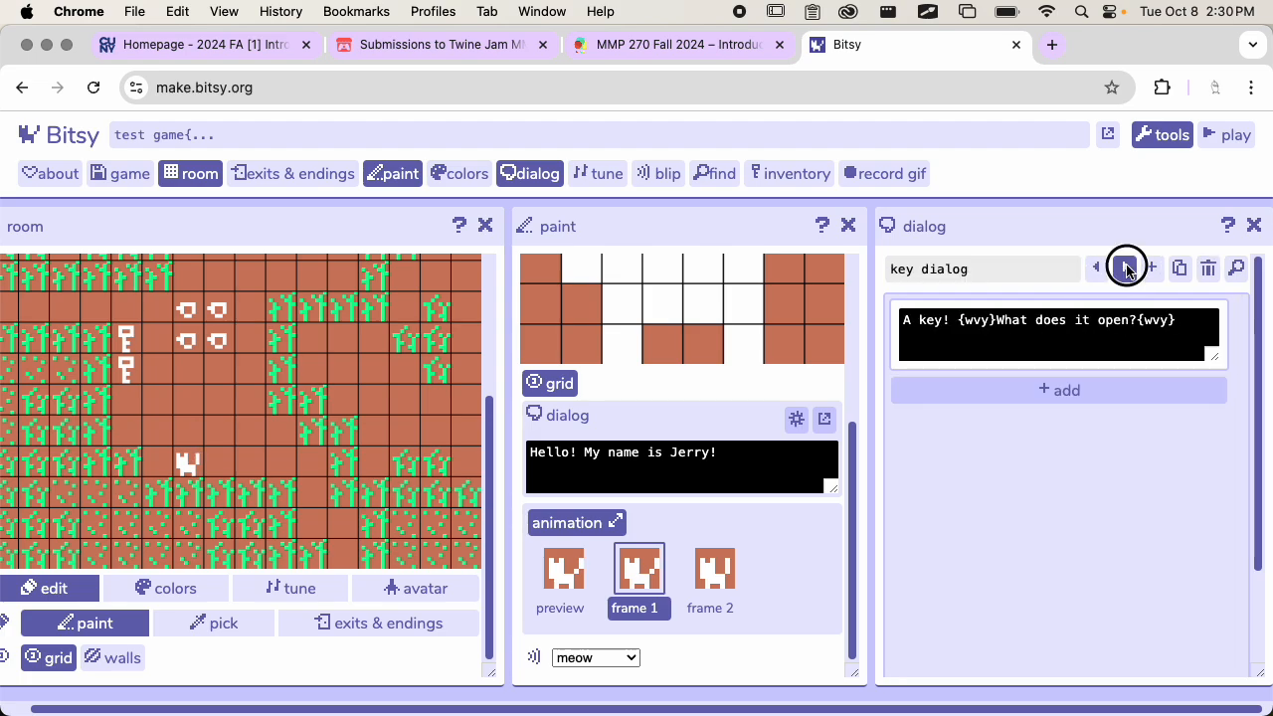
left_click(1126, 267)
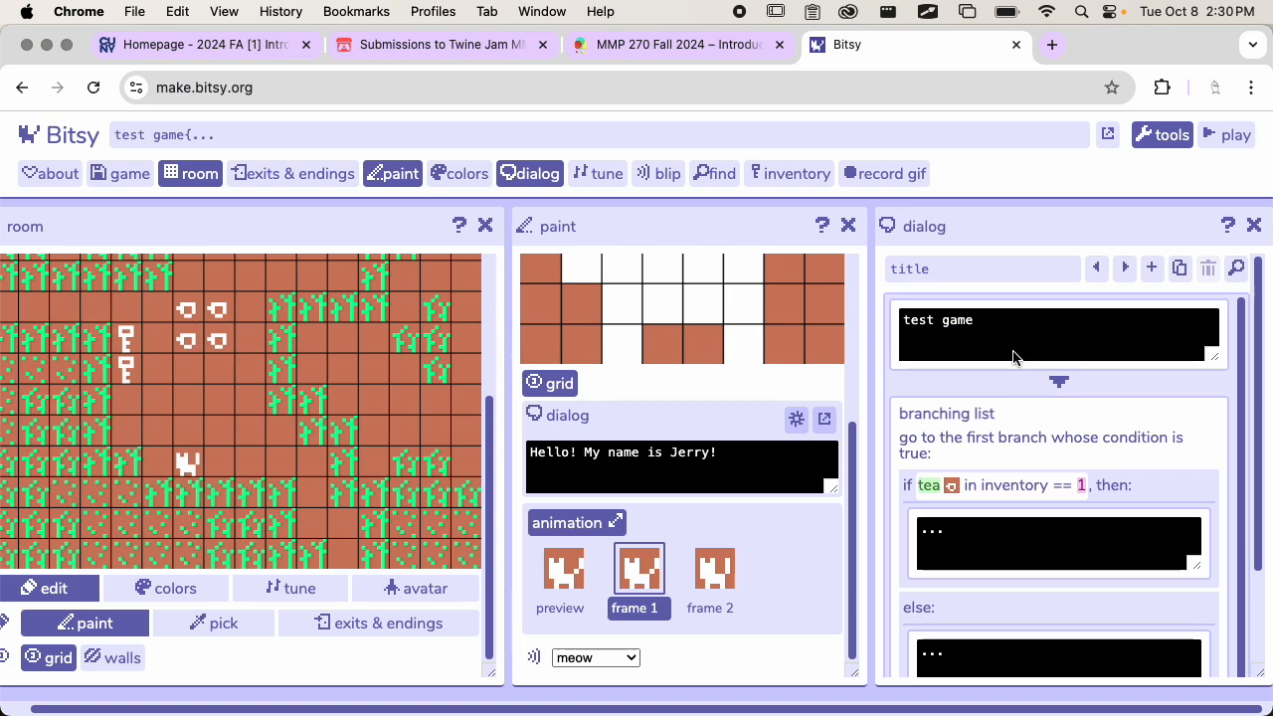
left_click(1096, 268)
left_click(1096, 269)
left_click(1096, 269)
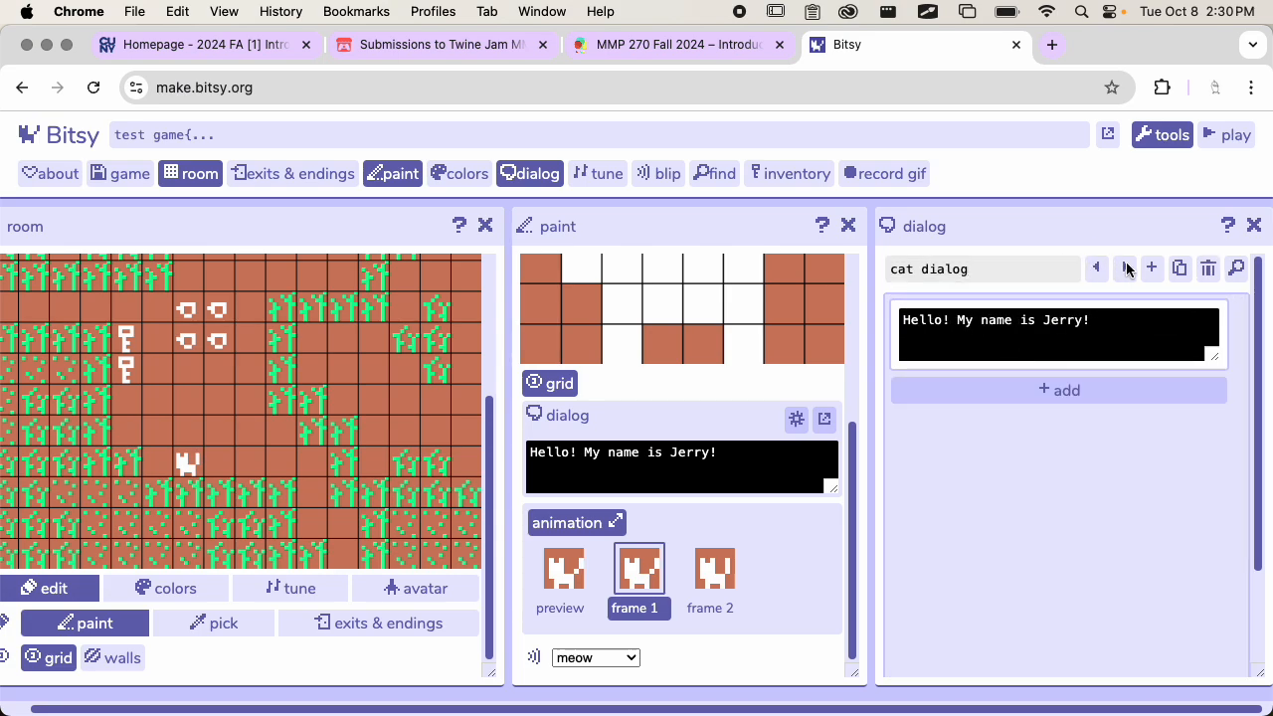
Examine the title dialog and its branching list conditioned on tea in the inventory
left_click(1125, 269)
left_click(1125, 269)
left_click(1126, 269)
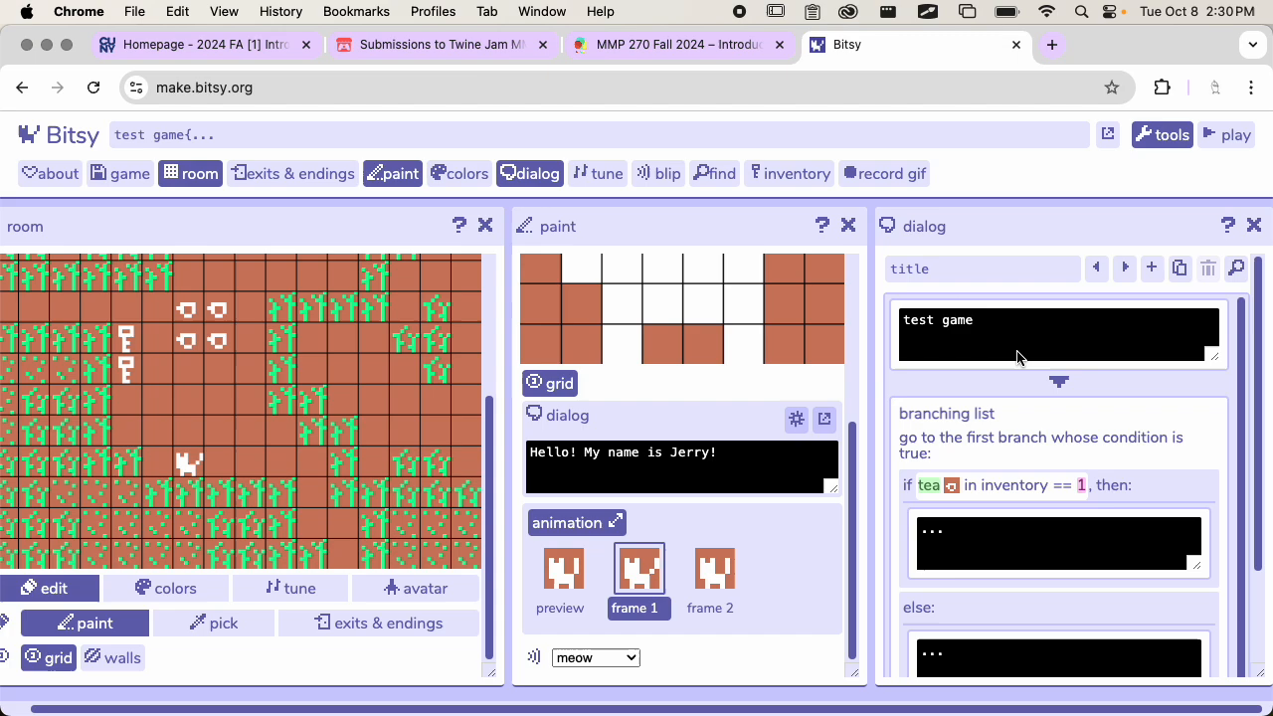
scroll(1059, 328, "down", 1)
scroll(1059, 329, "up", 1)
Switch between the title and cat dialogs, ending on the cat dialog, and view the options beneath it
left_click(1123, 269)
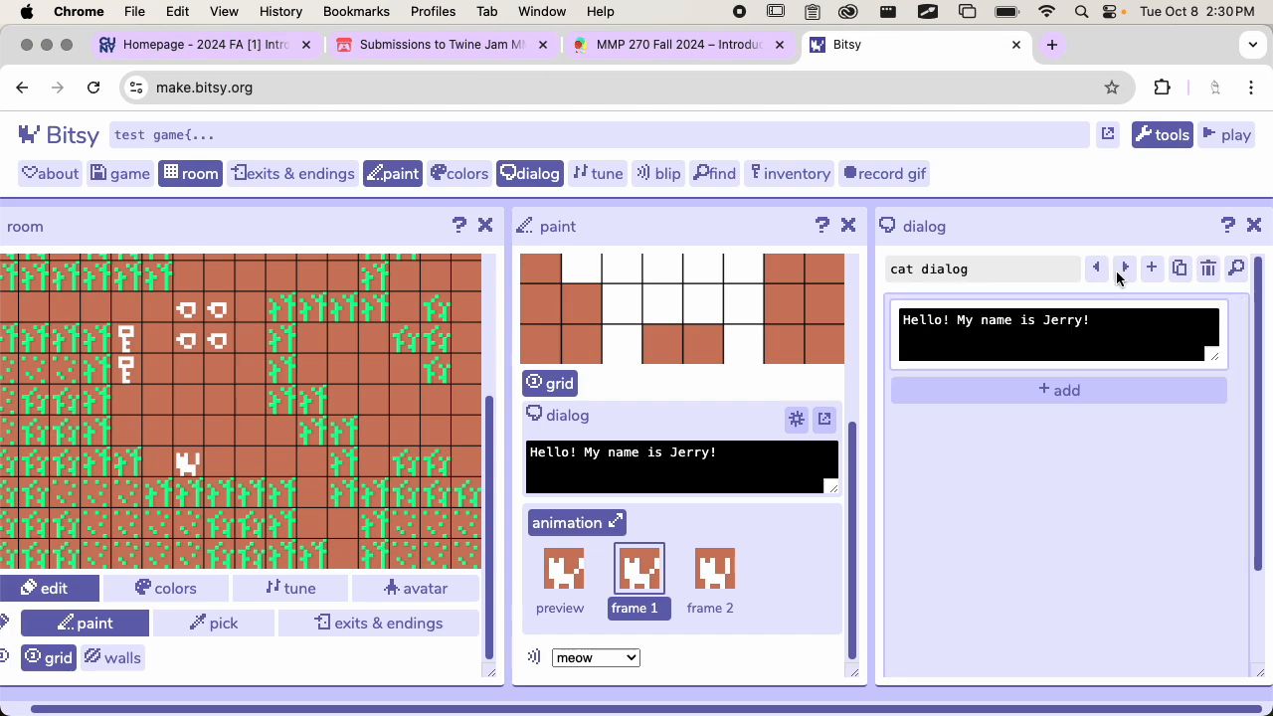
left_click(1096, 269)
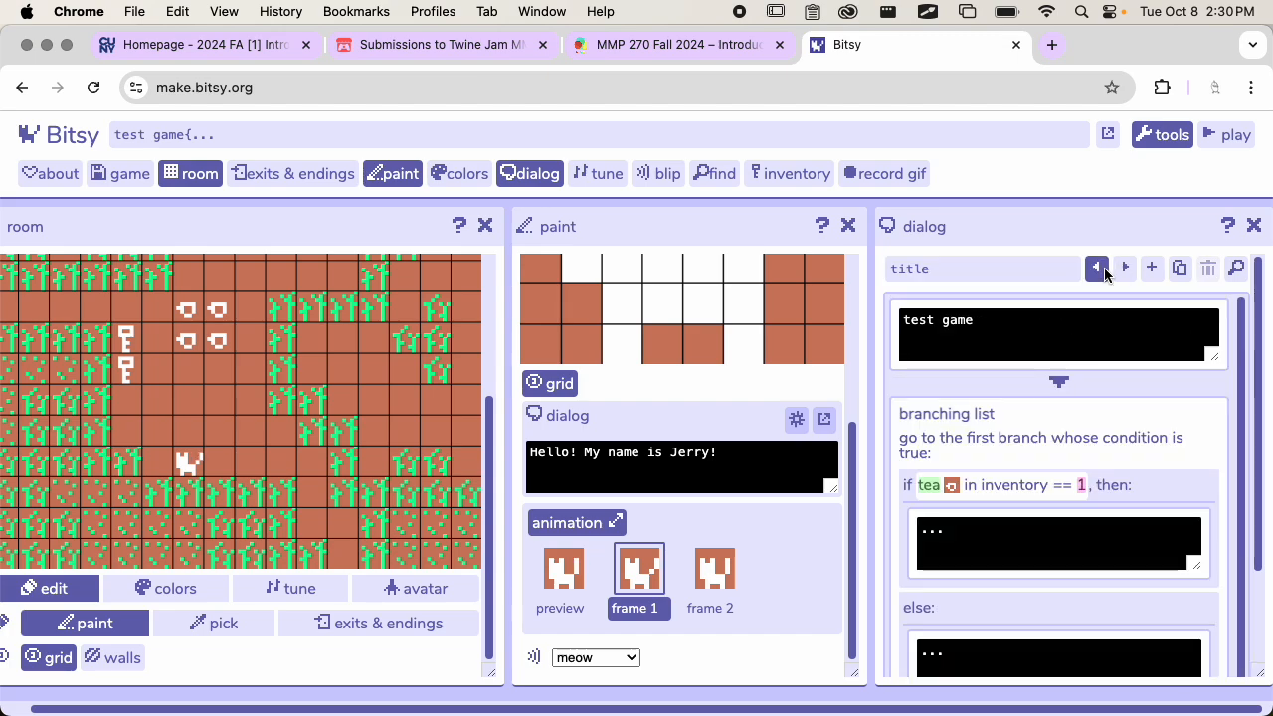
left_click(1124, 268)
left_click(1096, 269)
left_click(1125, 269)
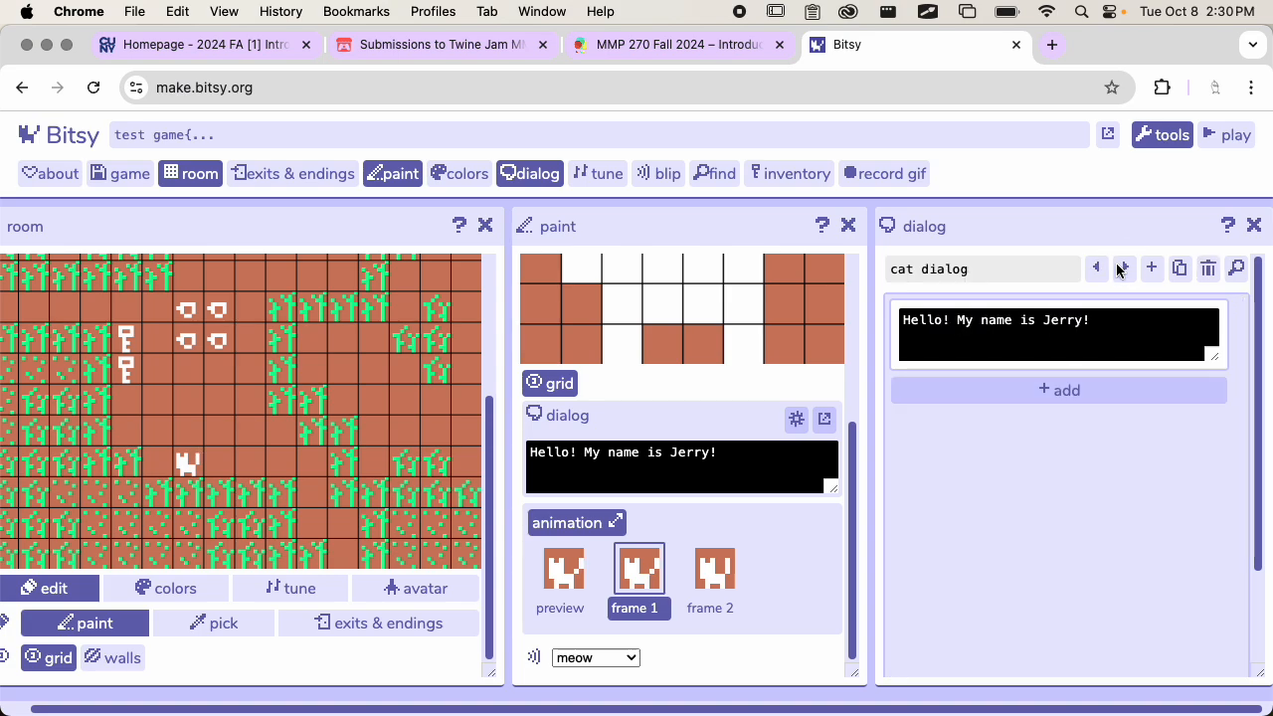
scroll(975, 525, "down", 2)
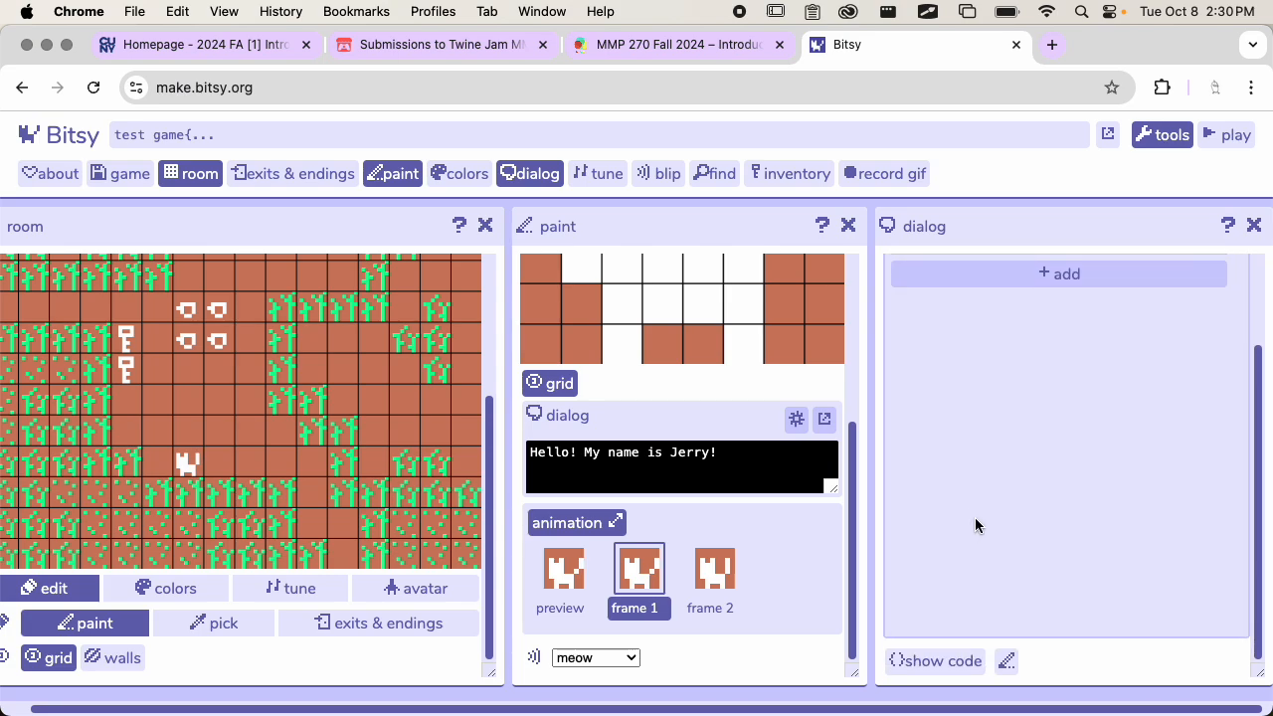
Switch on the pencil option beneath the cat dialog and check the dialog and paint tools for differences
left_click(1007, 660)
scroll(1028, 539, "up", 2)
scroll(1026, 533, "down", 2)
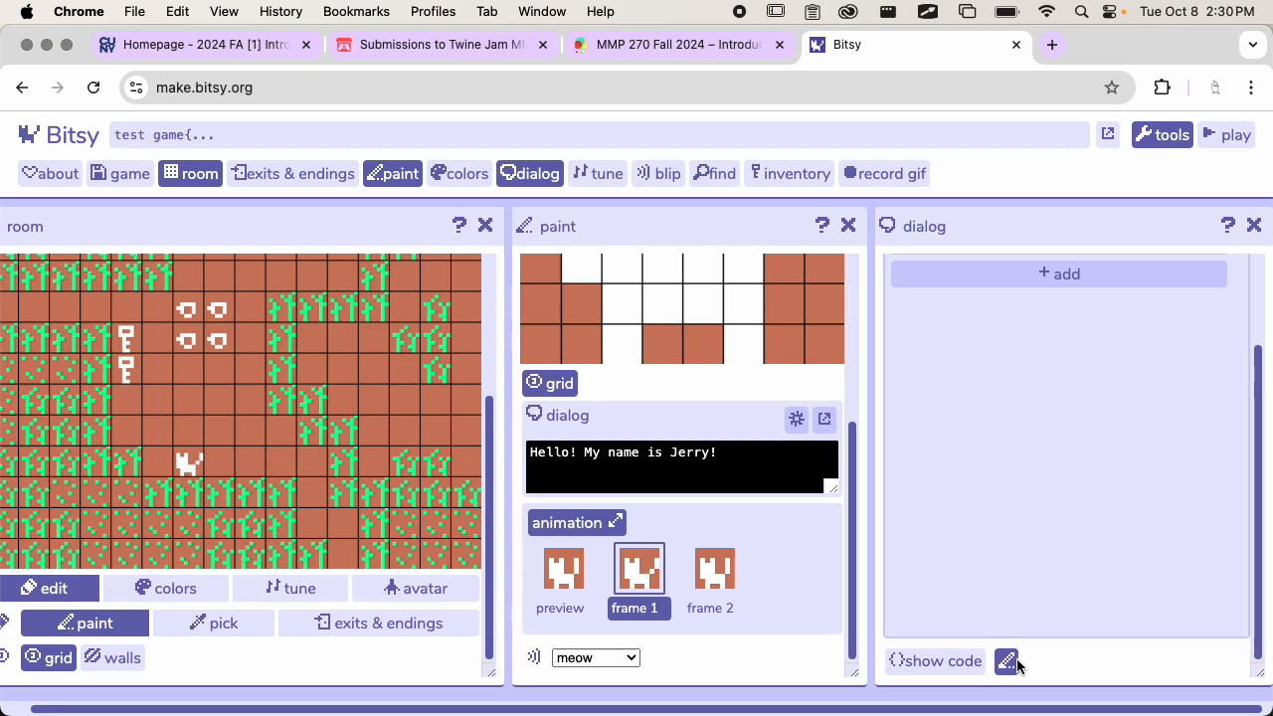
scroll(1031, 589, "up", 2)
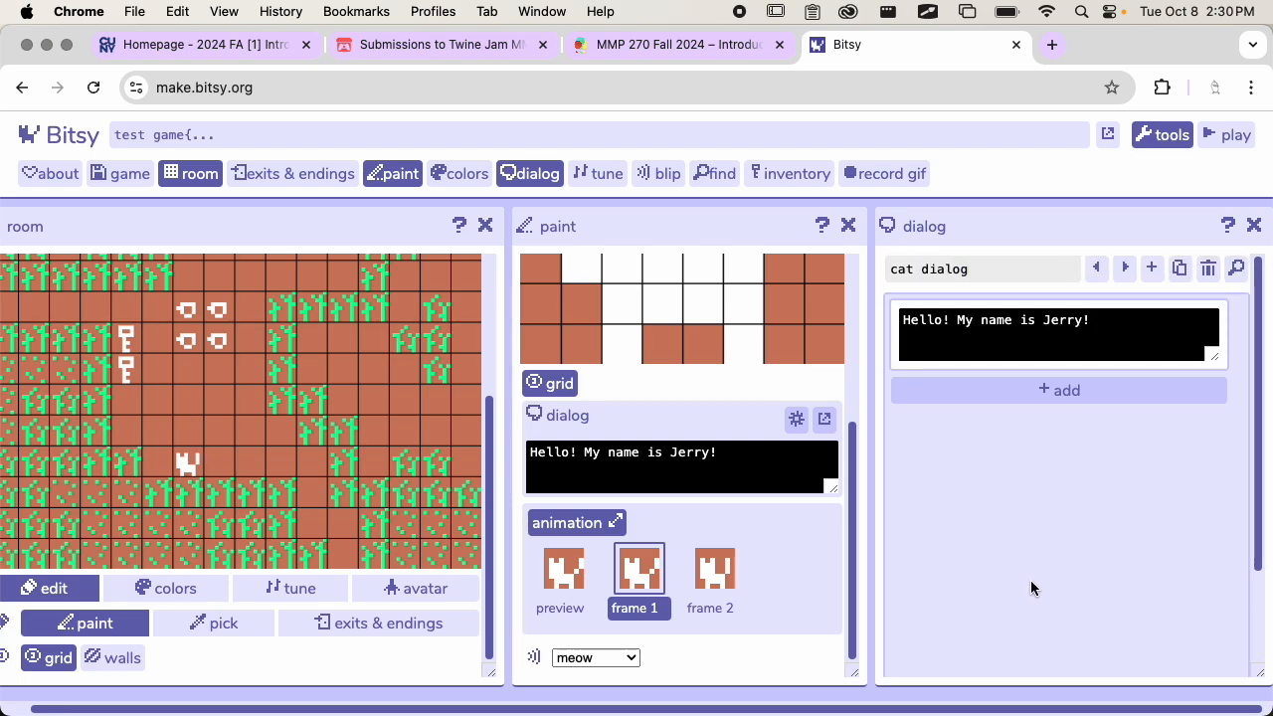
scroll(1030, 580, "down", 2)
scroll(682, 483, "up", 5)
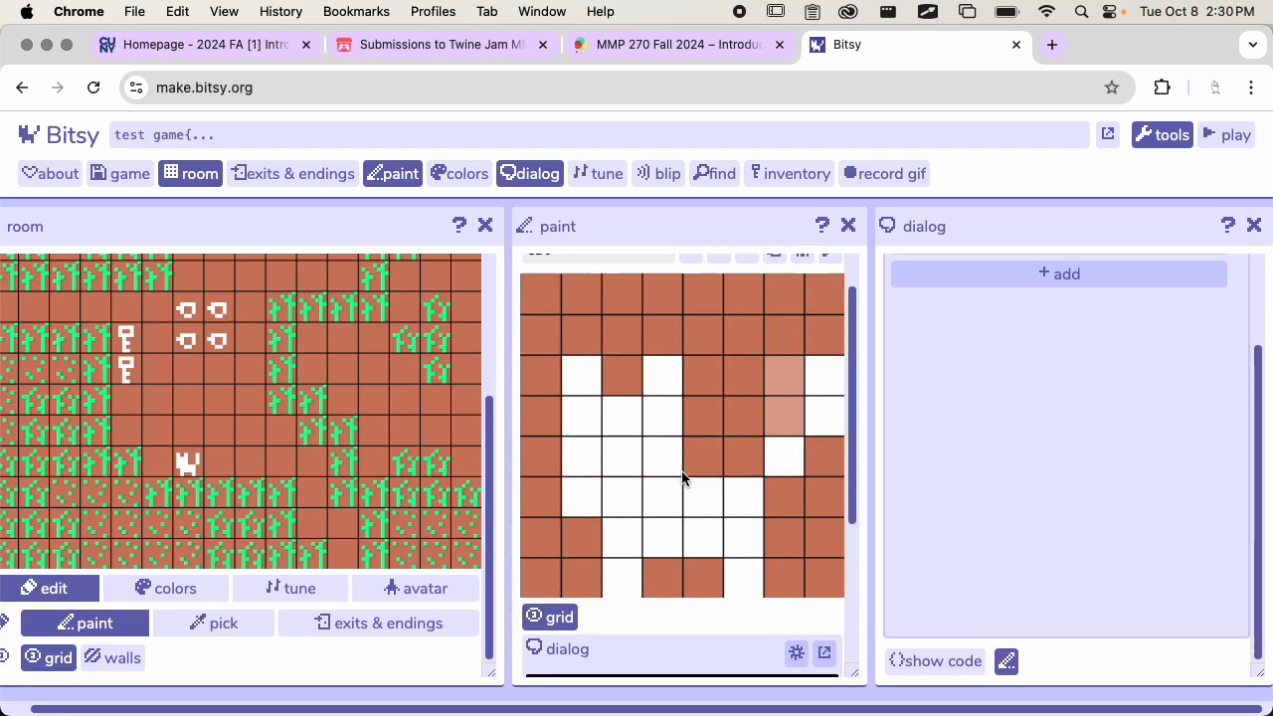
scroll(960, 434, "up", 2)
Browse to the tea dialog and back to the cat dialog, viewing the area beneath its text
left_click(1127, 269)
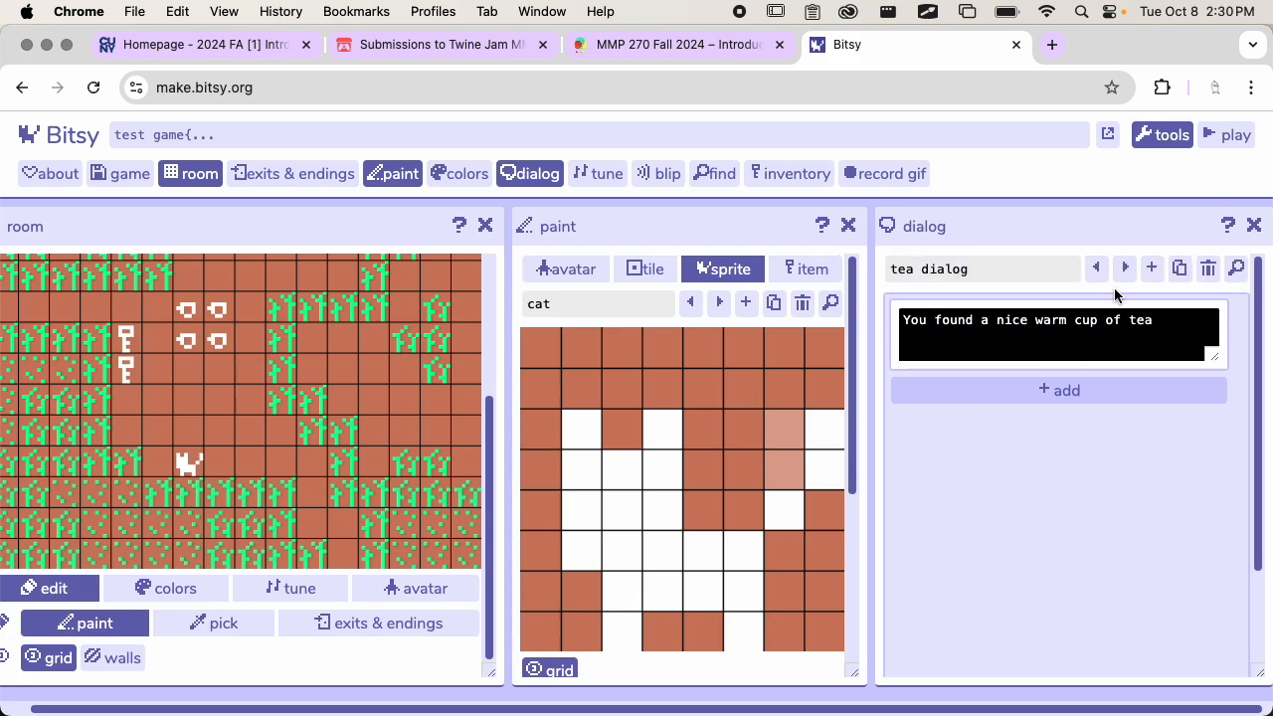
scroll(966, 540, "down", 3)
scroll(1009, 517, "up", 3)
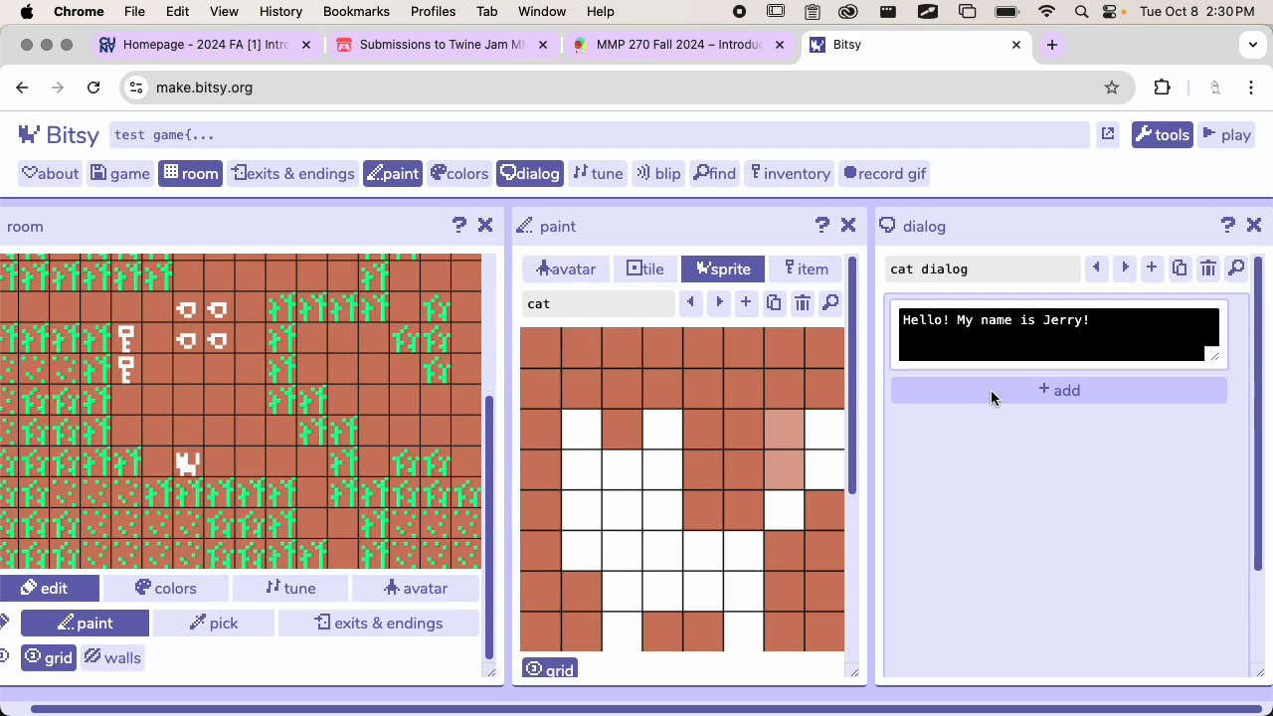
scroll(959, 427, "down", 3)
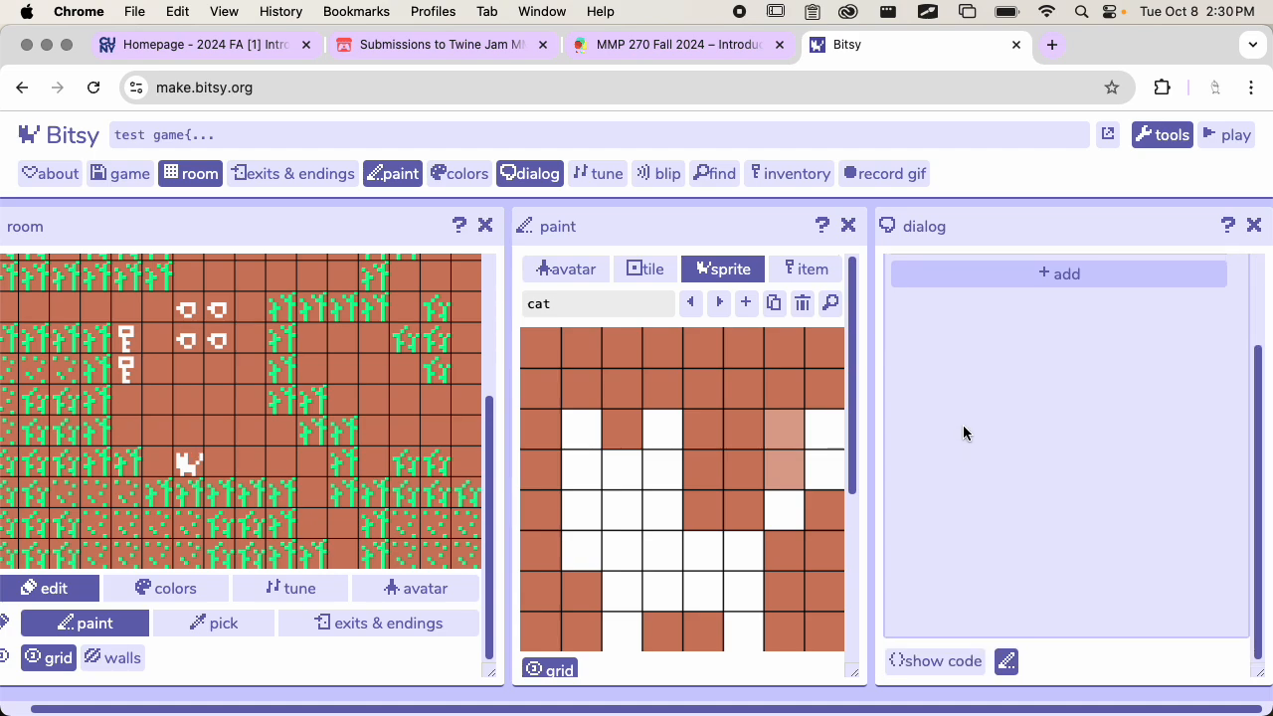
scroll(957, 425, "up", 3)
scroll(944, 497, "down", 3)
scroll(769, 442, "down", 5)
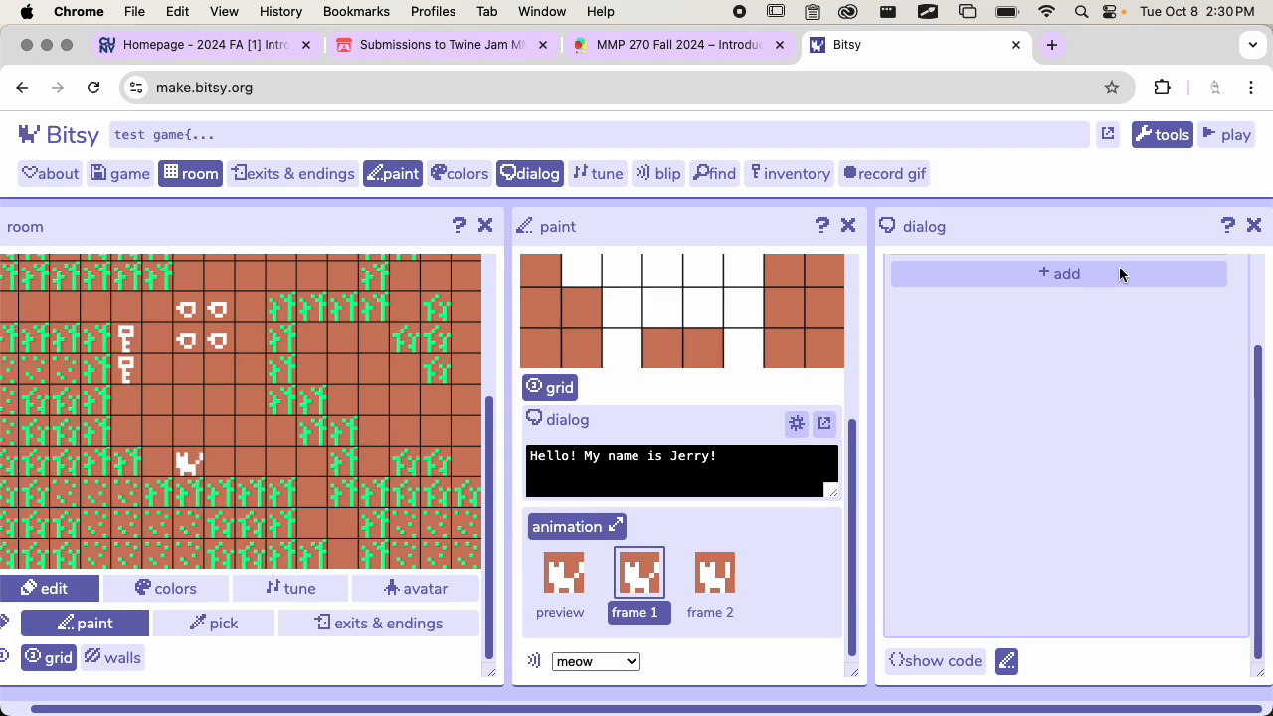
Close the paint tool, keeping the room and the cat dialog open side by side
scroll(1136, 323, "up", 3)
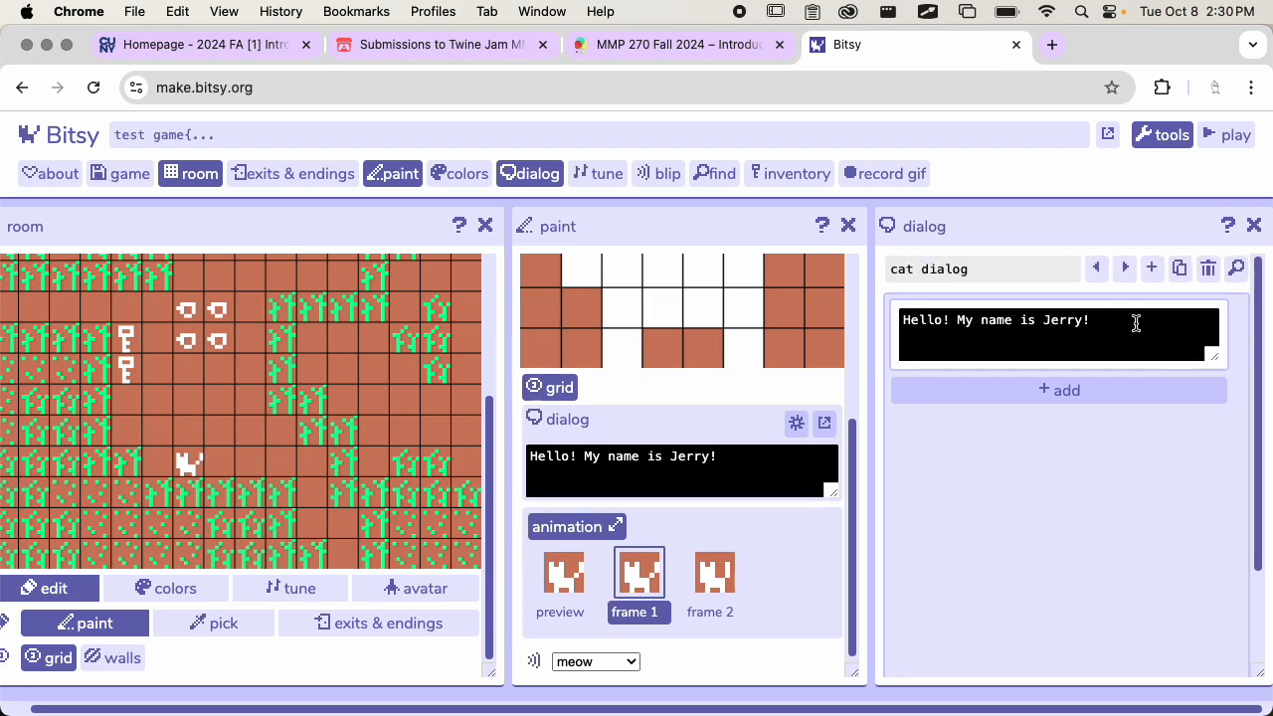
left_click(1254, 225)
left_click(853, 425)
scroll(729, 335, "up", 3)
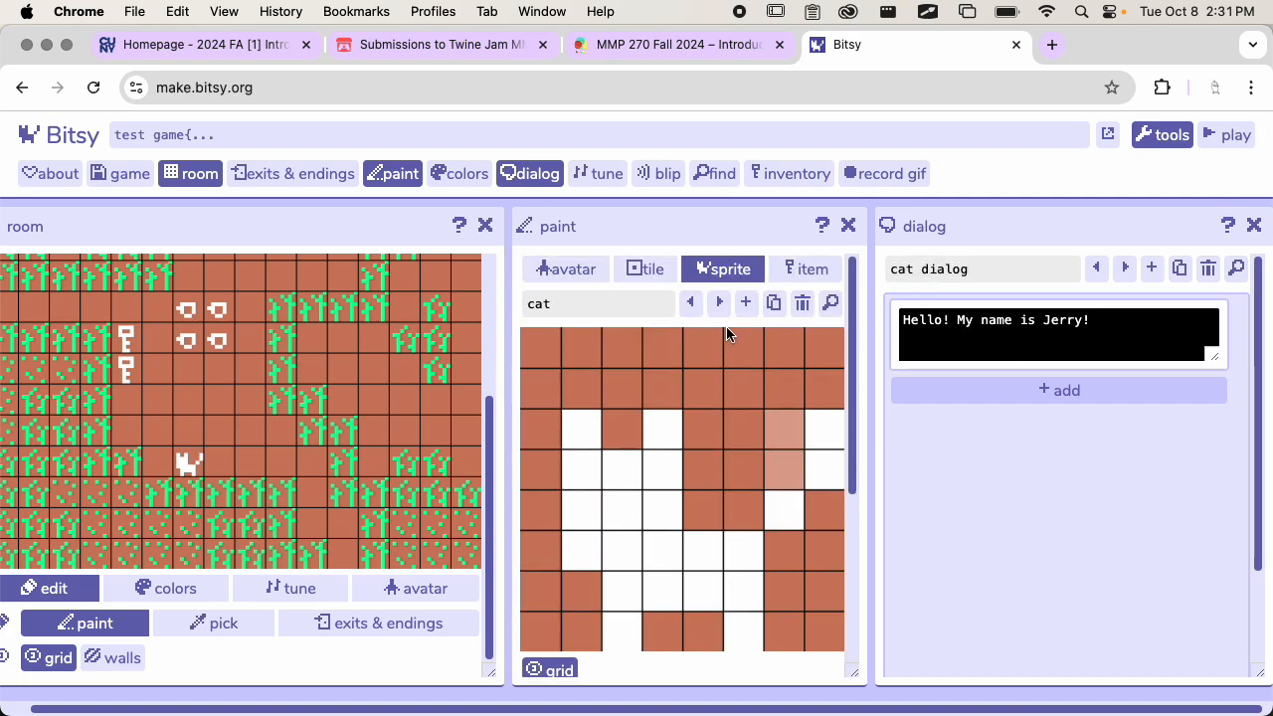
left_click(848, 226)
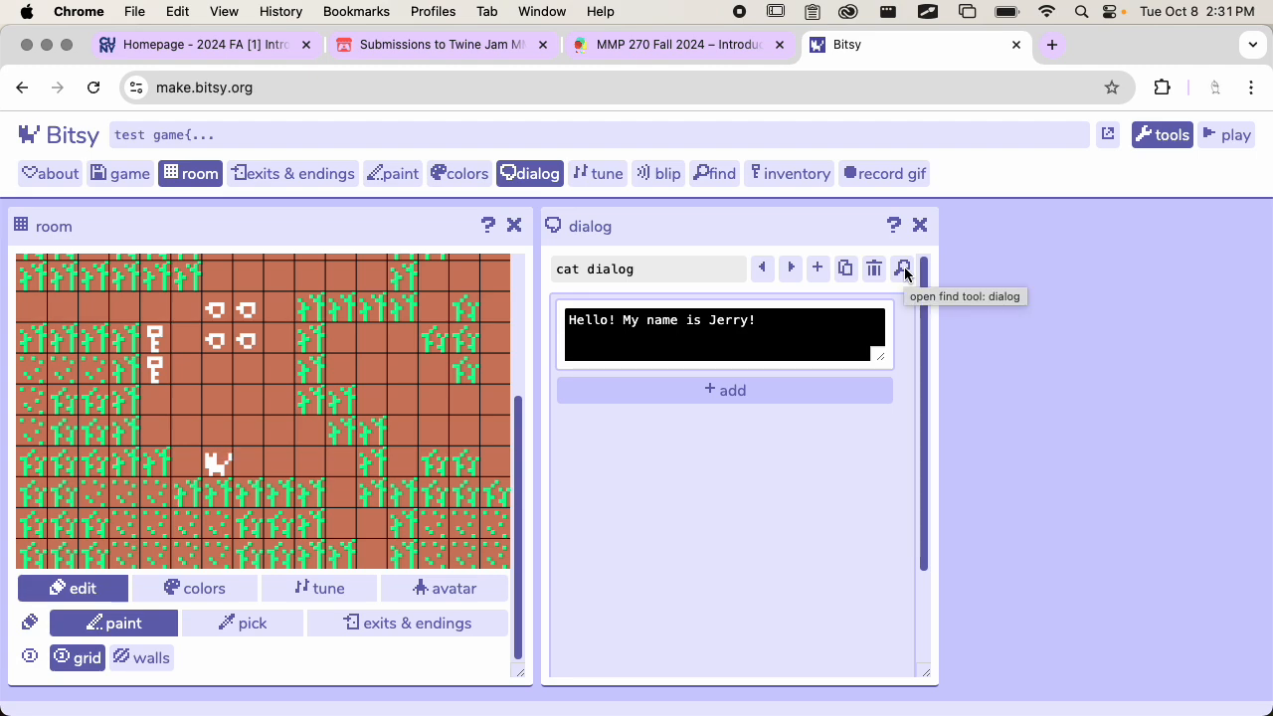
Add a second dialog block to the cat dialog reading "I'm a cat."
scroll(338, 447, "up", 2)
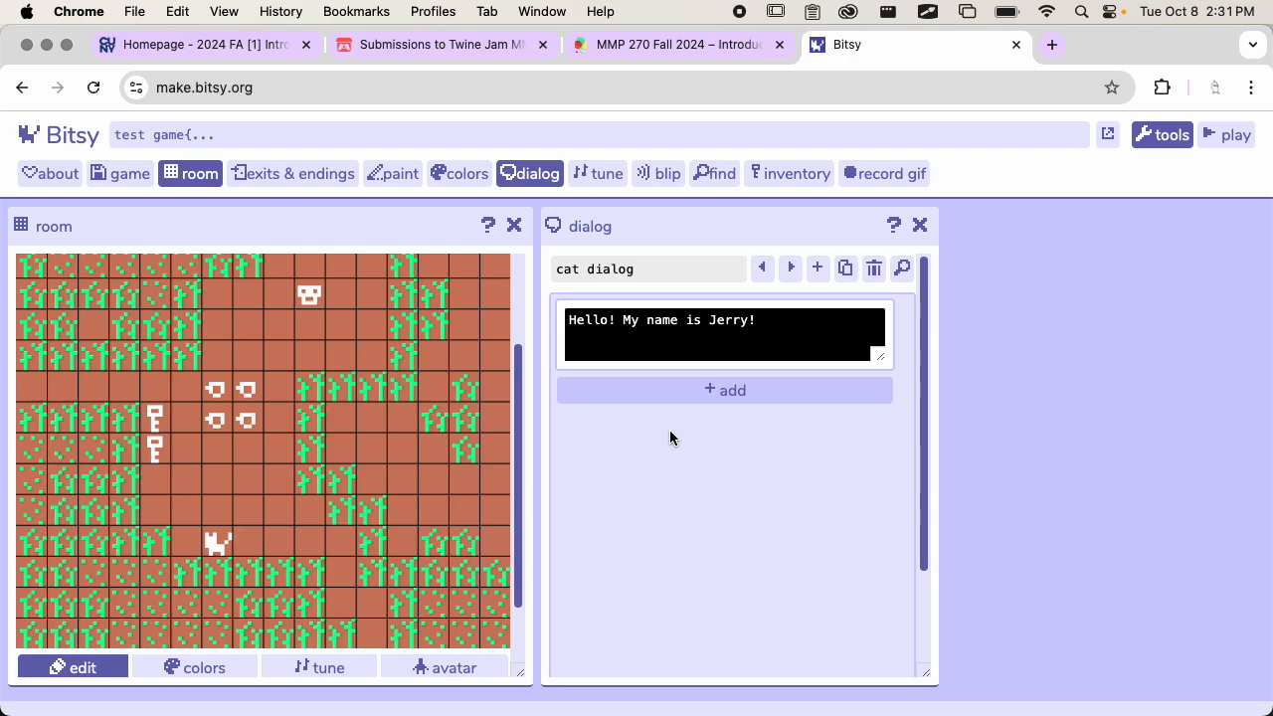
scroll(726, 428, "down", 3)
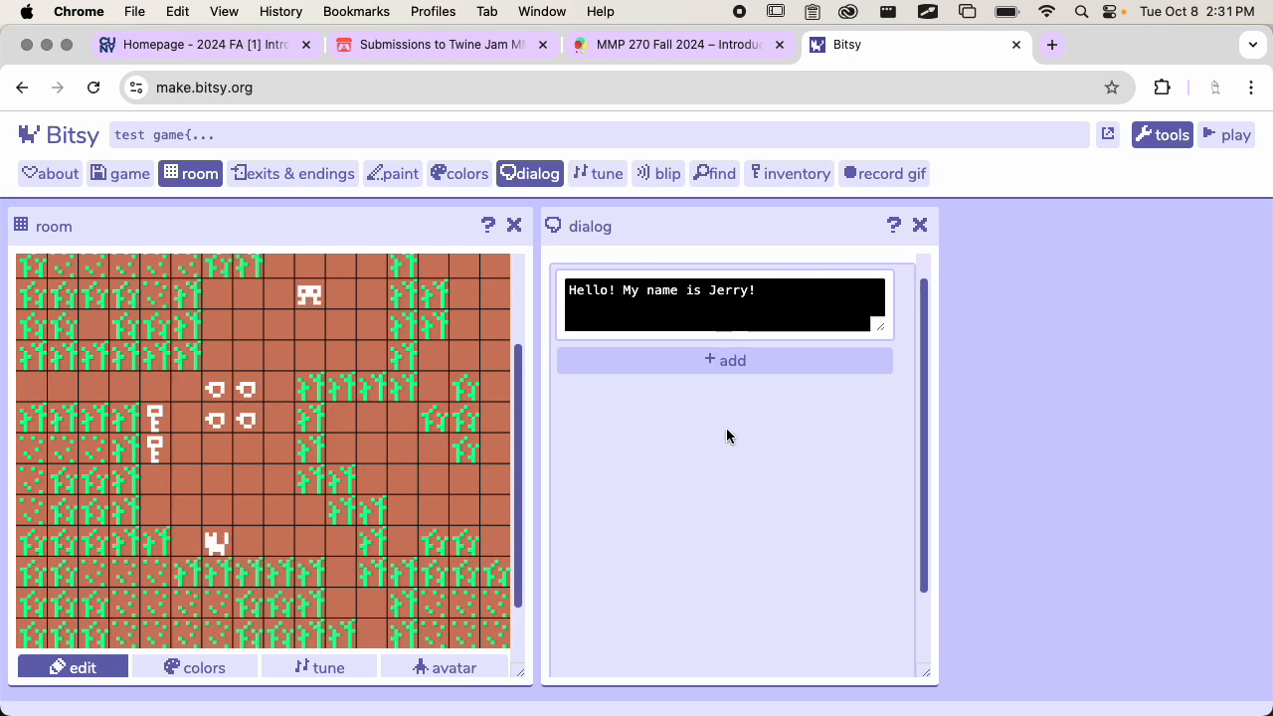
scroll(726, 431, "up", 3)
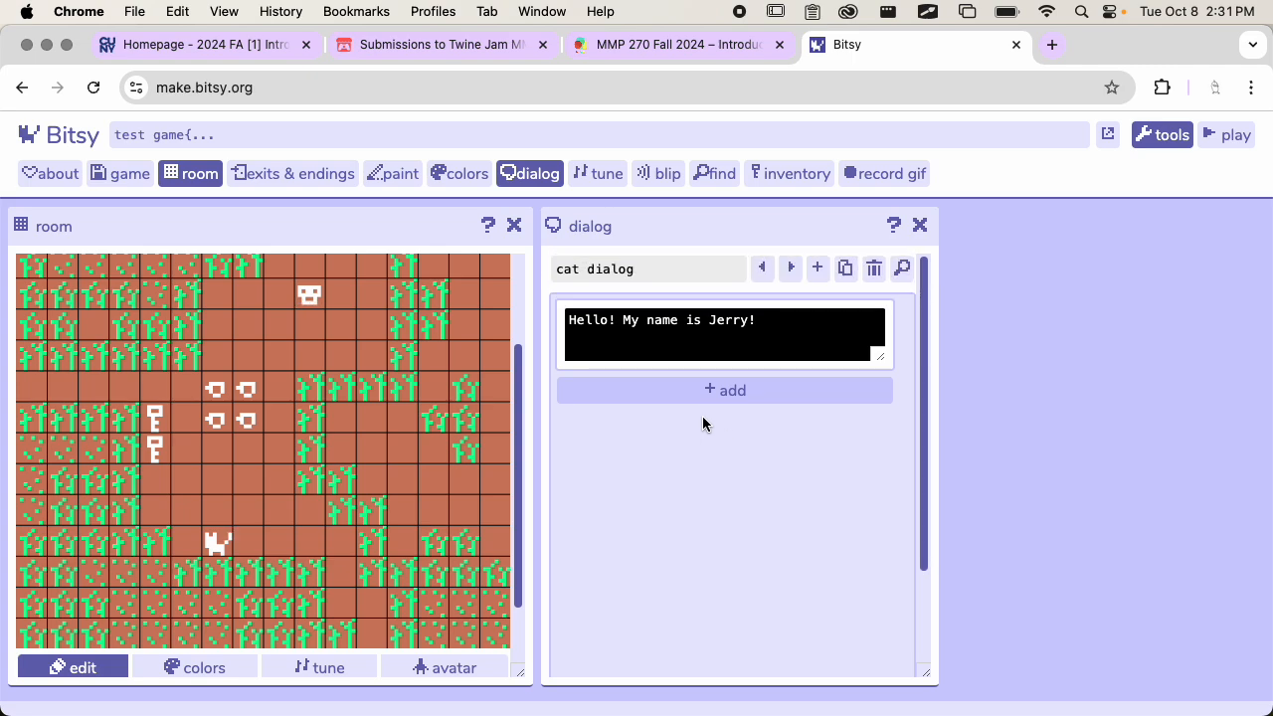
left_click(716, 390)
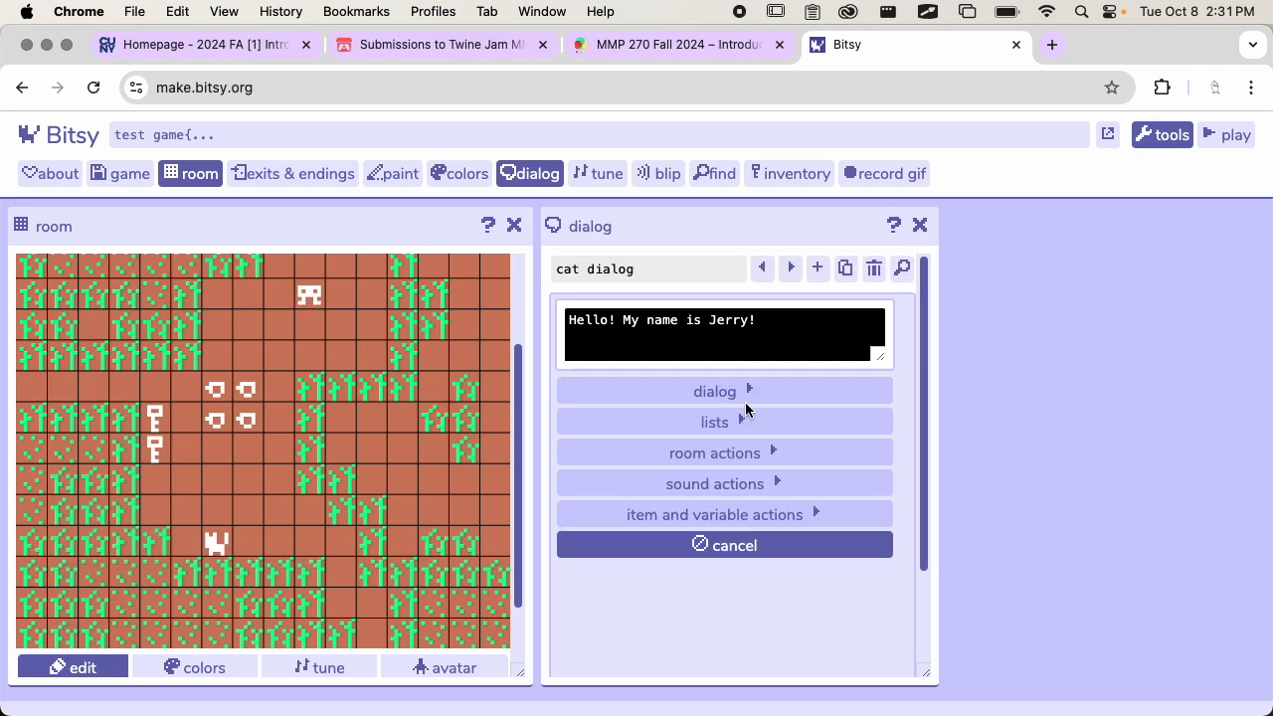
left_click(765, 394)
left_click(746, 428)
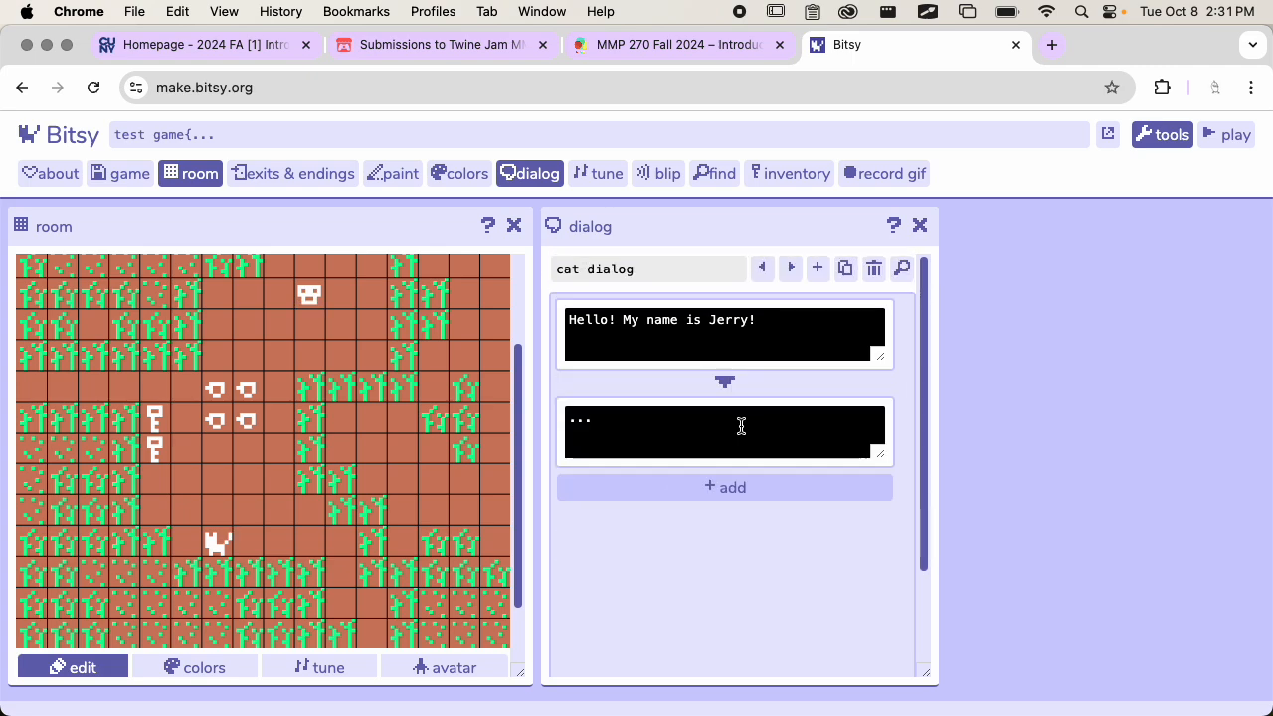
left_click(676, 446)
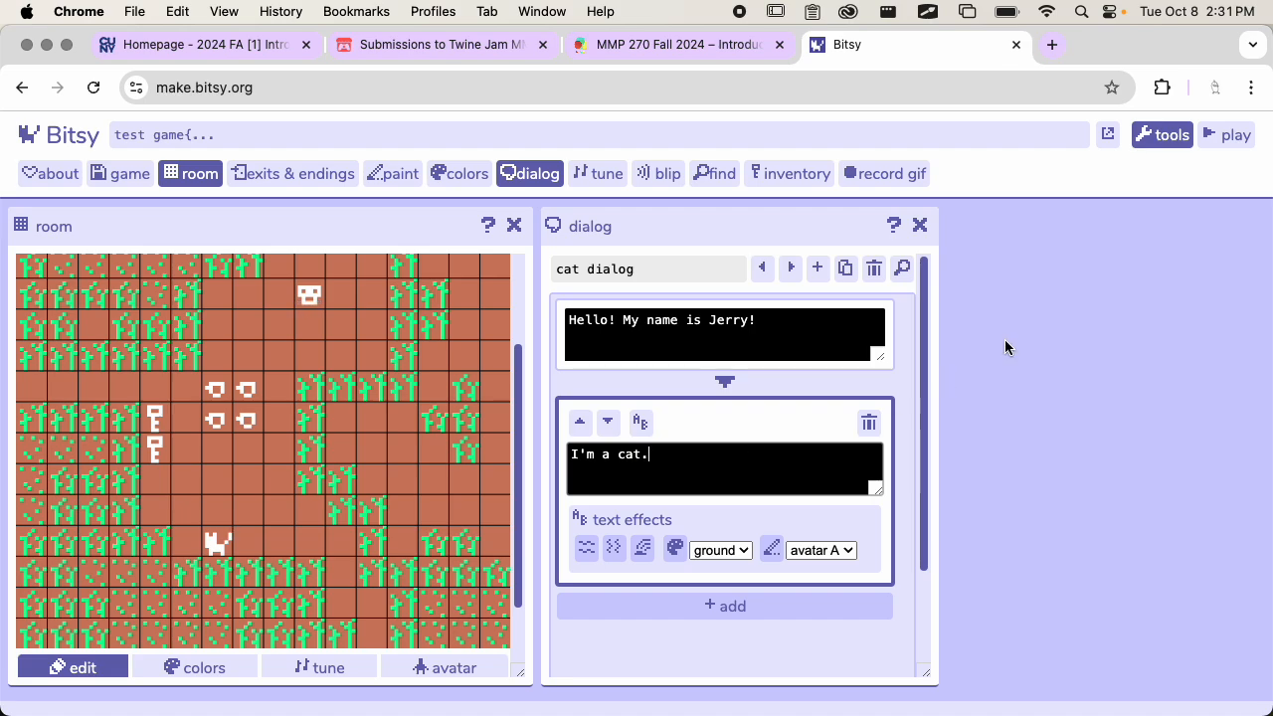
left_click(776, 658)
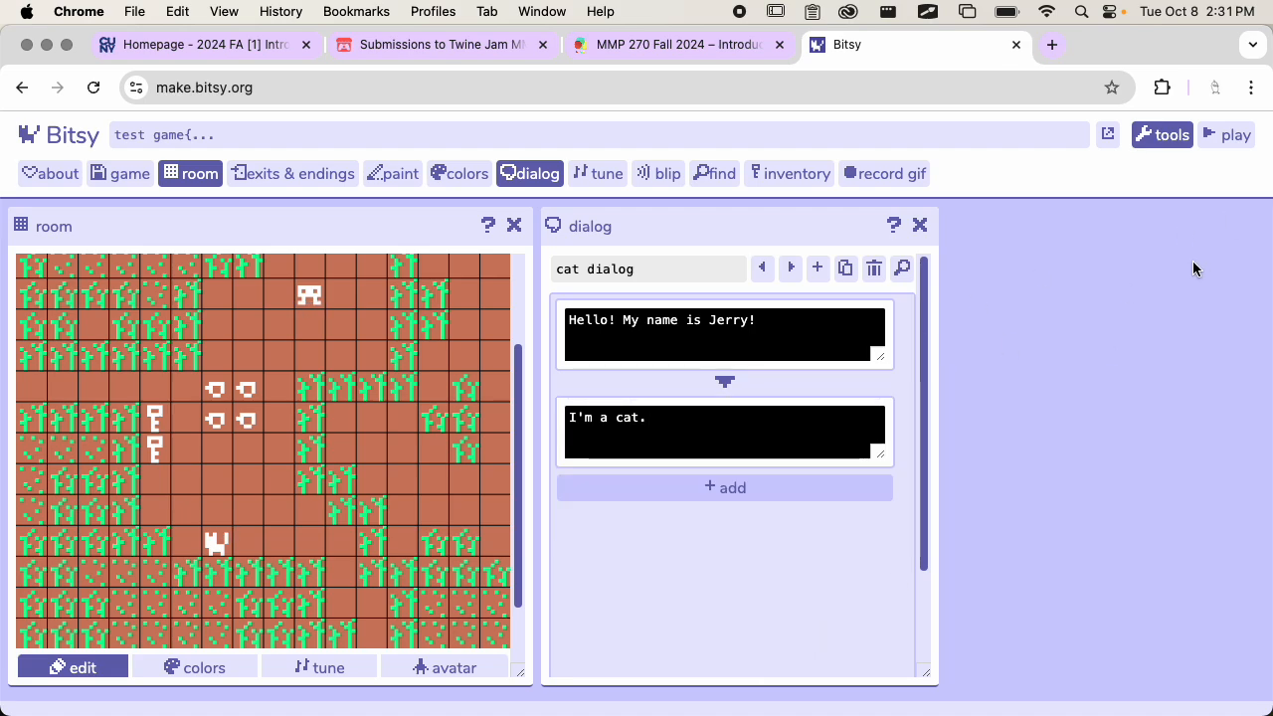
Play the game, walk the avatar to the cat to read its dialog, and stop playing
left_click(1235, 137)
key("space")
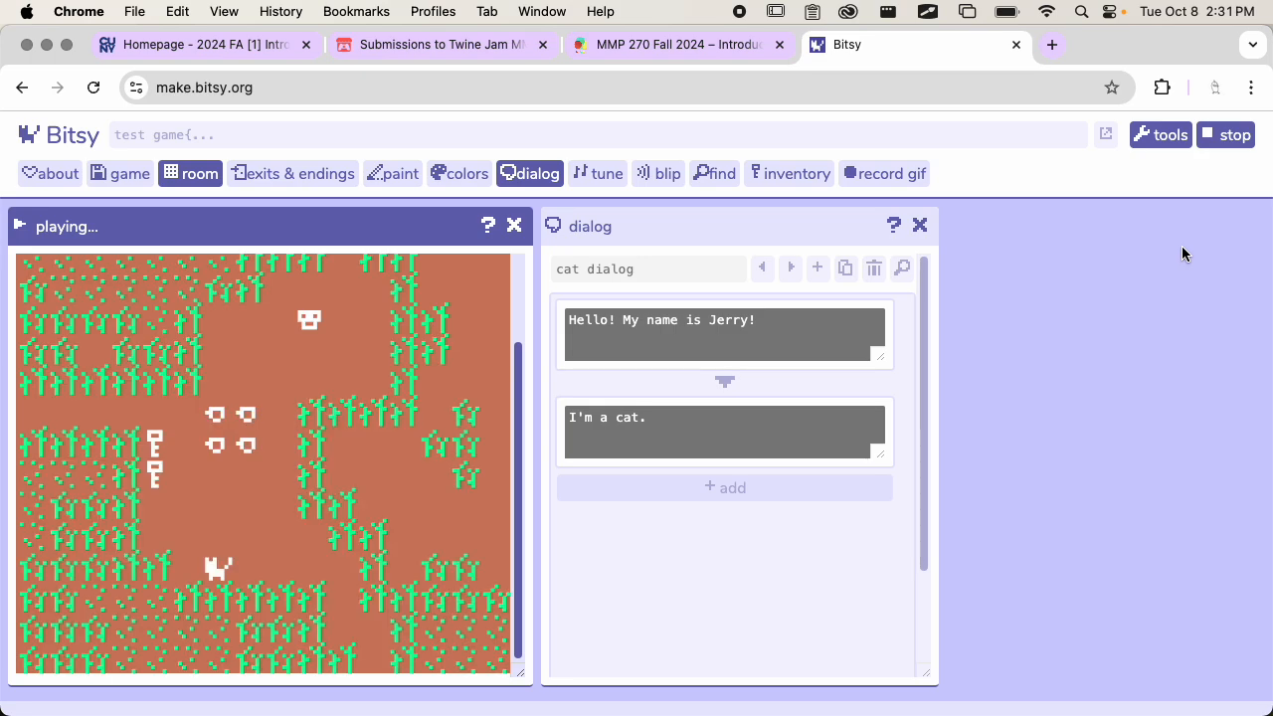
key("Left")
key("Down")
key("Down")
key("Down")
key("Down")
key("Down")
key("Down")
key("Down")
key("Down")
key("Left")
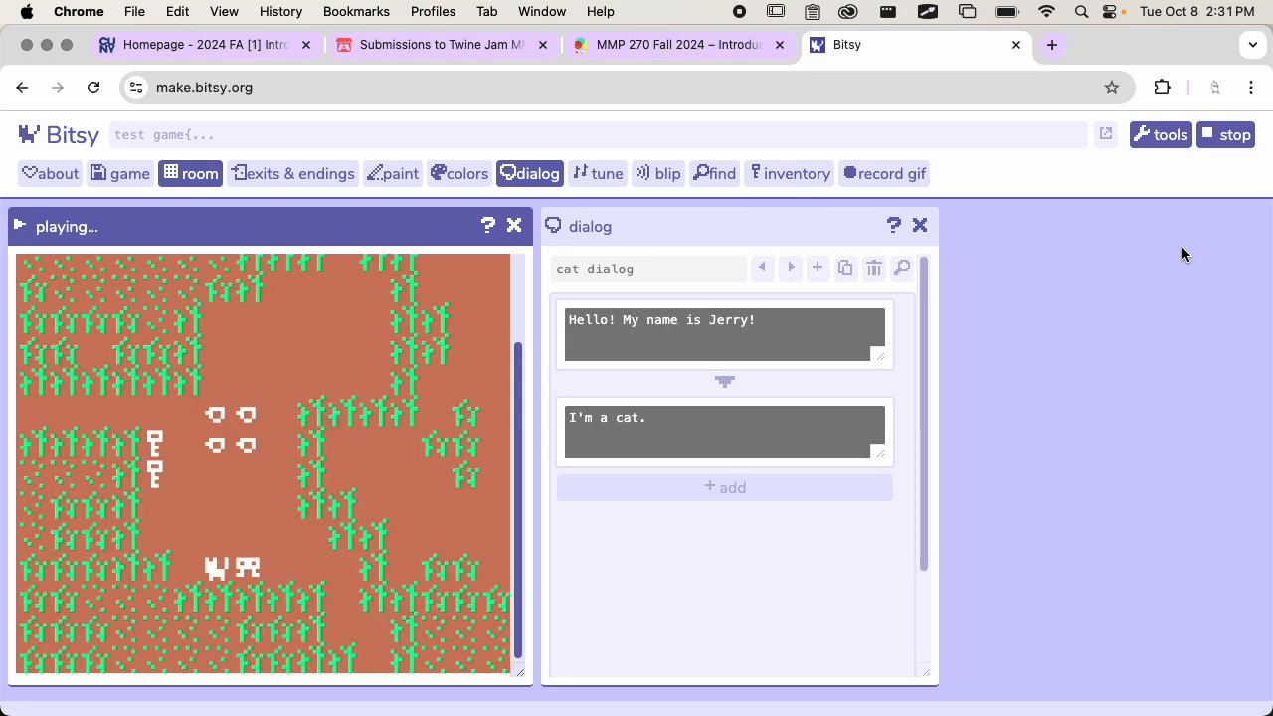
key("Left")
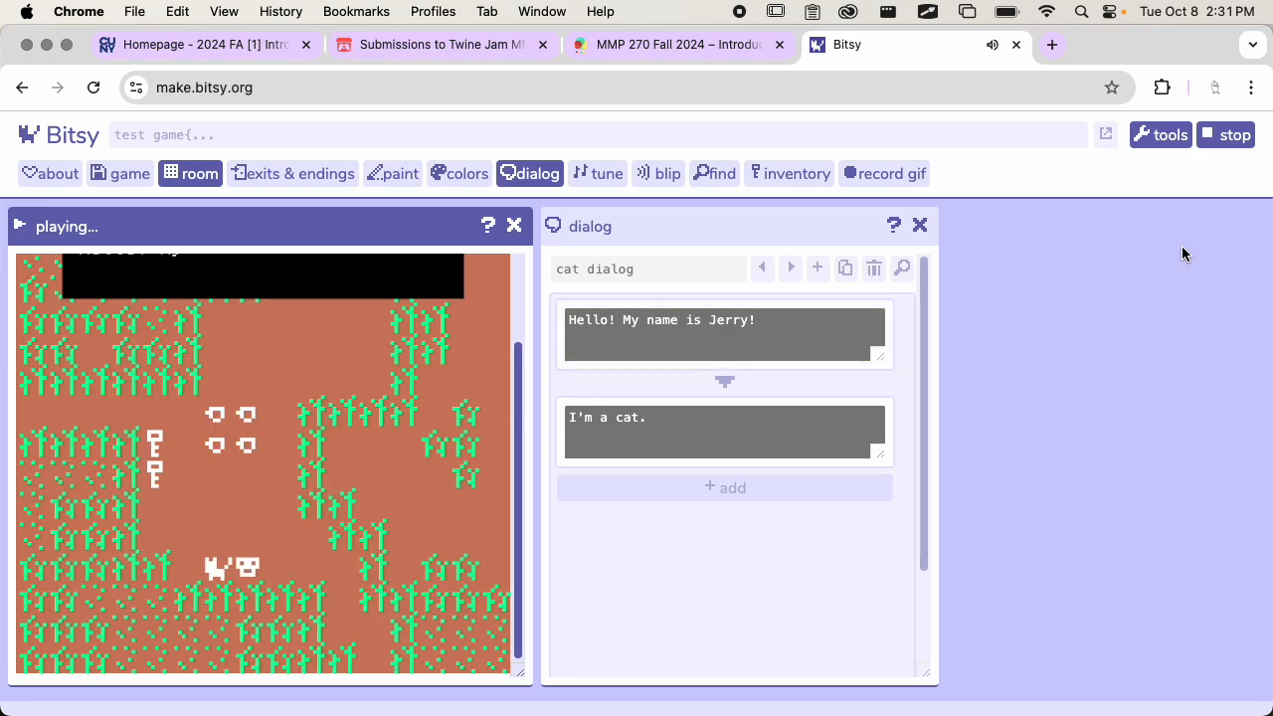
scroll(363, 617, "up", 2)
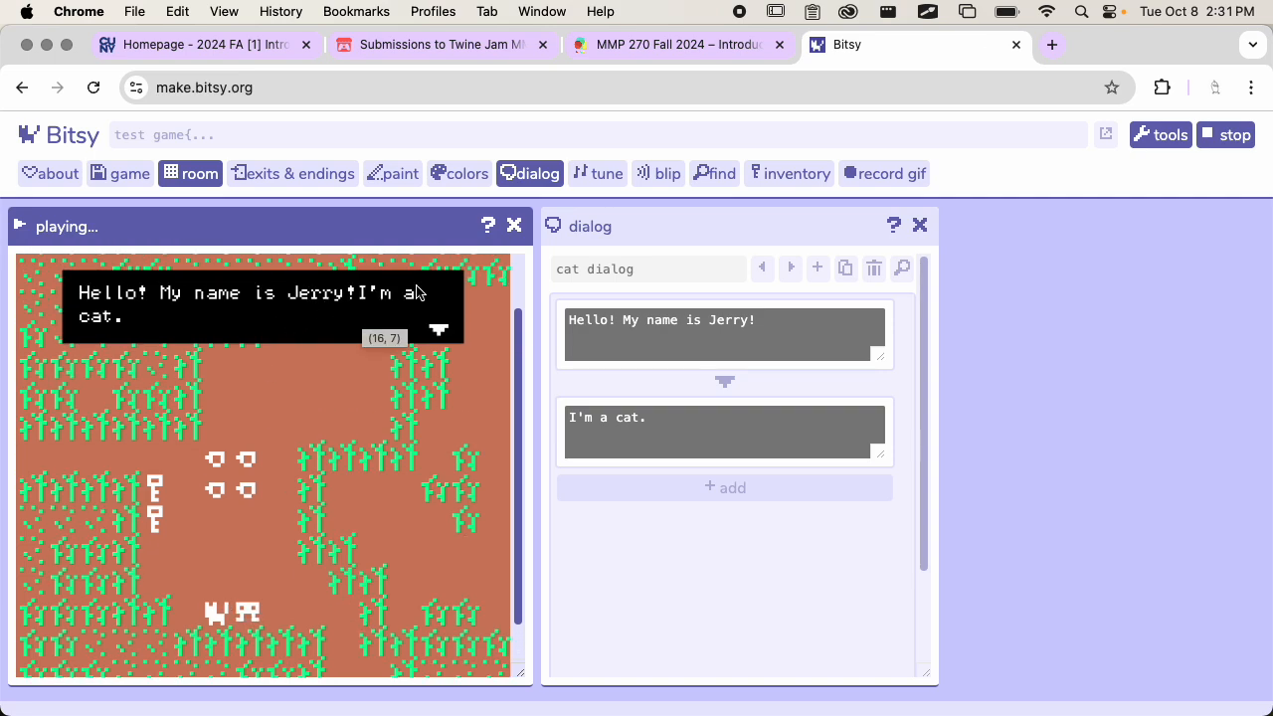
left_click(1229, 136)
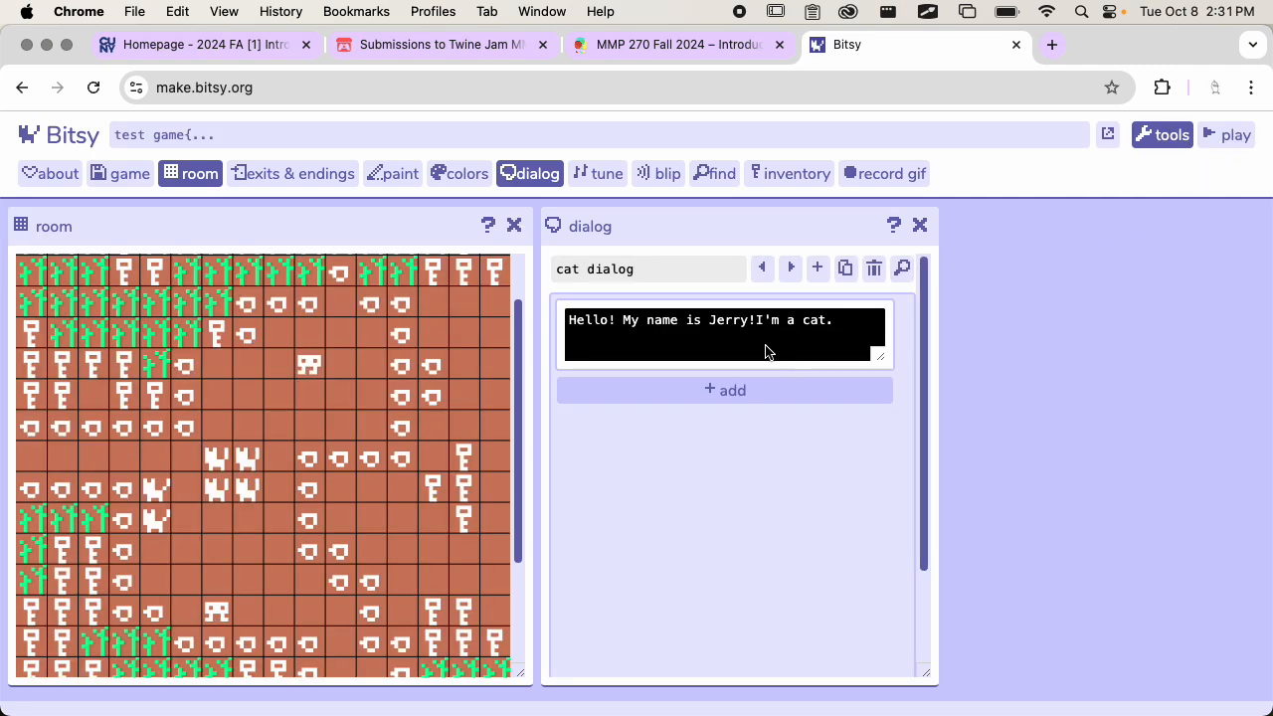
Delete the combined text block from the cat dialog
left_click_drag(761, 322, 861, 319)
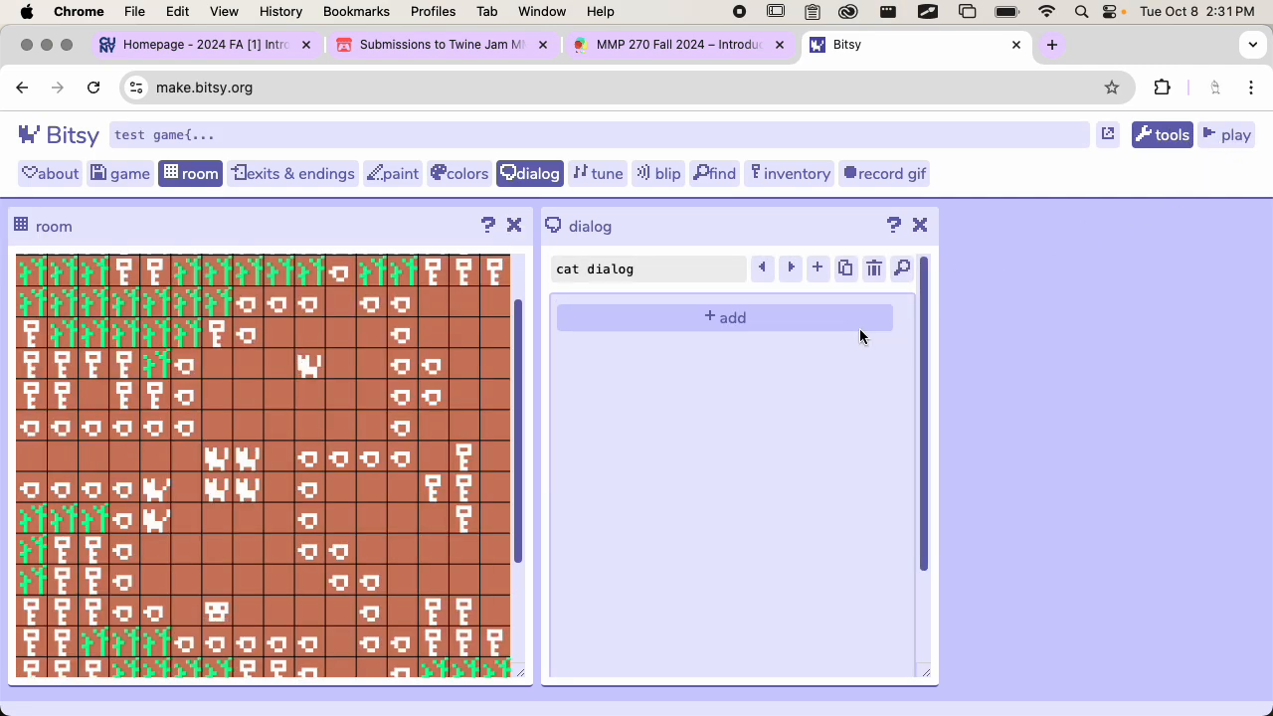
key("super+z")
left_click(686, 331)
Add a new dialog block to the cat dialog reading "Hello! My name is Jerry!"
left_click(733, 318)
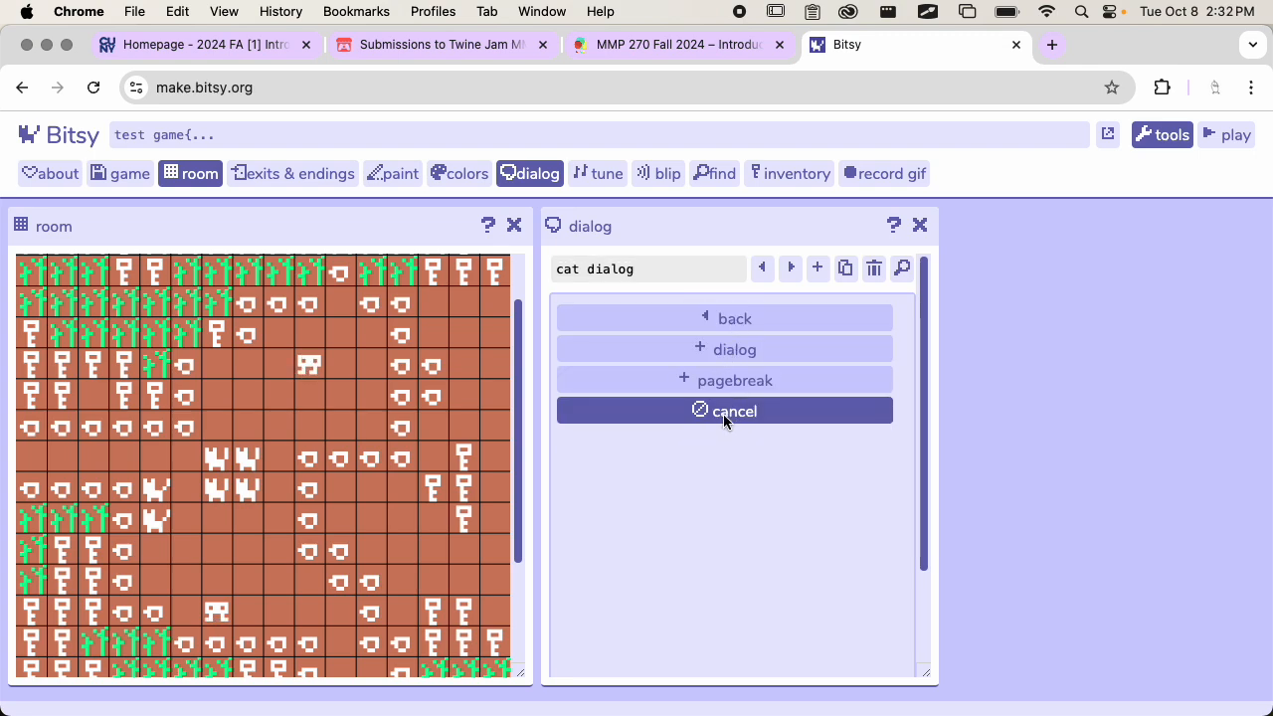
left_click(745, 360)
left_click(710, 349)
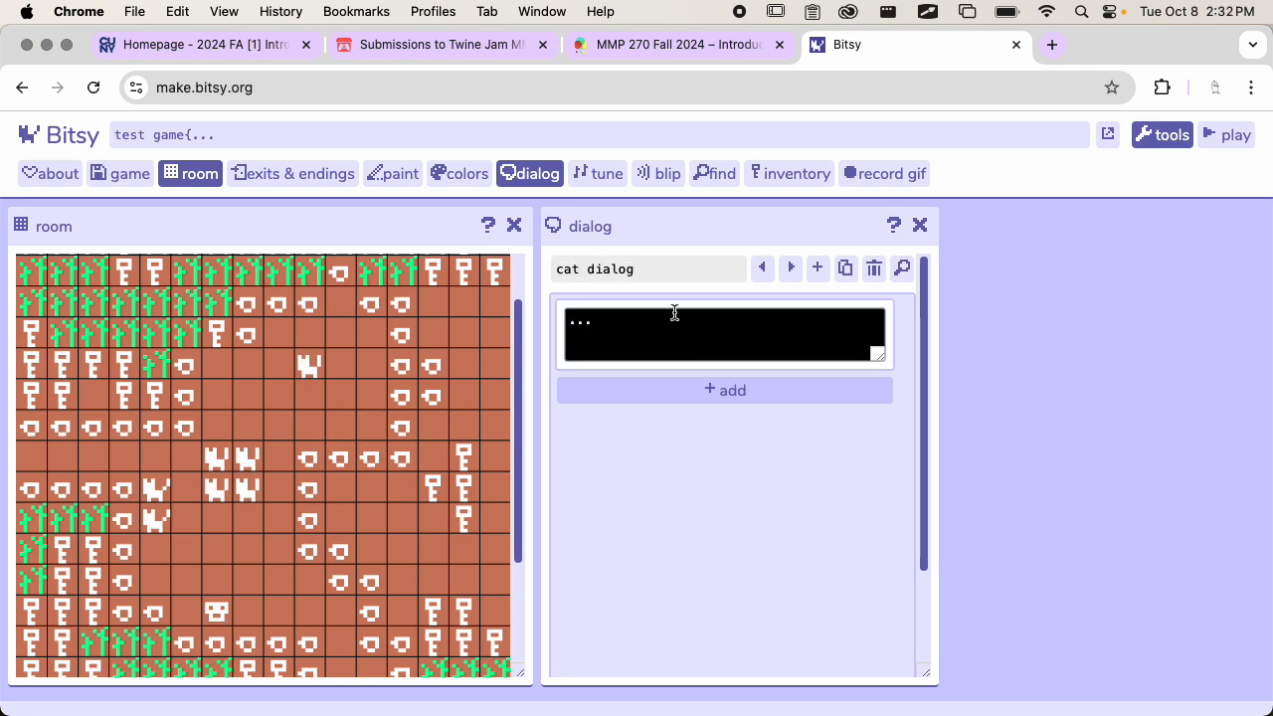
left_click(583, 318)
type("Hello! My name is Jerry!")
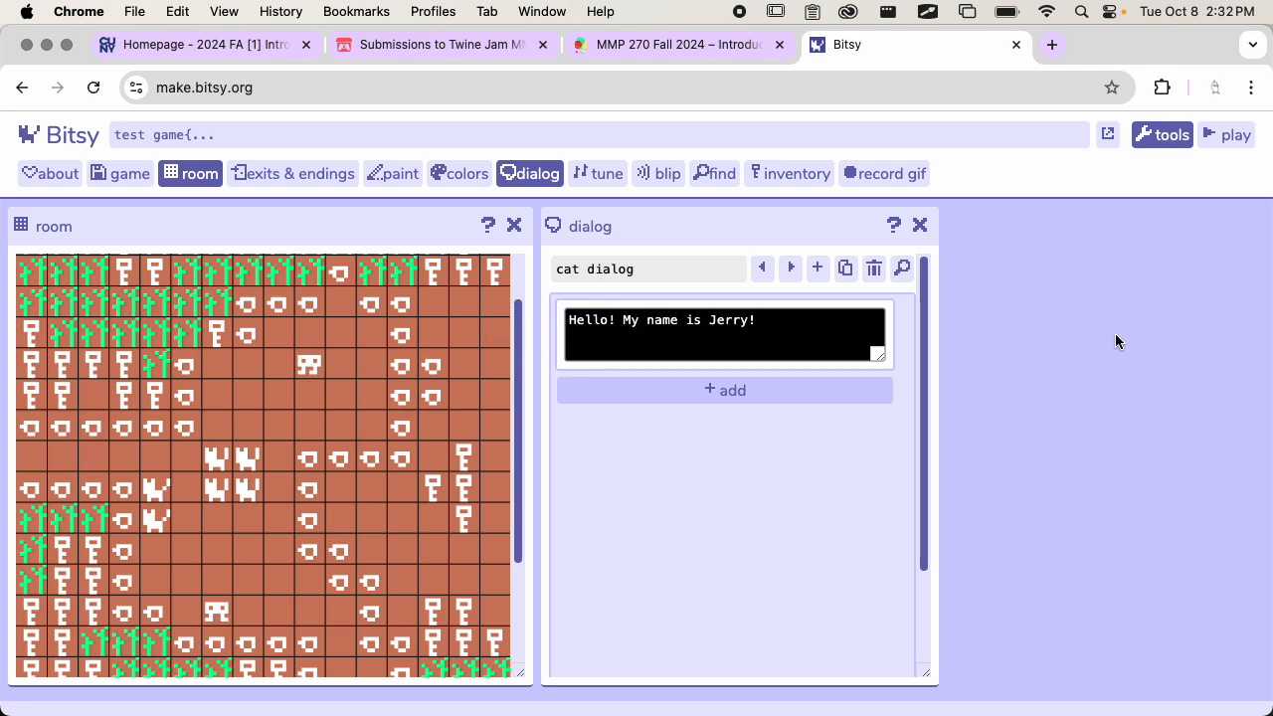
Add a pagebreak after the greeting in the cat dialog
left_click(747, 389)
left_click(763, 391)
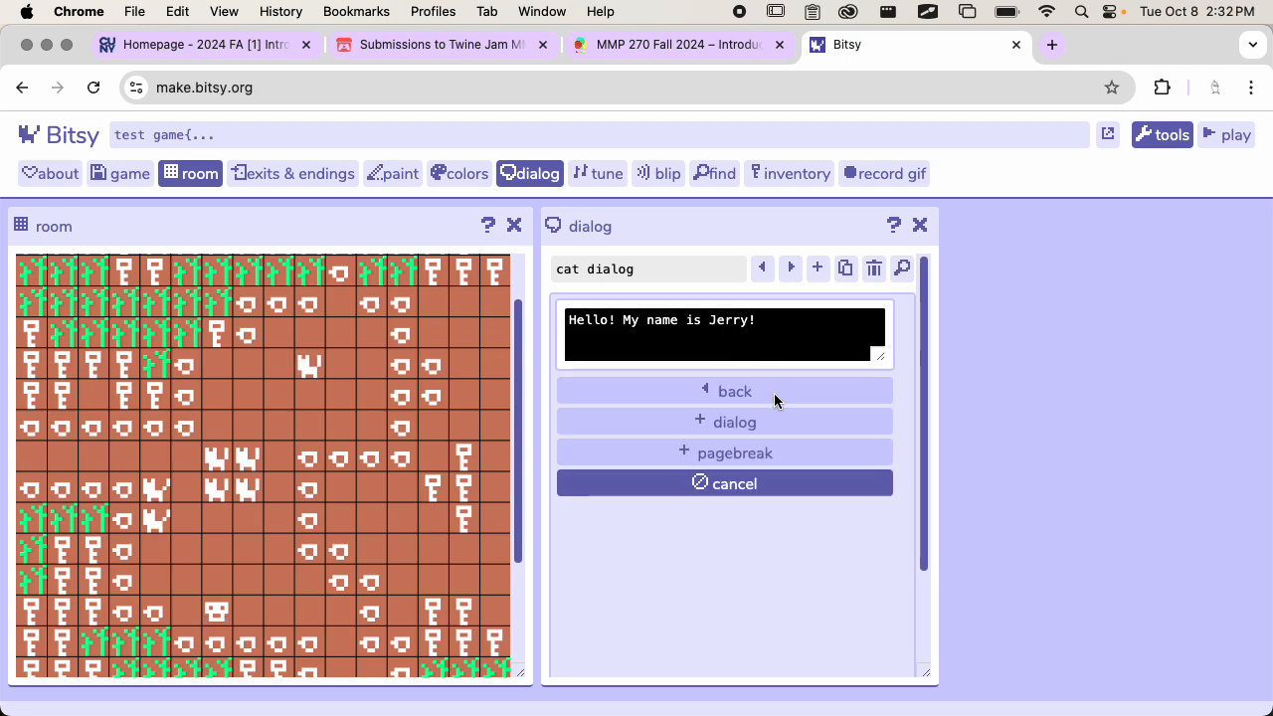
left_click(746, 454)
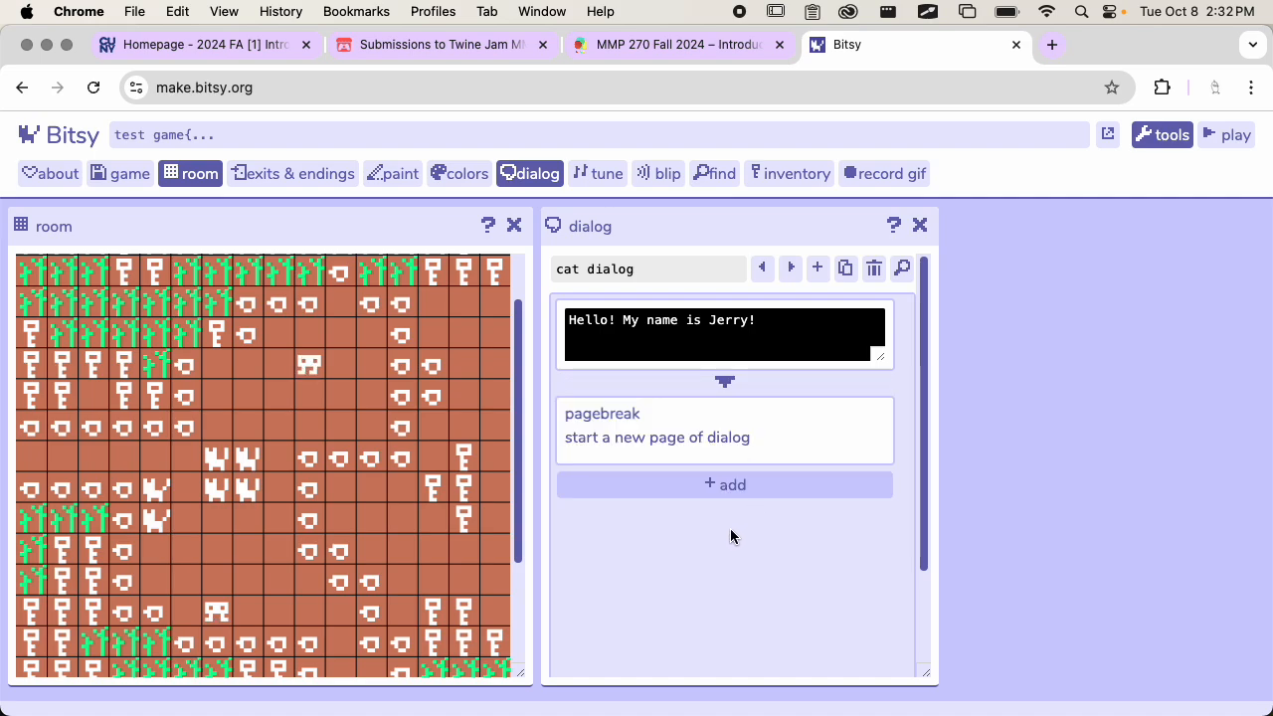
Add another dialog block below the pagebreak in the cat dialog
left_click(729, 487)
left_click(740, 488)
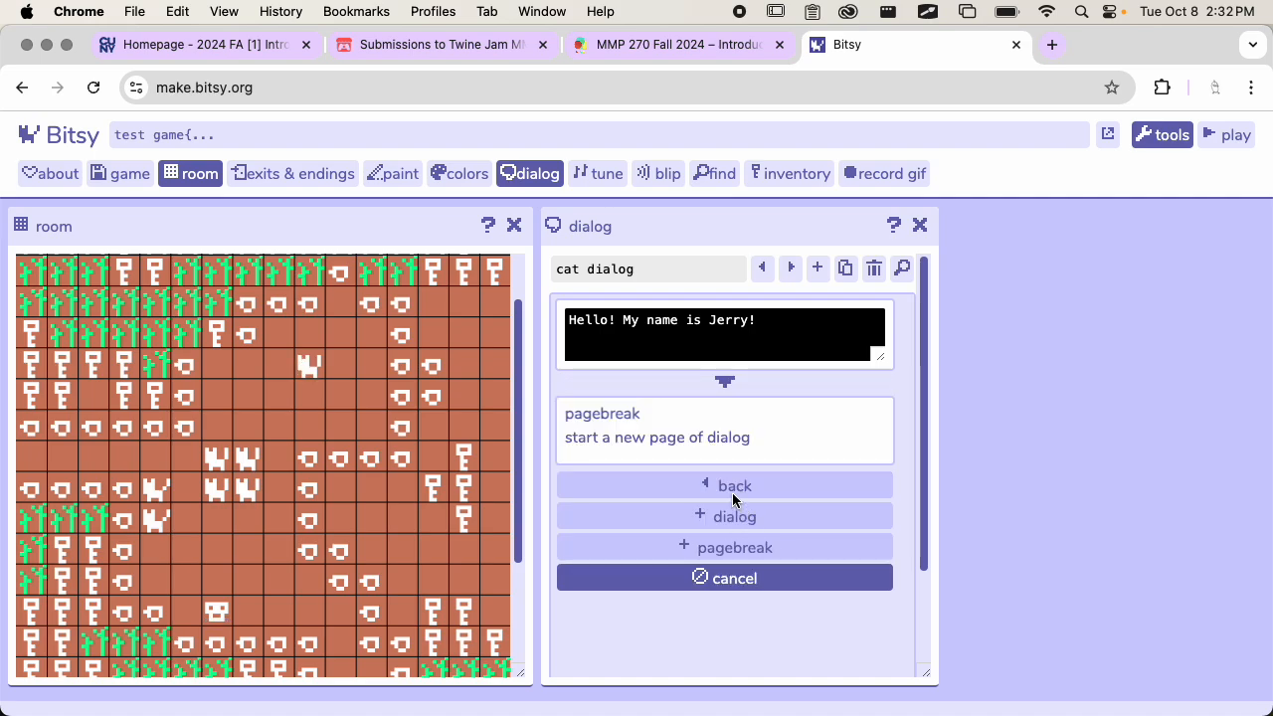
left_click(732, 513)
left_click(718, 525)
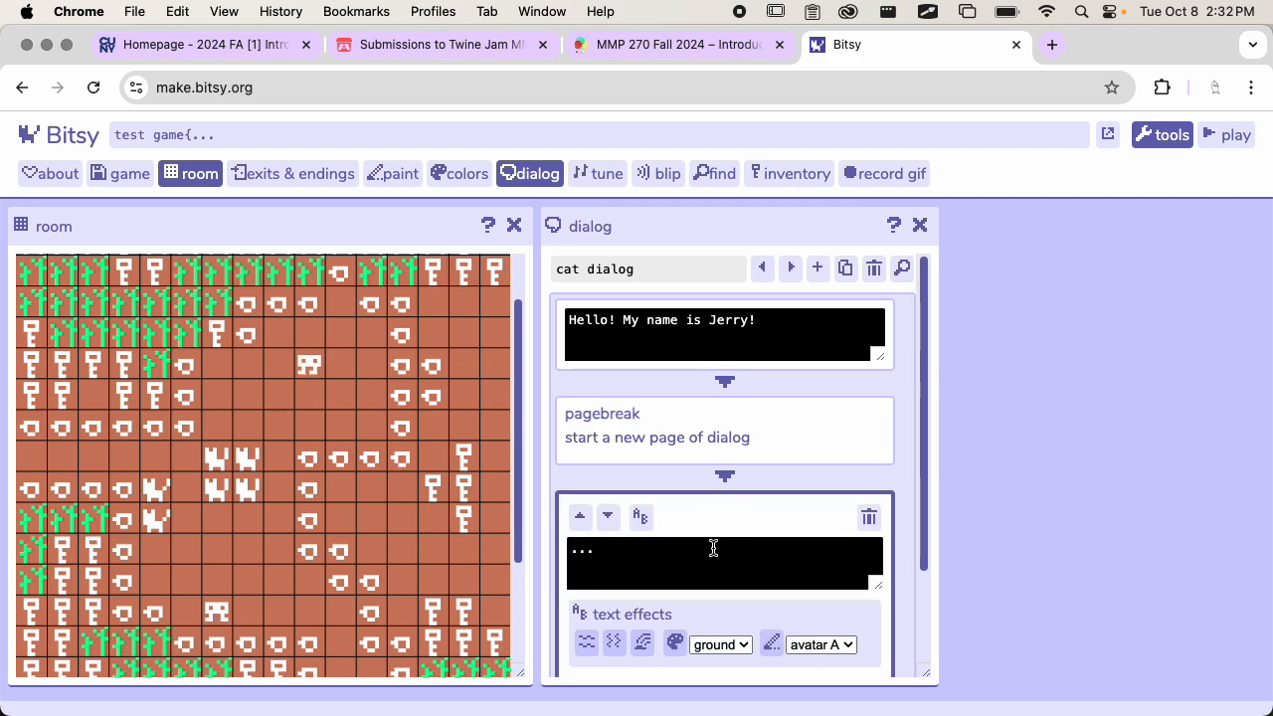
Replace the placeholder text in the block after the pagebreak with "I'm a cat."
left_click(713, 546)
left_click_drag(733, 560, 510, 544)
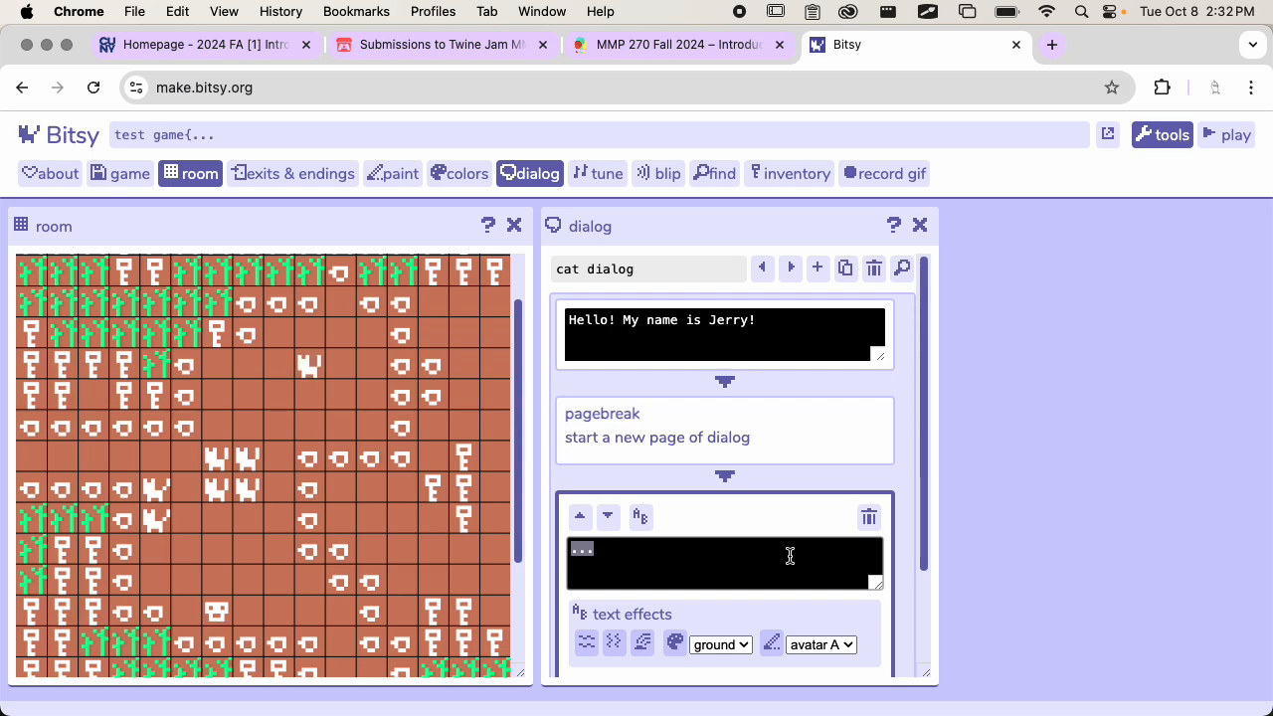
scroll(779, 451, "down", 3)
scroll(779, 450, "up", 3)
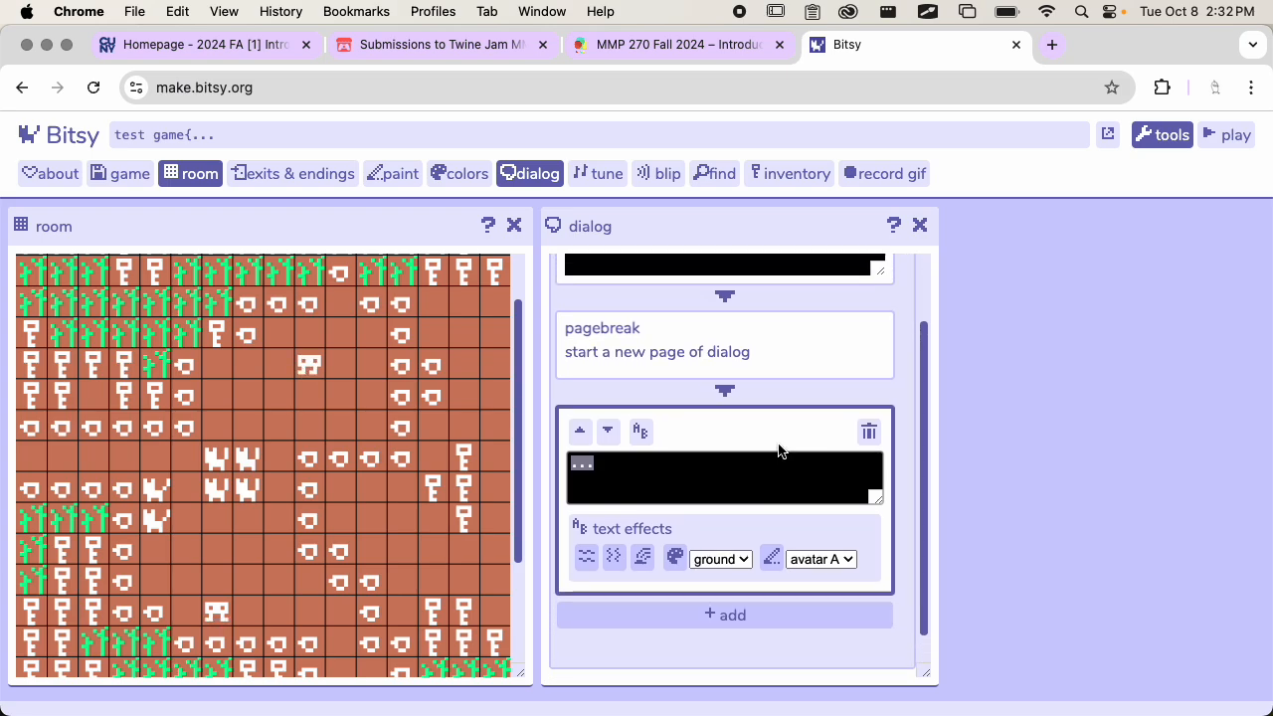
scroll(778, 447, "down", 1)
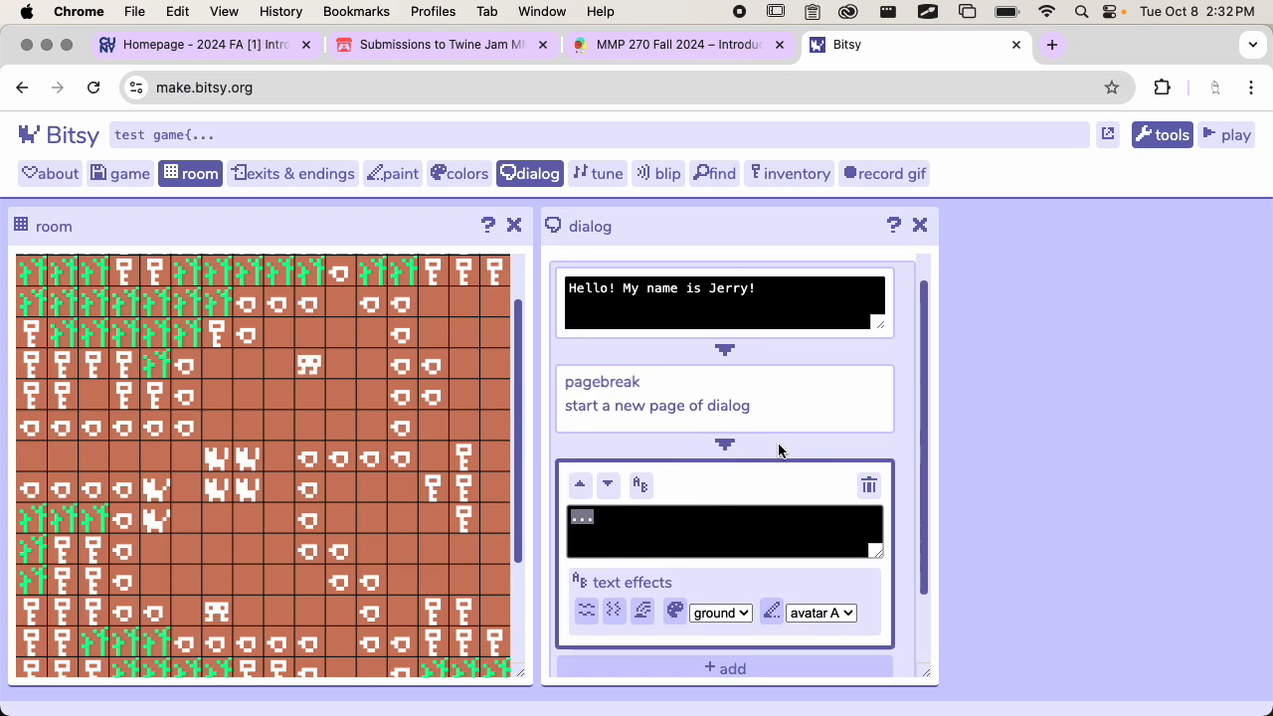
double_click(708, 526)
key("super+a")
type("I'")
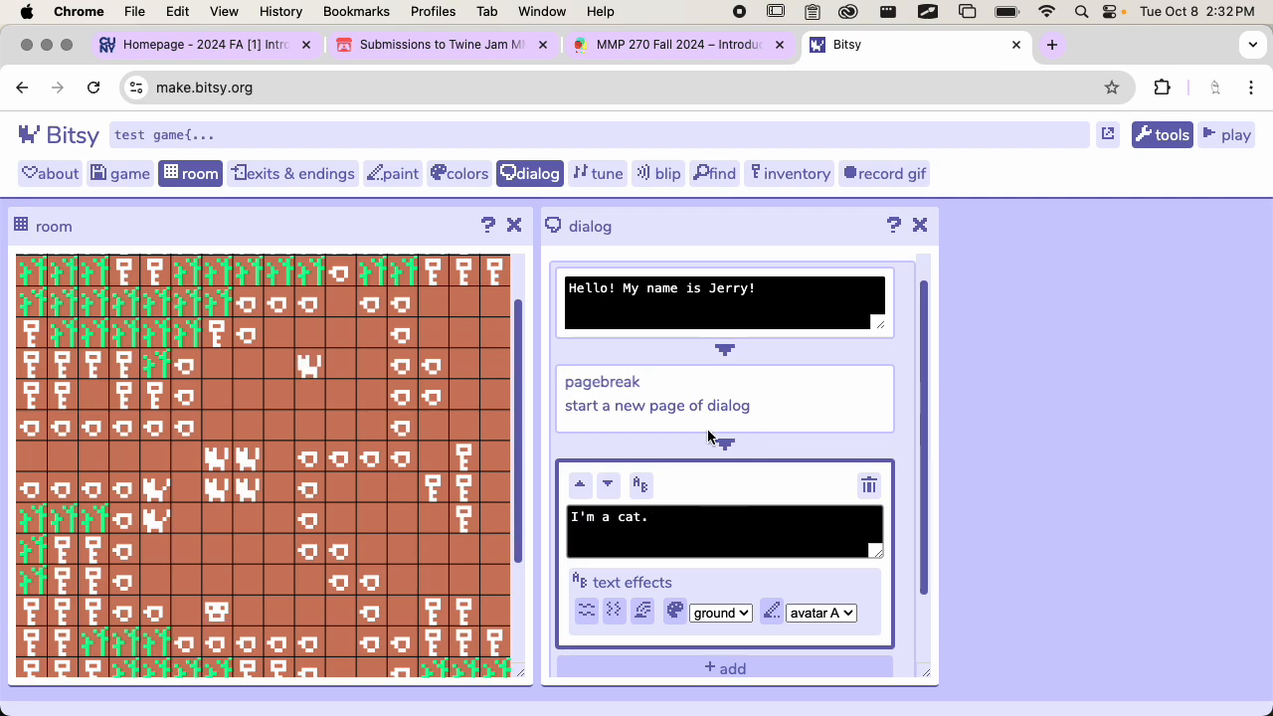
scroll(787, 427, "down", 2)
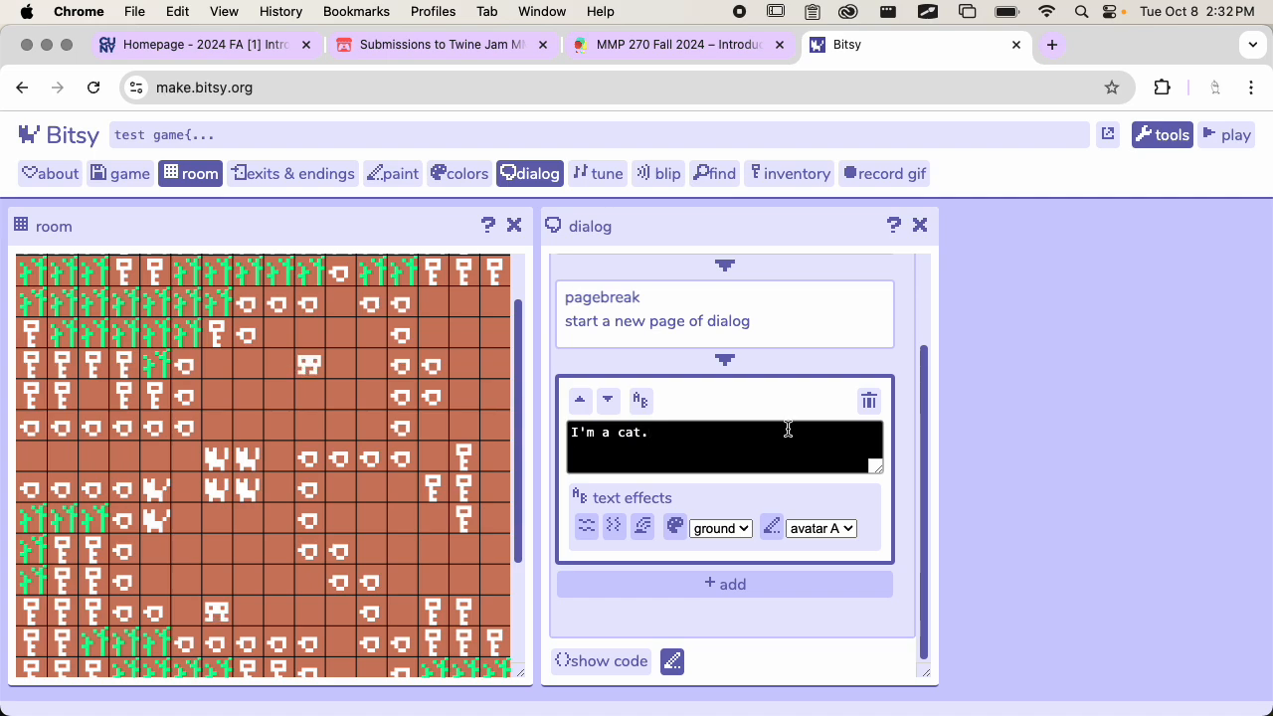
Show and hide the text effects options on the "I'm a cat." block and on the greeting block
scroll(690, 446, "up", 2)
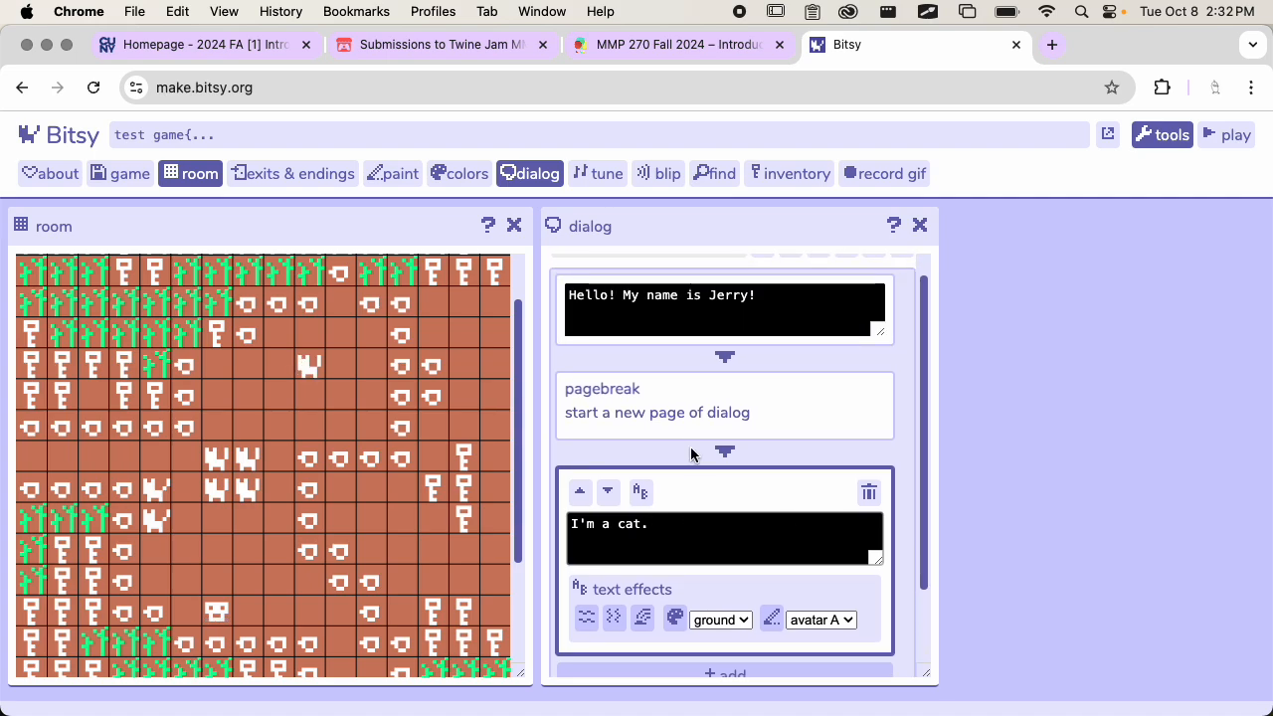
left_click(637, 500)
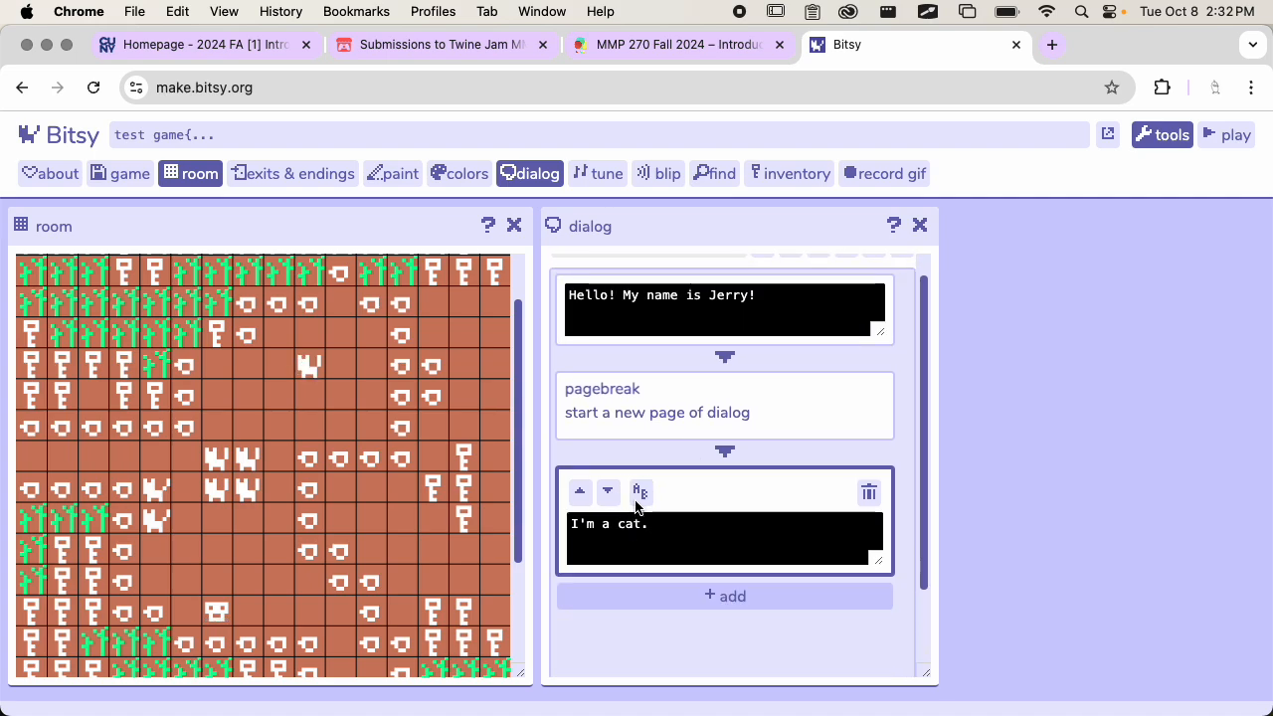
left_click(640, 502)
left_click(642, 500)
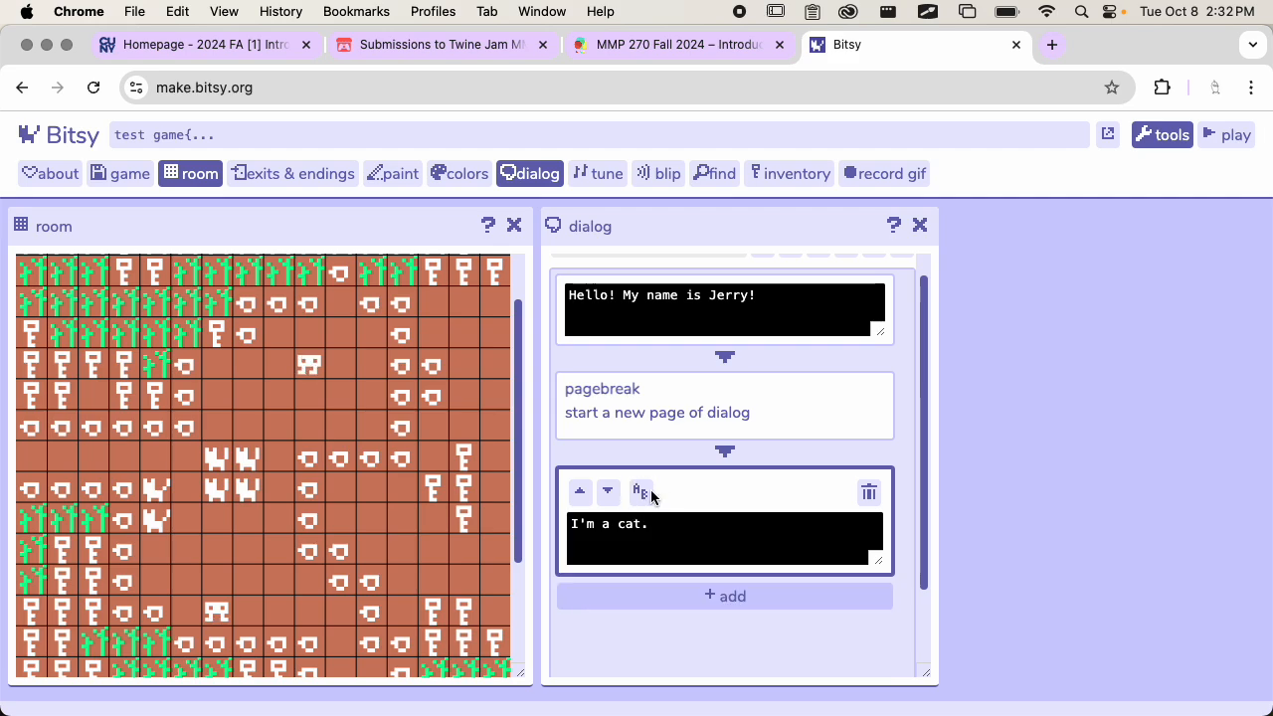
left_click(644, 495)
left_click(644, 494)
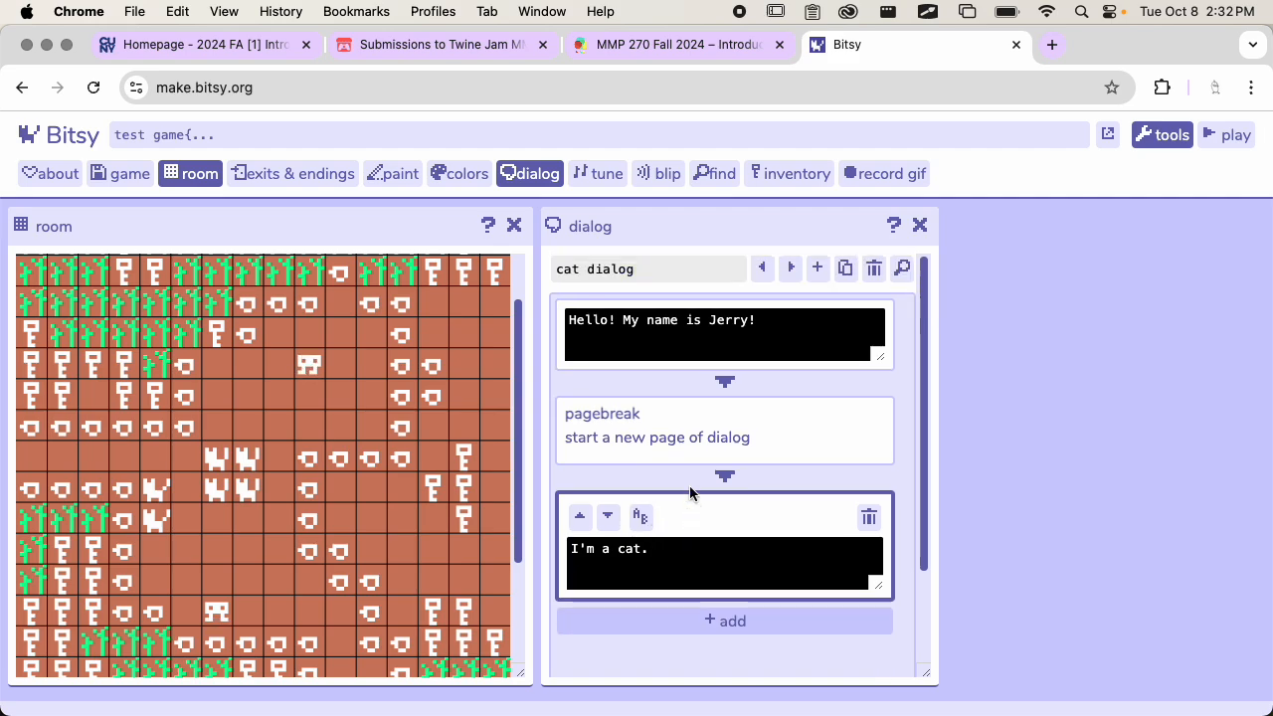
left_click(727, 341)
left_click(641, 325)
left_click(641, 325)
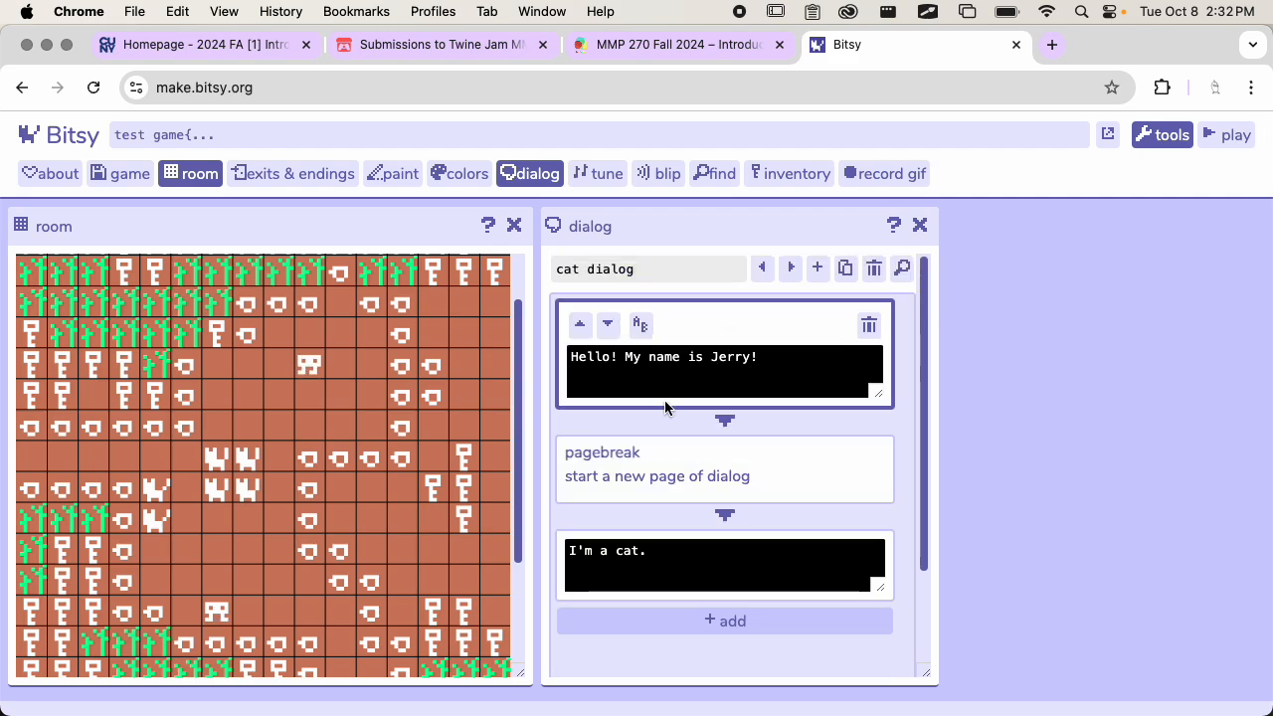
Show the text effects for the "I'm a cat." block and look through its drawing and color choices
scroll(664, 437, "down", 3)
left_click(665, 459)
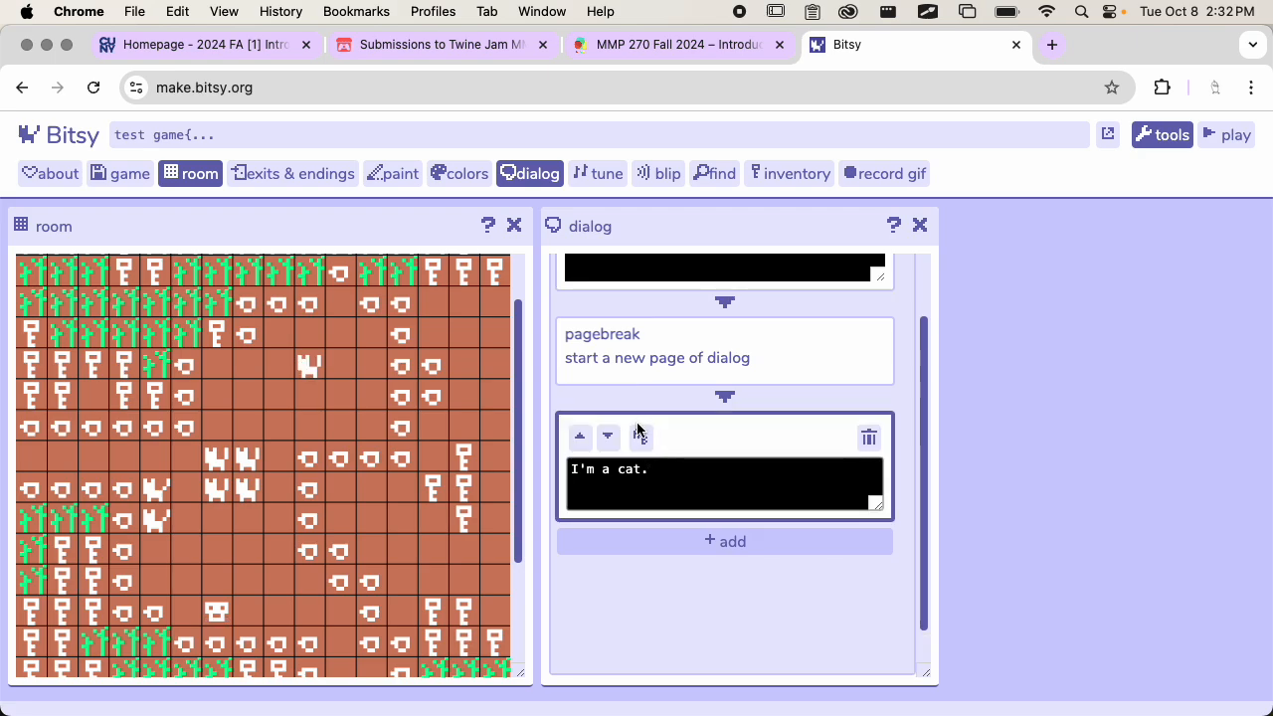
left_click(641, 438)
scroll(696, 454, "down", 1)
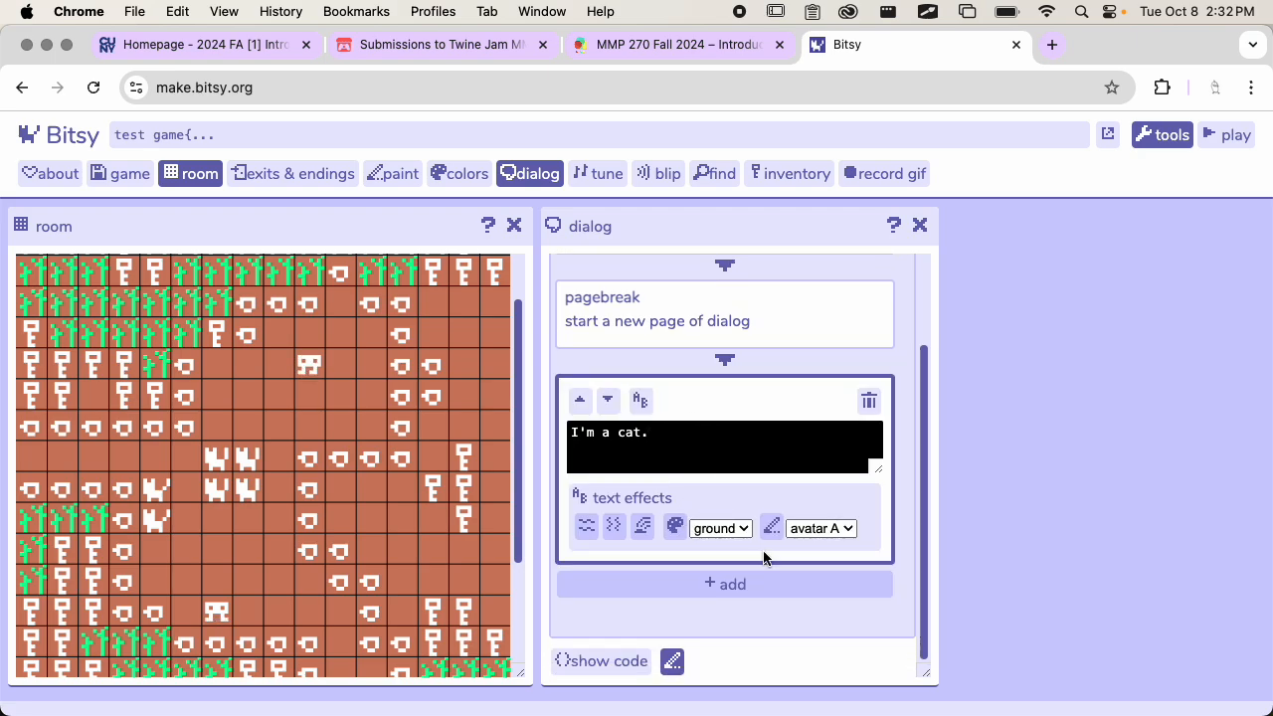
left_click(809, 528)
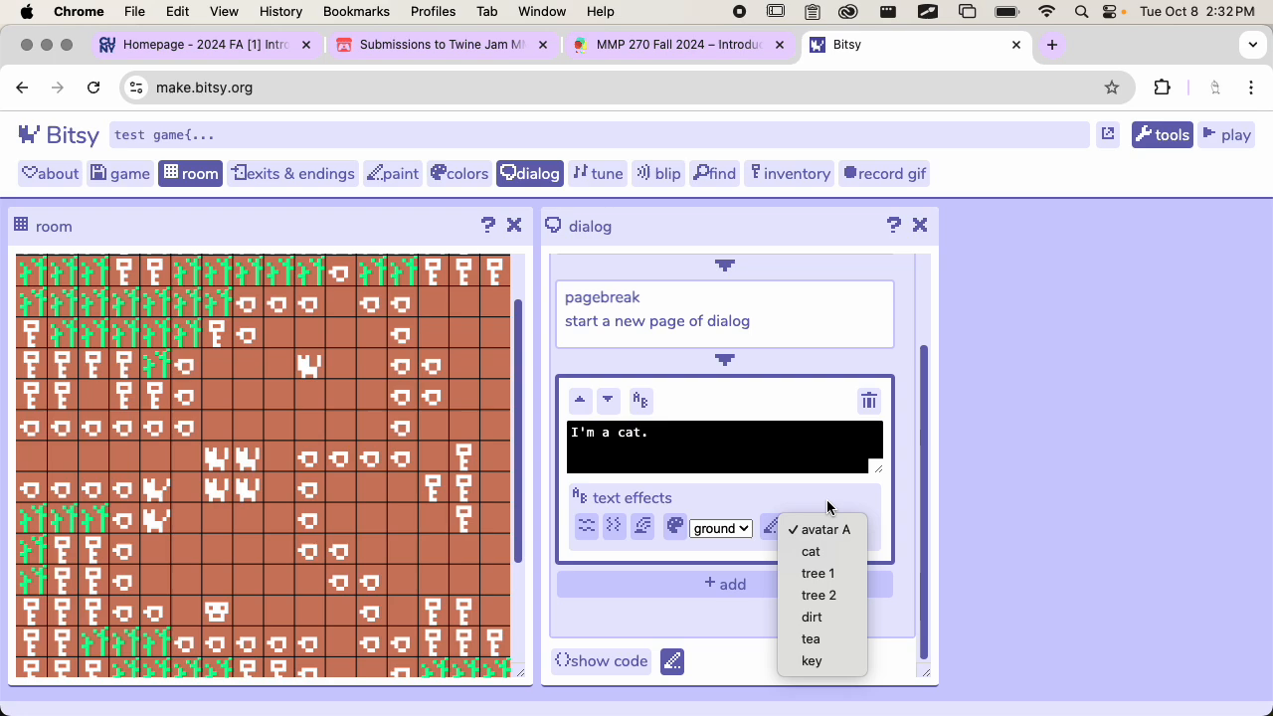
left_click(828, 505)
left_click(738, 528)
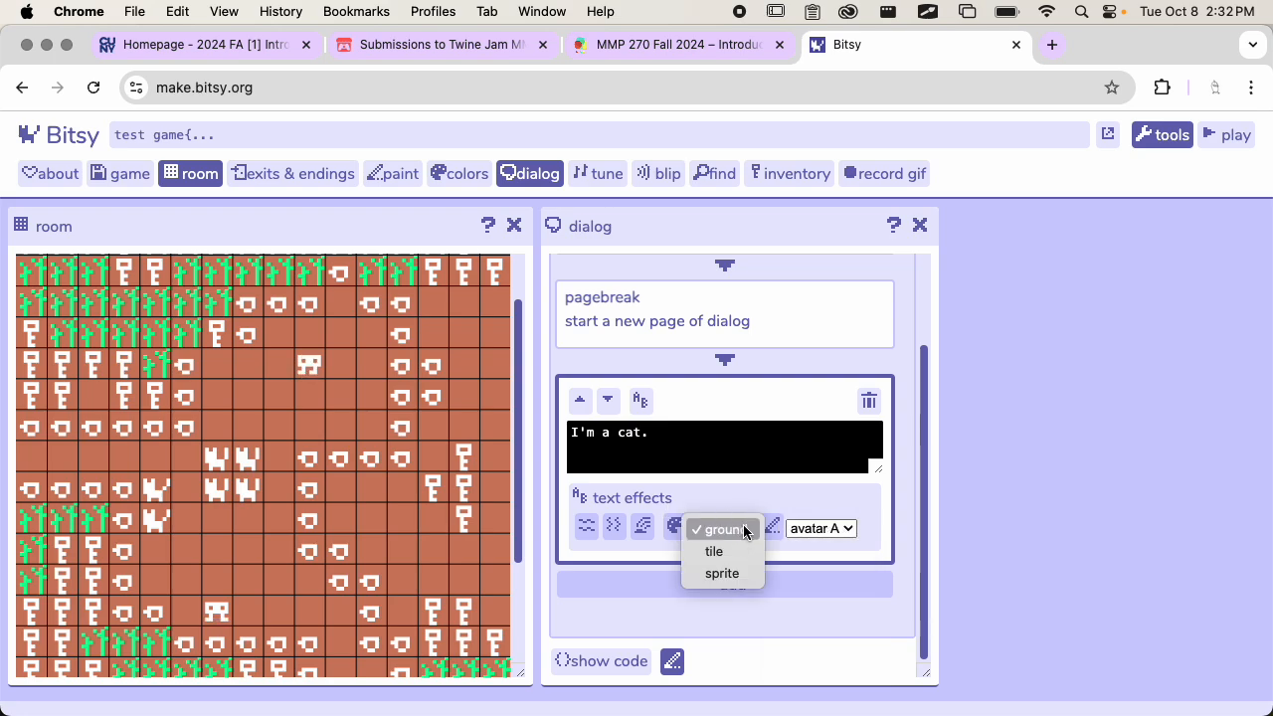
left_click(700, 467)
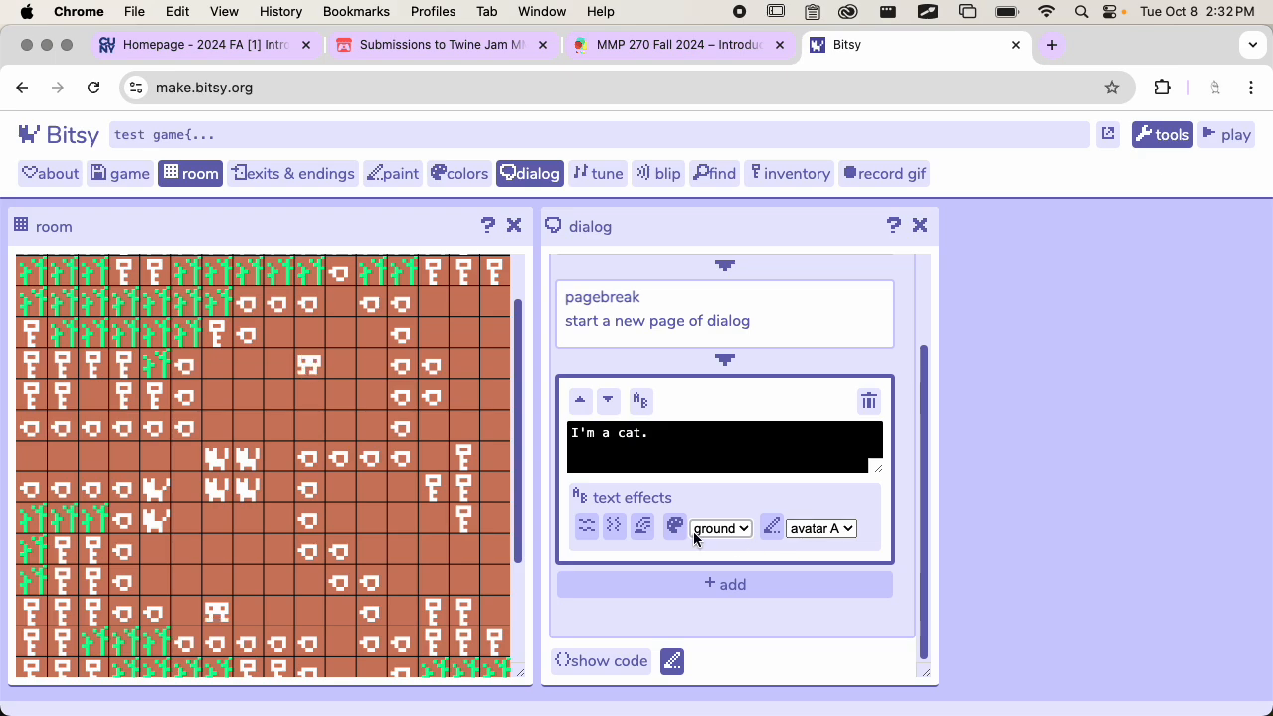
Insert the wavy text effect tags {wvy}{/wvy} directly before the word "cat" in the "I'm a cat." block
left_click(614, 434)
left_click(643, 435)
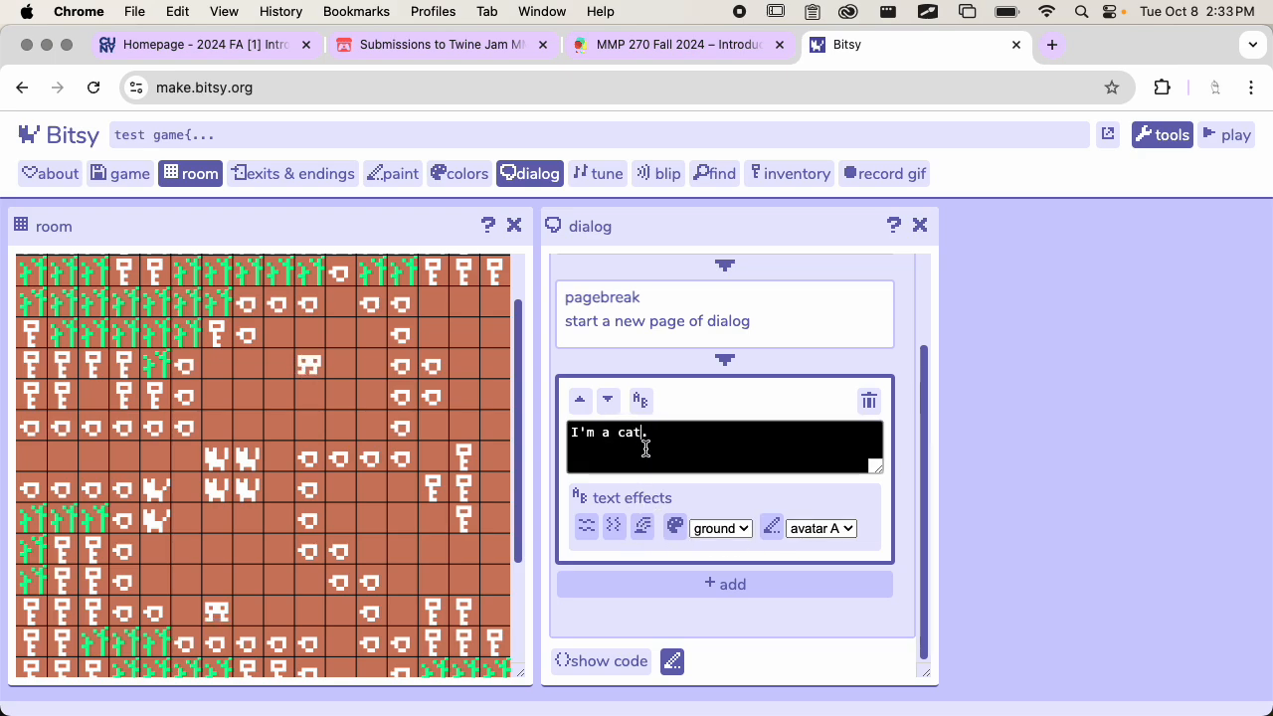
key("Left")
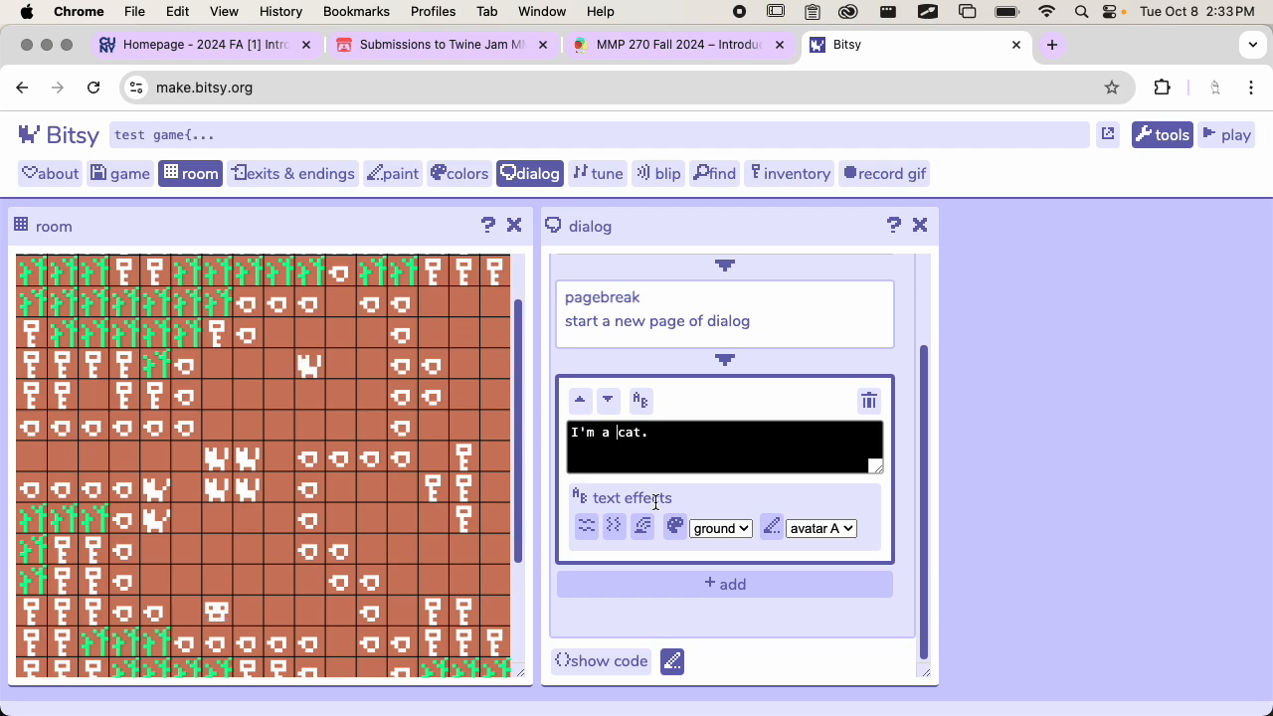
left_click(587, 527)
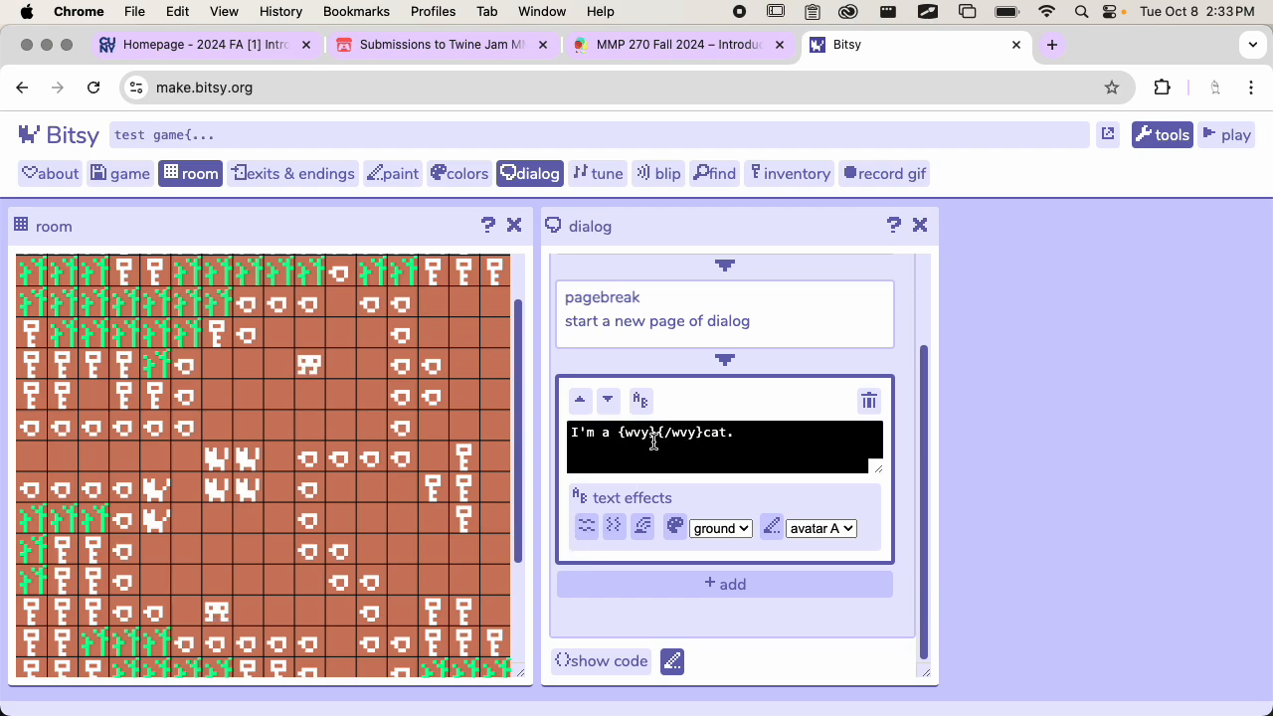
Move the word "cat" between the wavy tags so the block reads "I'm a {wvy}cat{/wvy}."
left_click_drag(654, 436, 619, 437)
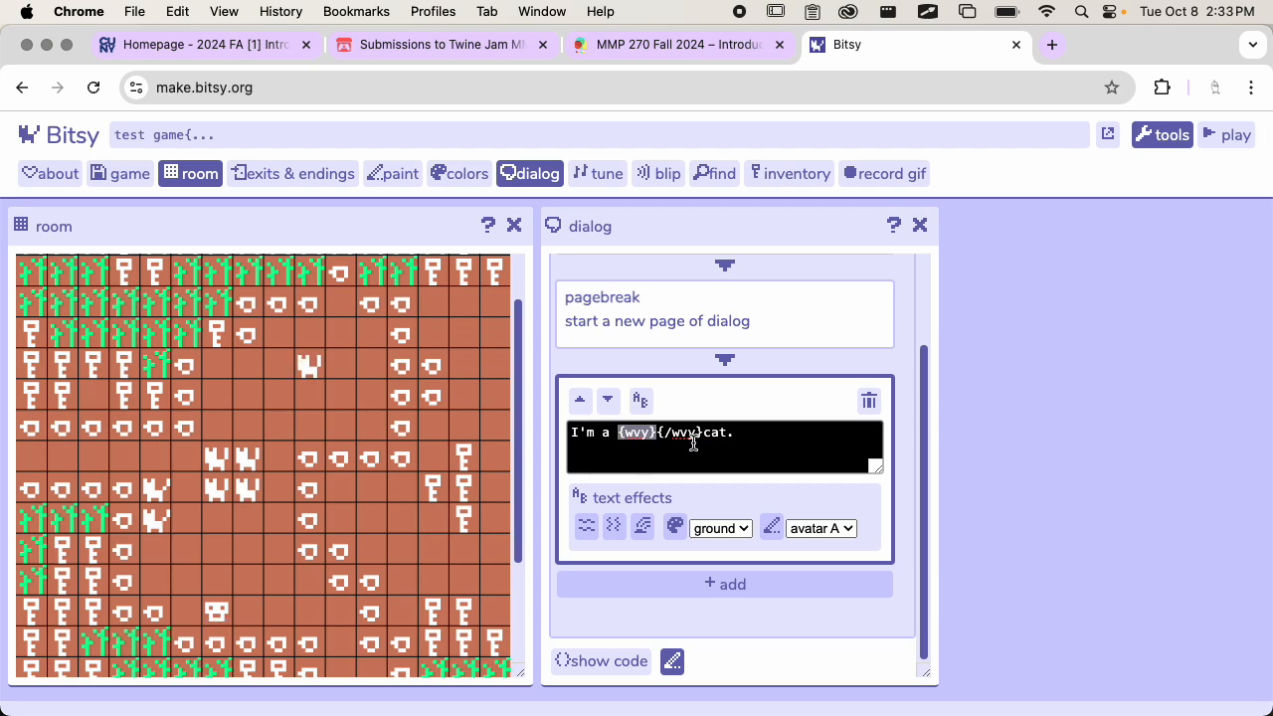
left_click(666, 438)
left_click_drag(619, 434, 653, 435)
left_click(632, 438)
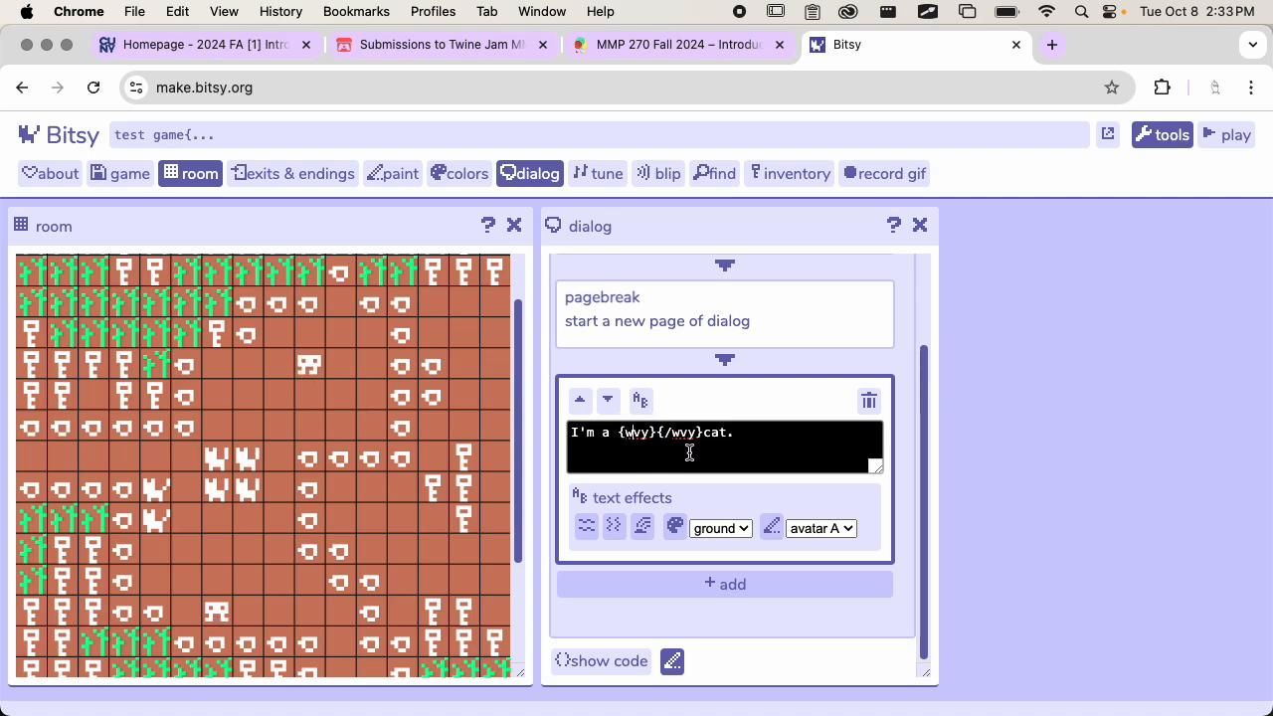
left_click_drag(657, 433, 696, 433)
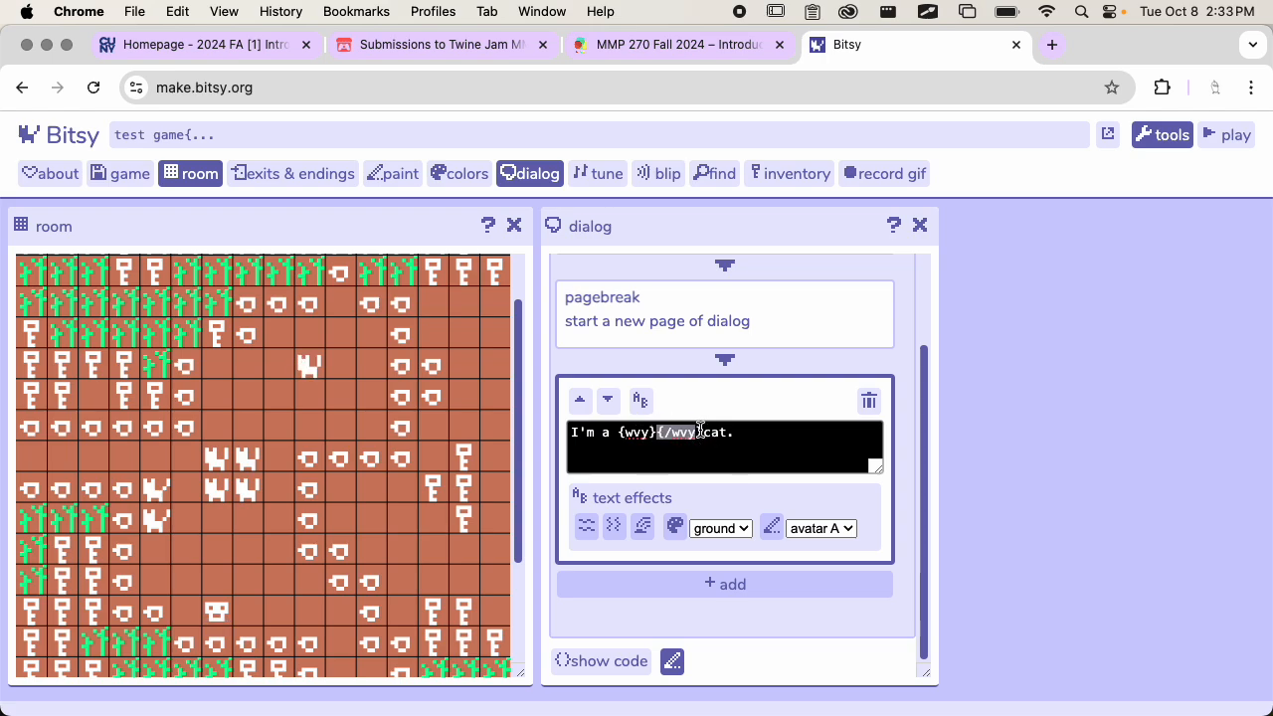
left_click_drag(704, 433, 727, 432)
key("super+c")
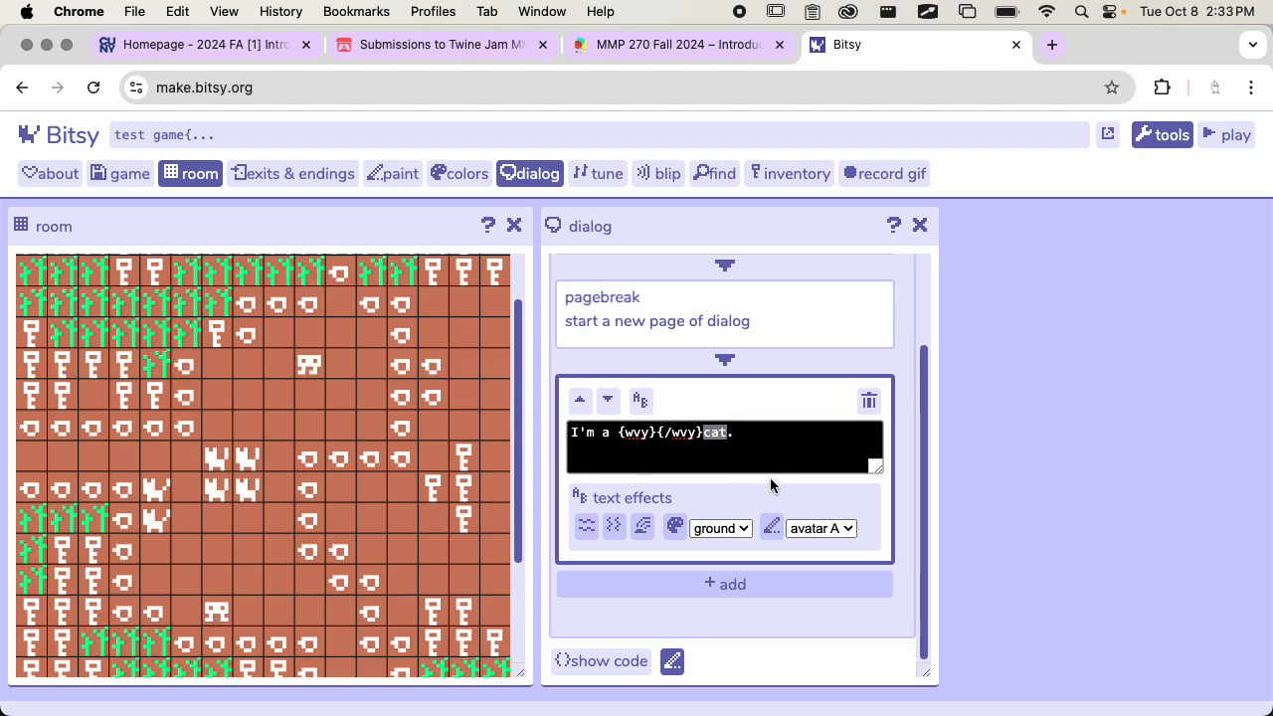
key("BackSpace")
key("super+v")
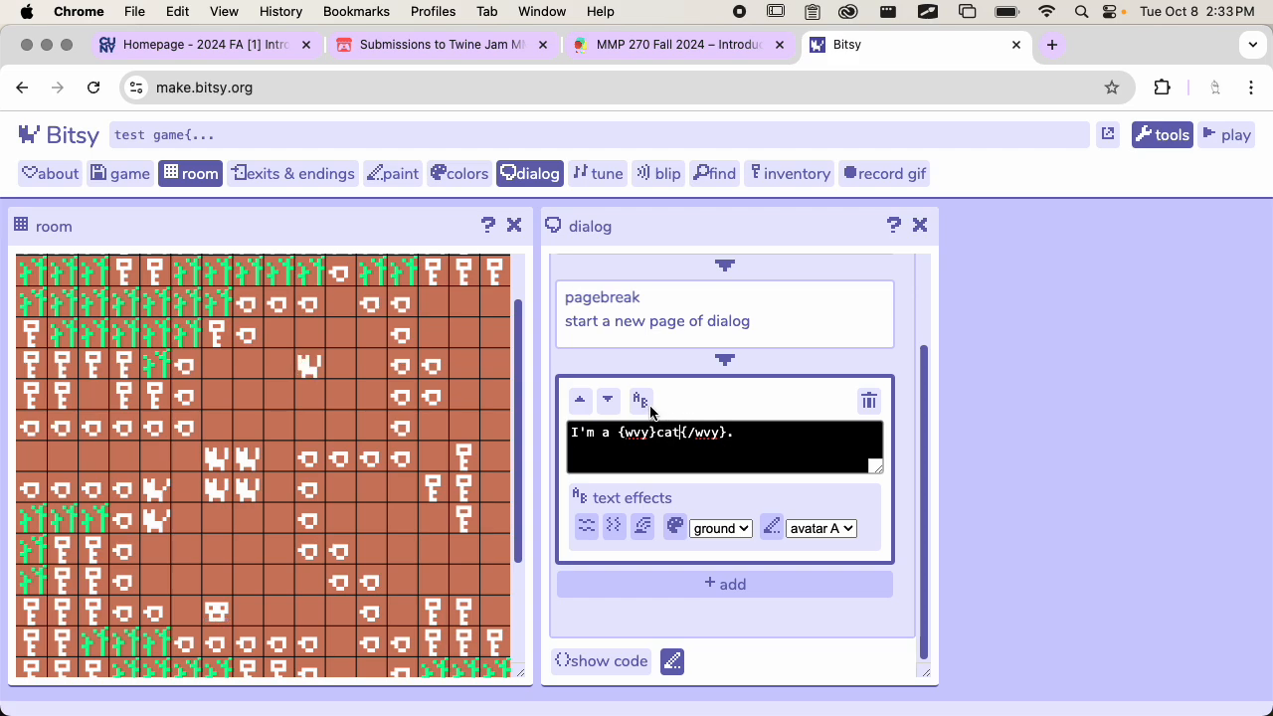
Play the game and walk the avatar to the cat to start its dialog
left_click(1235, 135)
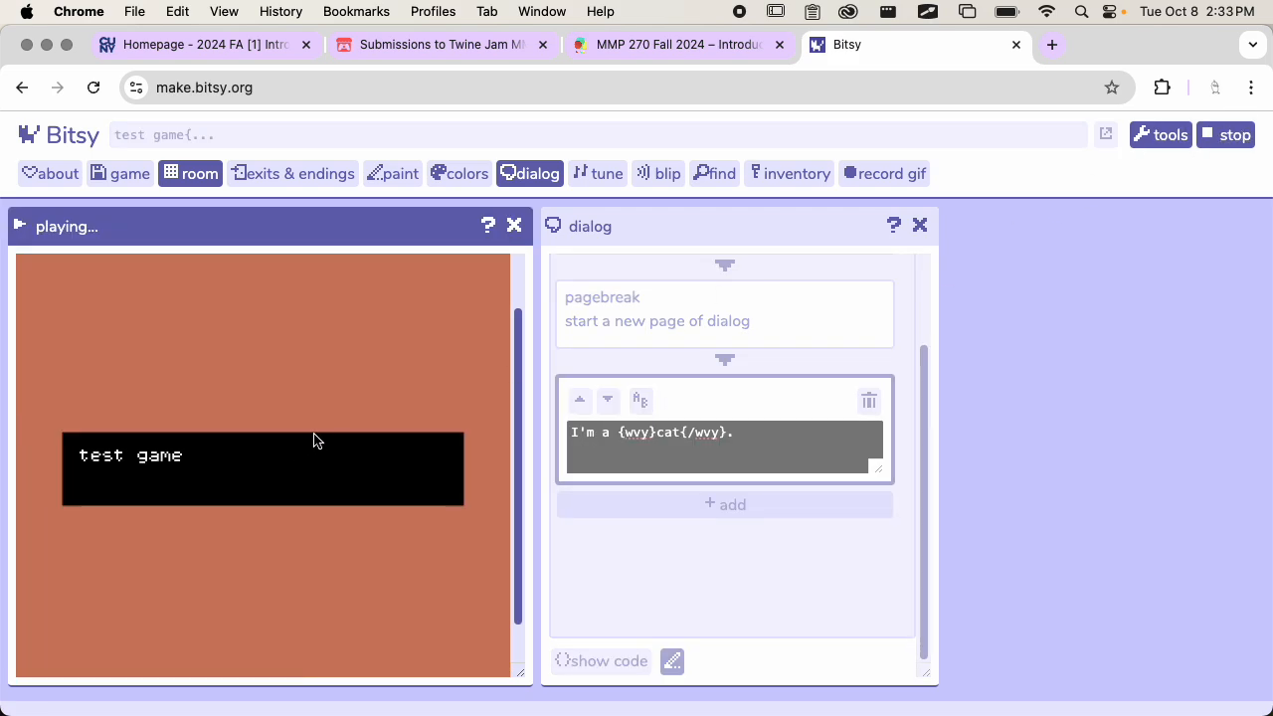
key("Down")
key("Down")
key("Left")
key("Down")
key("Down")
key("Down")
key("Down")
key("Down")
key("Down")
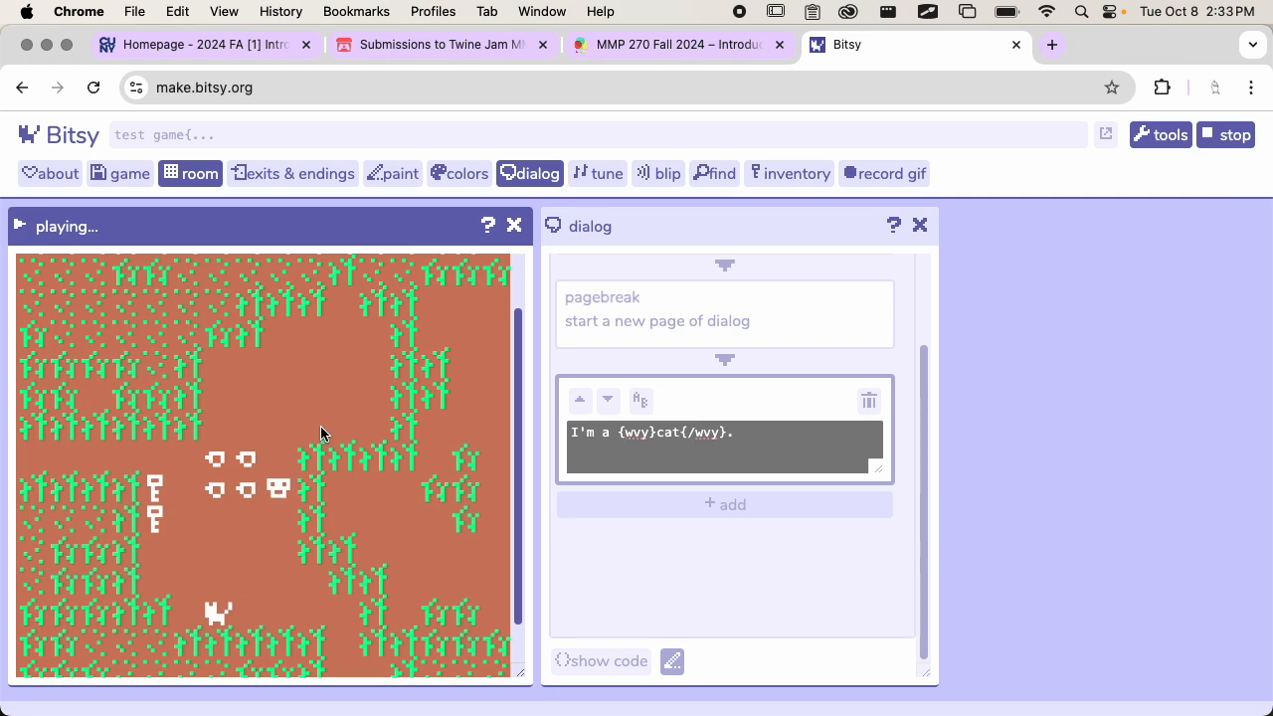
key("Left")
key("Down")
key("Right")
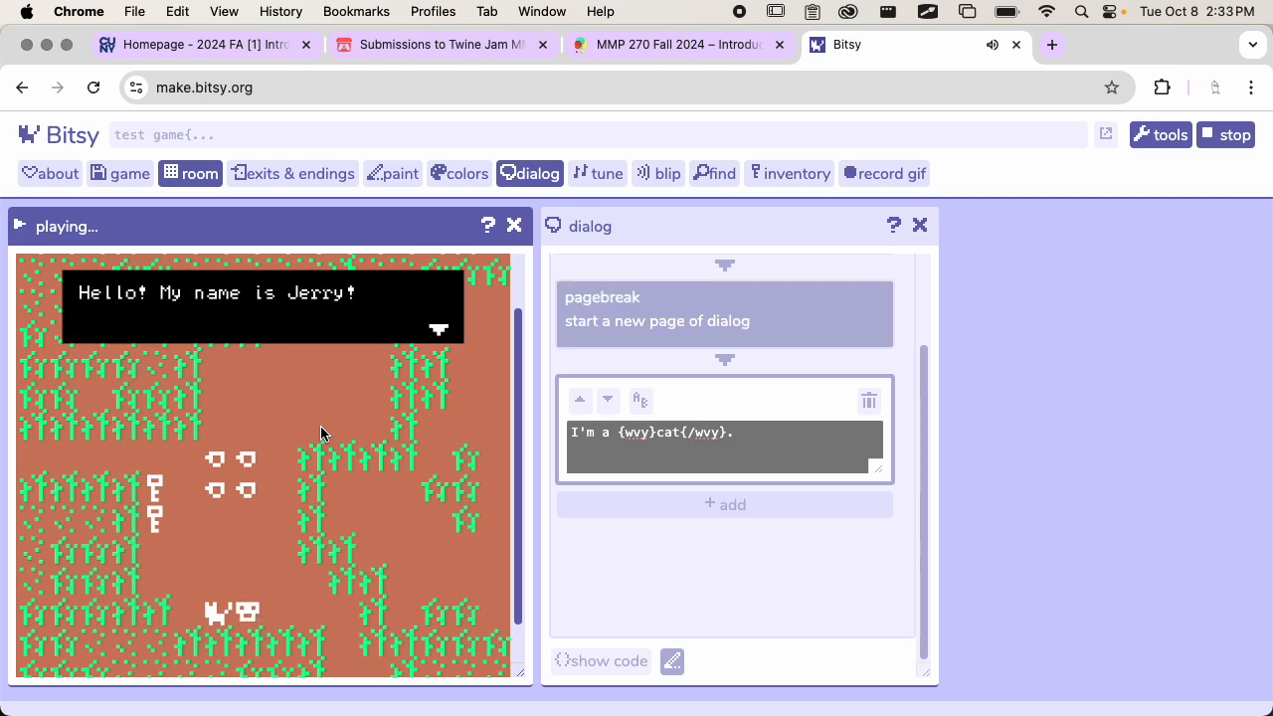
Advance the cat's dialog to its second page, close it, and stop playing the game
key("Right")
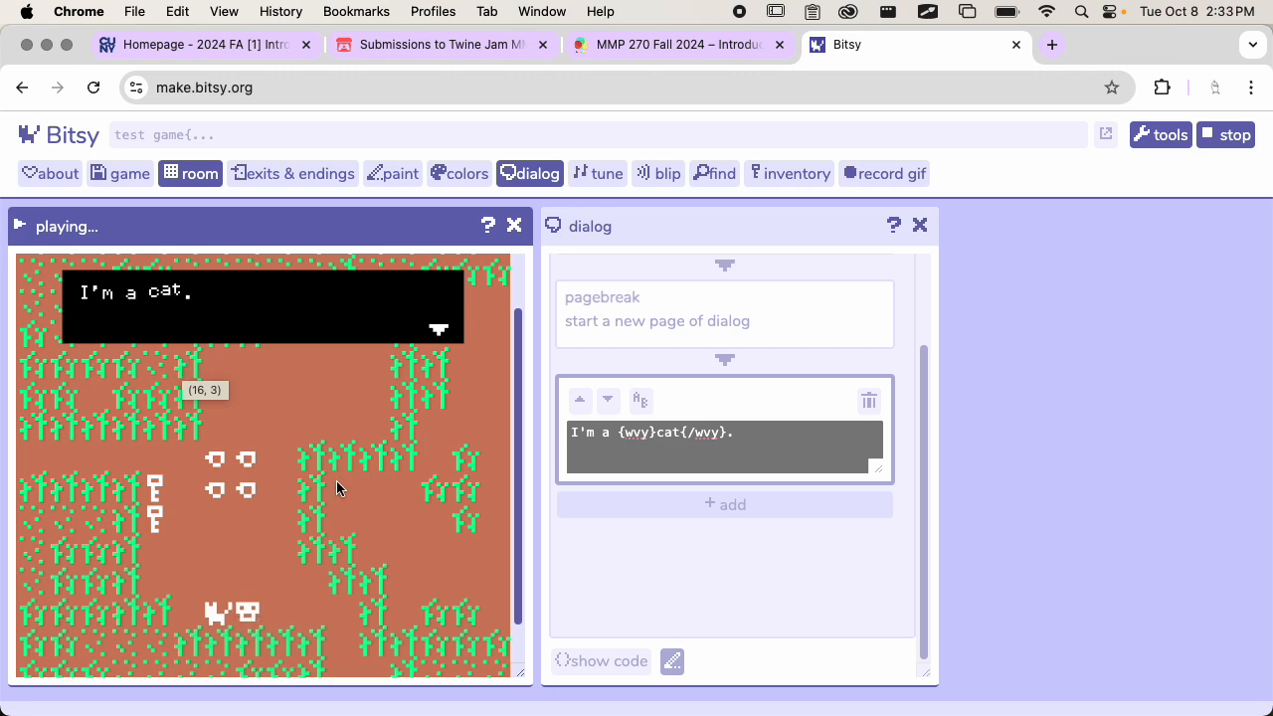
left_click(252, 508)
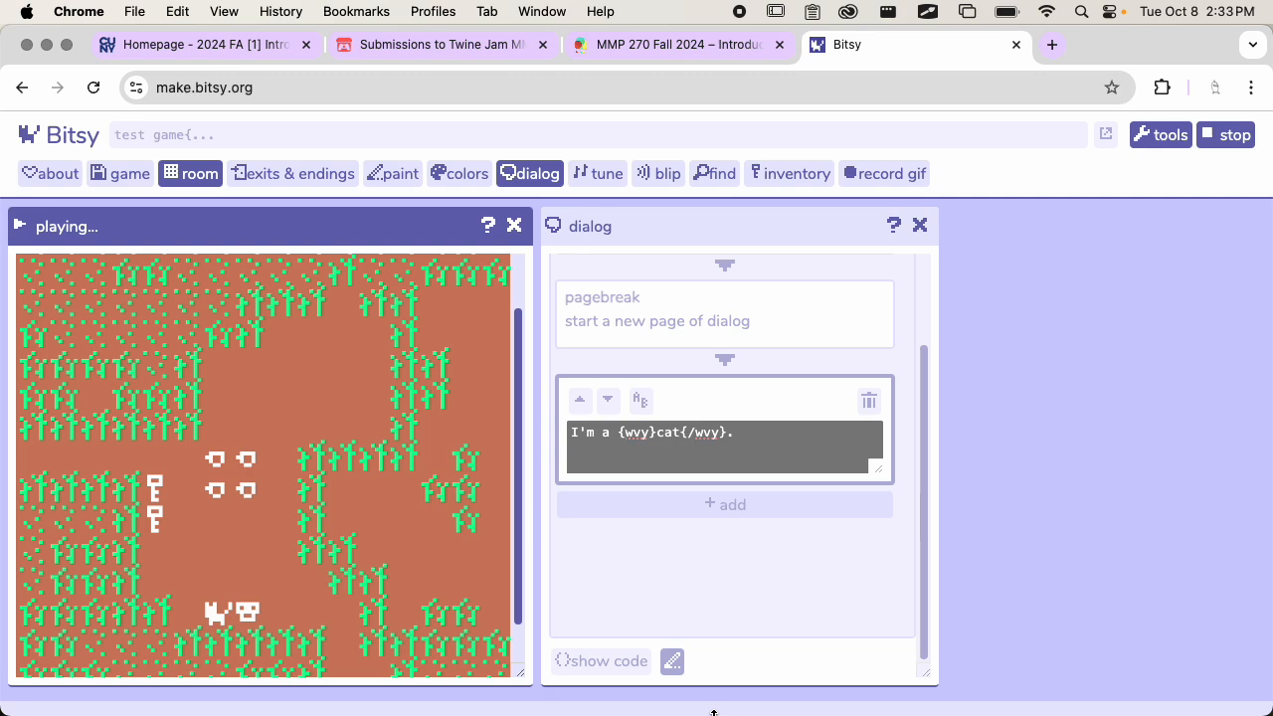
left_click(1228, 135)
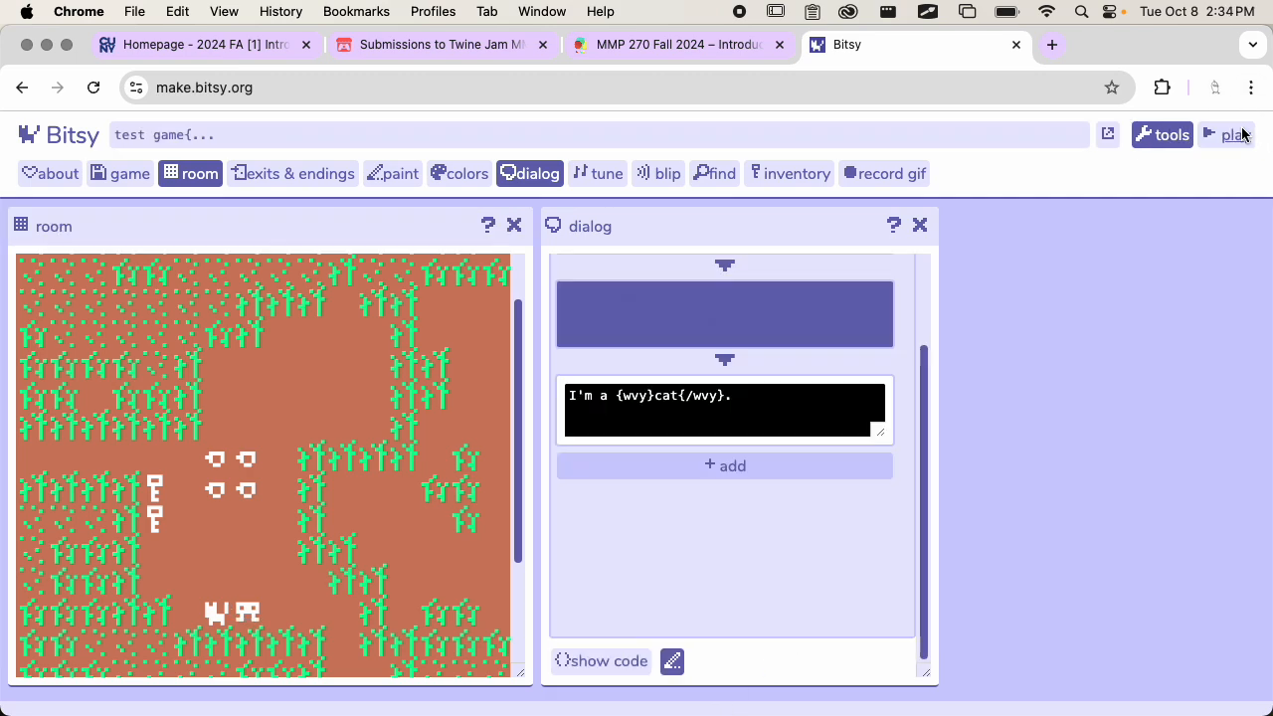
Show the cat dialog's code and put the {pg} tag on its own line between the two texts
scroll(698, 572, "up", 2)
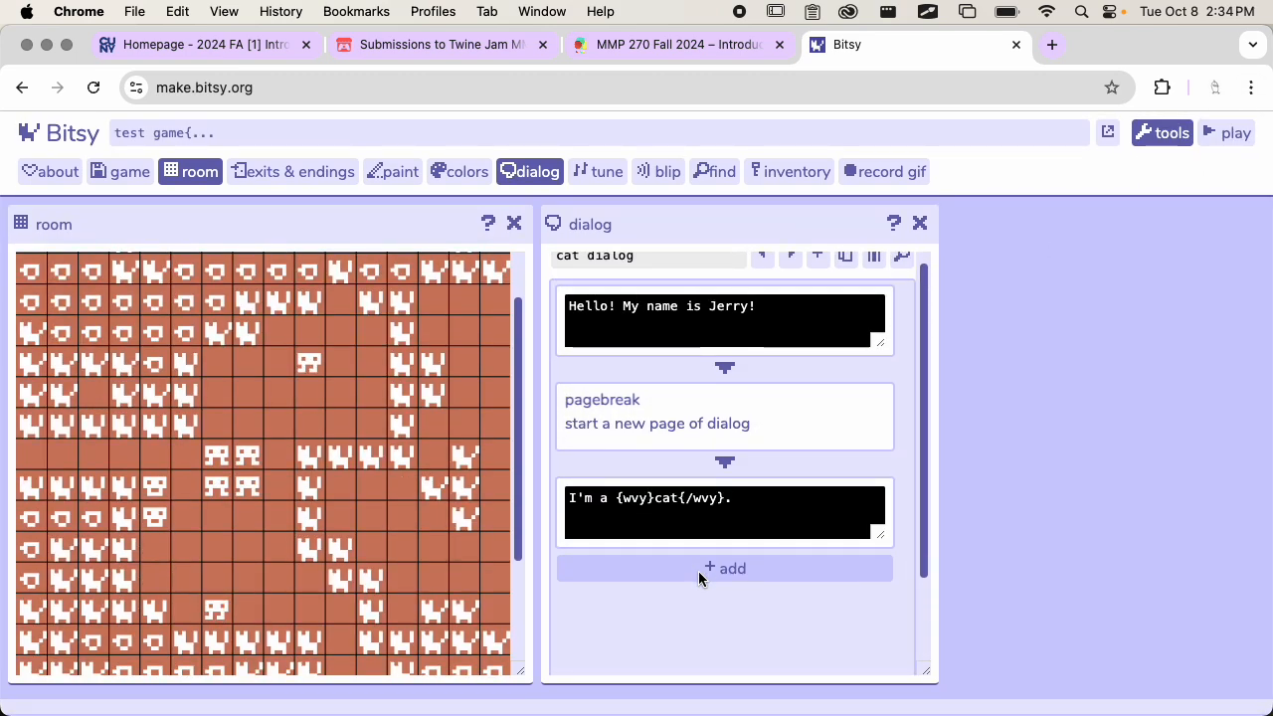
scroll(698, 572, "down", 2)
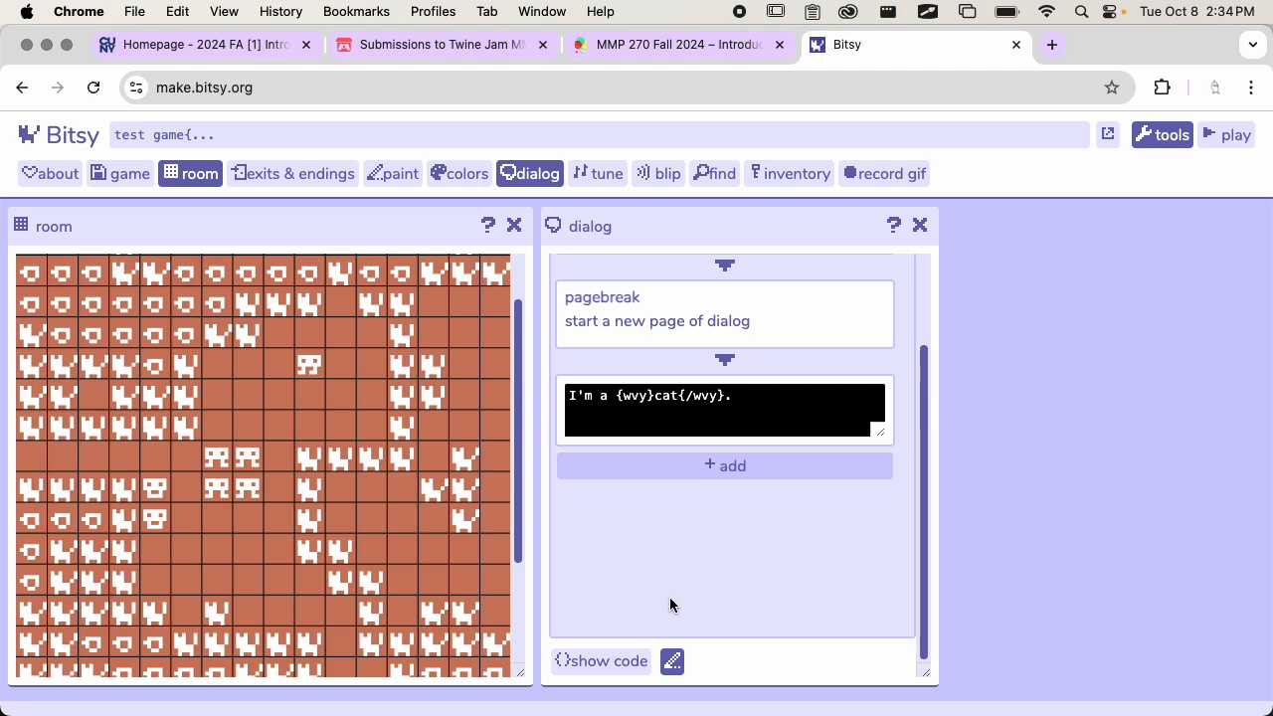
left_click(596, 661)
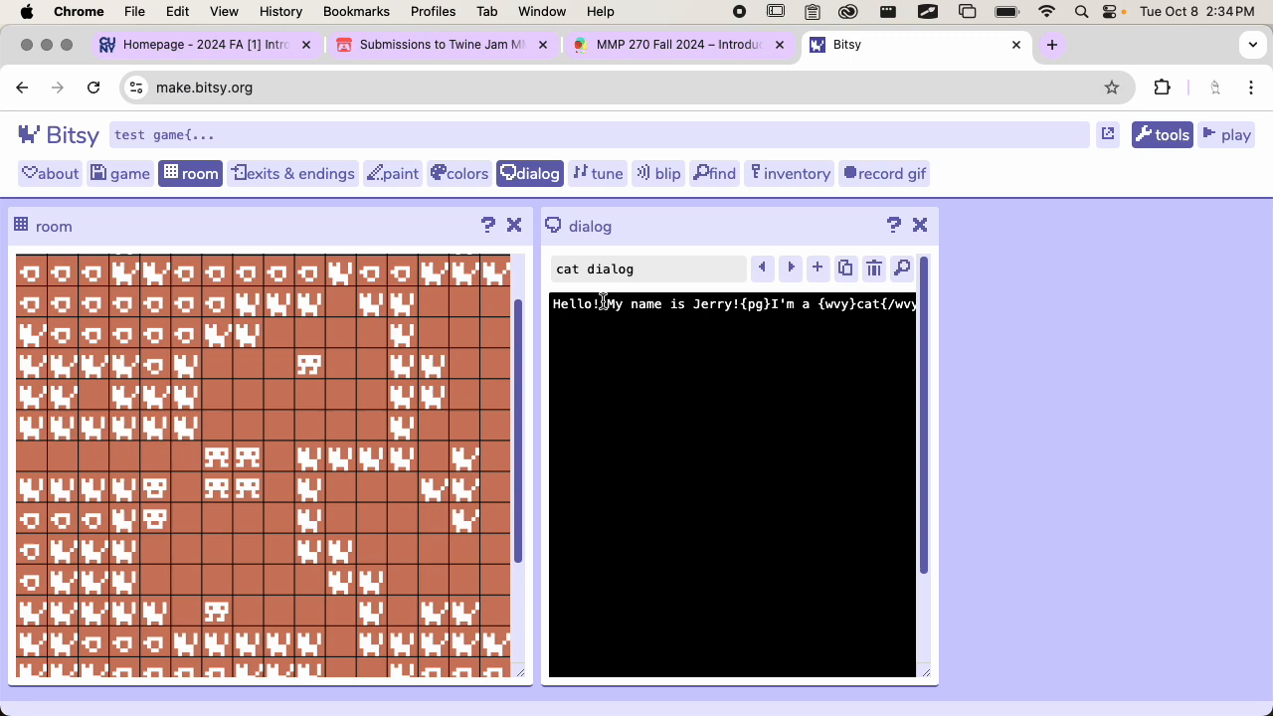
left_click(739, 306)
key("Return")
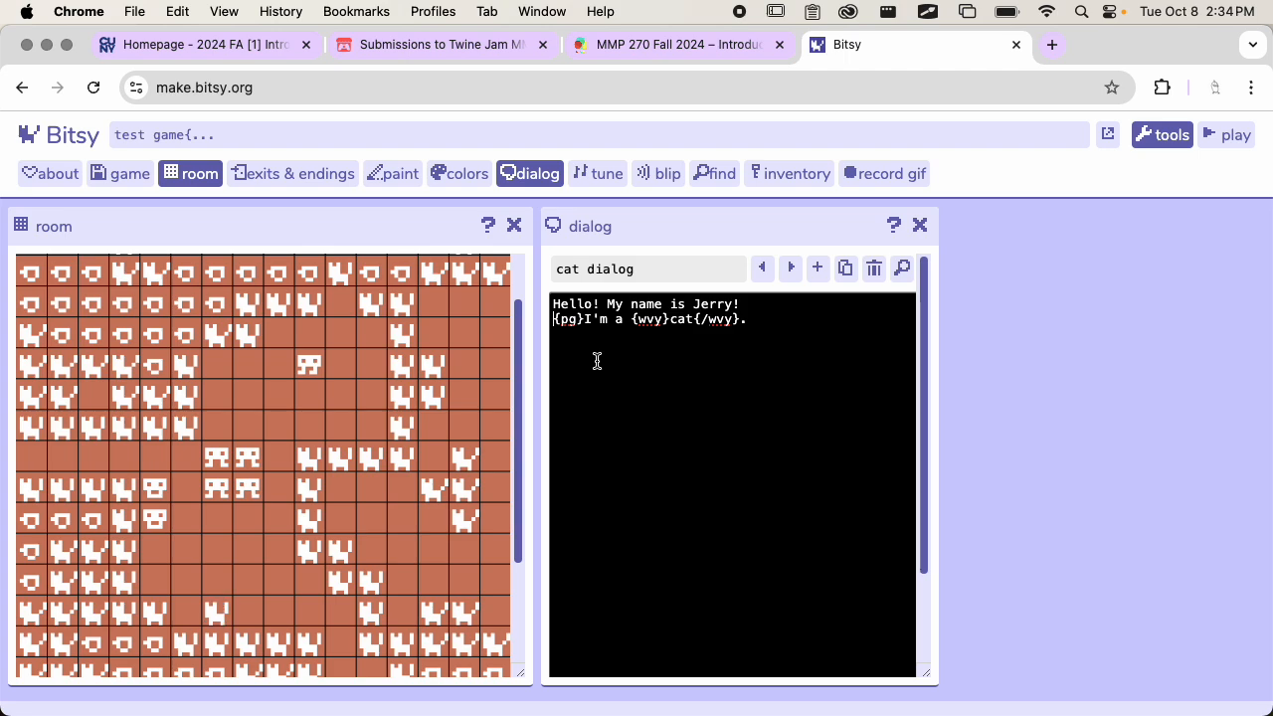
left_click(586, 319)
key("Return")
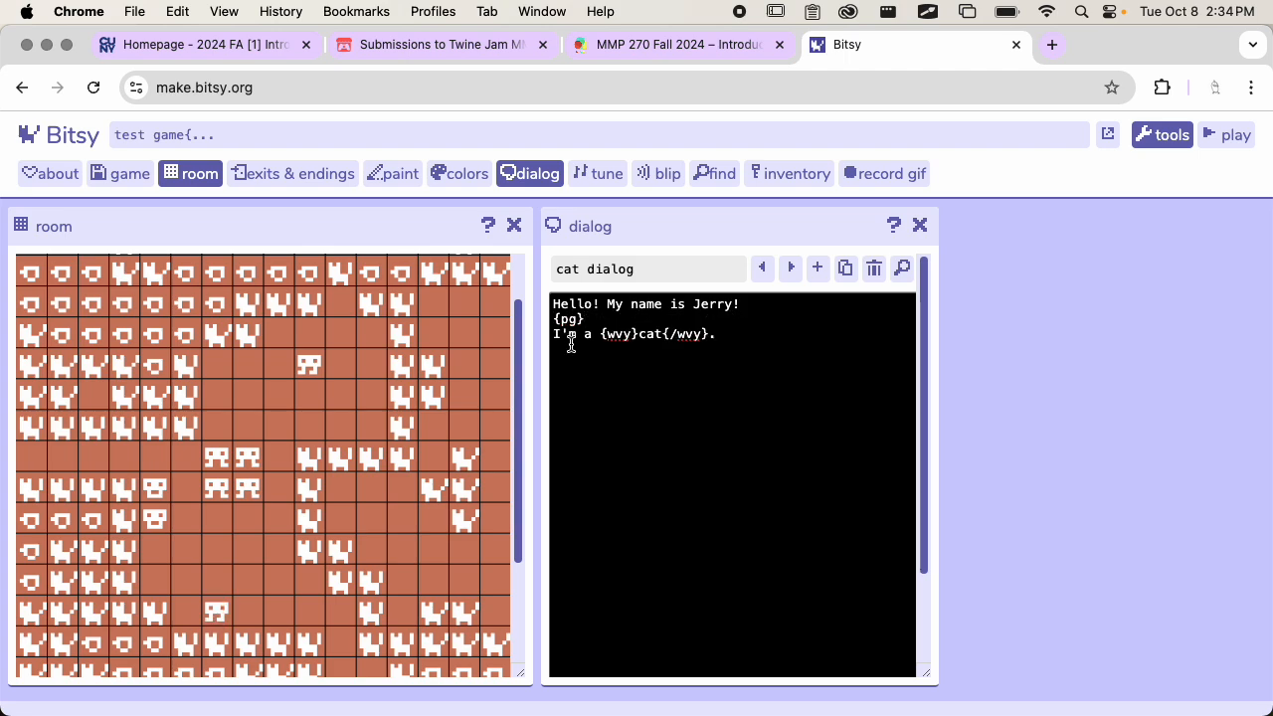
Add a second {pg} line to the dialog code, followed by the line "Are you looking for the secret key?"
left_click_drag(602, 335, 718, 334)
left_click(718, 334)
type("Hell")
type("e you")
type(" looking for the secret key?")
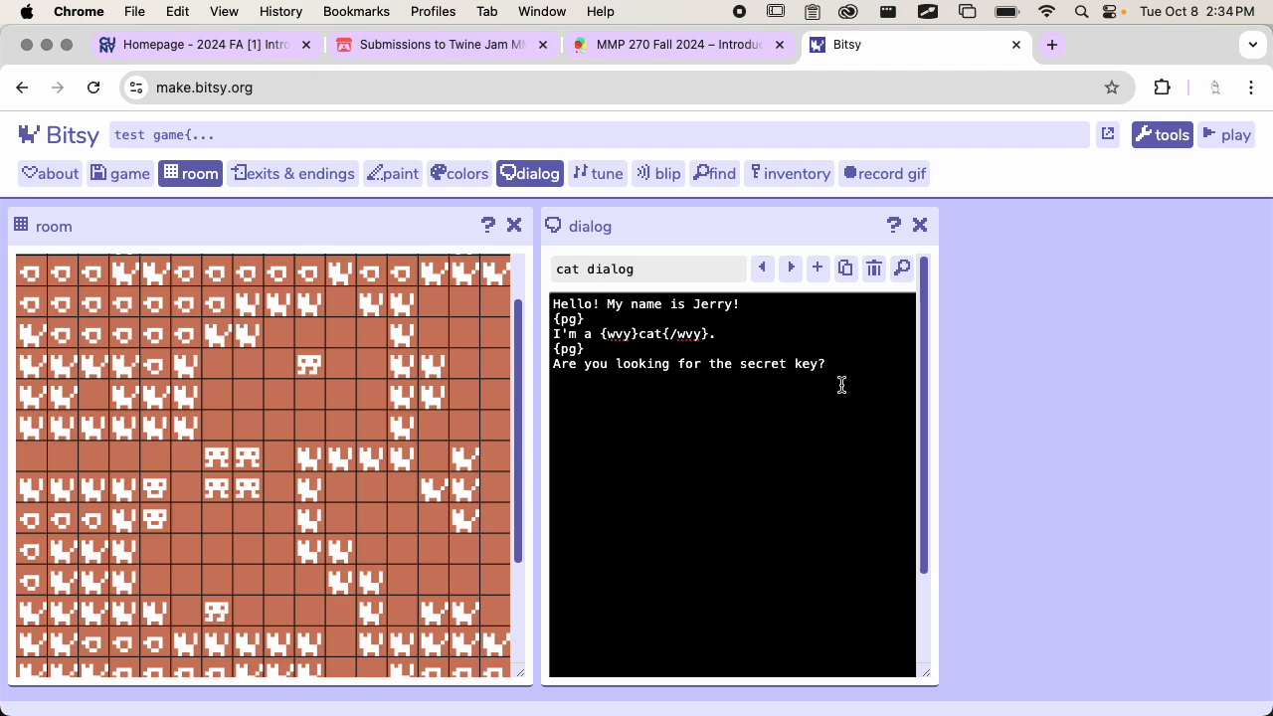
Show the cat dialog as blocks to review the added pagebreak and text, and return to its code view
scroll(798, 419, "down", 3)
scroll(795, 421, "up", 3)
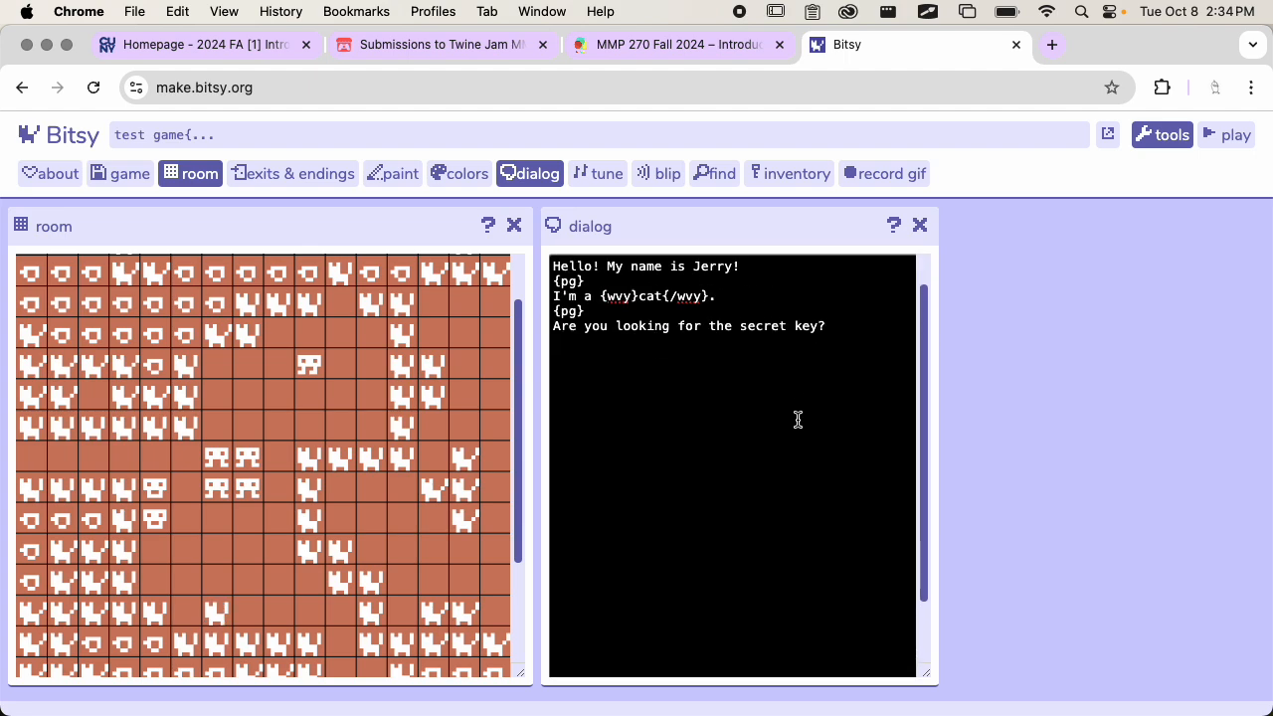
scroll(739, 401, "down", 3)
left_click(607, 662)
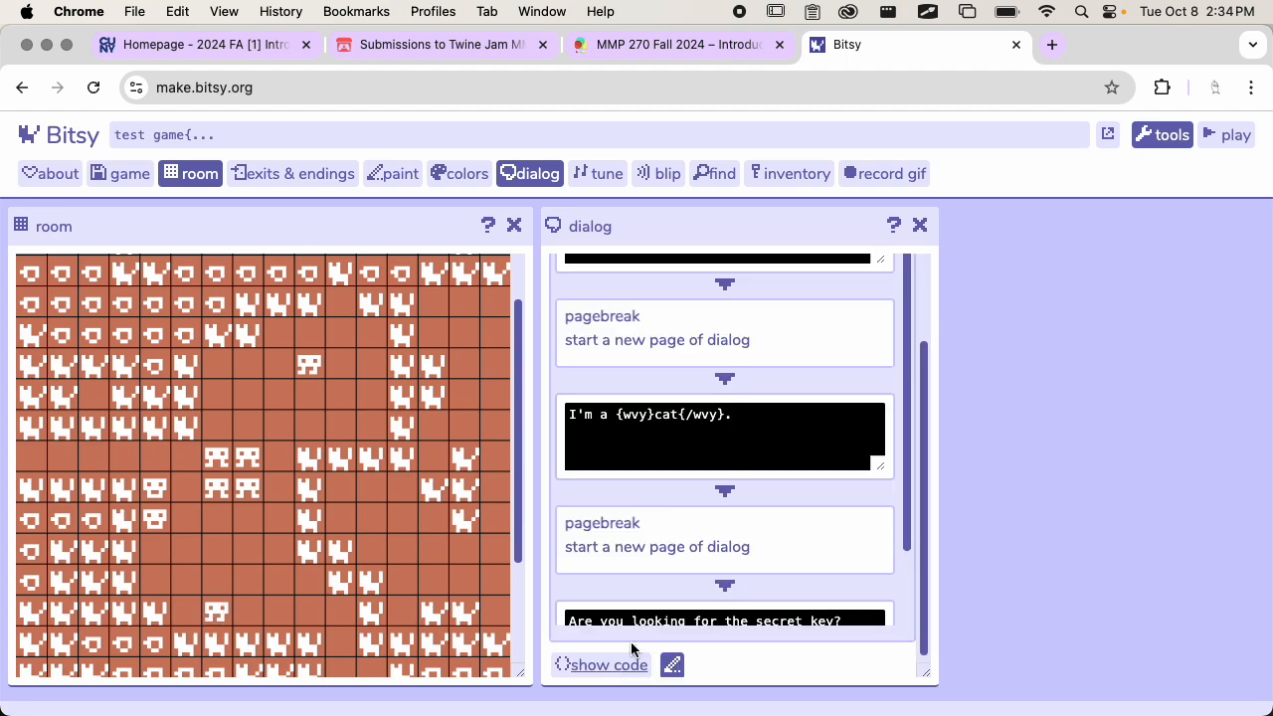
scroll(699, 551, "down", 2)
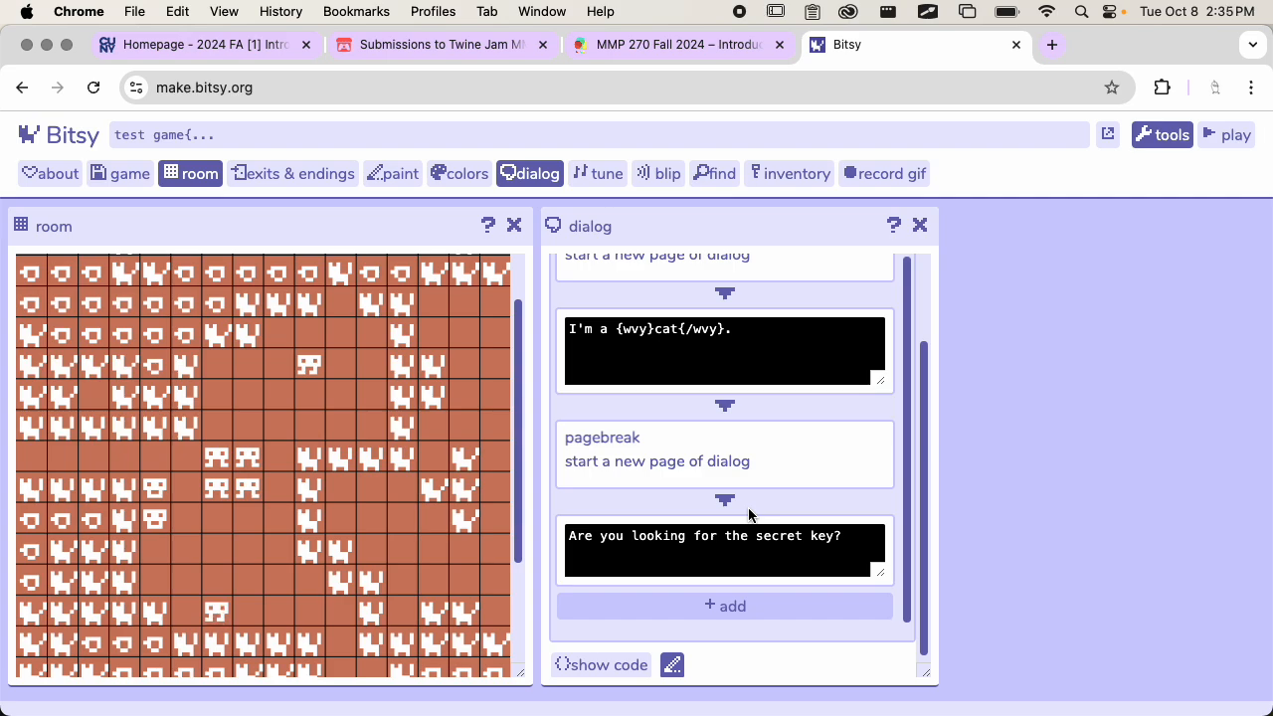
scroll(749, 514, "up", 2)
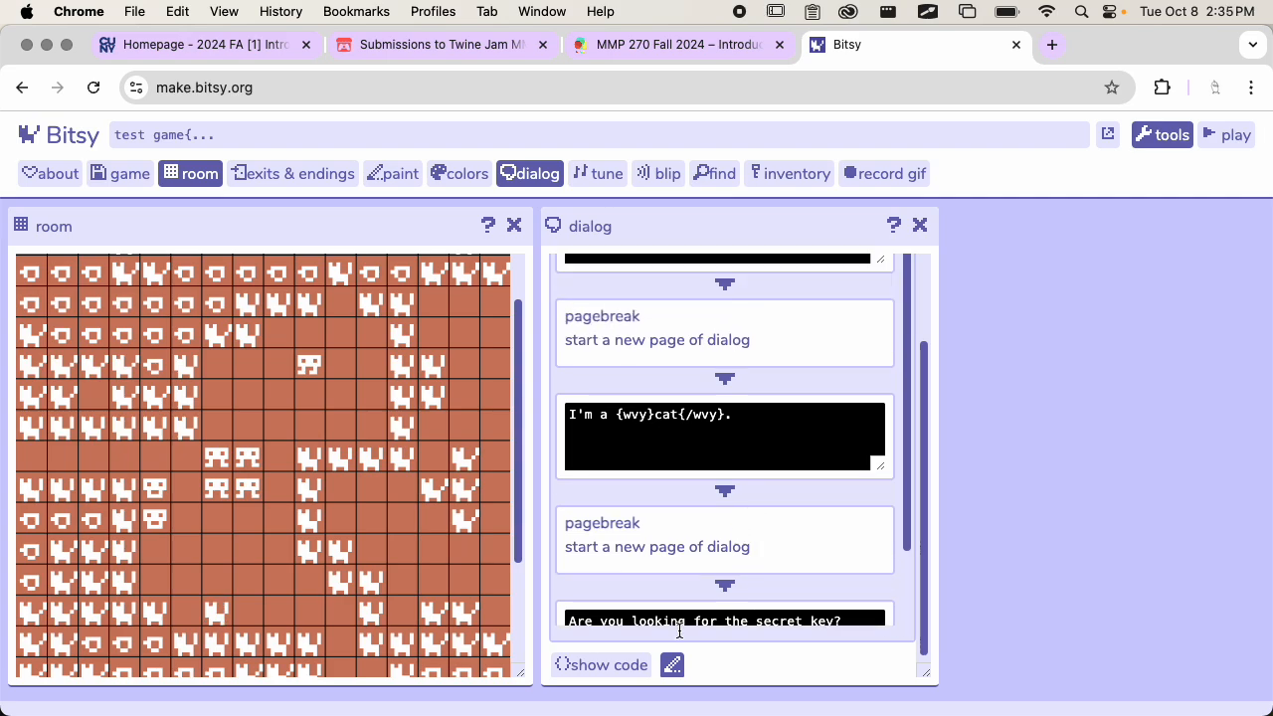
left_click(626, 666)
scroll(702, 427, "up", 2)
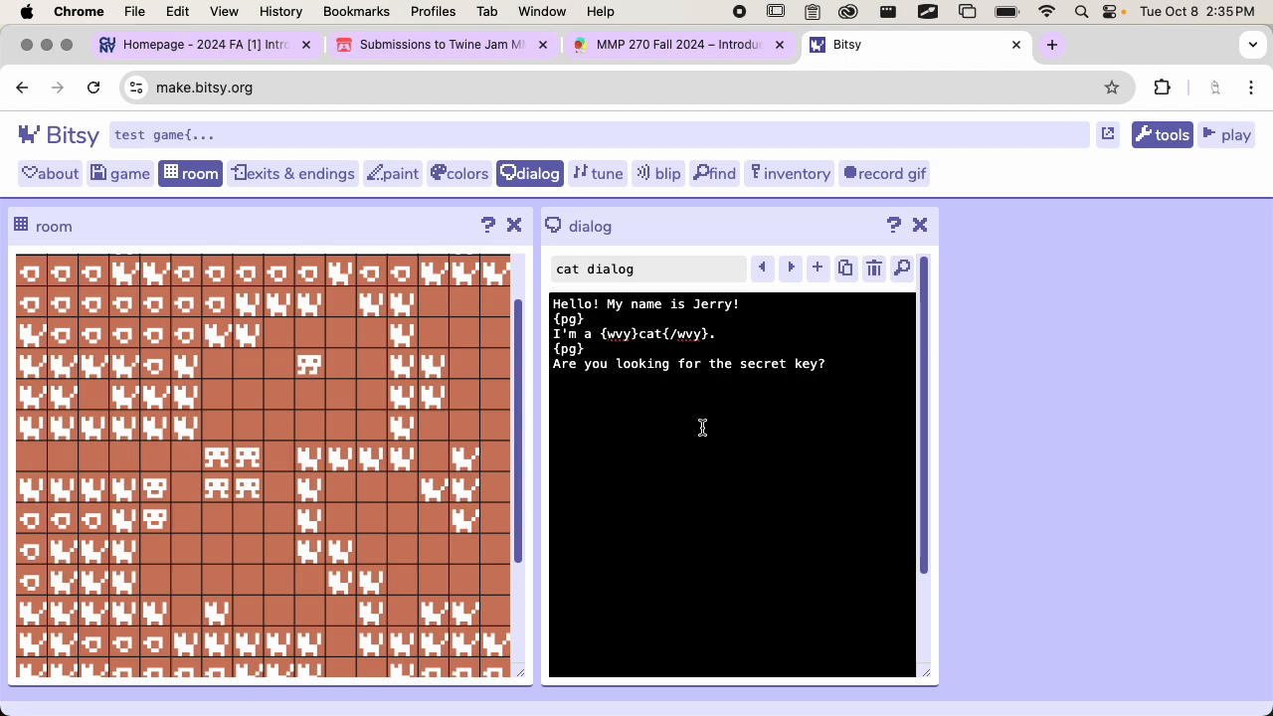
Wrap "secret key" in the last line of the cat dialog code with {wvy} and {/wvy} tags
left_click_drag(591, 335, 733, 338)
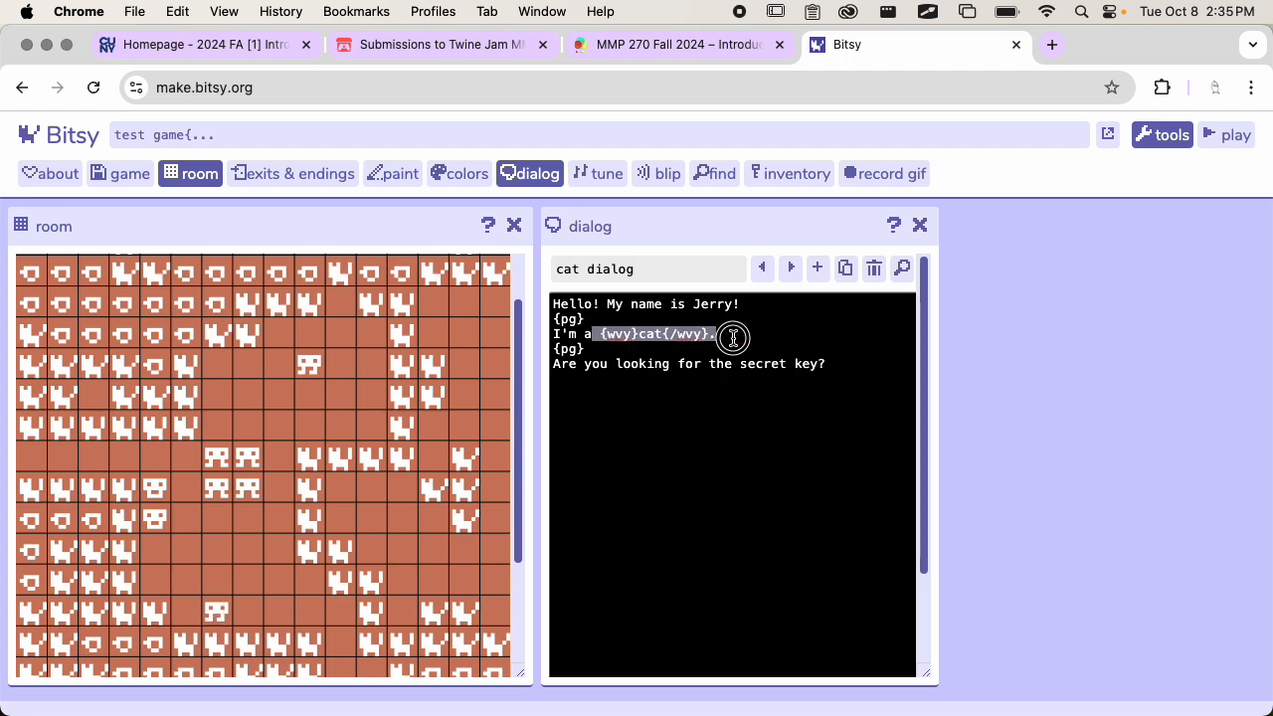
left_click(736, 338)
mouse_move(659, 333)
left_mouse_down()
mouse_move(599, 333)
mouse_move(637, 334)
left_mouse_up()
left_click(651, 338)
key("super+c")
left_click(741, 365)
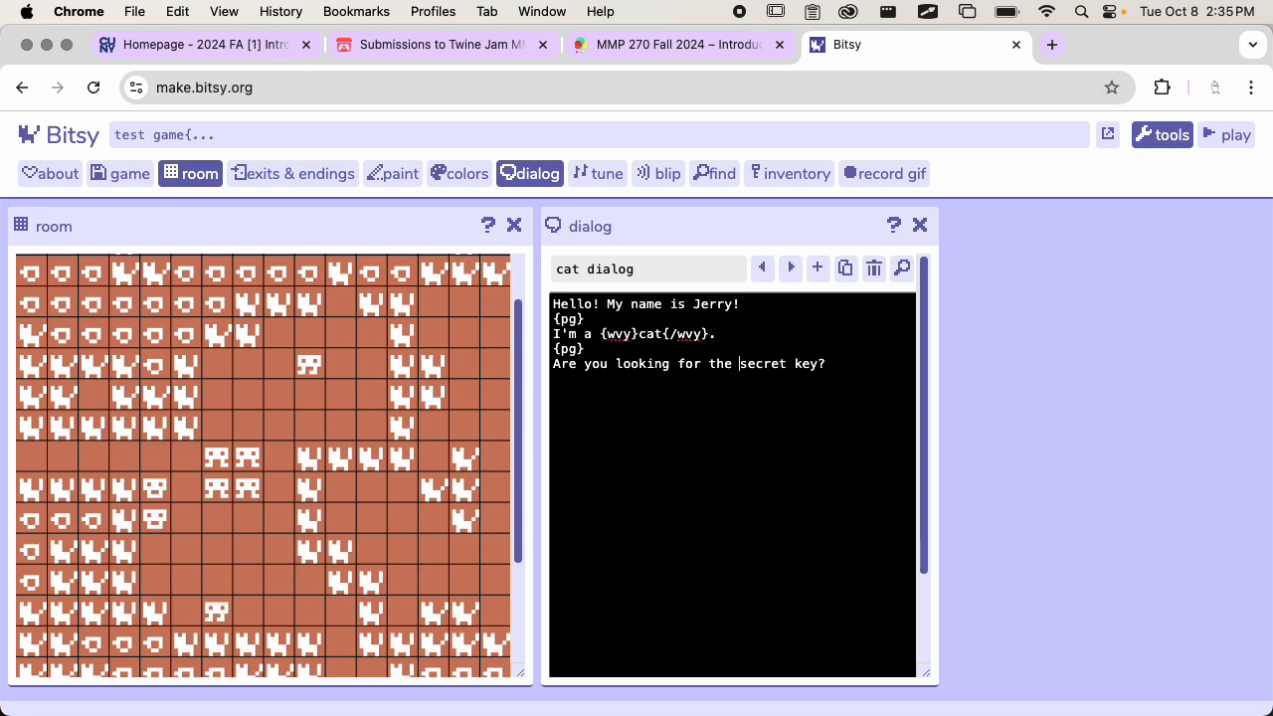
key("super+v")
key("super+v")
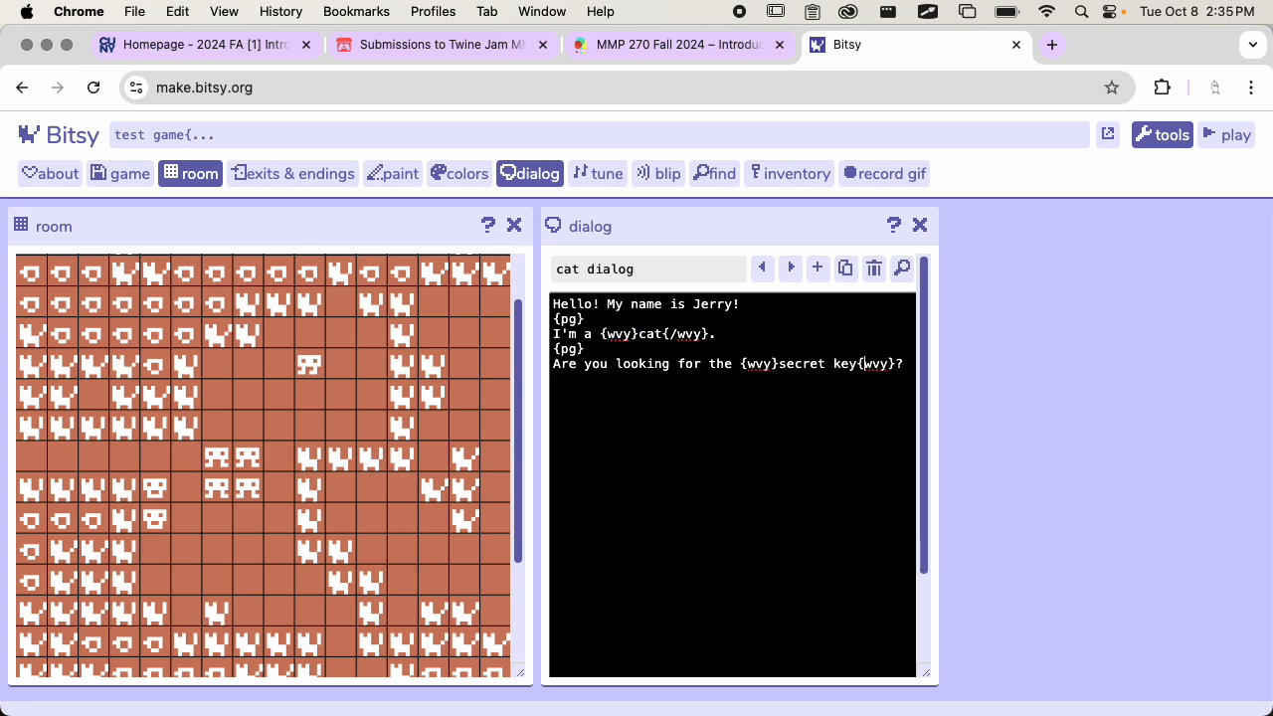
type("/")
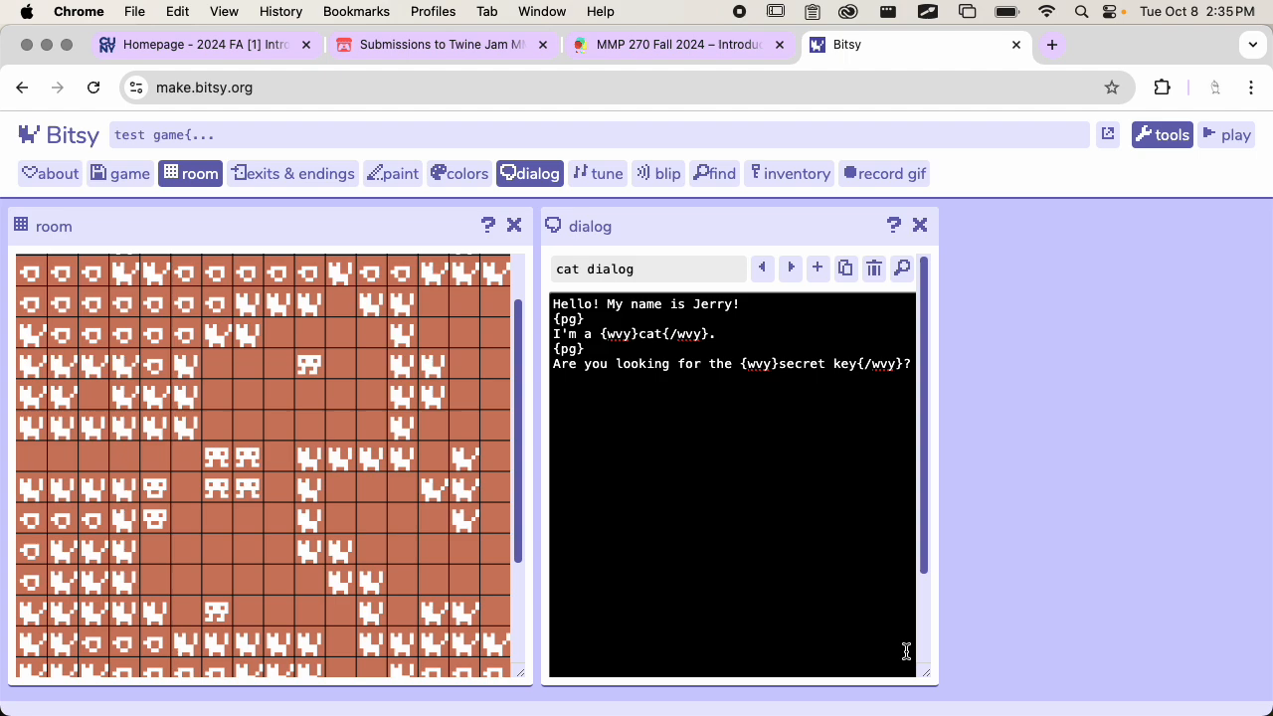
Widen the dialog panel and show the cat dialog as blocks to review its pagebreaks and wavy text
left_click_drag(925, 673, 1032, 677)
left_click(928, 540)
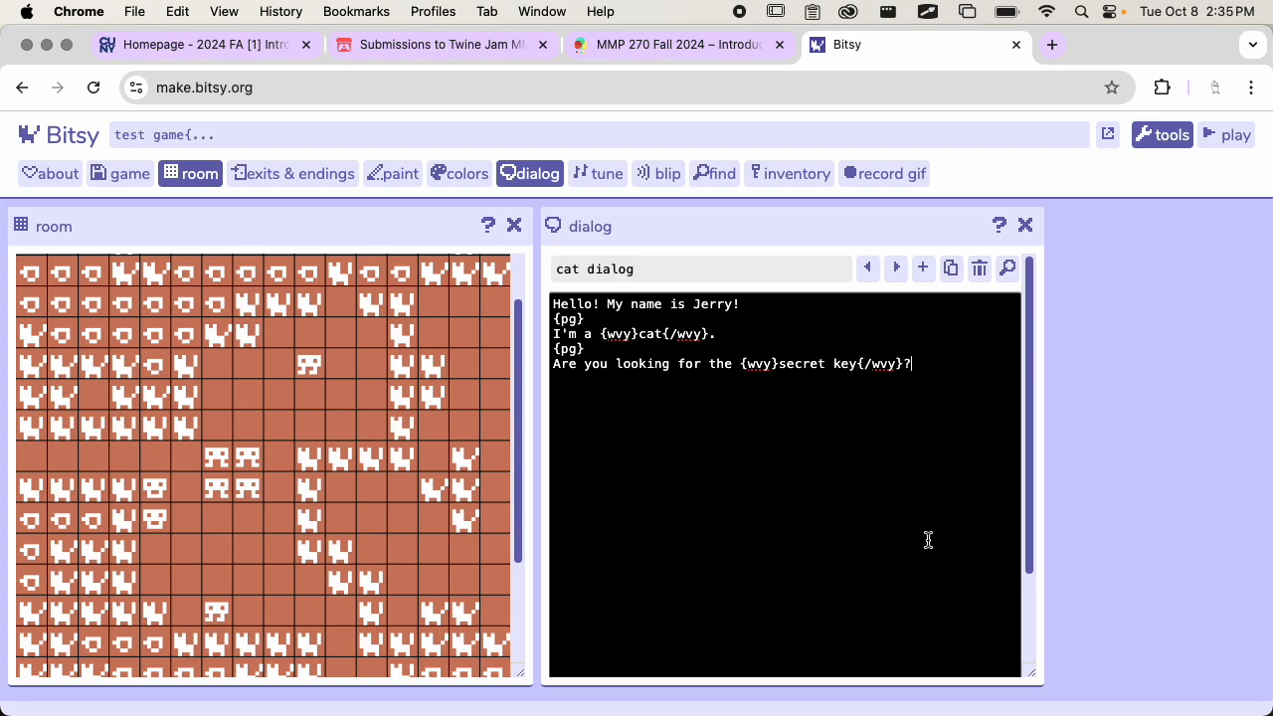
scroll(928, 539, "down", 3)
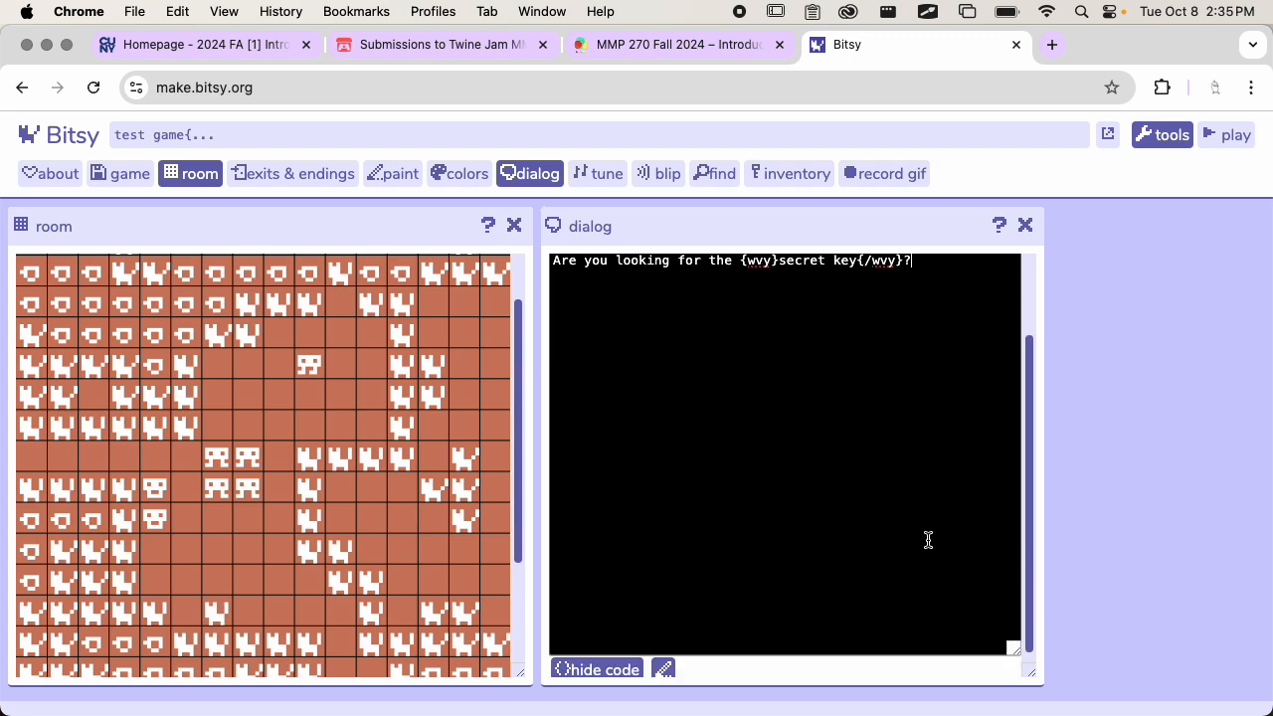
left_click(596, 664)
scroll(736, 521, "up", 2)
scroll(736, 521, "down", 1)
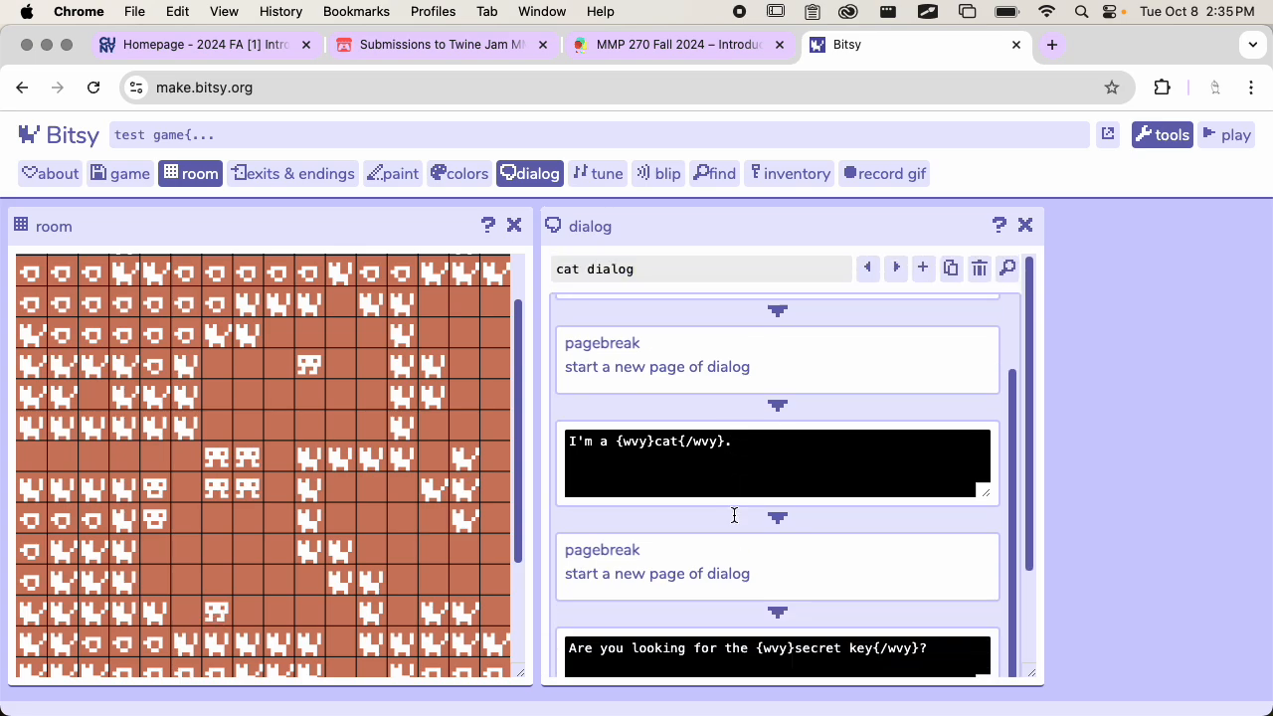
scroll(733, 517, "down", 3)
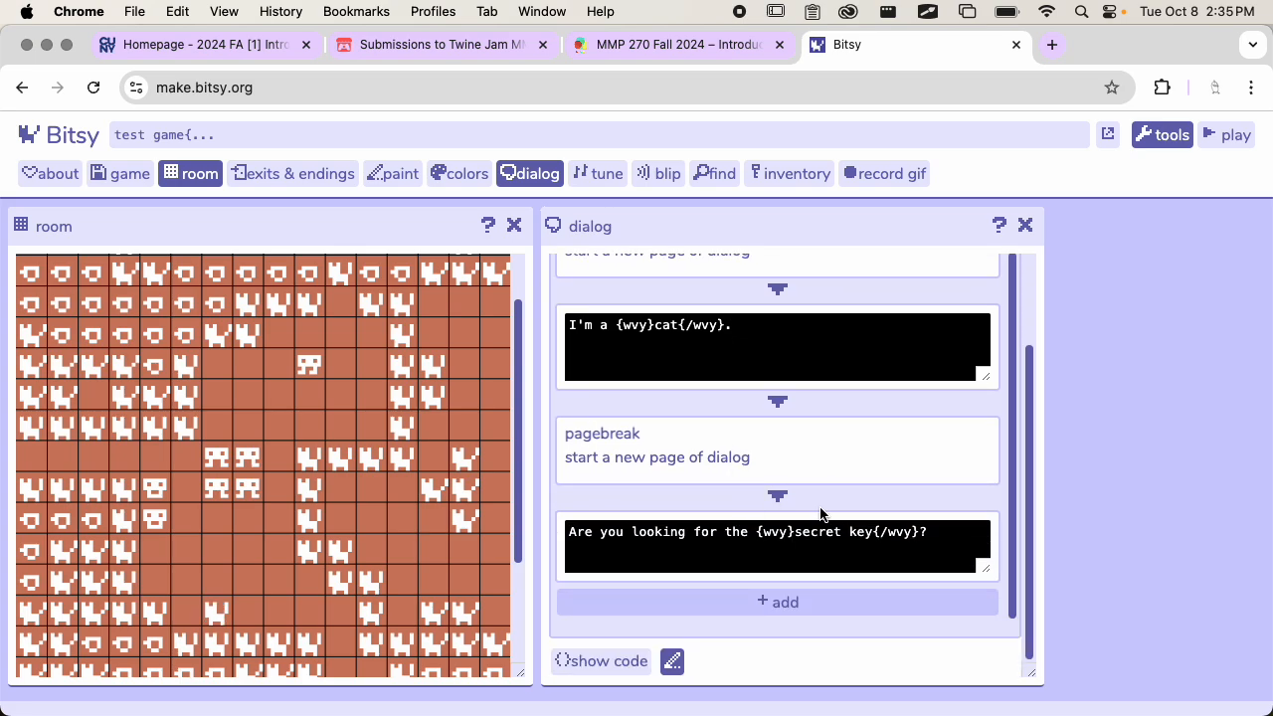
scroll(819, 506, "up", 4)
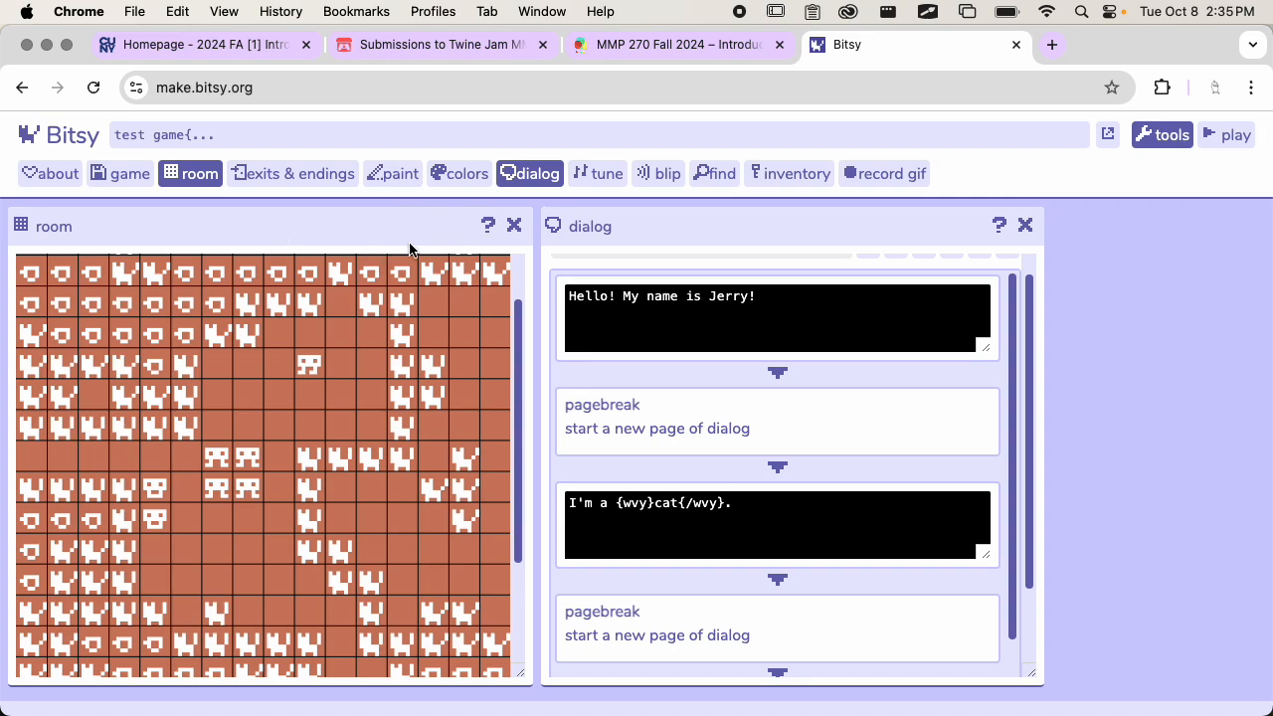
scroll(403, 412, "up", 1)
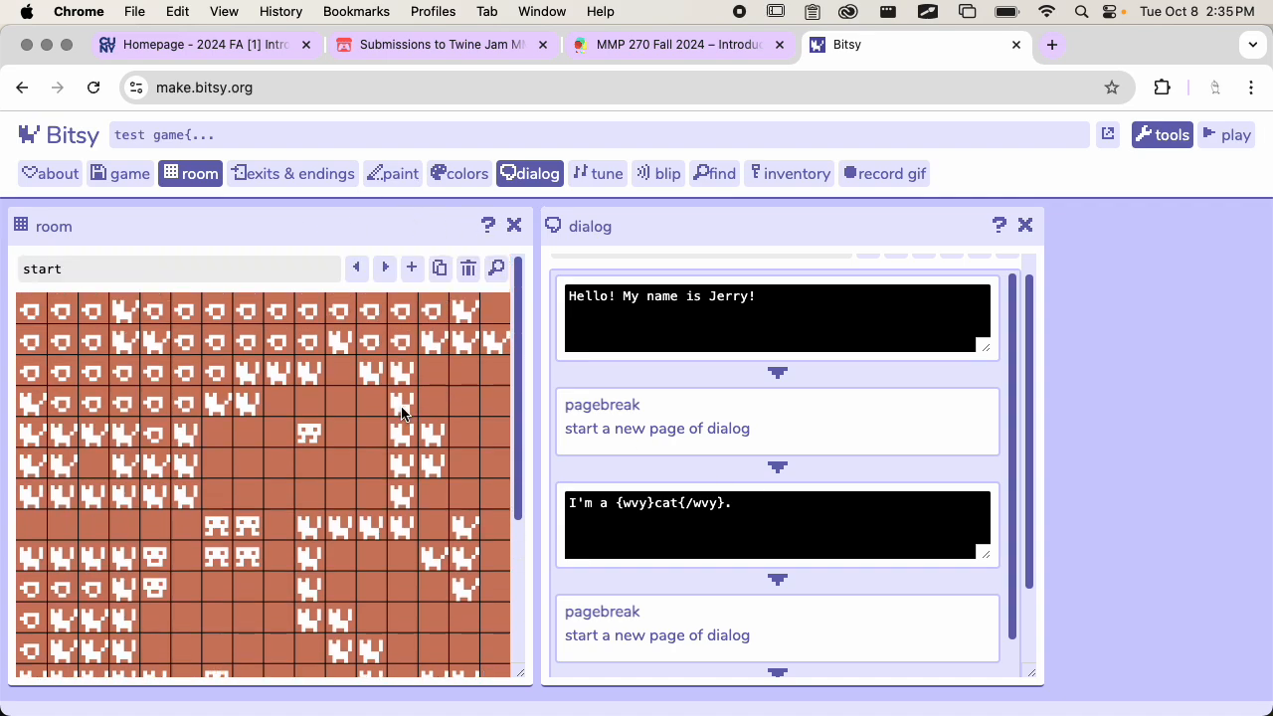
Look through the dialog and list block types, and add a branching list at the end of the cat dialog
scroll(663, 424, "down", 4)
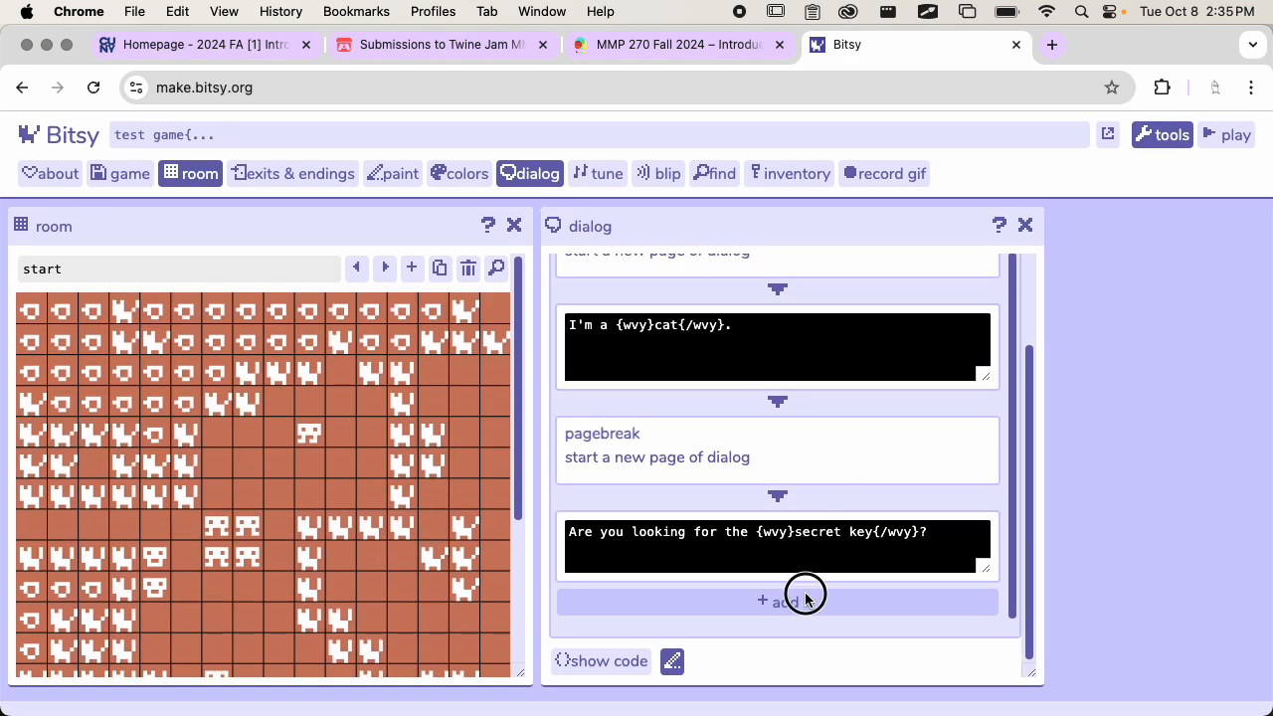
left_click(805, 596)
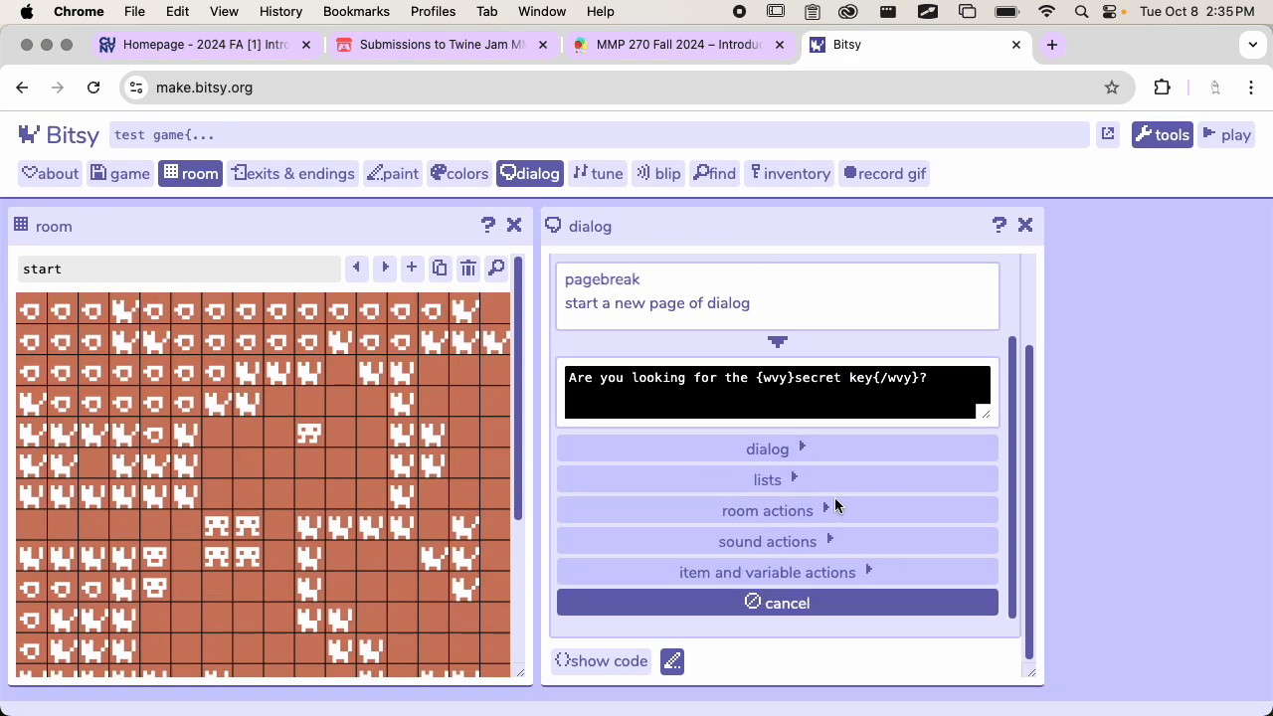
left_click(785, 453)
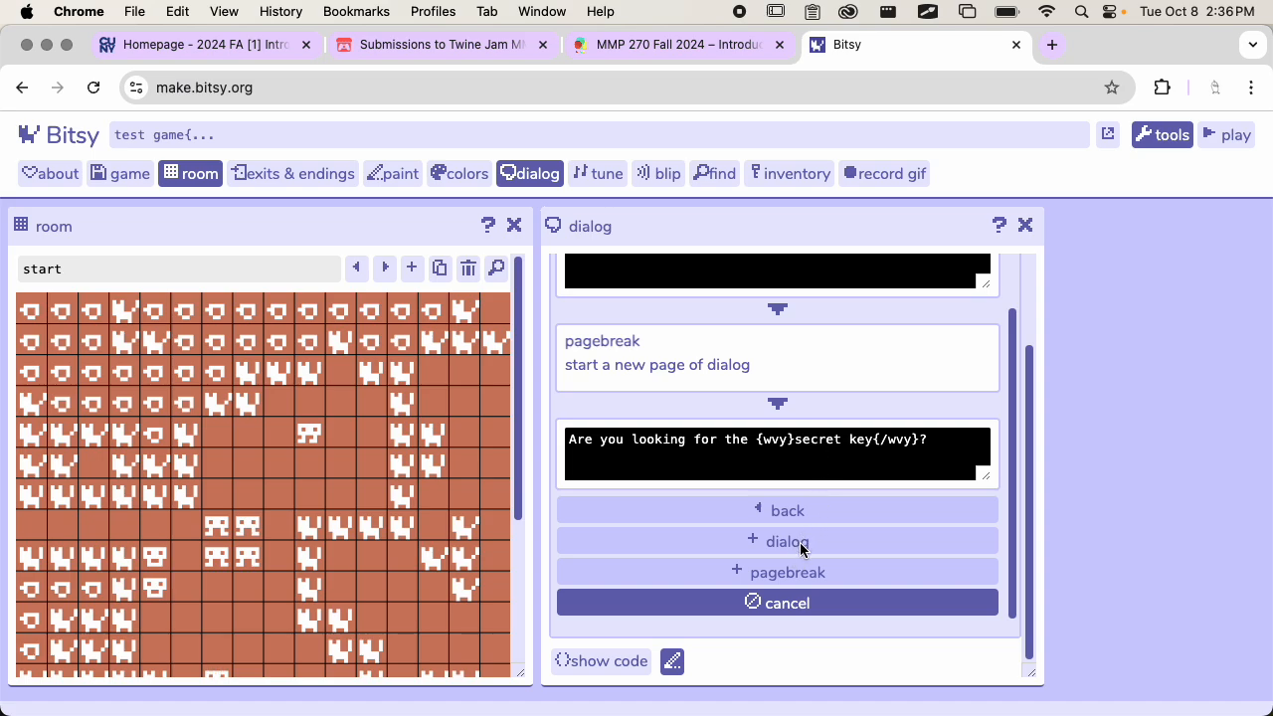
left_click(765, 509)
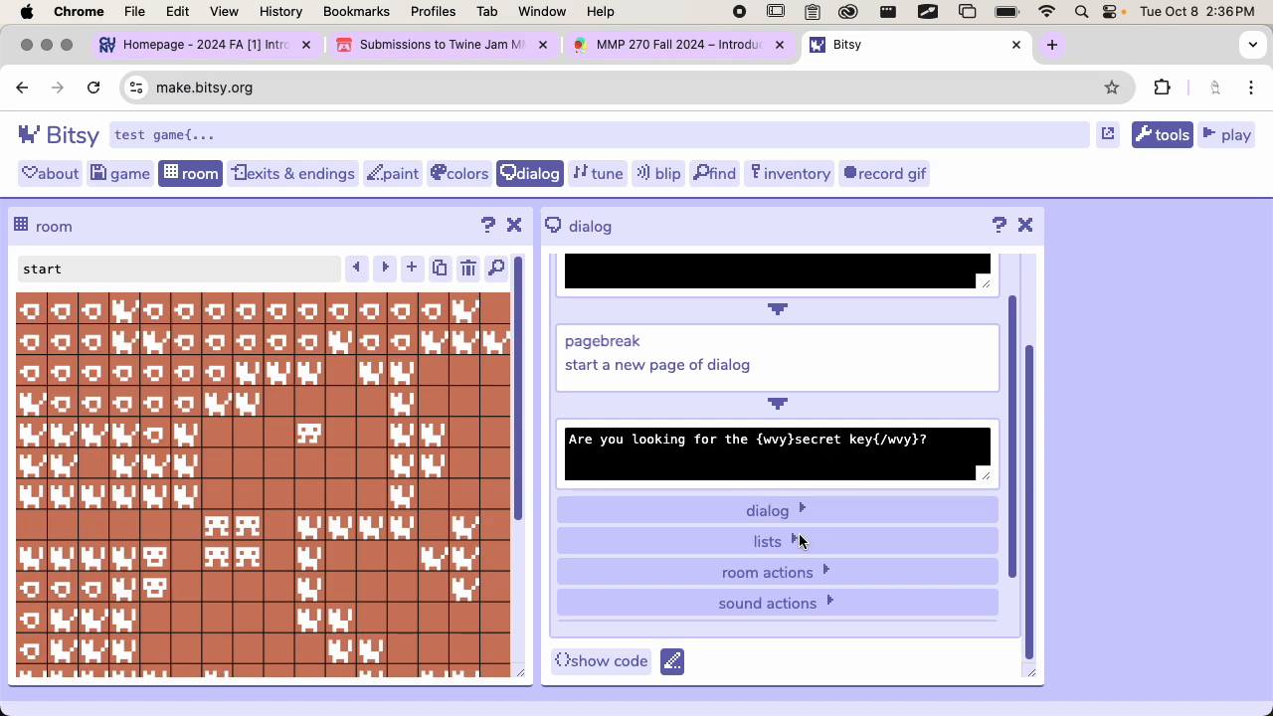
left_click(795, 541)
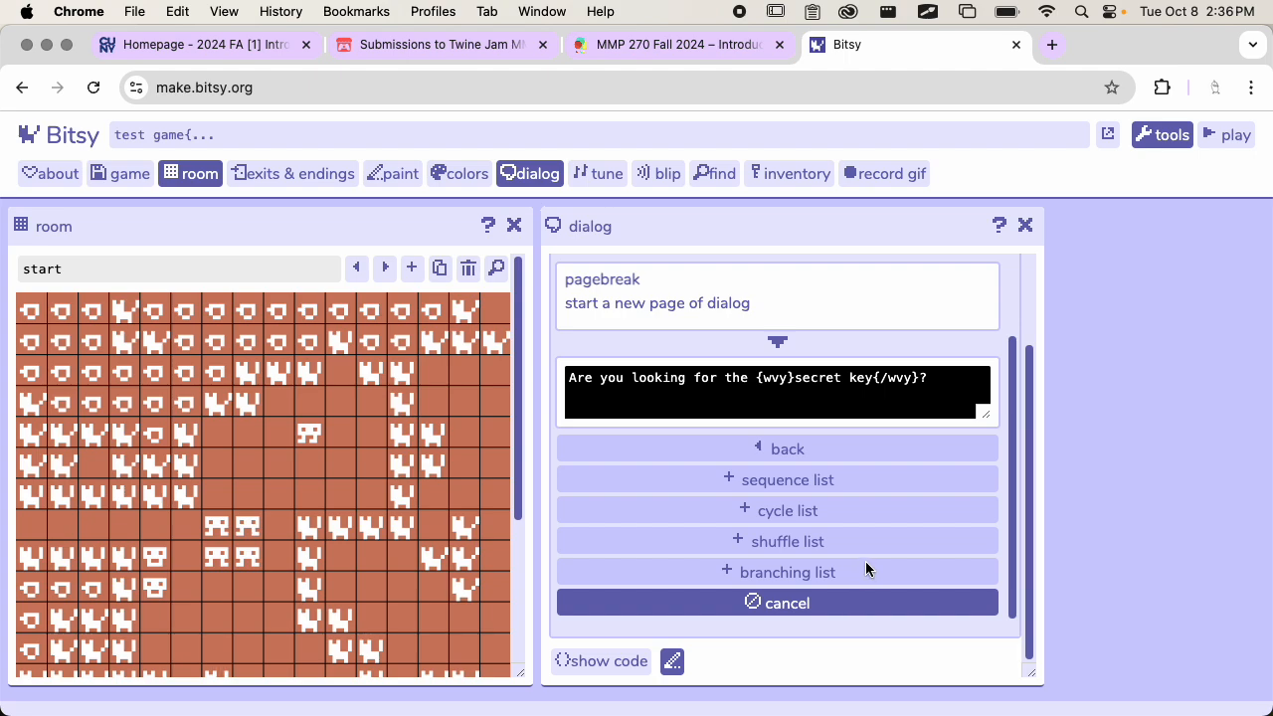
scroll(823, 481, "up", 2)
scroll(824, 478, "down", 2)
scroll(824, 557, "up", 1)
scroll(824, 550, "down", 1)
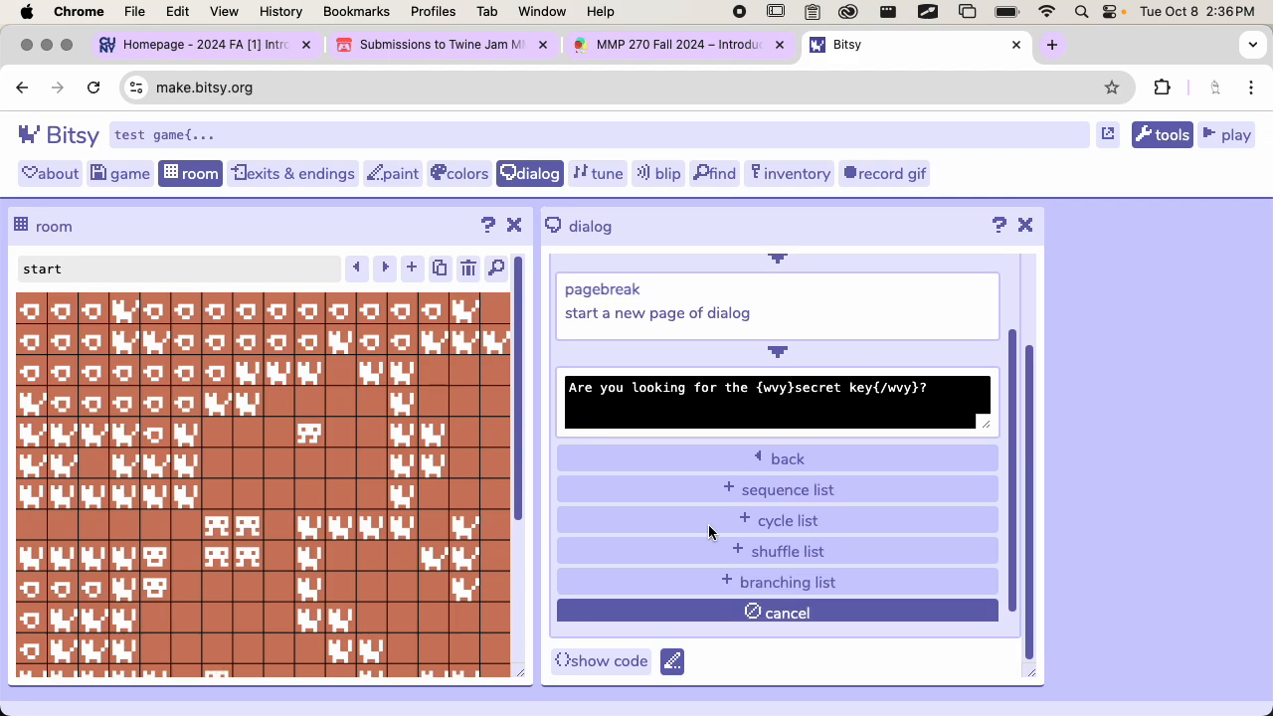
scroll(723, 505, "down", 1)
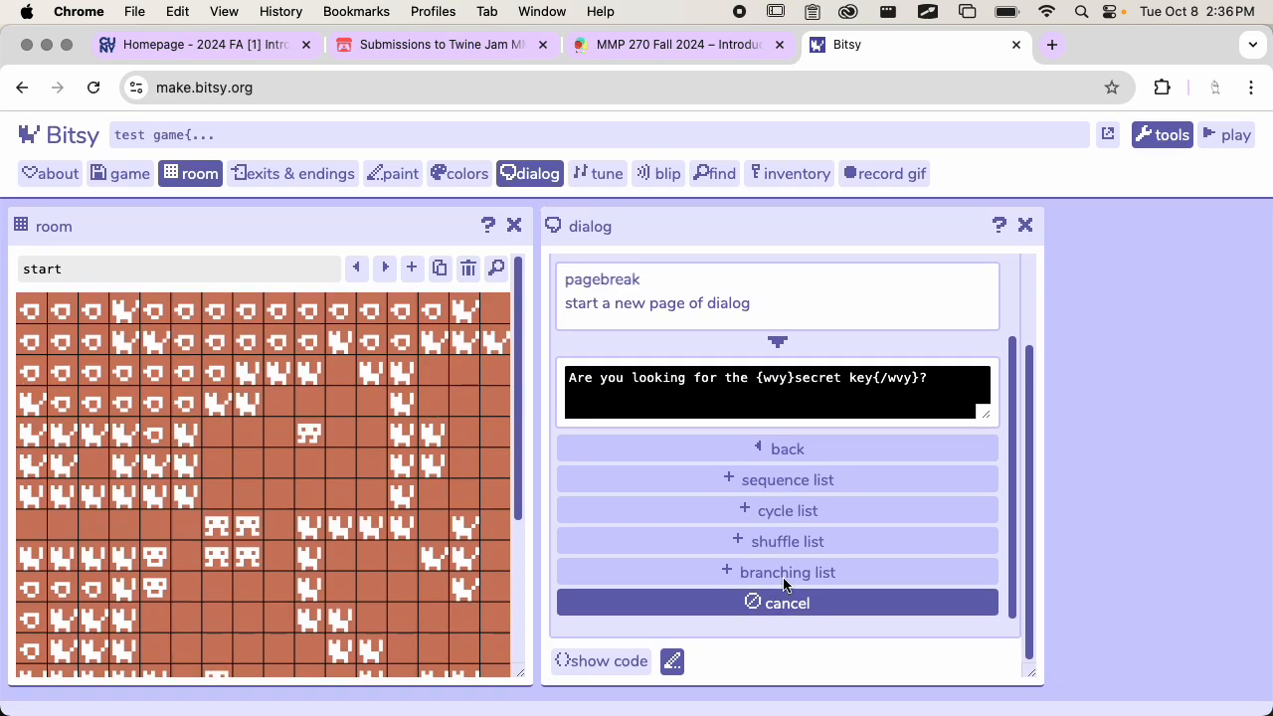
left_click(790, 576)
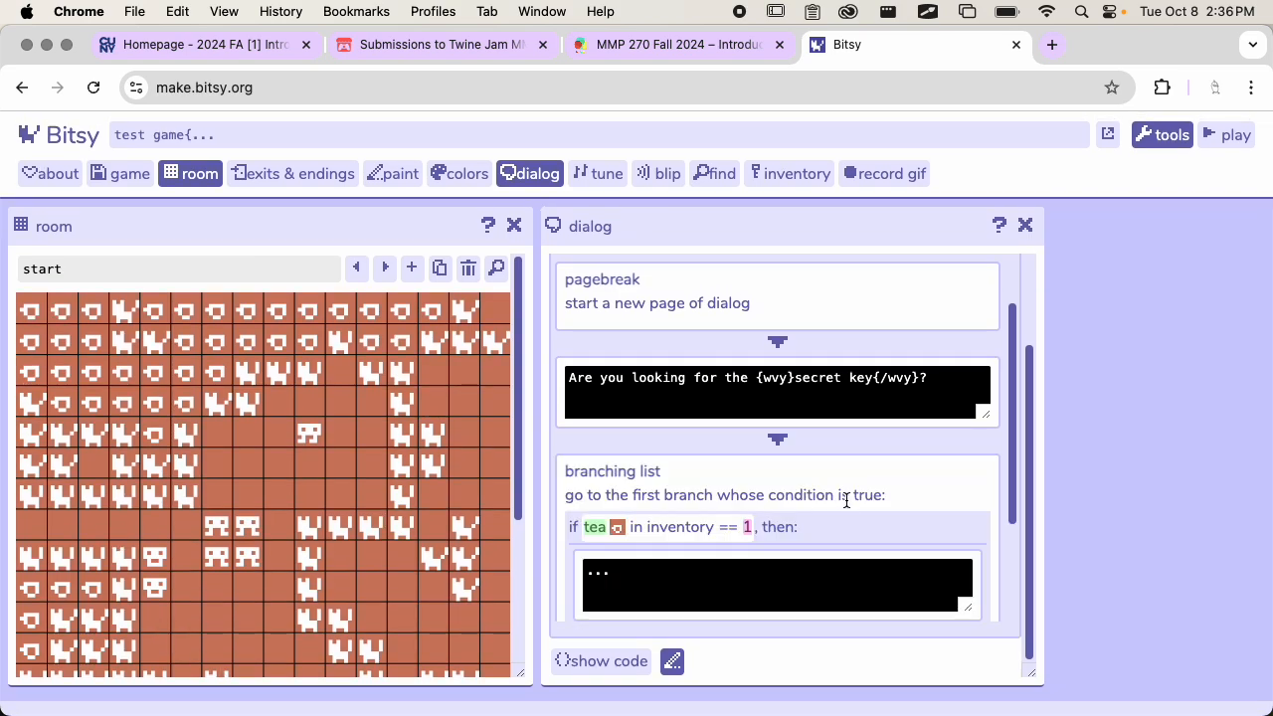
Examine the item, comparison and value options of the branching list's tea condition, and open and cancel its expression builder
scroll(847, 502, "down", 5)
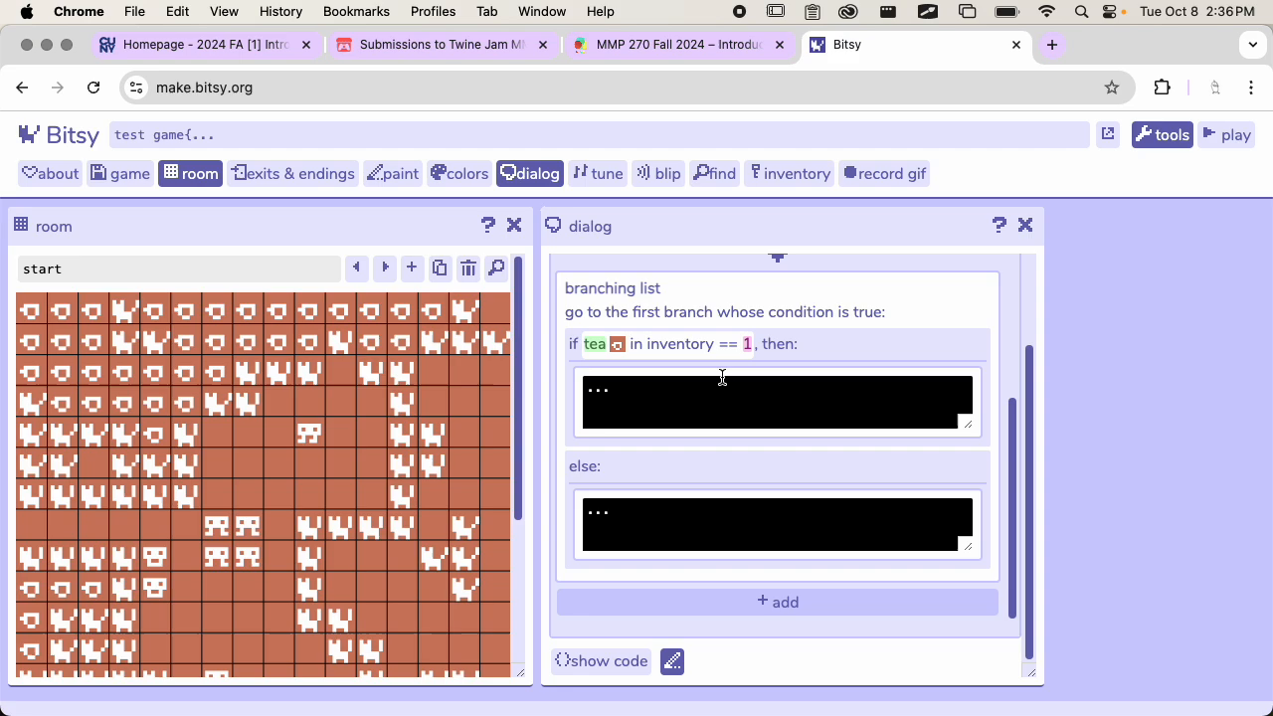
left_click(651, 341)
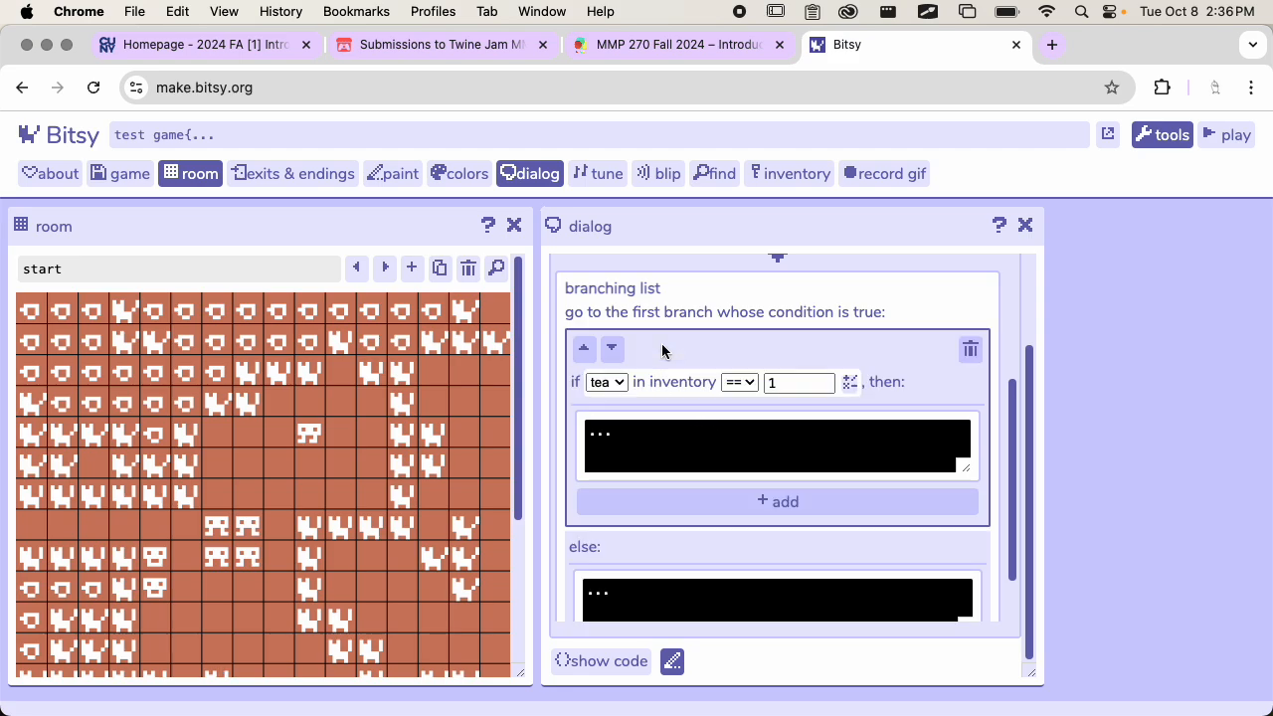
left_click(608, 381)
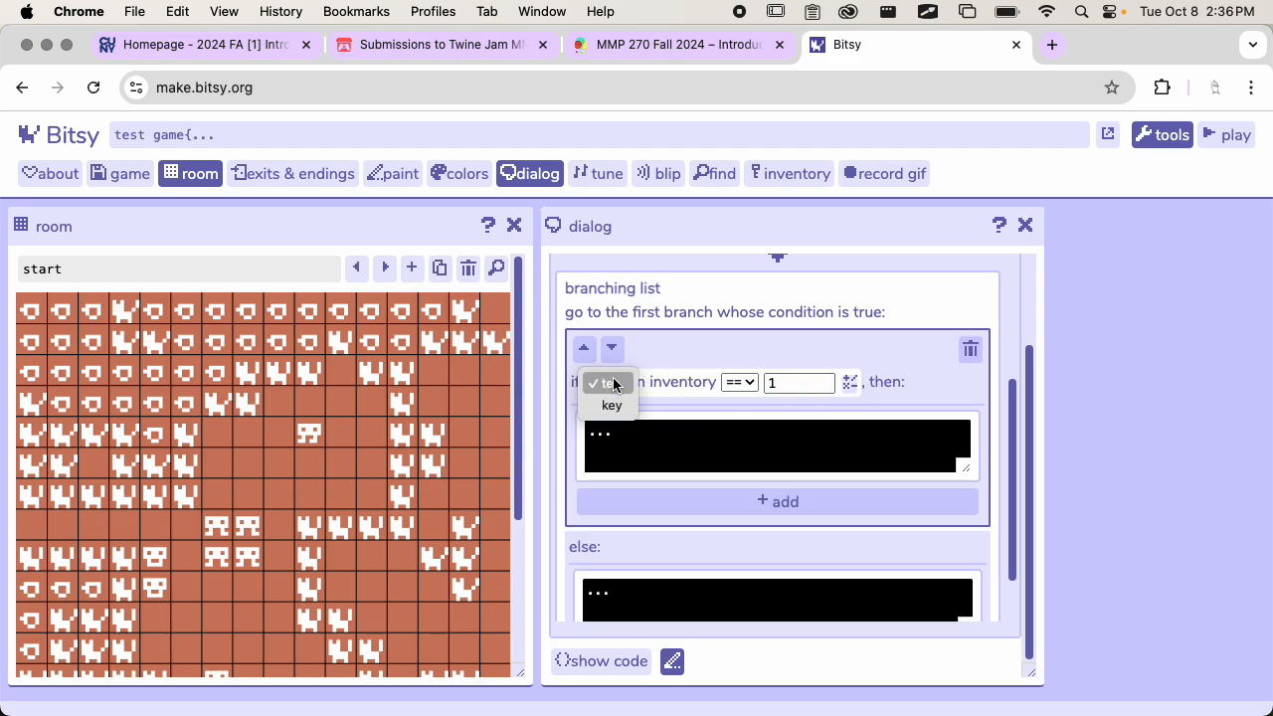
left_click(670, 369)
left_click(738, 382)
left_click(812, 368)
left_click(815, 377)
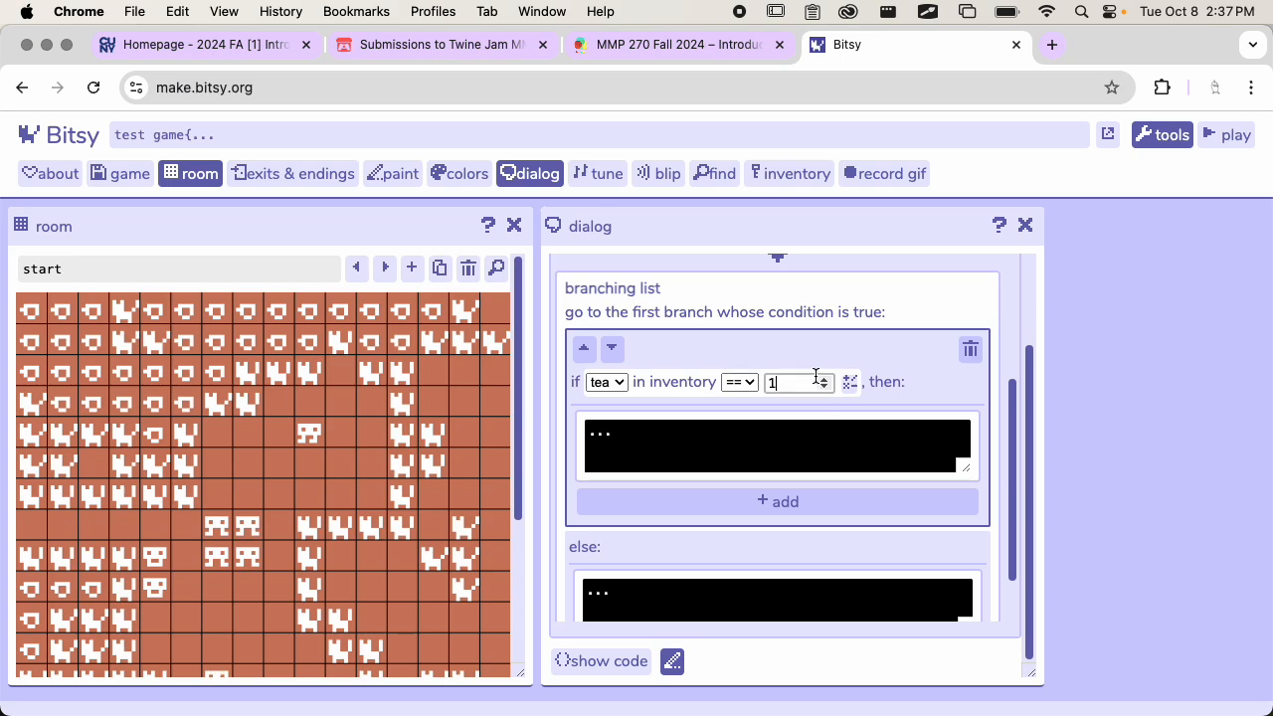
left_click(848, 376)
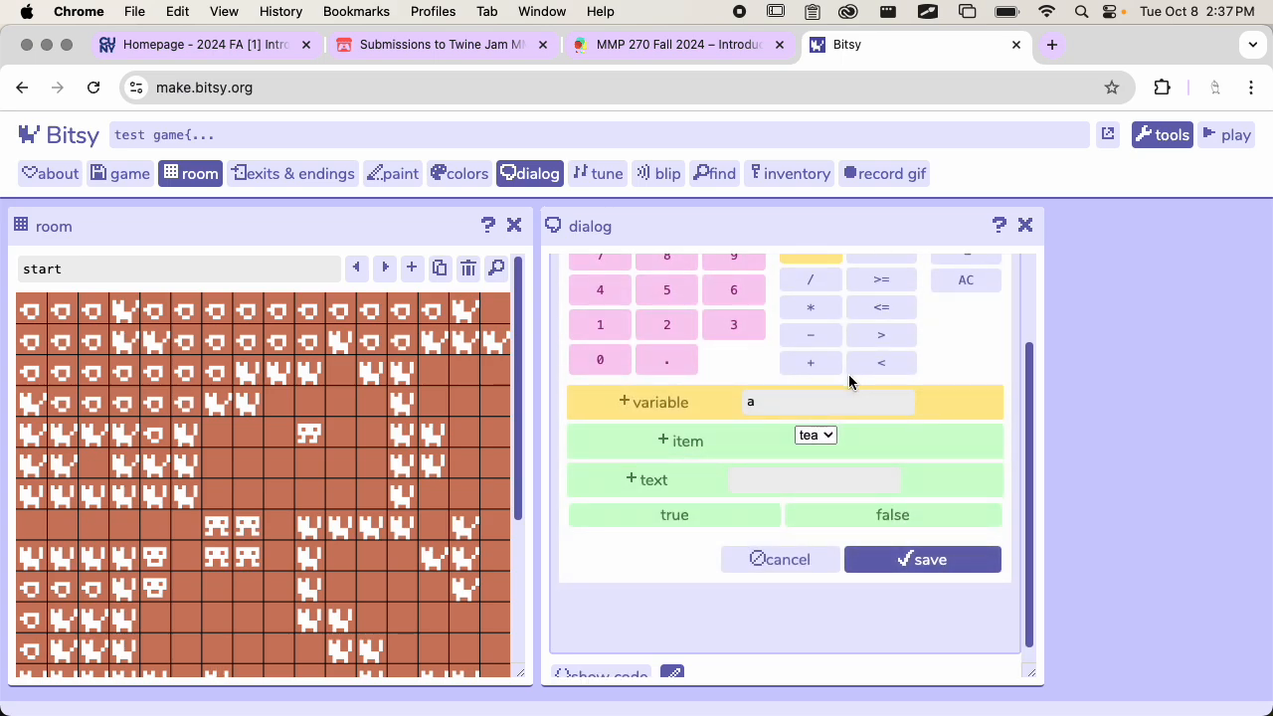
scroll(848, 374, "up", 5)
scroll(826, 448, "down", 5)
left_click(800, 545)
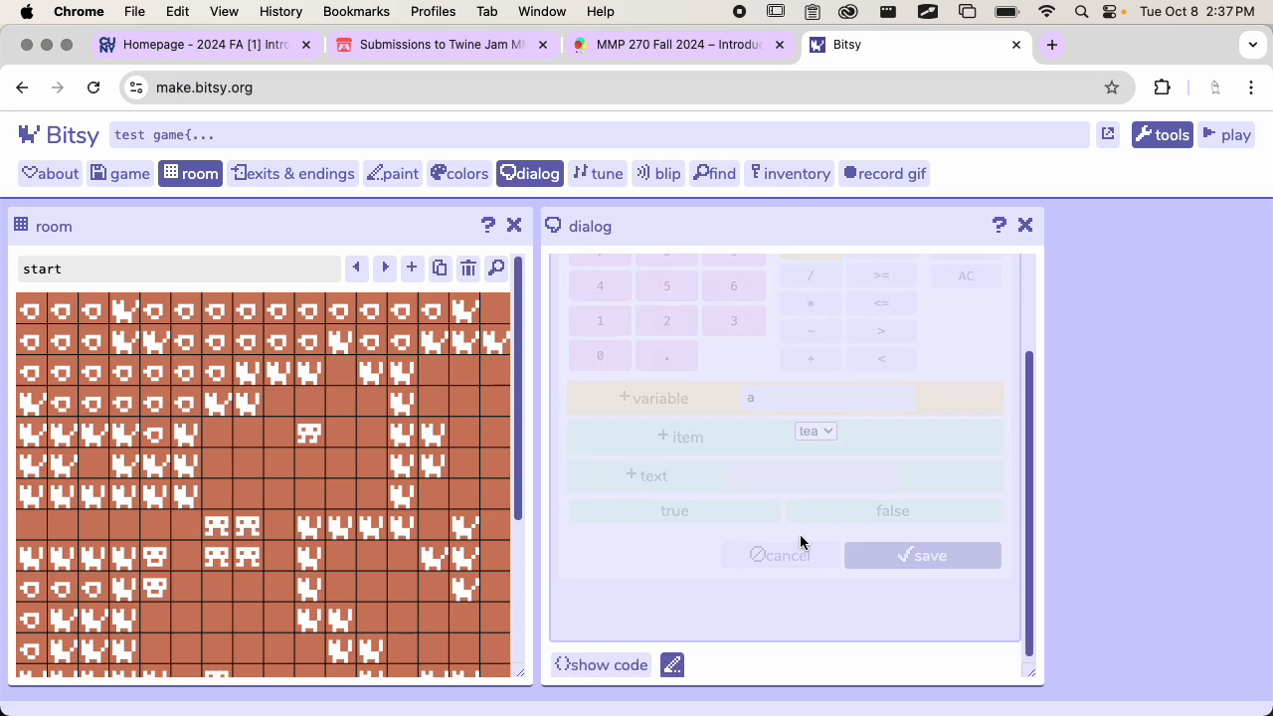
scroll(838, 423, "up", 1)
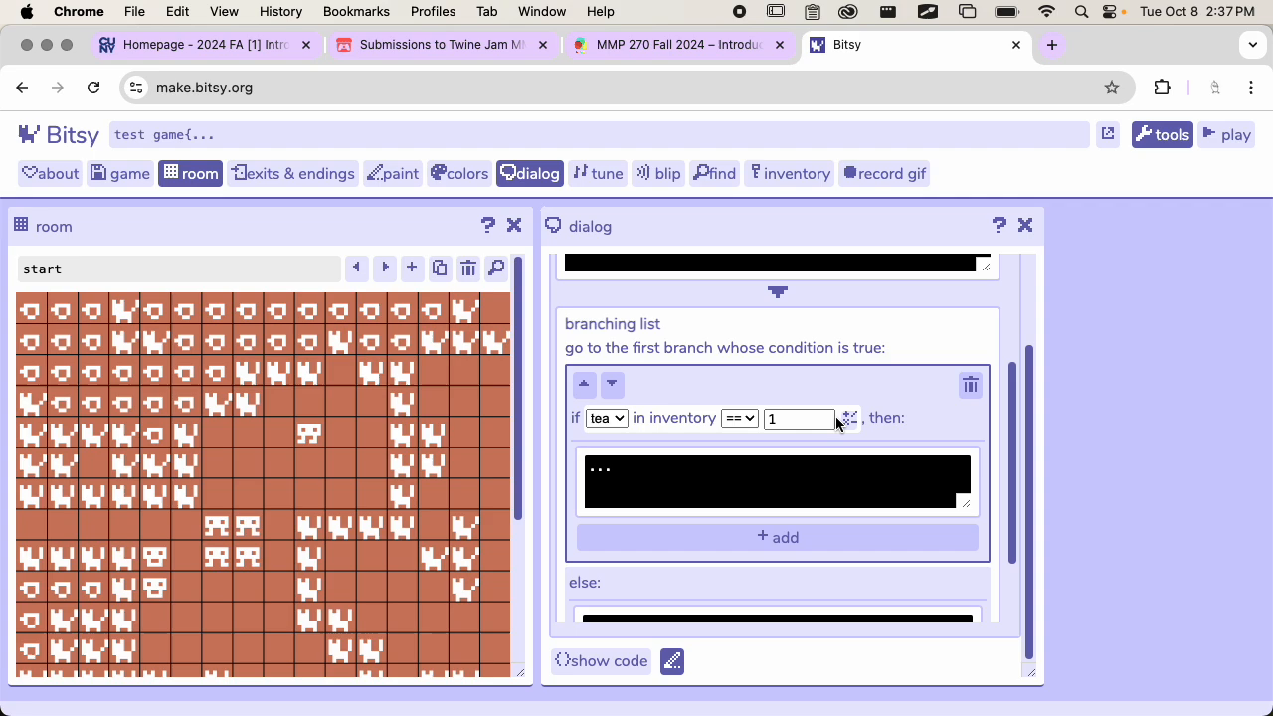
Delete the tea condition branch from the branching list and review the cat dialog's remaining blocks
left_click(971, 385)
scroll(810, 443, "down", 1)
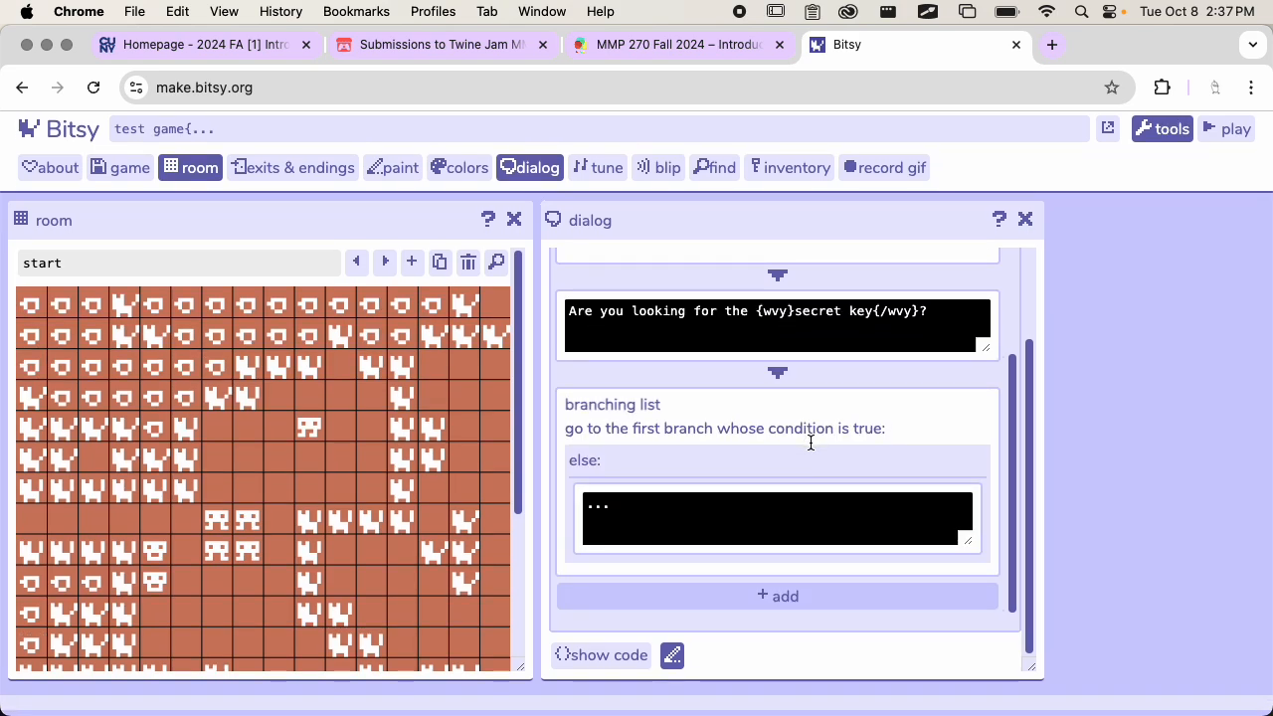
scroll(810, 443, "up", 1)
scroll(810, 443, "down", 1)
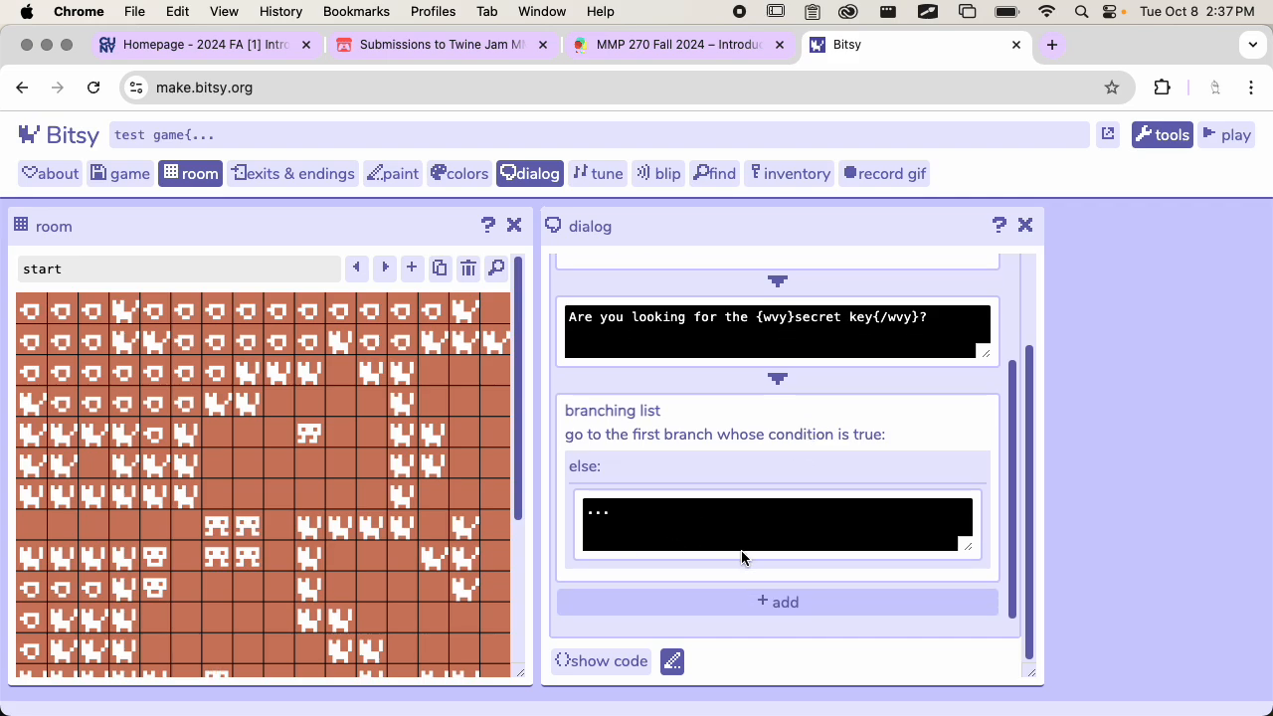
scroll(793, 500, "up", 4)
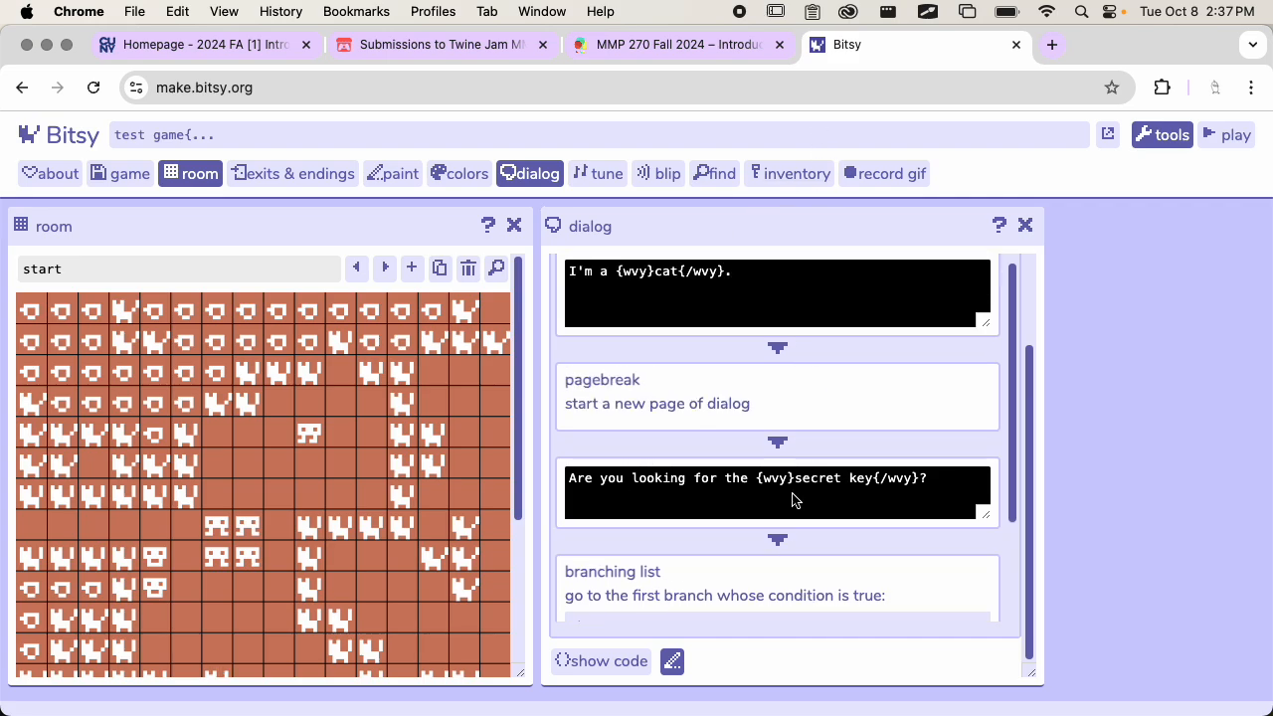
scroll(795, 502, "up", 3)
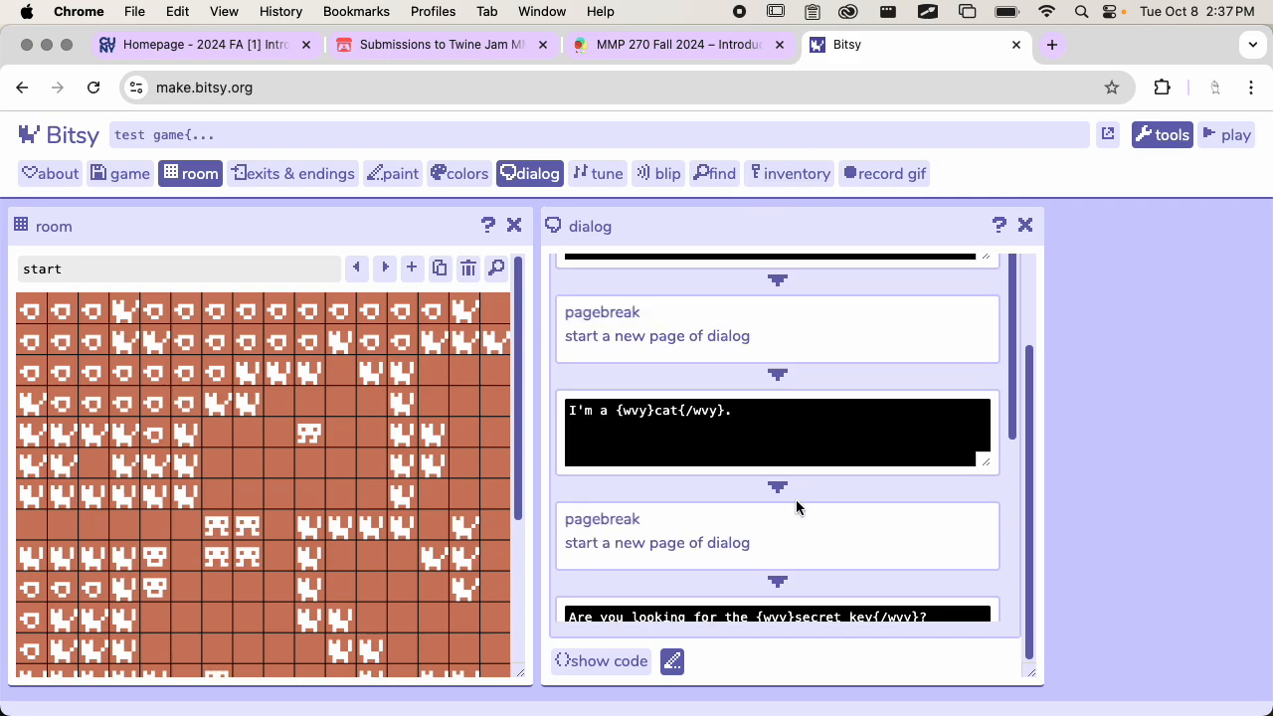
Close the cat dialog, open the tea item's dialog in the dialog editor, and close the paint tool
left_click(1025, 226)
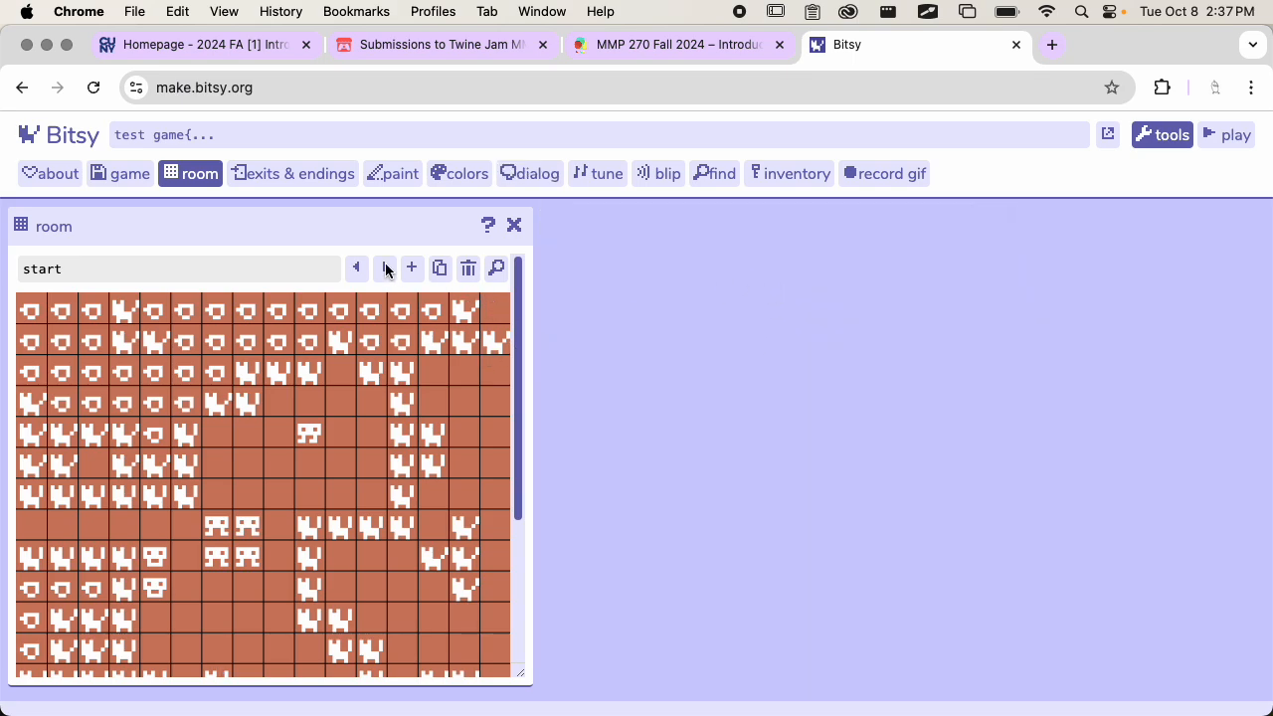
left_click(416, 181)
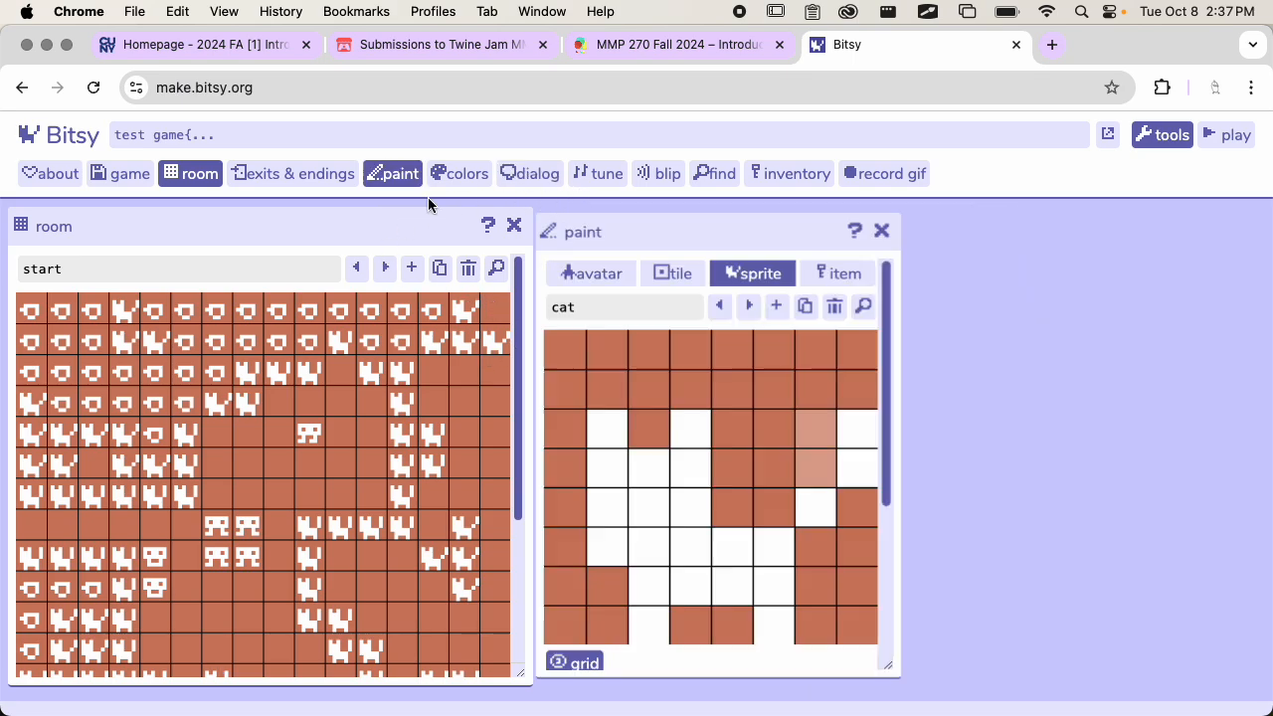
left_click(833, 268)
scroll(773, 425, "down", 4)
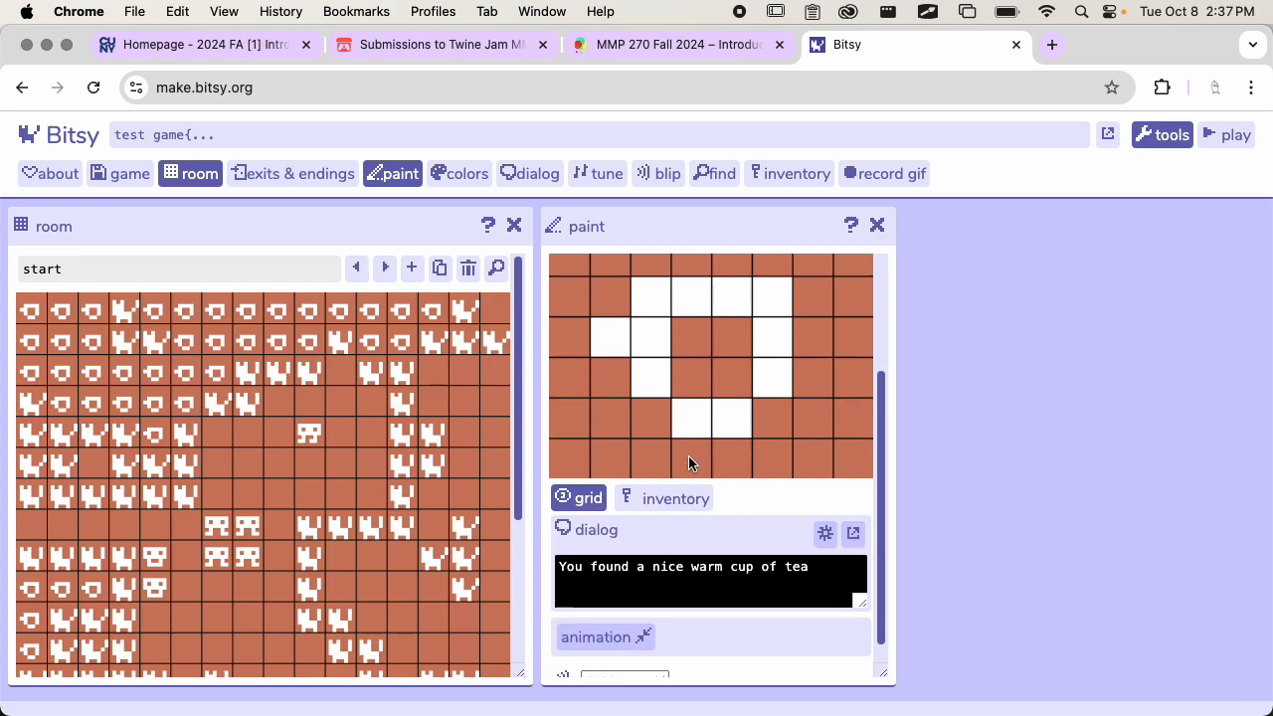
left_click(853, 511)
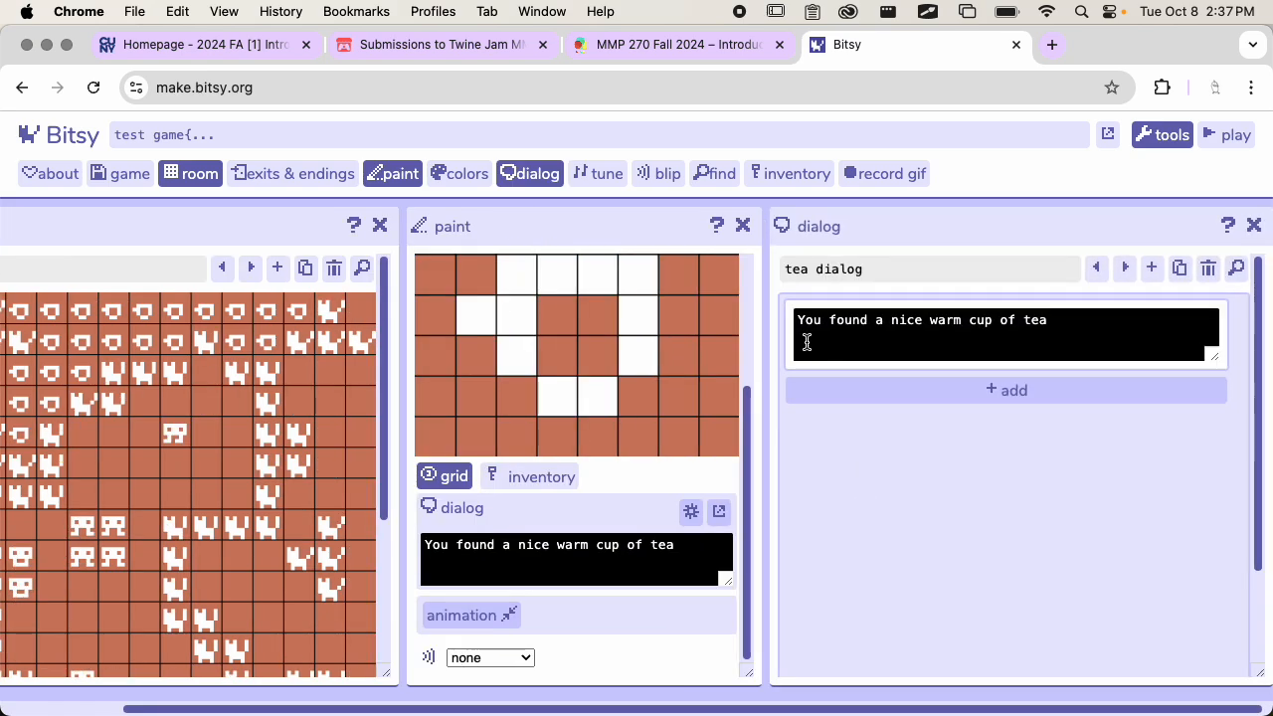
left_click(744, 224)
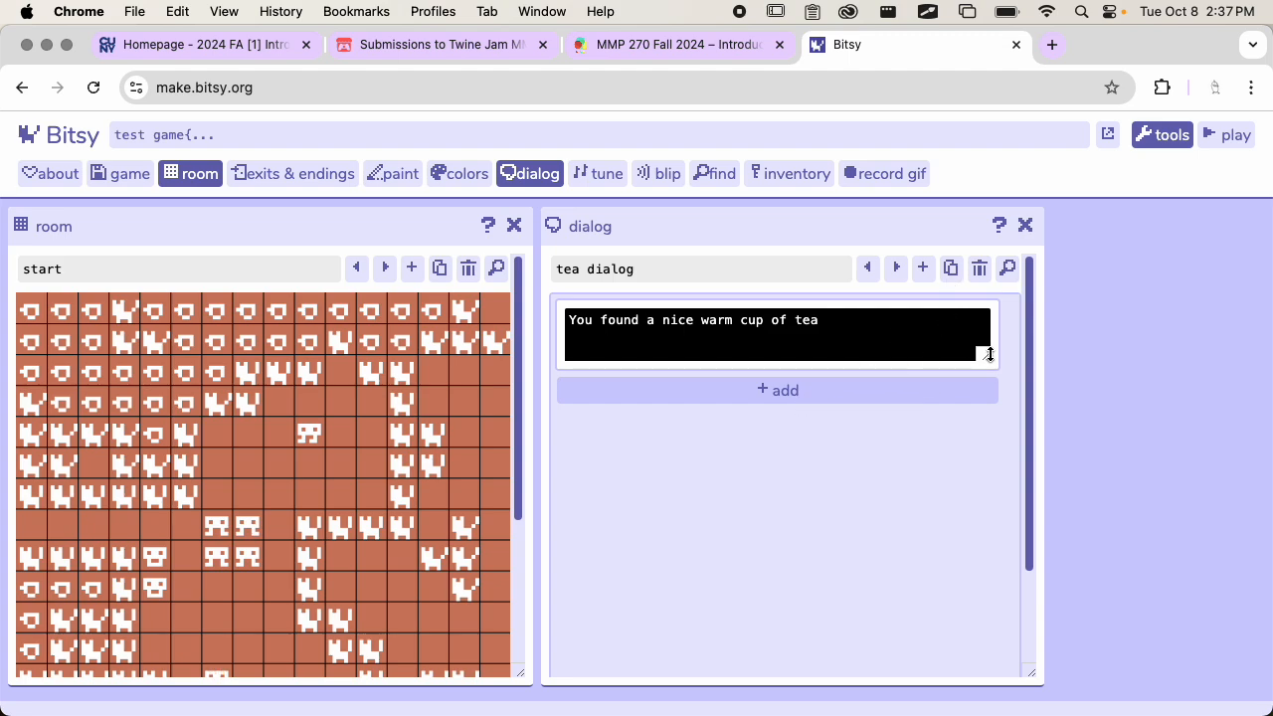
Add a cycle list below the text block in the tea dialog and look over its two placeholder items
left_click(802, 391)
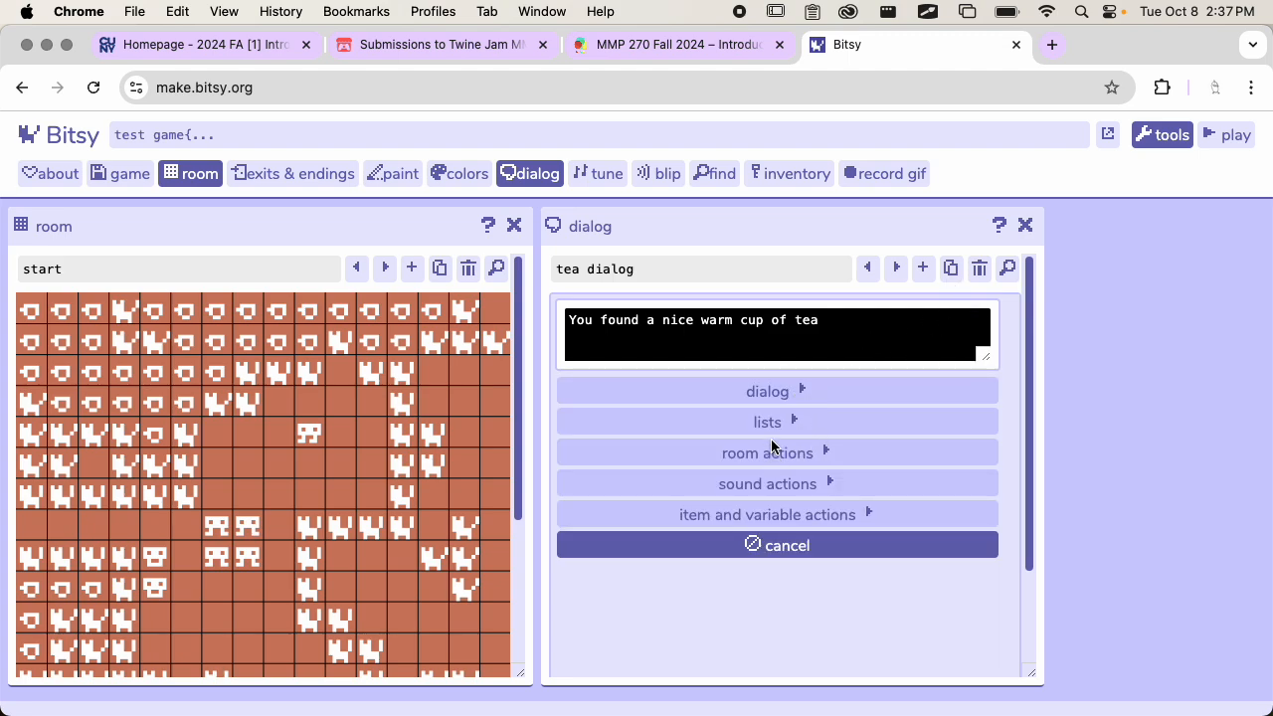
left_click(795, 422)
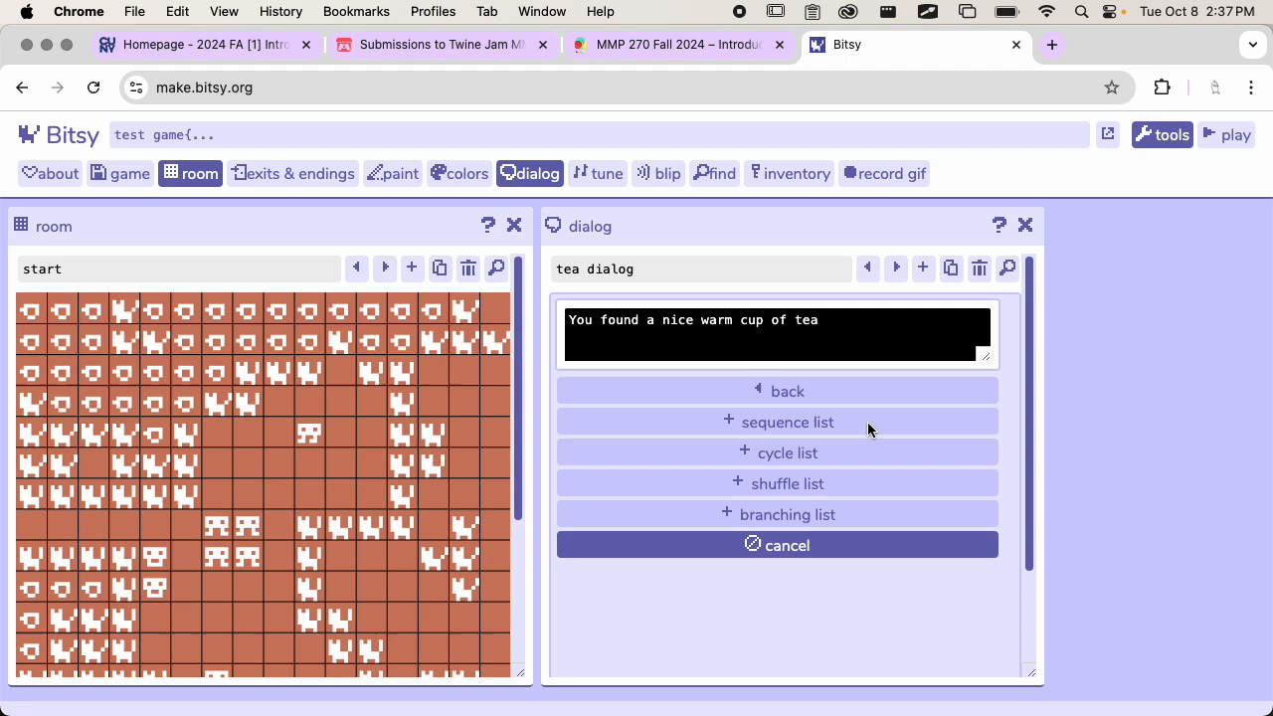
left_click(773, 456)
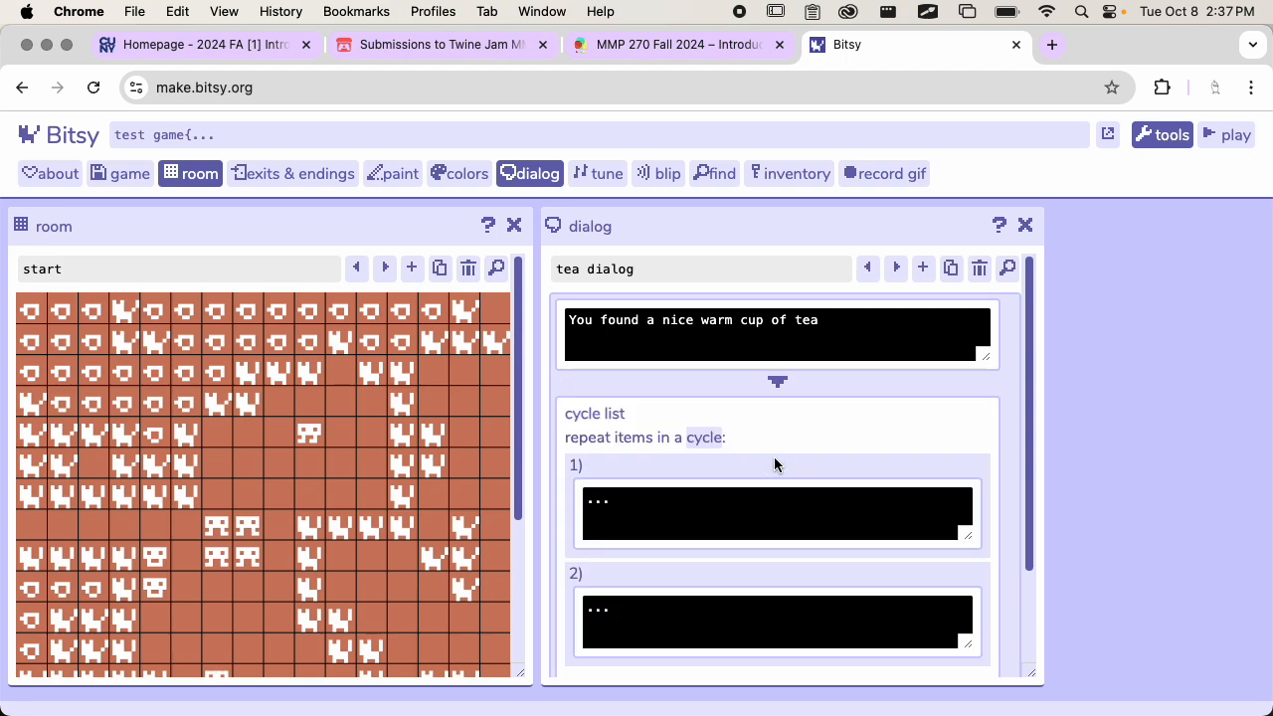
scroll(774, 457, "down", 1)
scroll(774, 459, "down", 1)
scroll(774, 459, "up", 2)
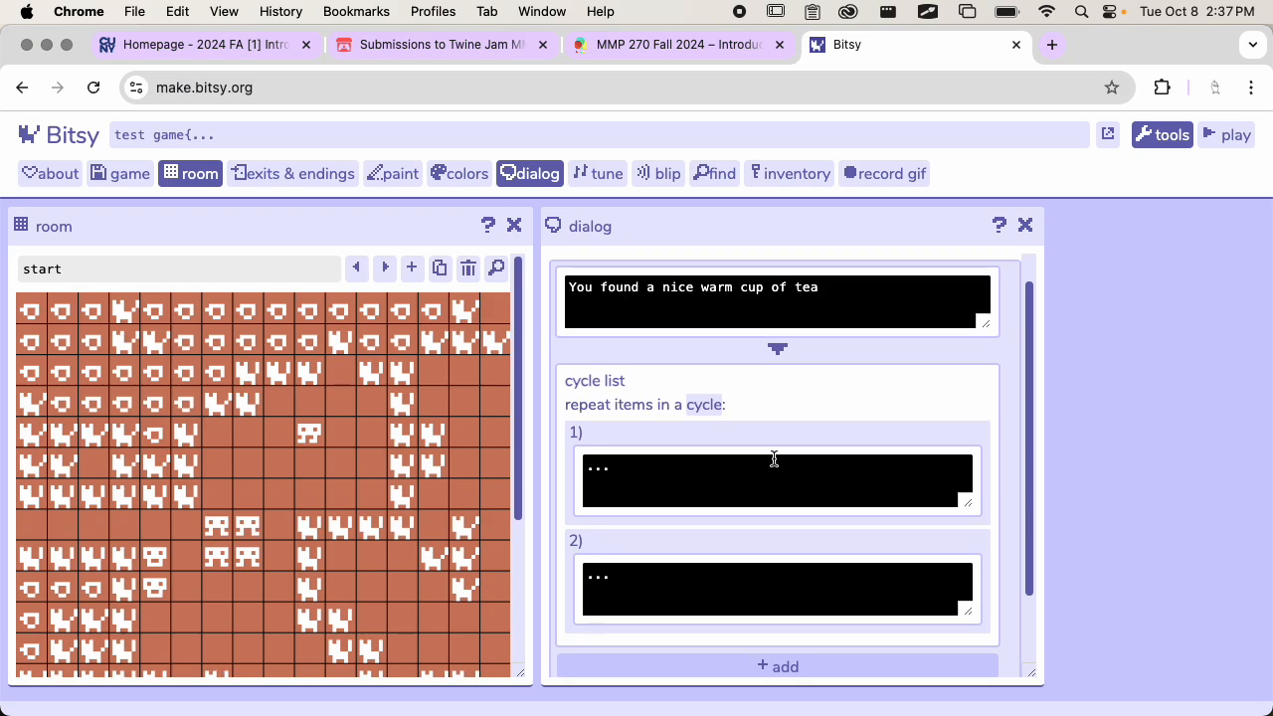
scroll(774, 459, "down", 2)
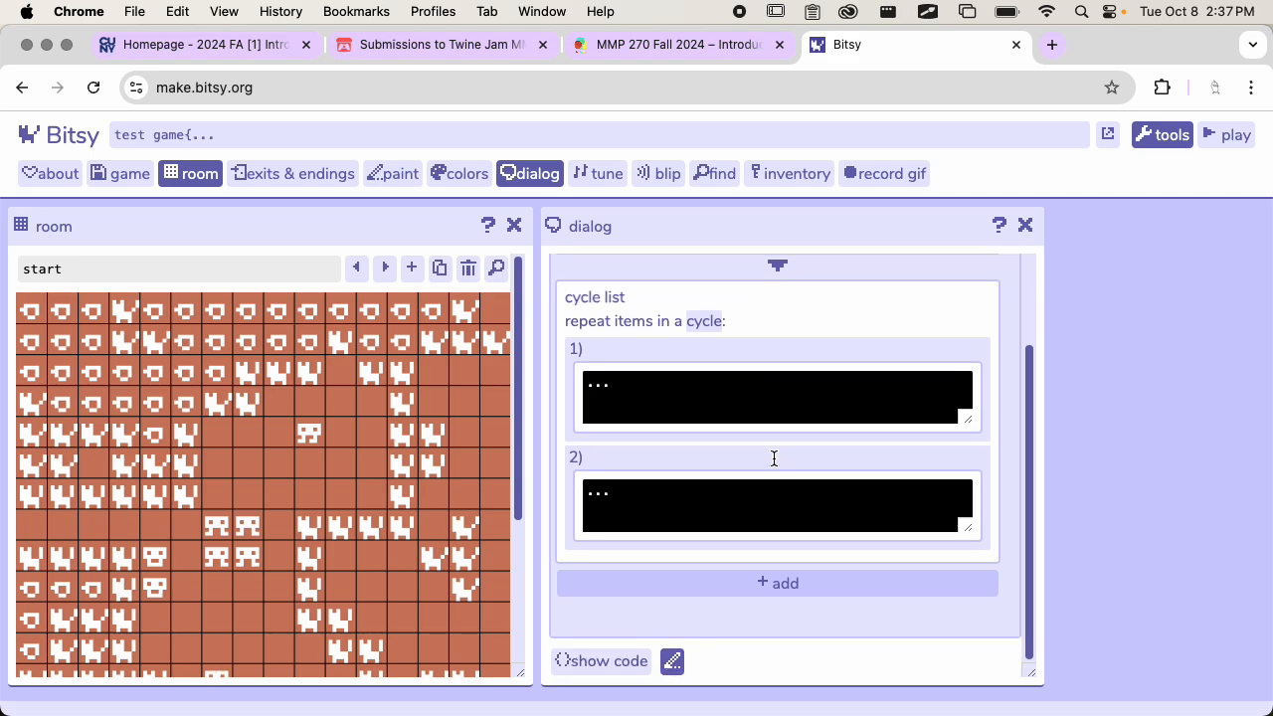
scroll(687, 395, "up", 3)
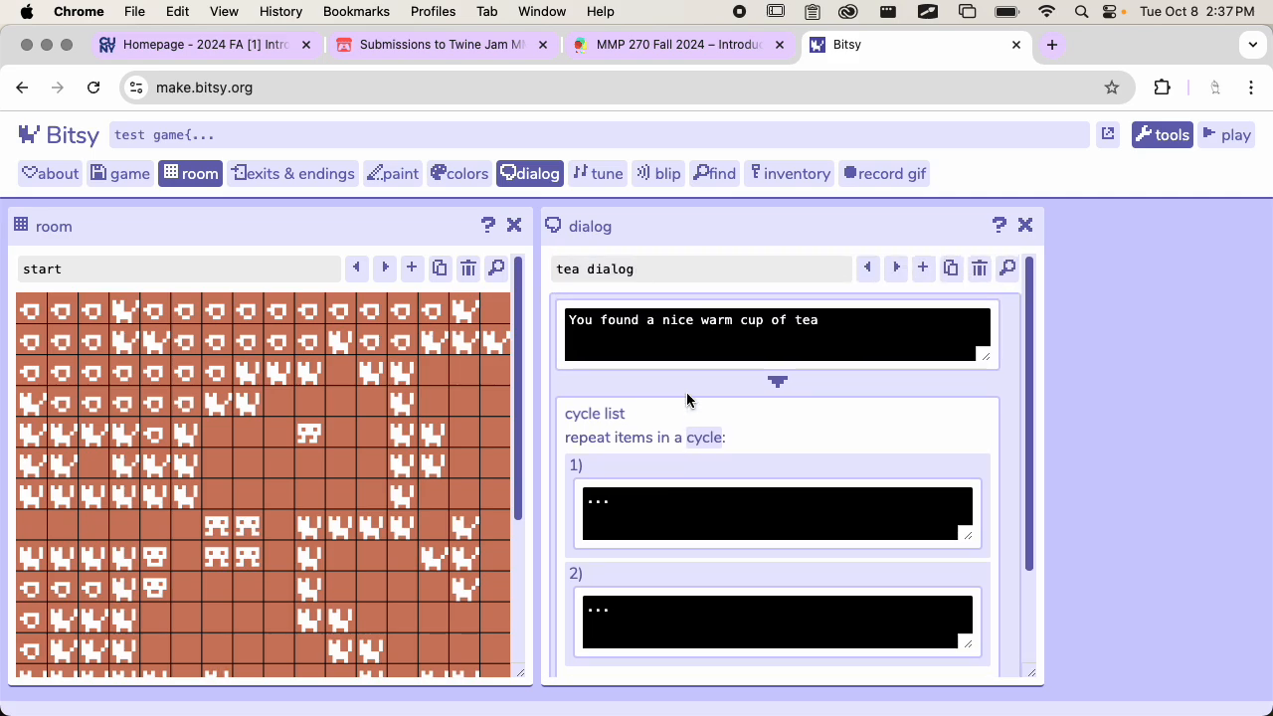
Move the text "You found a nice warm cup of tea" into the cycle list's first item and delete the emptied text block above the list
left_click(636, 329)
triple_click(641, 355)
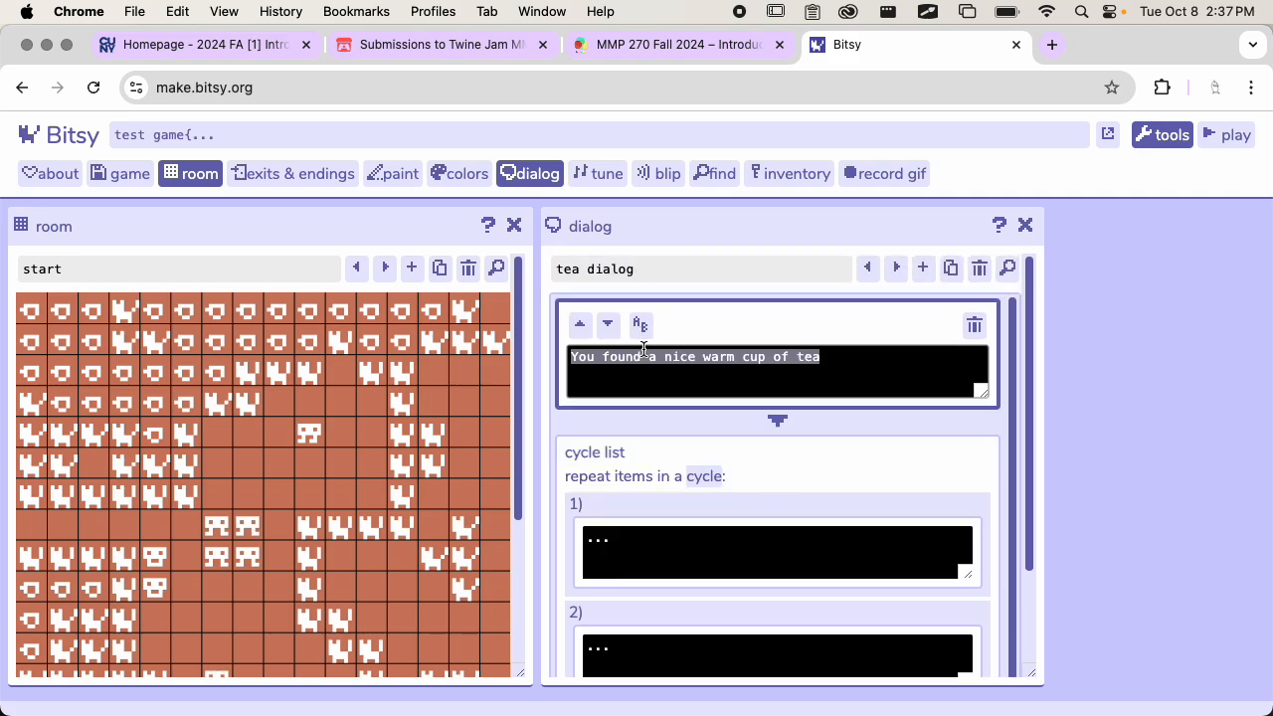
key("super+x")
left_click(642, 556)
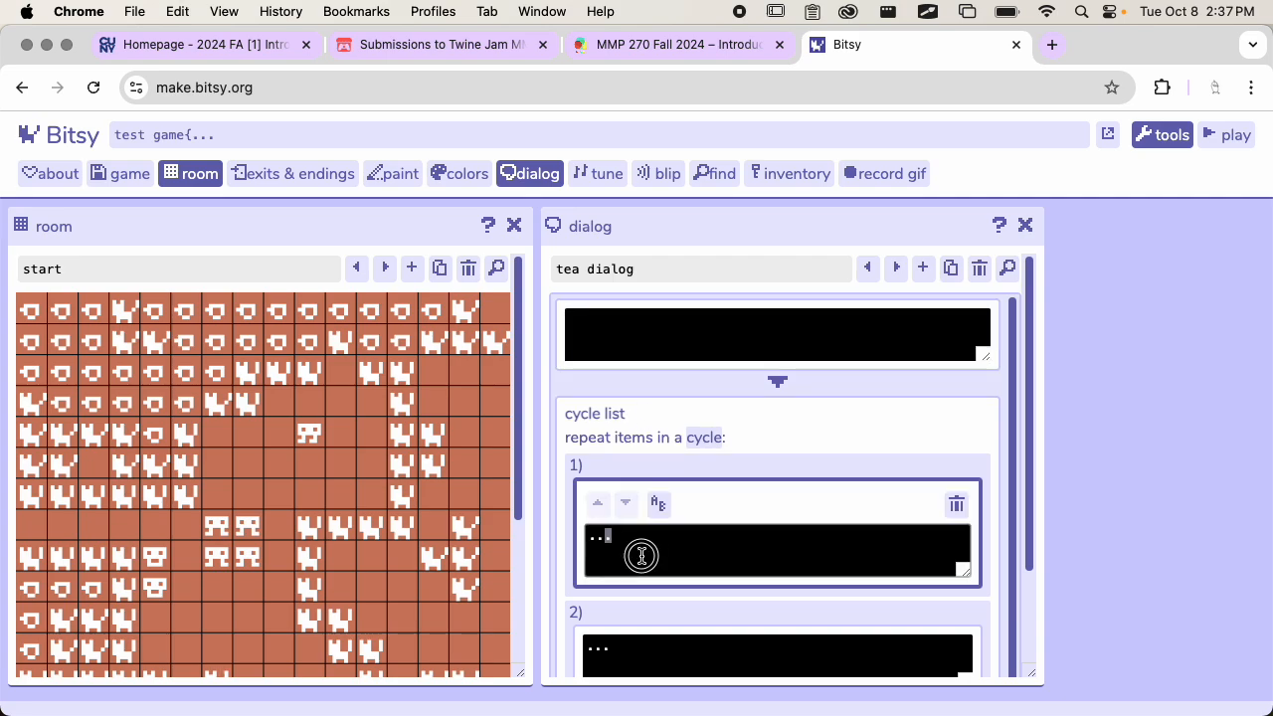
key("super+v")
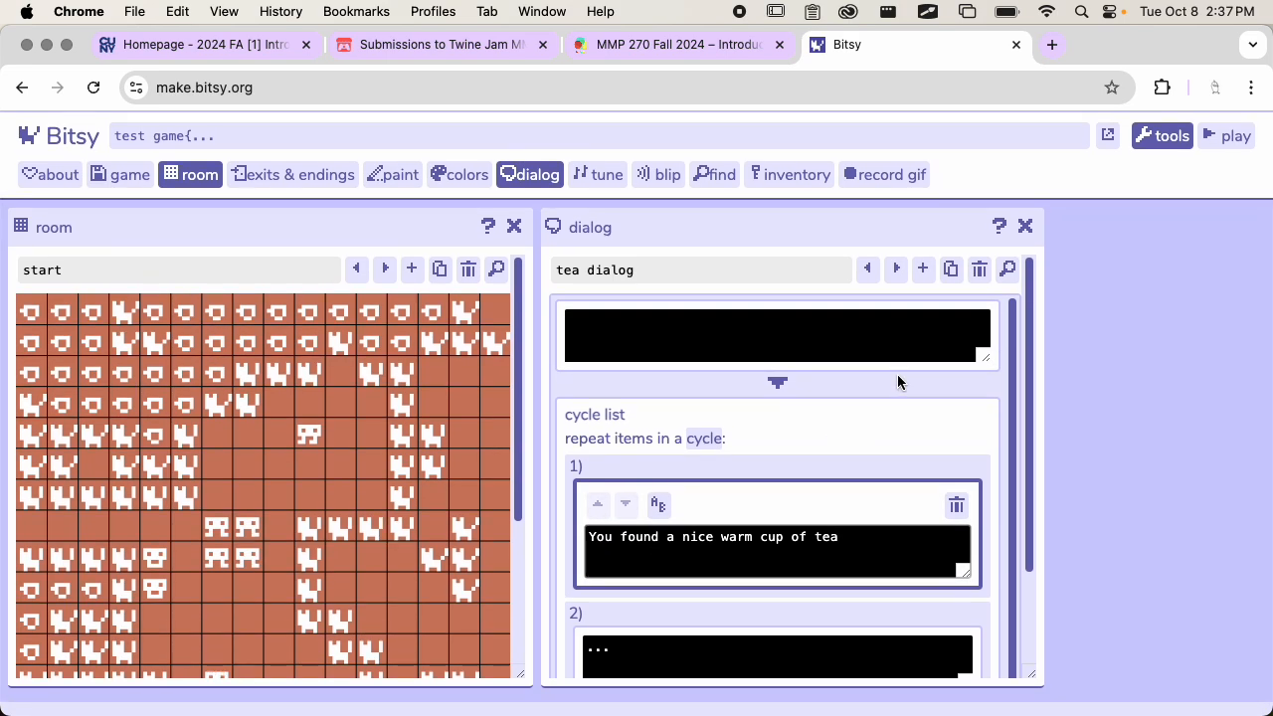
left_click(850, 327)
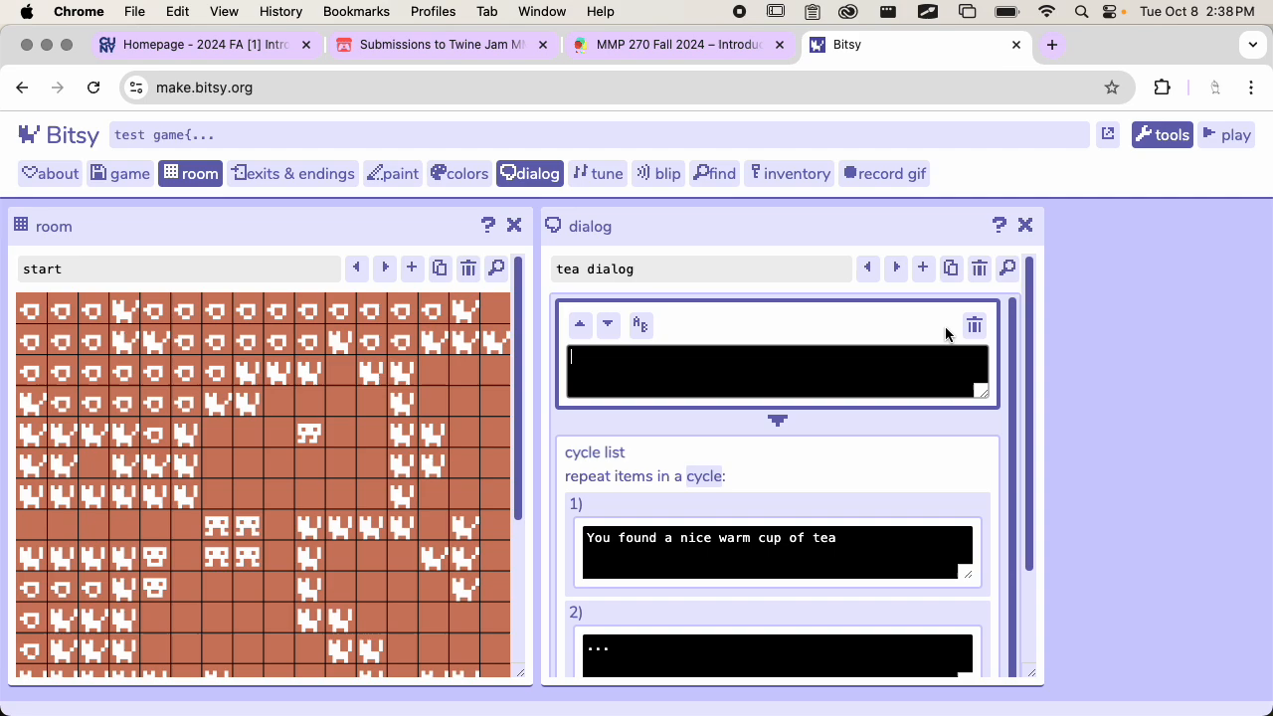
left_click(971, 332)
scroll(776, 401, "down", 1)
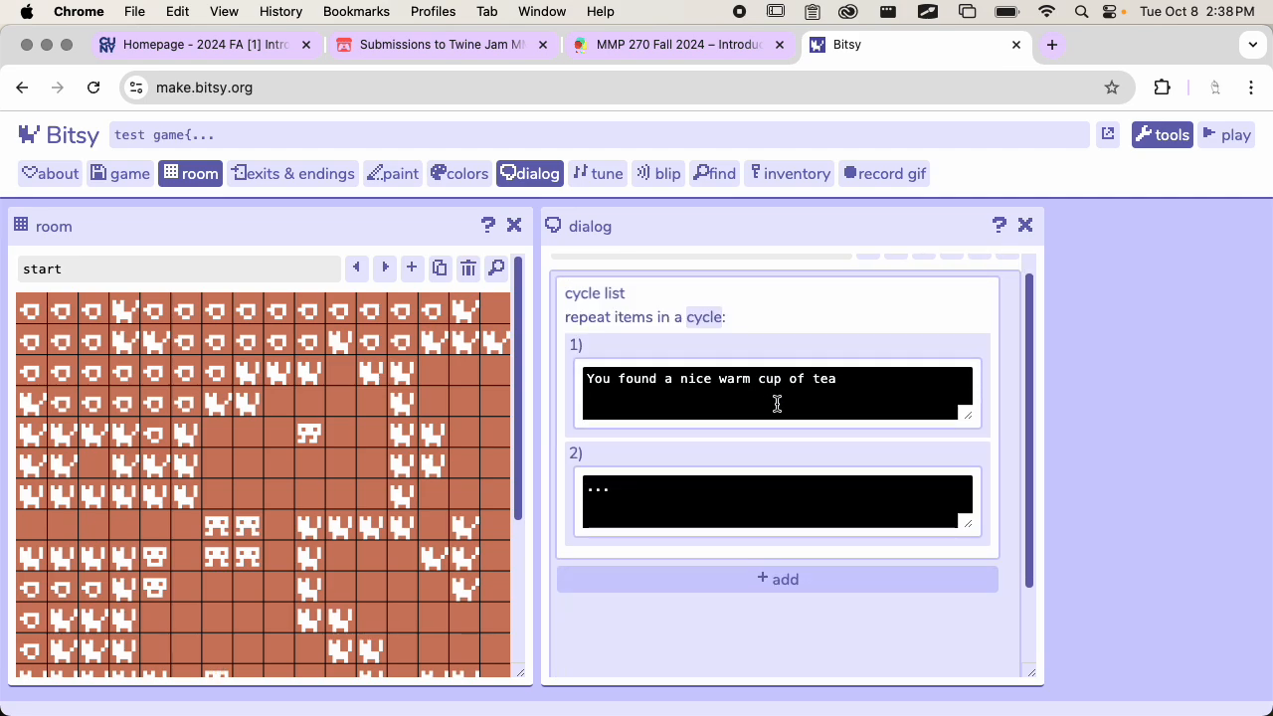
Replace the cycle list's second placeholder text with "Wow, you found another cup of tea!"
left_click(853, 396)
left_click(664, 535)
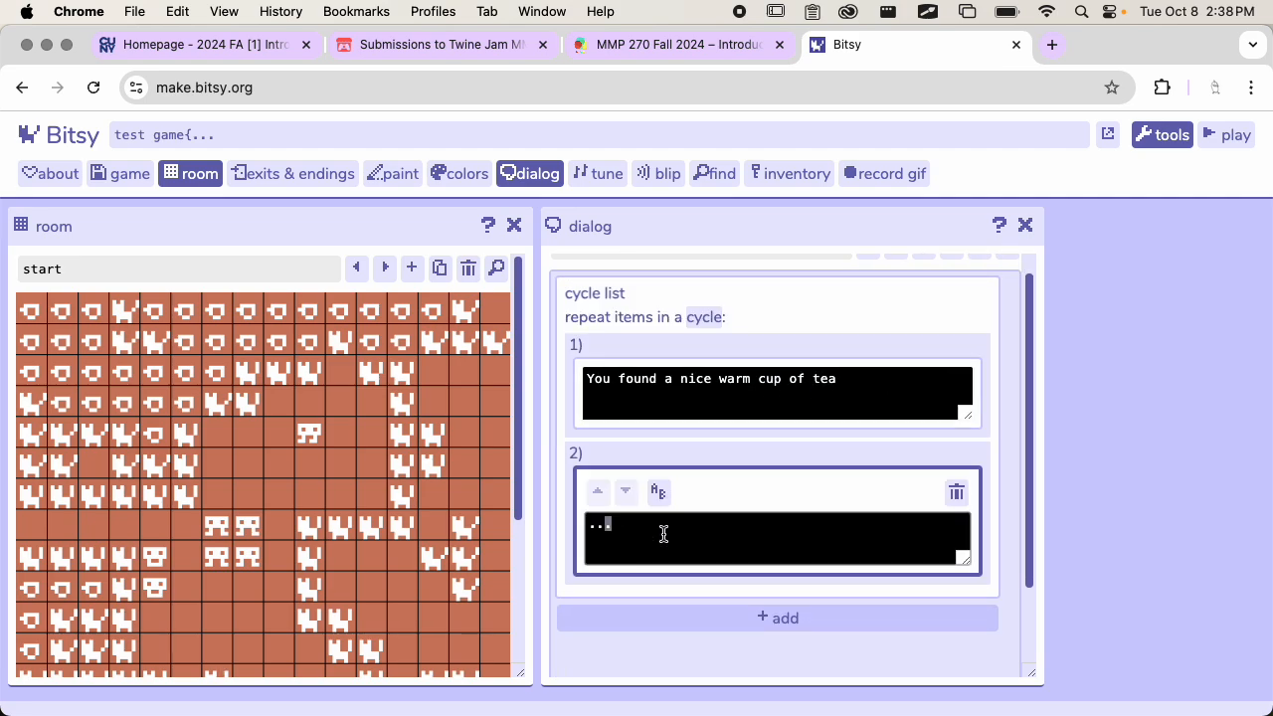
left_click_drag(658, 540, 591, 527)
type("Wow, you found a notther")
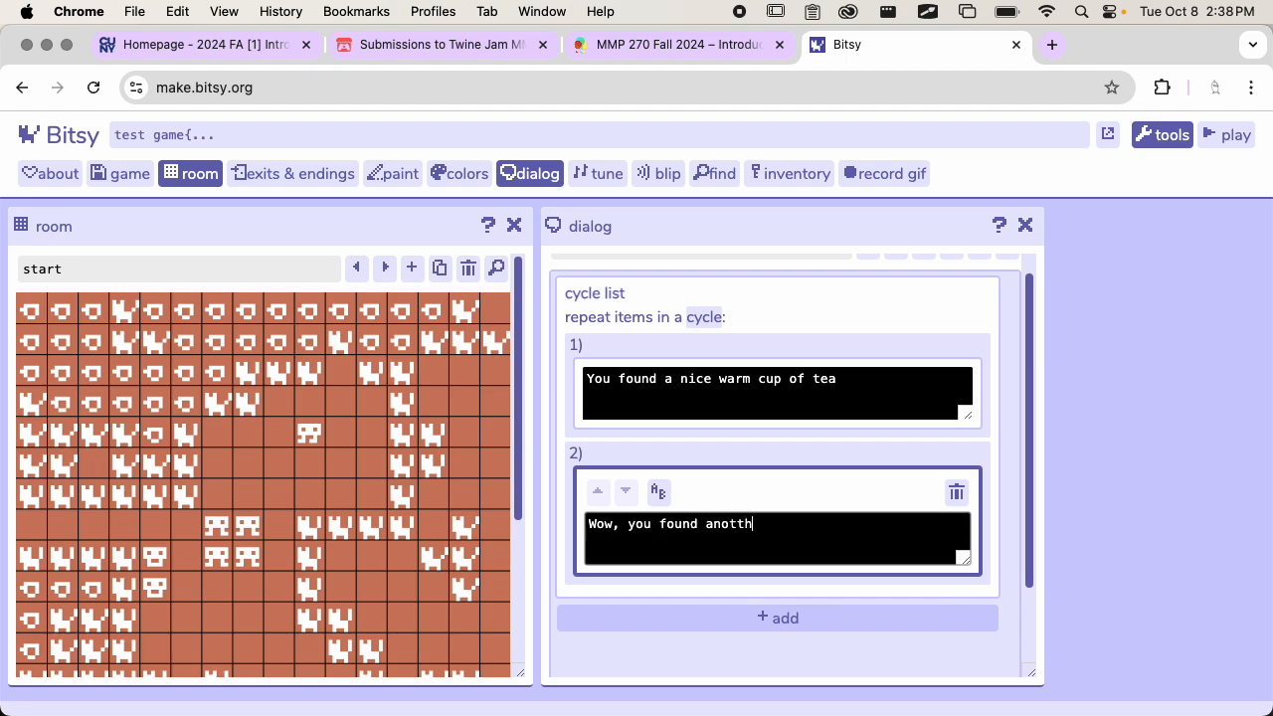
key("BackSpace")
key("BackSpace")
key("BackSpace")
key("BackSpace")
type("her e")
type("up of tea")
scroll(760, 571, "down", 2)
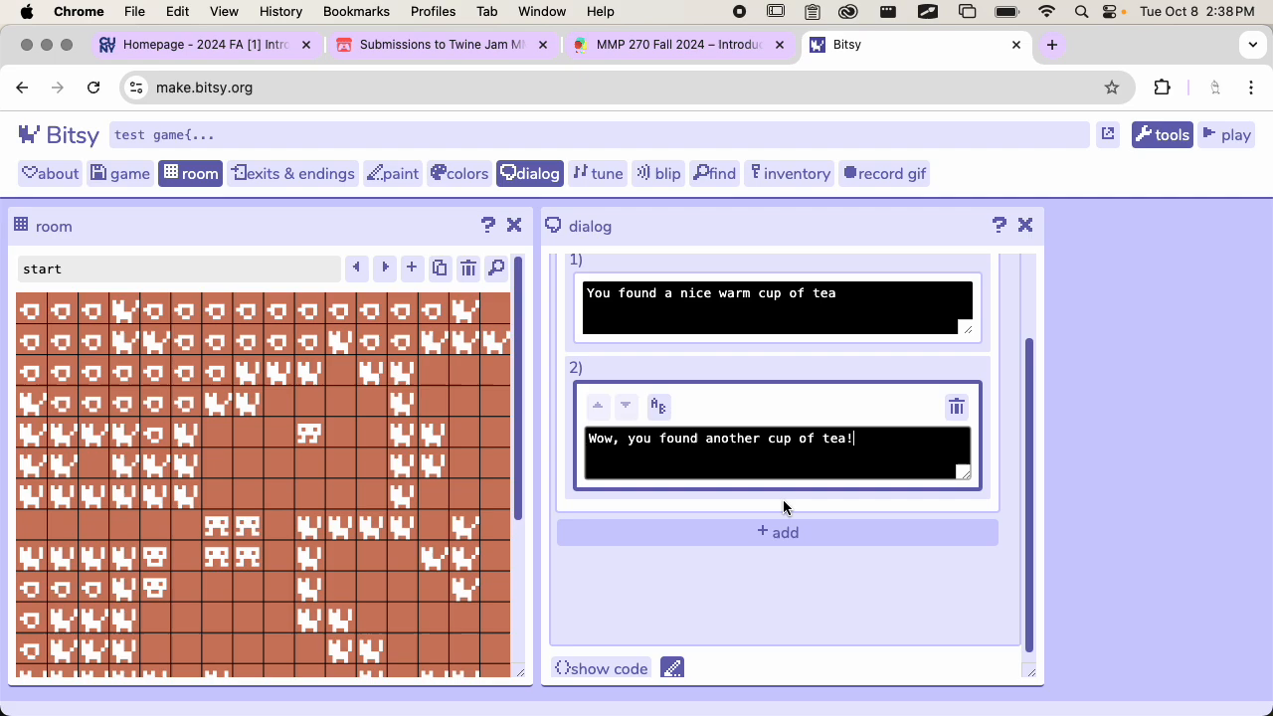
scroll(783, 507, "up", 2)
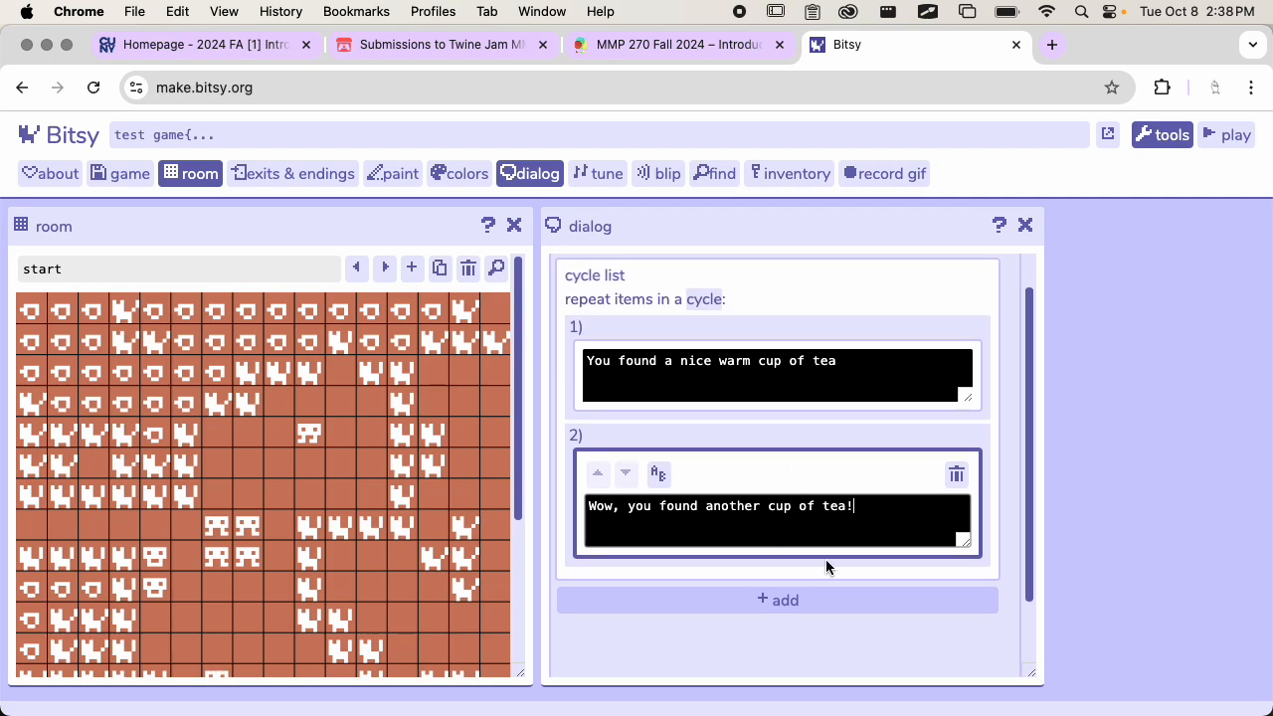
scroll(823, 557, "down", 2)
scroll(805, 570, "up", 1)
left_click(804, 571)
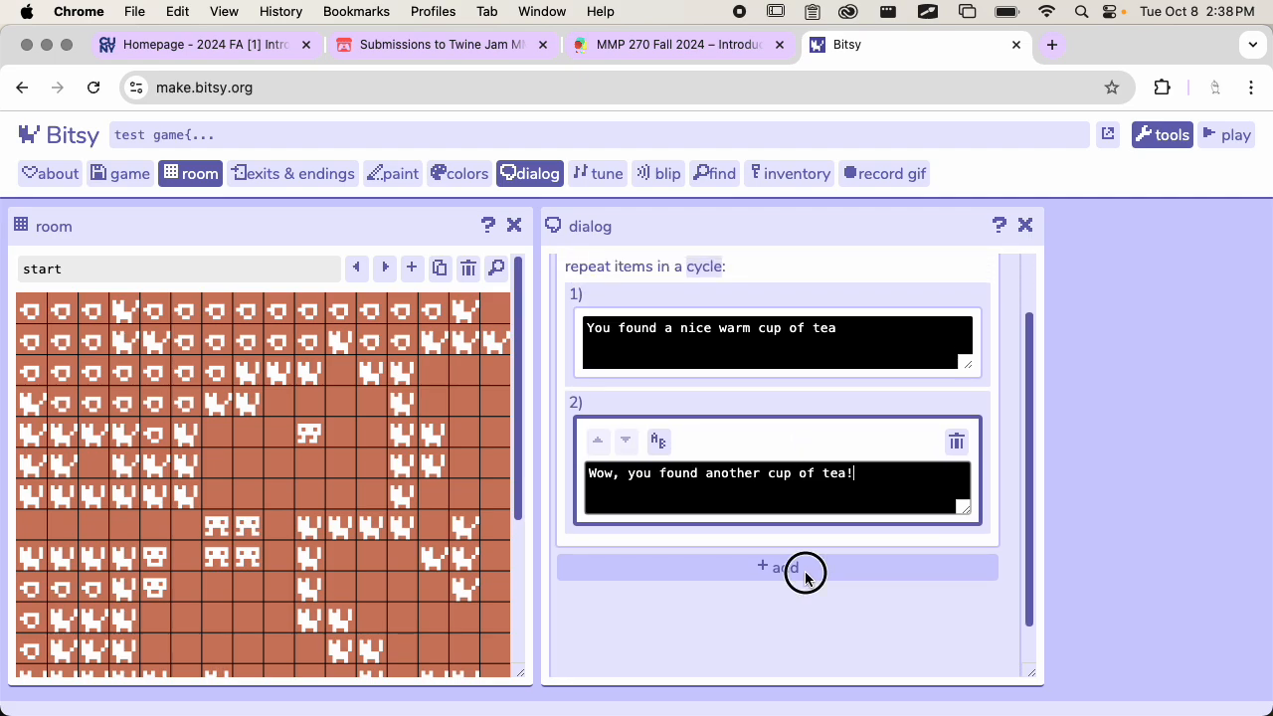
scroll(838, 533, "up", 2)
left_click(801, 486)
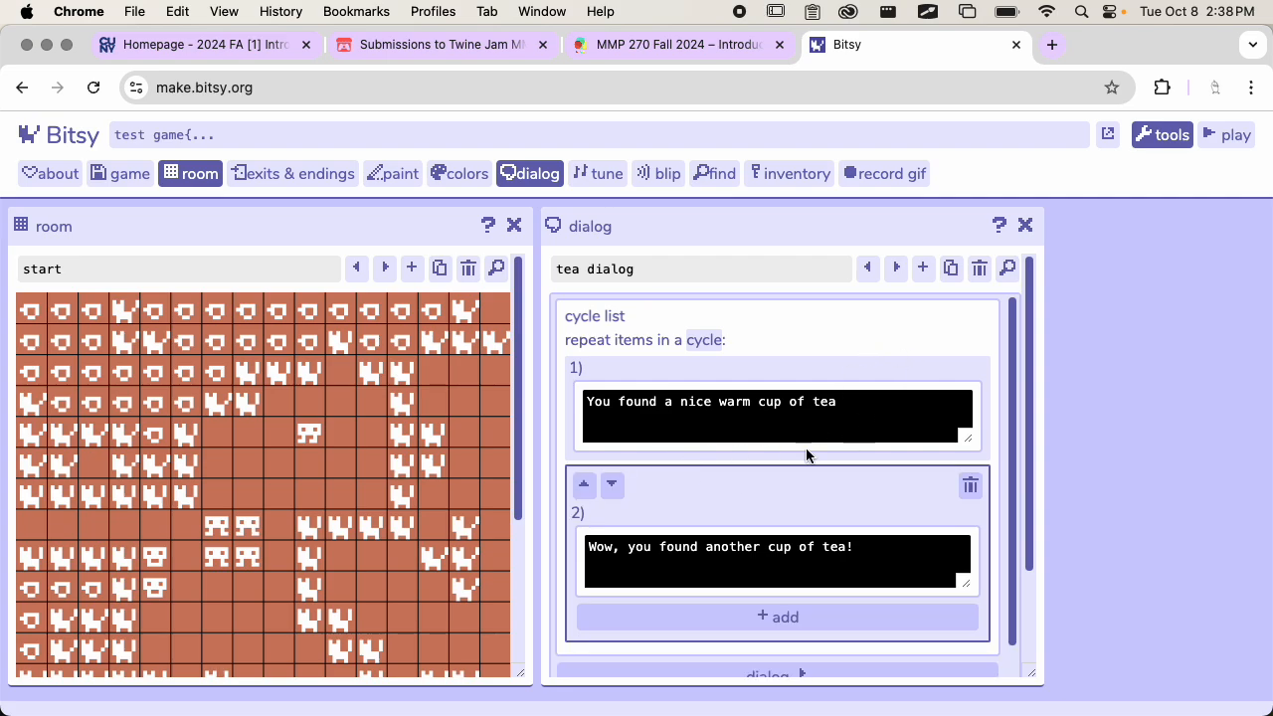
left_click(766, 378)
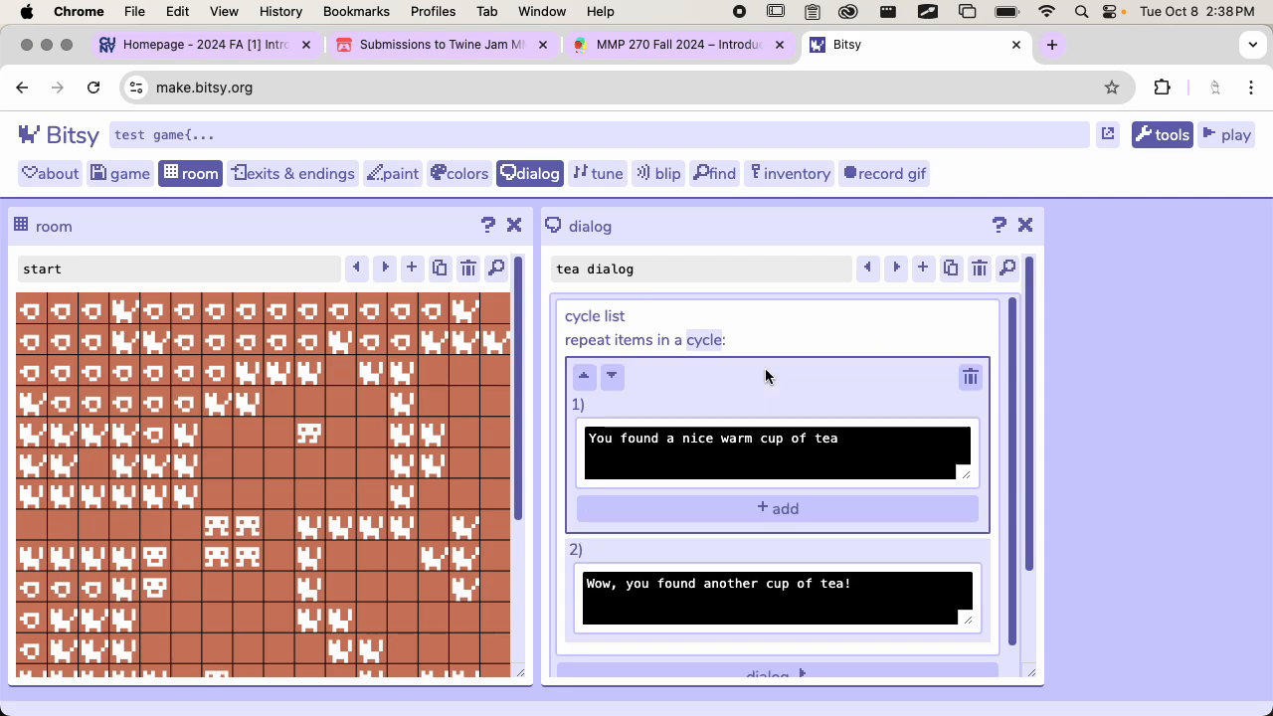
scroll(757, 554, "down", 2)
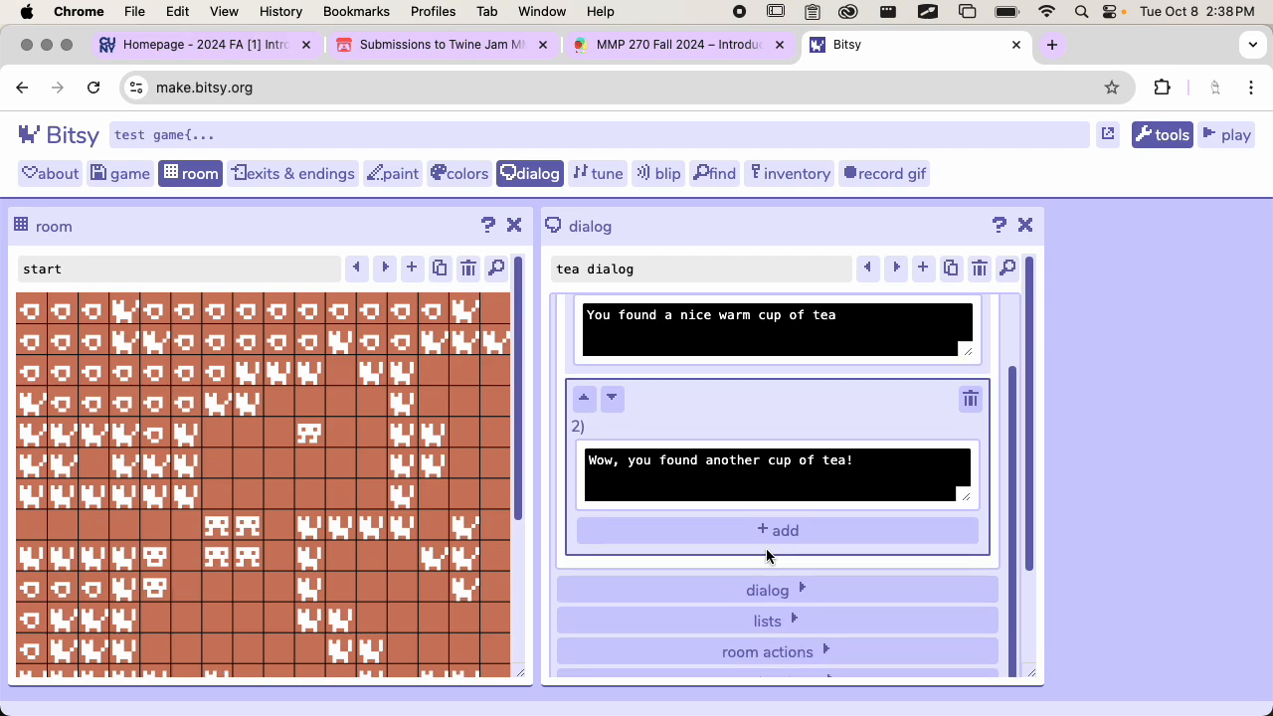
left_click(781, 531)
scroll(808, 534, "down", 1)
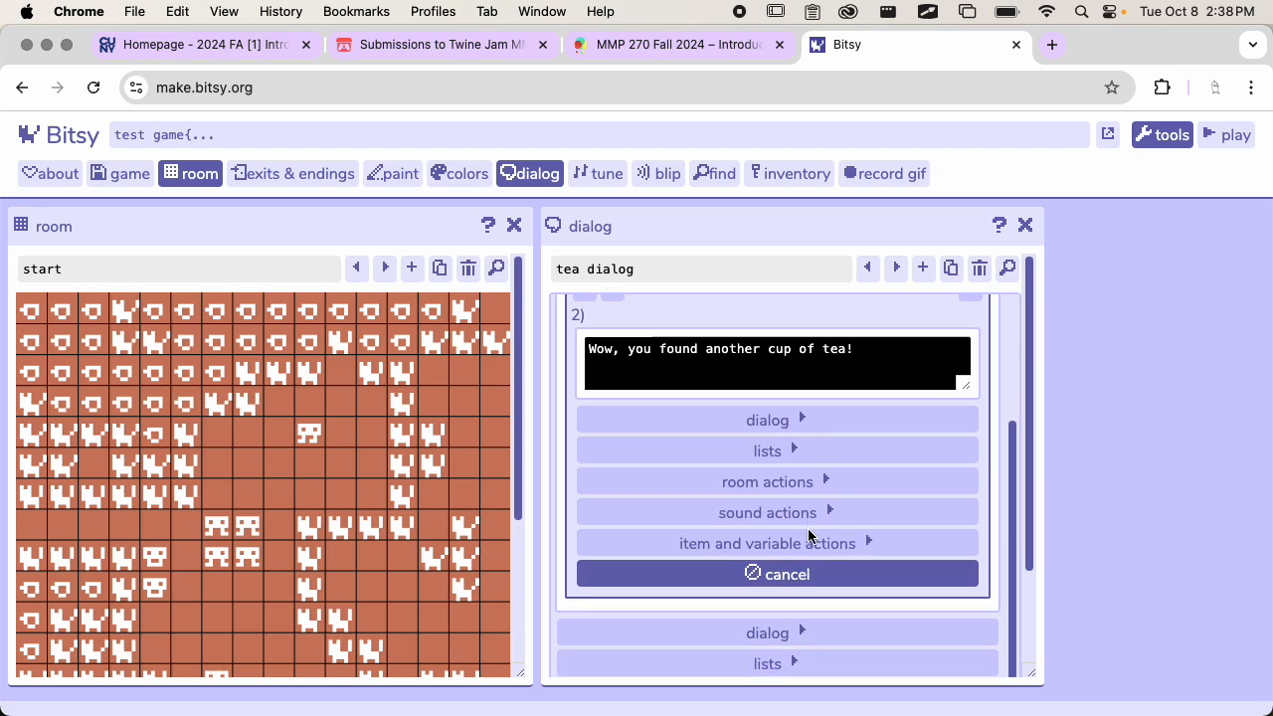
left_click(800, 574)
scroll(744, 416, "up", 3)
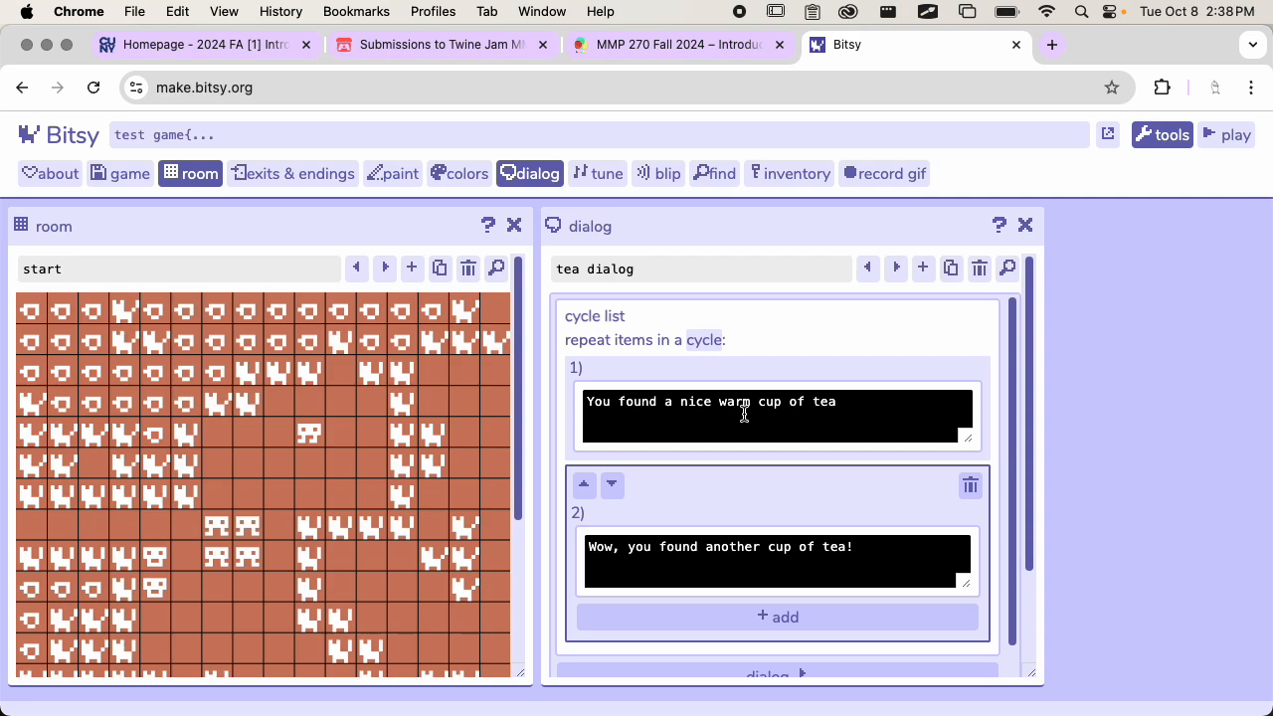
scroll(781, 462, "down", 5)
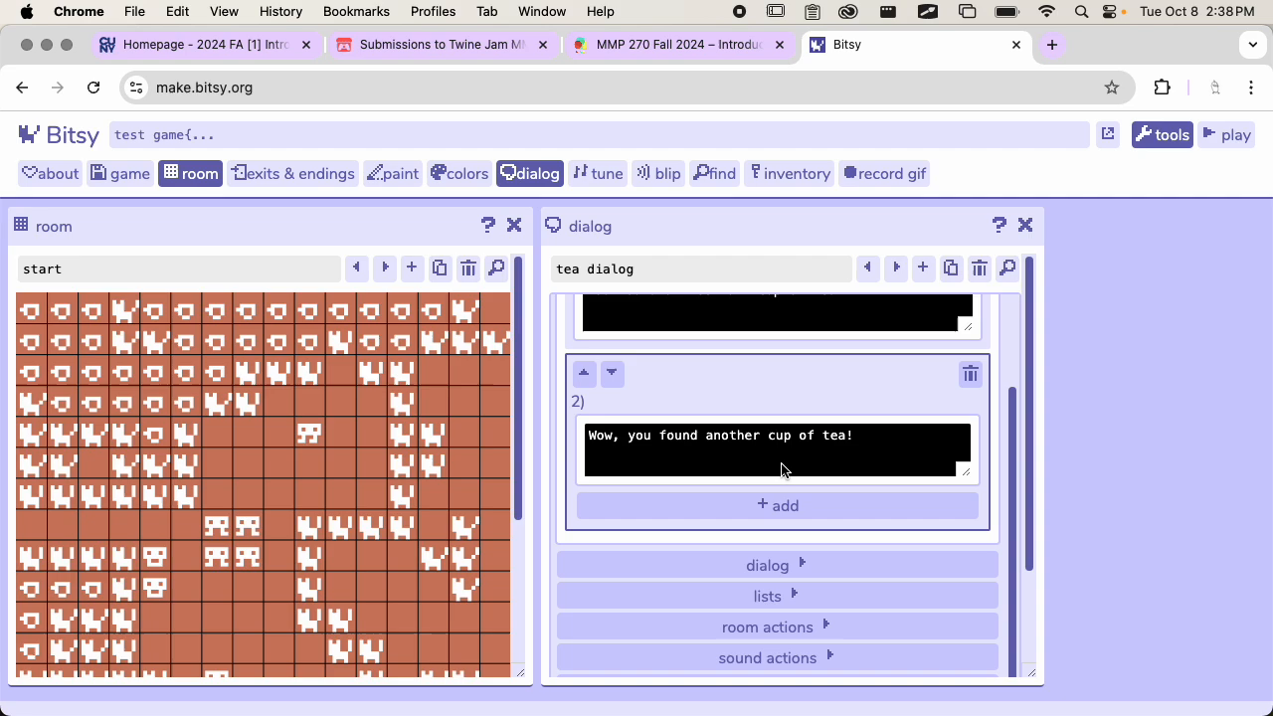
left_click(813, 612)
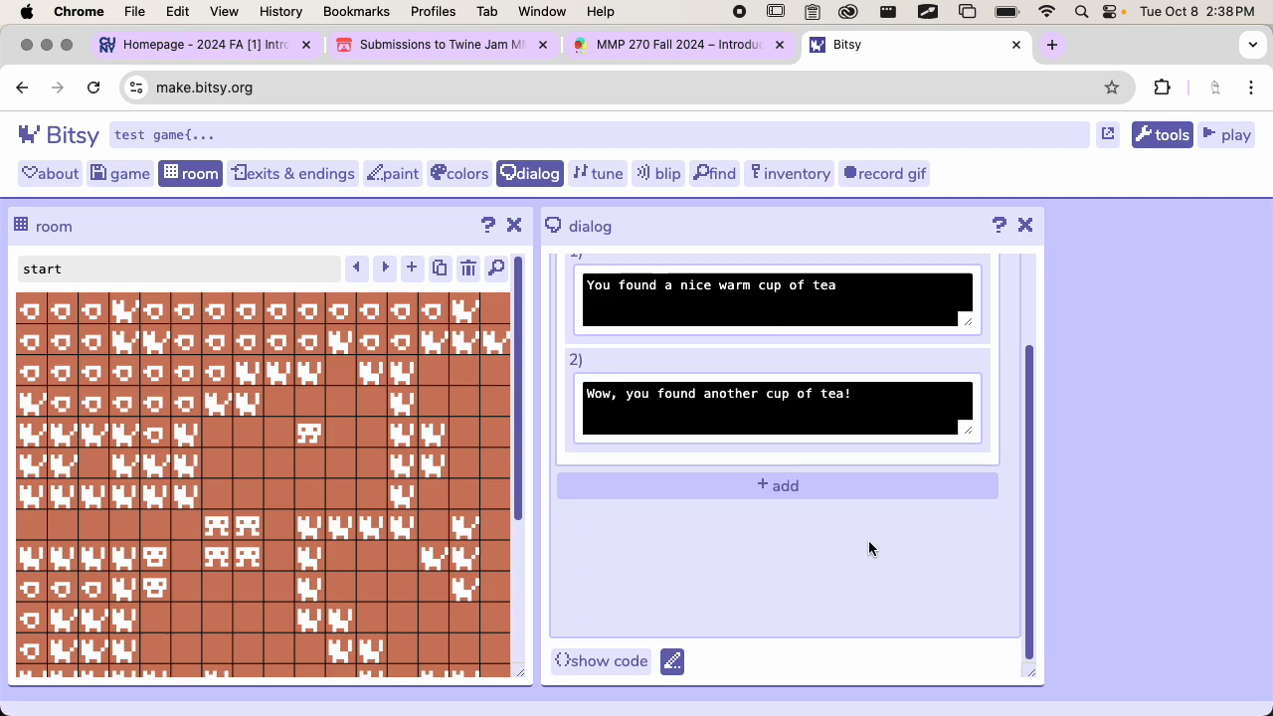
Select the cycle list and add a third and a fourth option to it
scroll(868, 540, "up", 3)
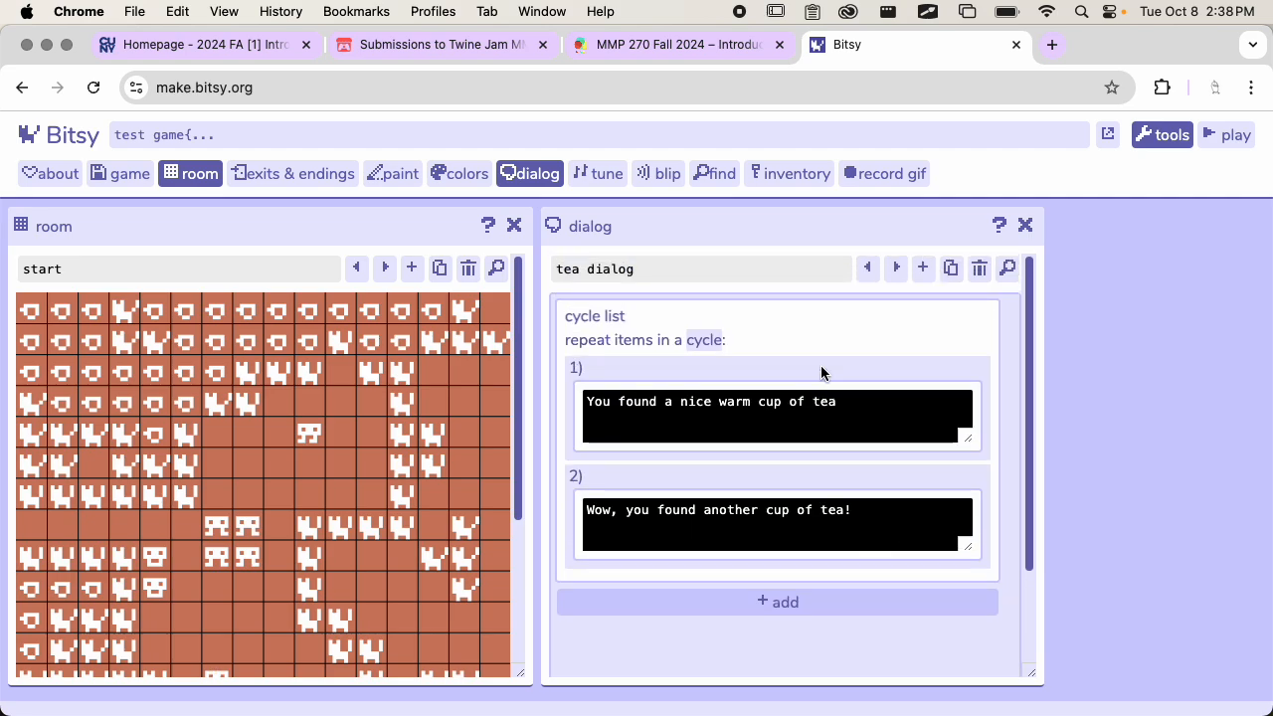
left_click(773, 316)
scroll(792, 348, "down", 2)
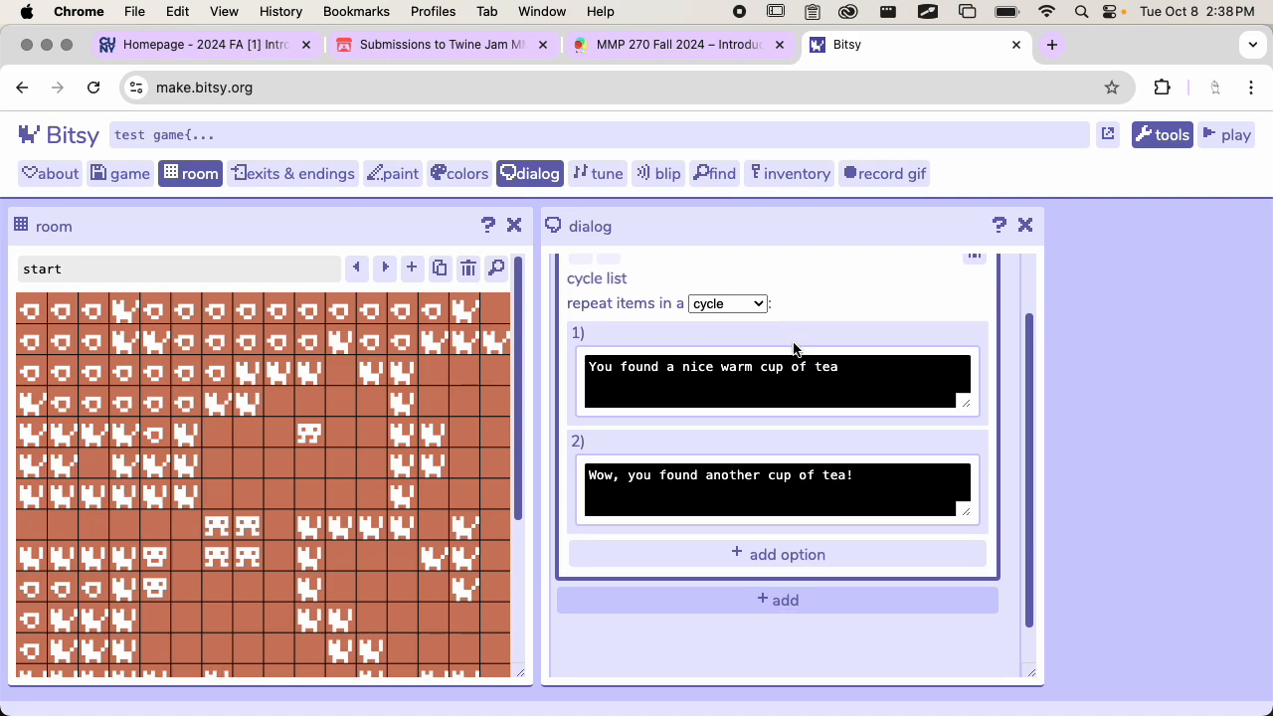
scroll(808, 455, "up", 2)
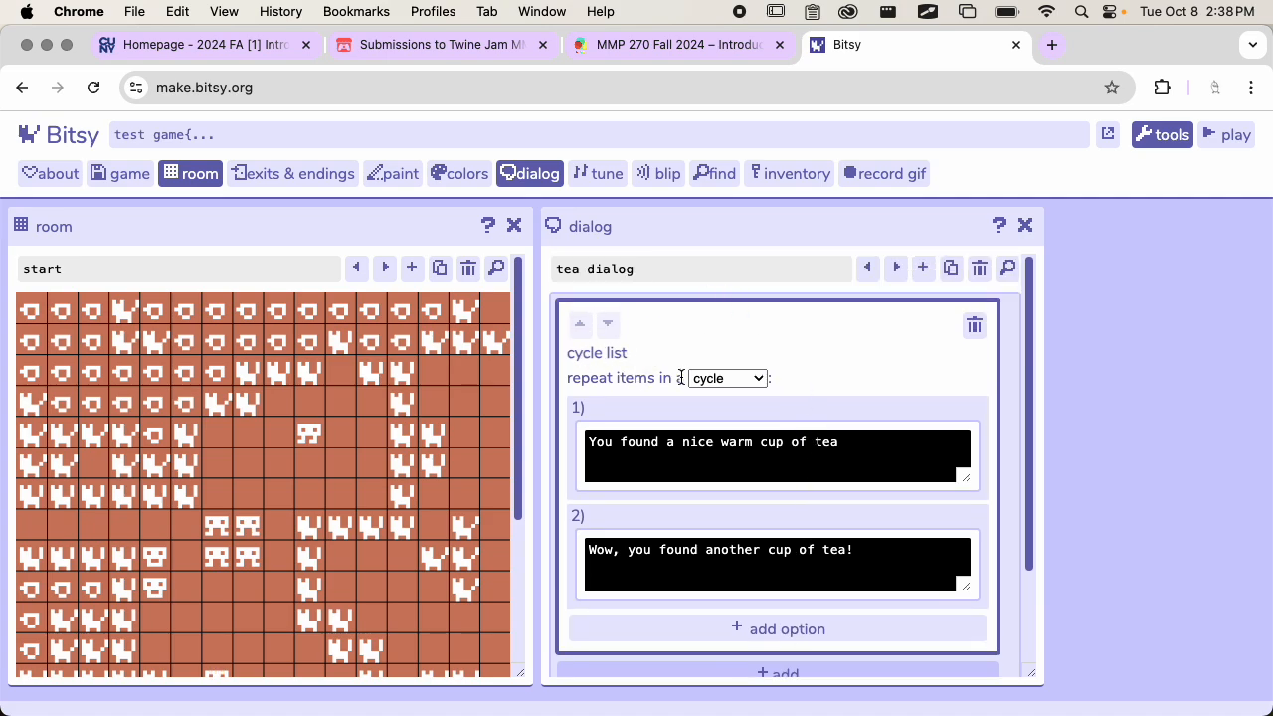
scroll(681, 379, "down", 1)
left_click(735, 578)
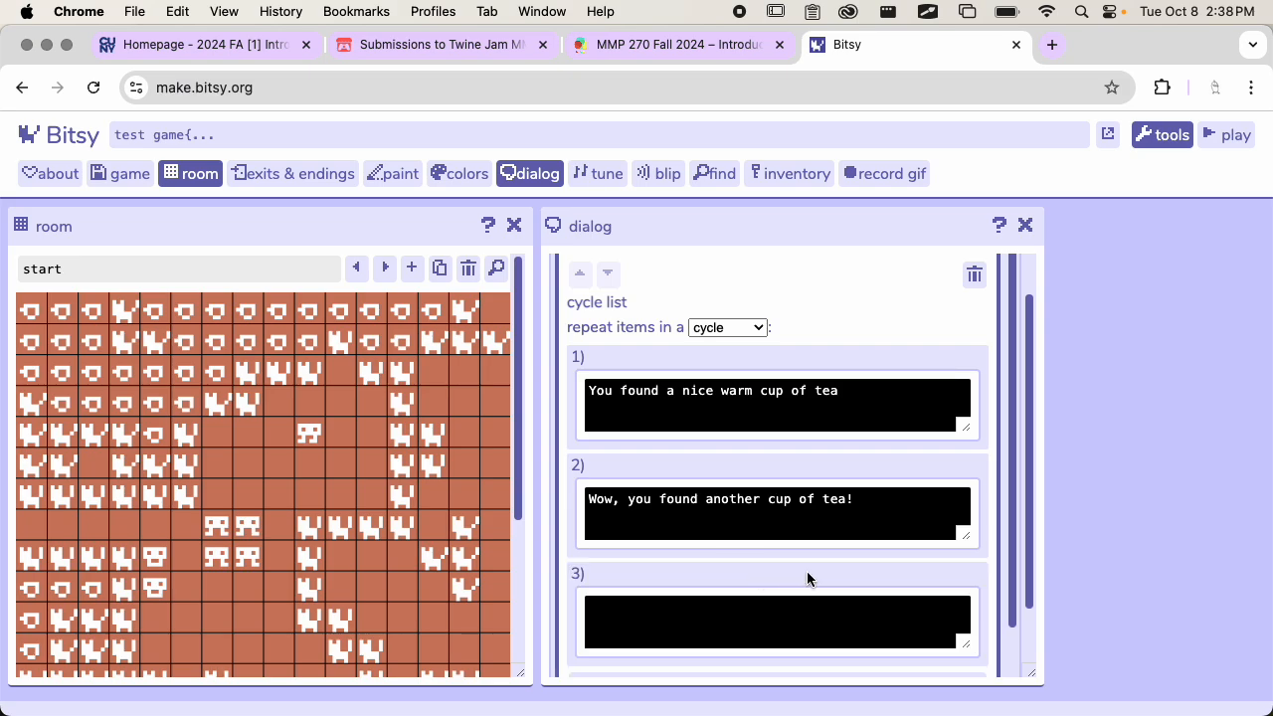
scroll(807, 577, "down", 1)
left_click(804, 611)
scroll(837, 517, "down", 2)
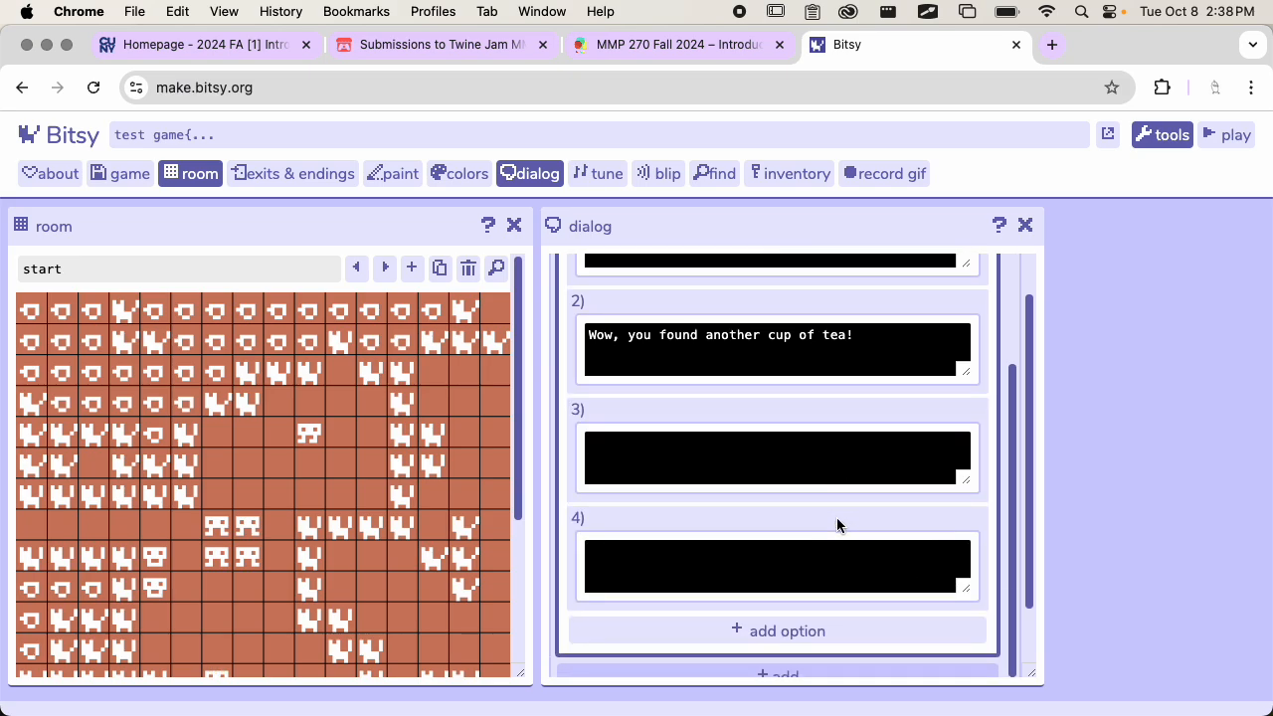
Fill the third option with "You really love tea!" and the fourth with "I don't have anything else to say."
scroll(836, 522, "up", 2)
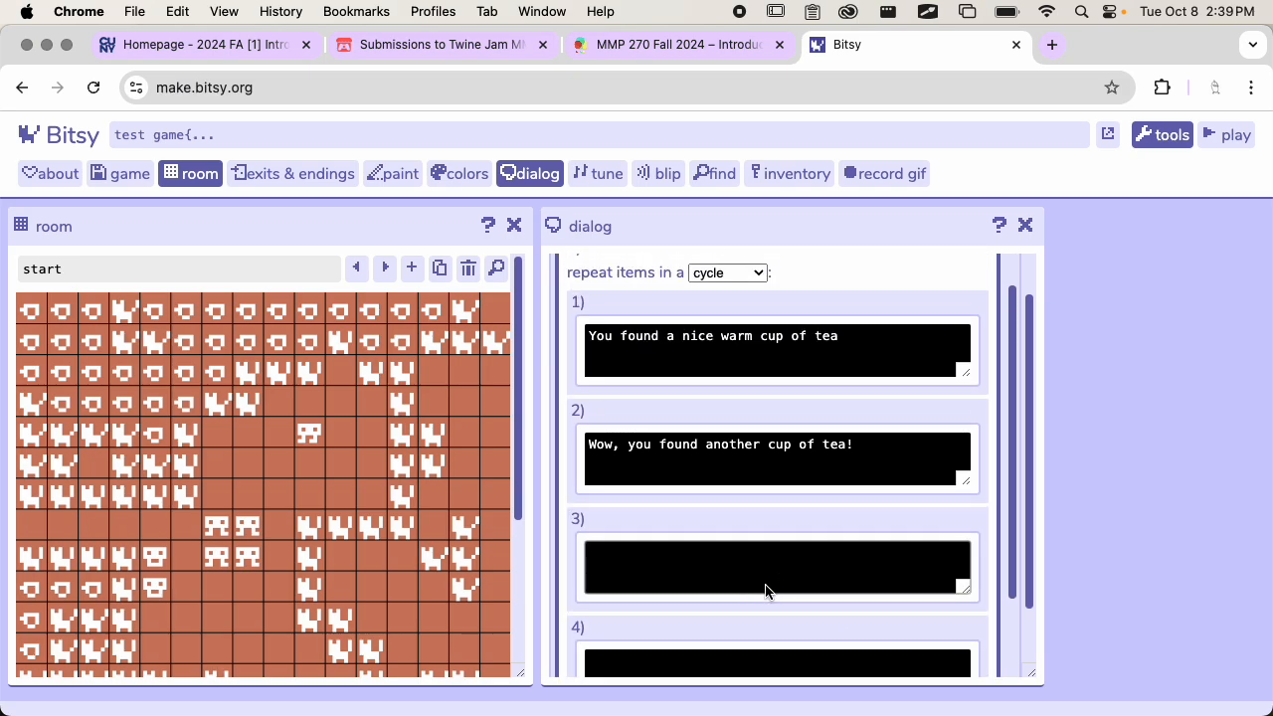
left_click(687, 576)
type("You really love tea!")
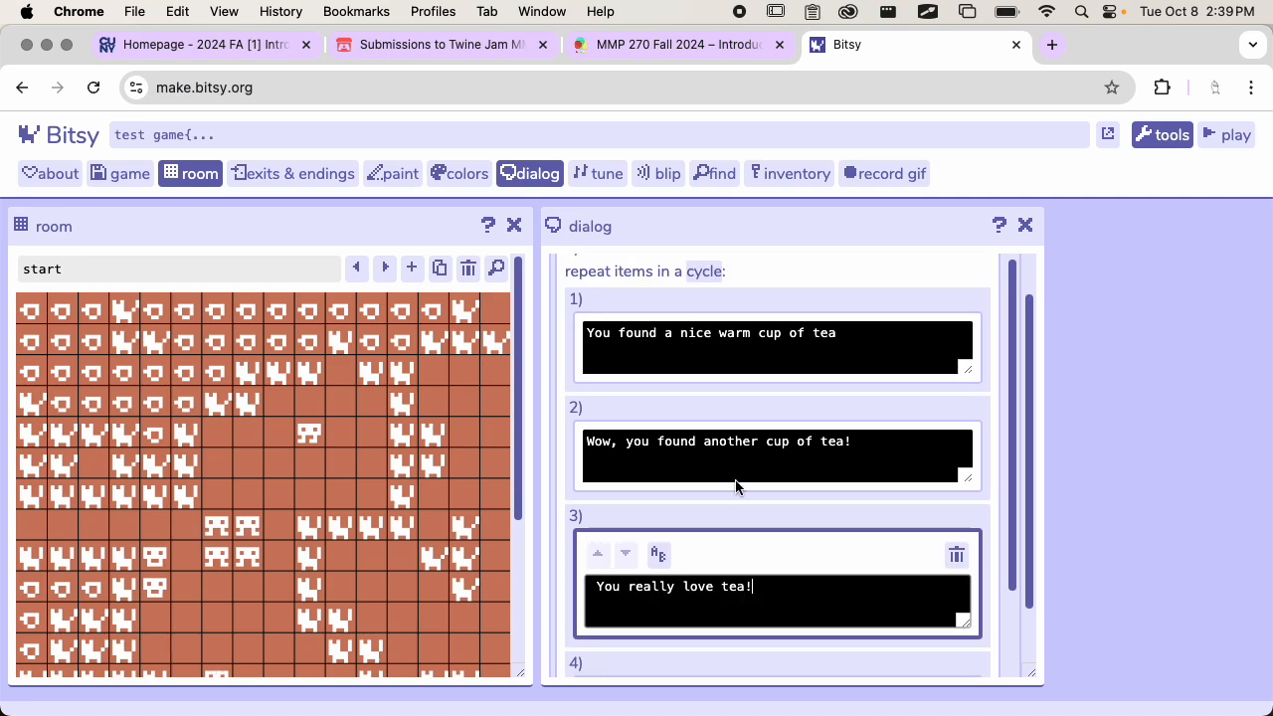
scroll(737, 485, "down", 2)
left_click(705, 603)
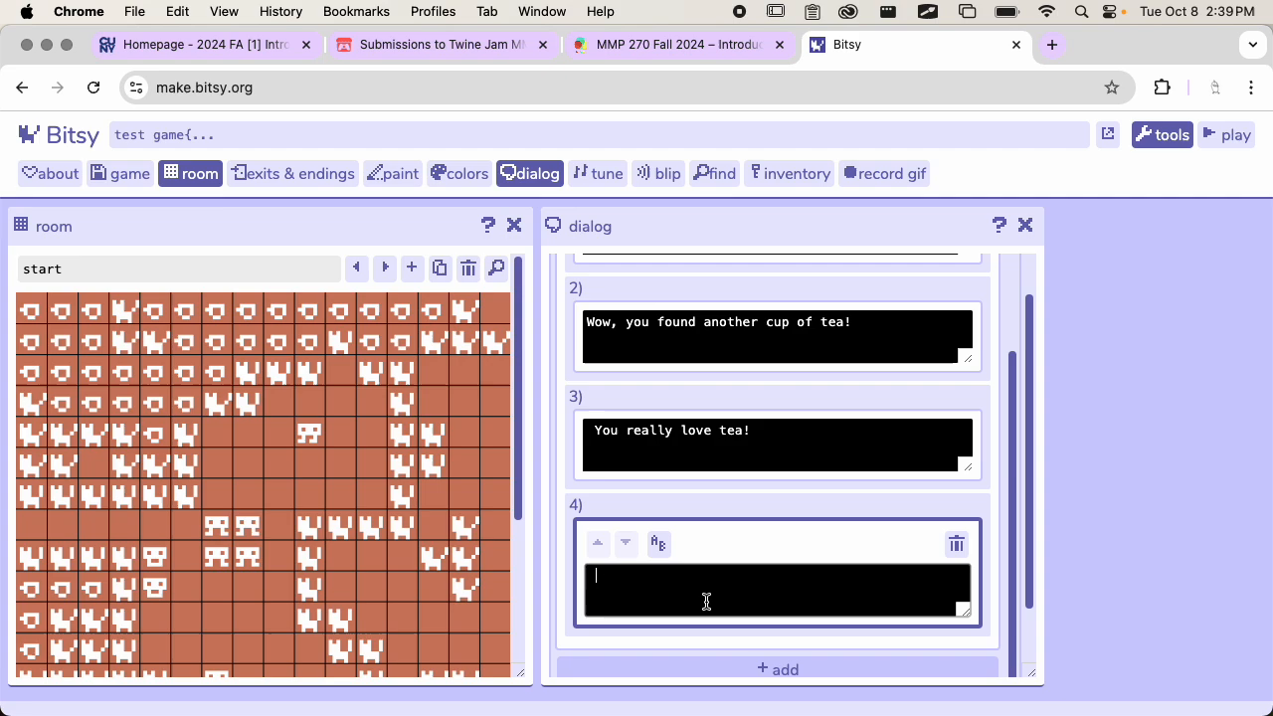
type("I don't h")
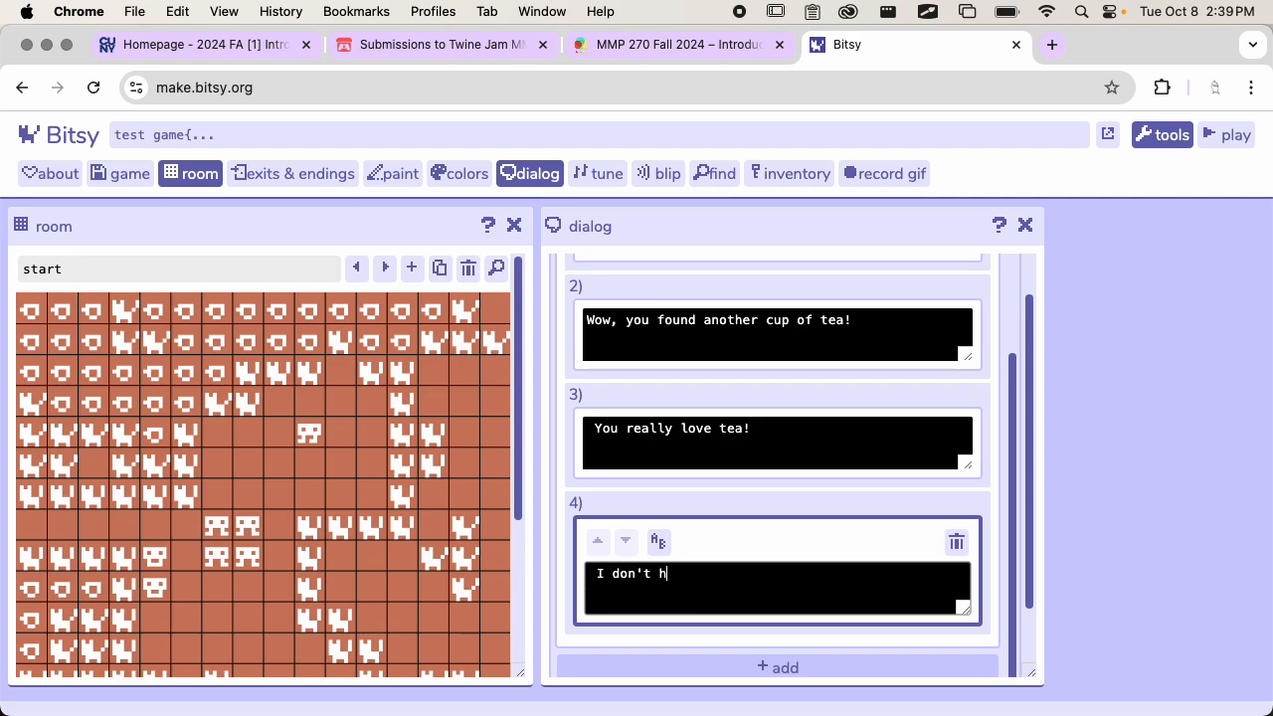
type("ave anything else to ")
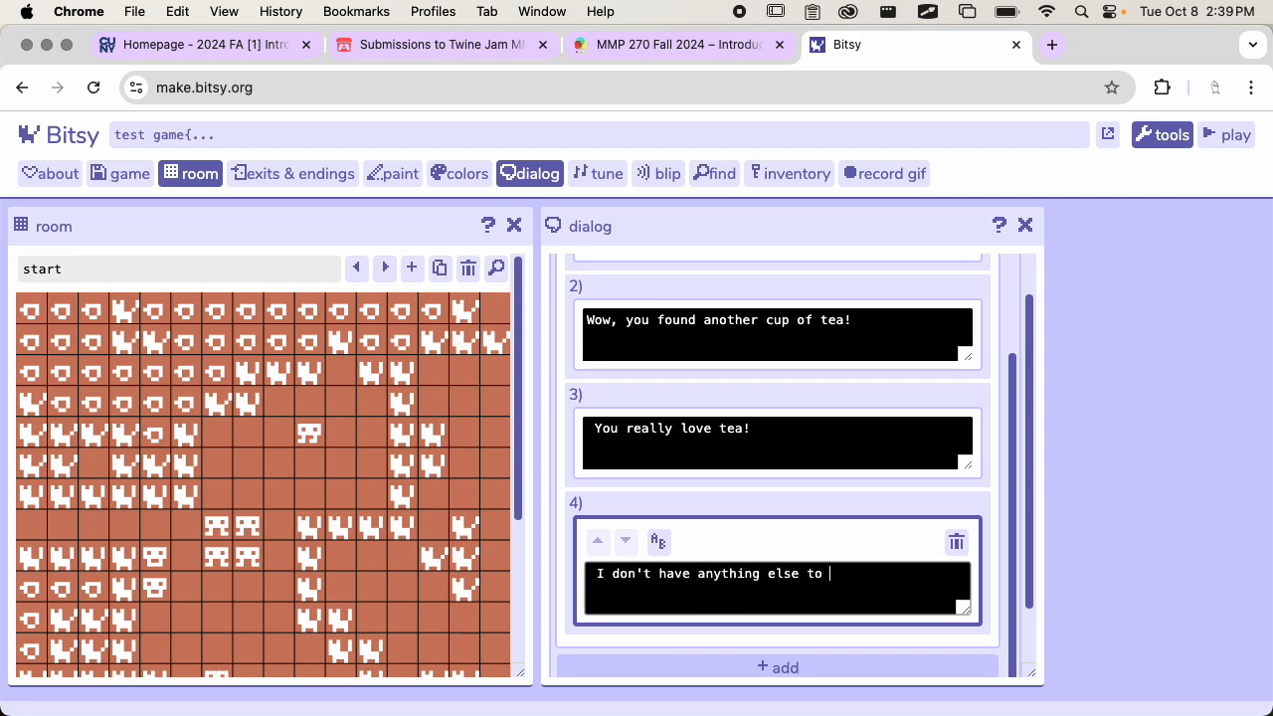
type("say.")
Start playtesting the game, dismiss the title and walk the avatar down to the first cup of tea
scroll(731, 443, "up", 3)
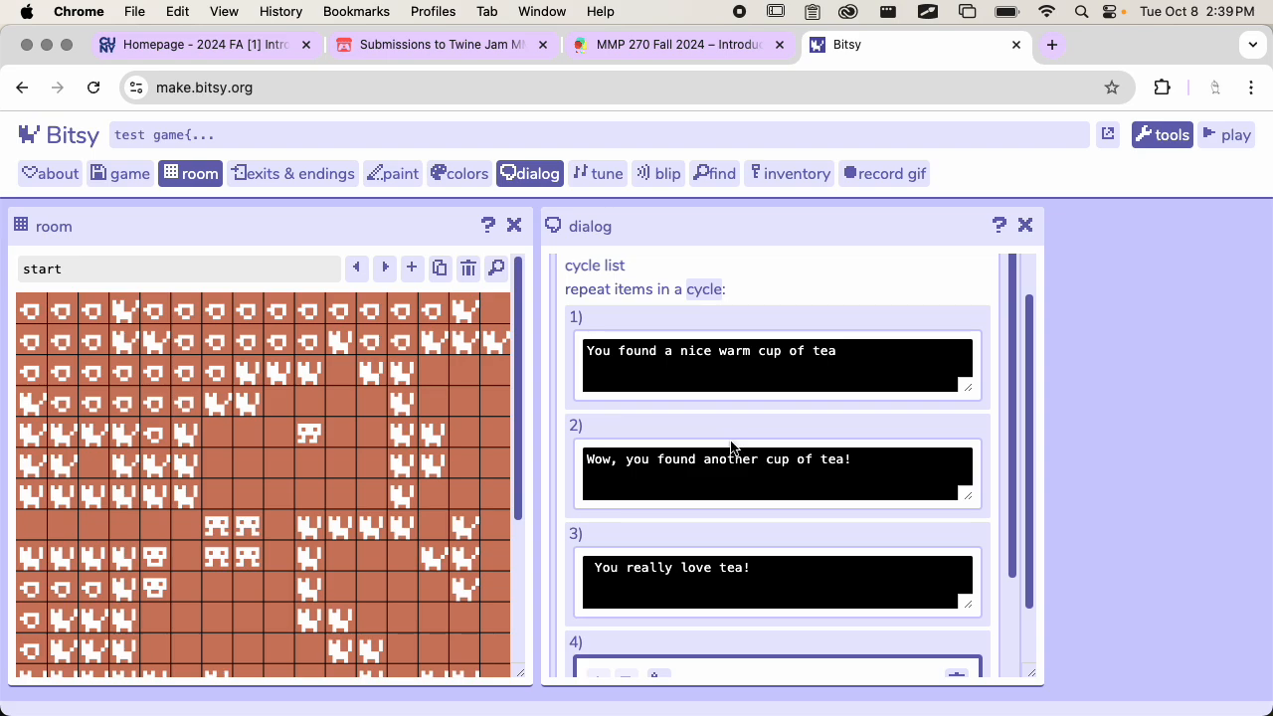
left_click(1209, 137)
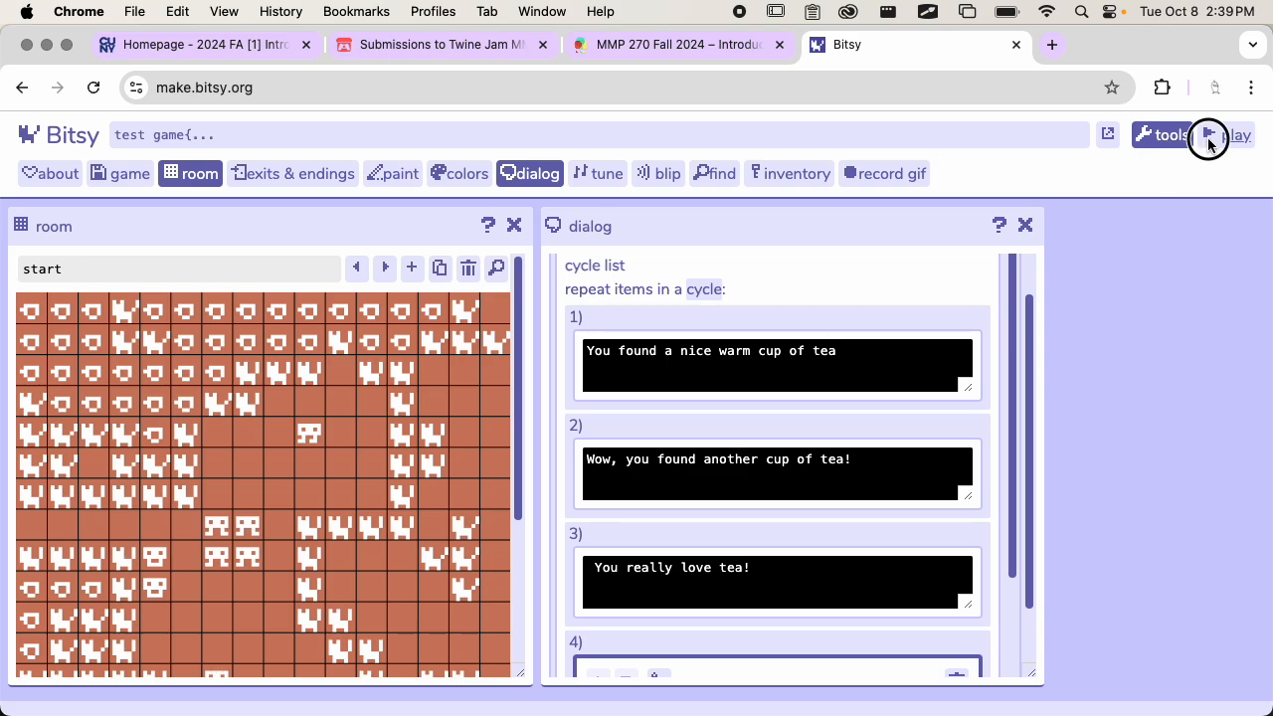
scroll(332, 477, "down", 1)
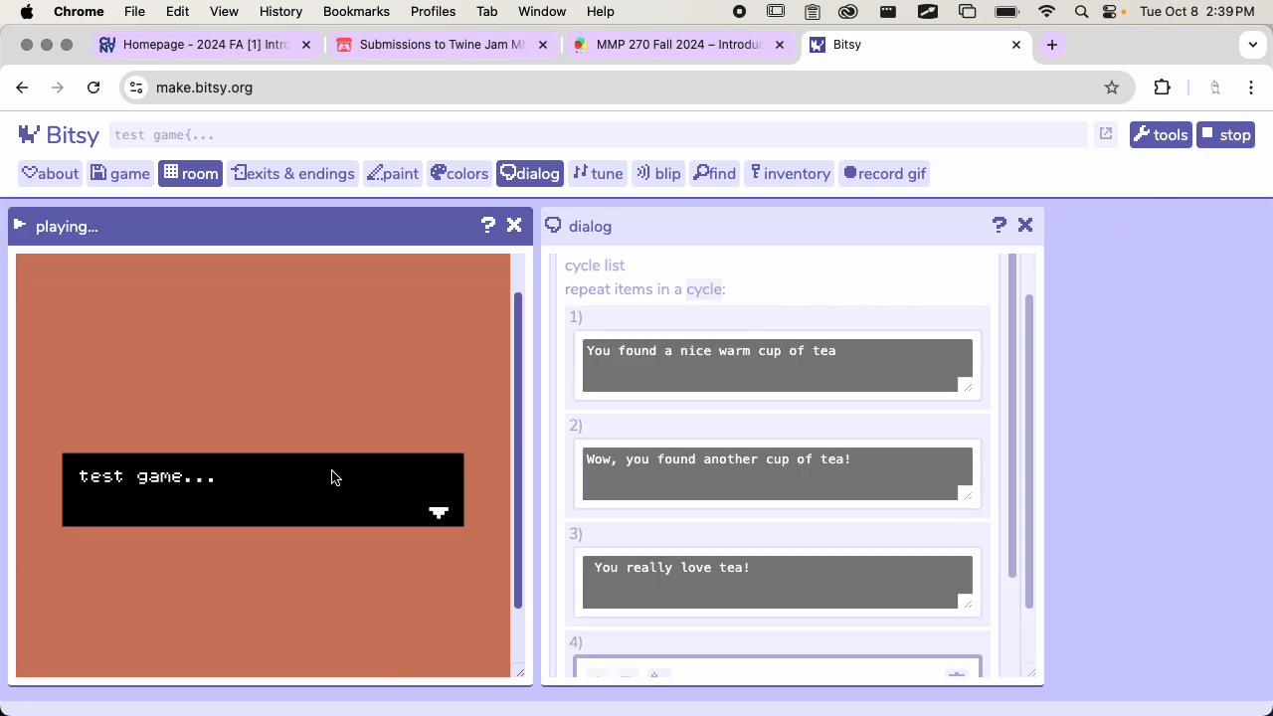
key("Down")
key("Left")
key("Down")
key("Down")
key("Down")
key("Left")
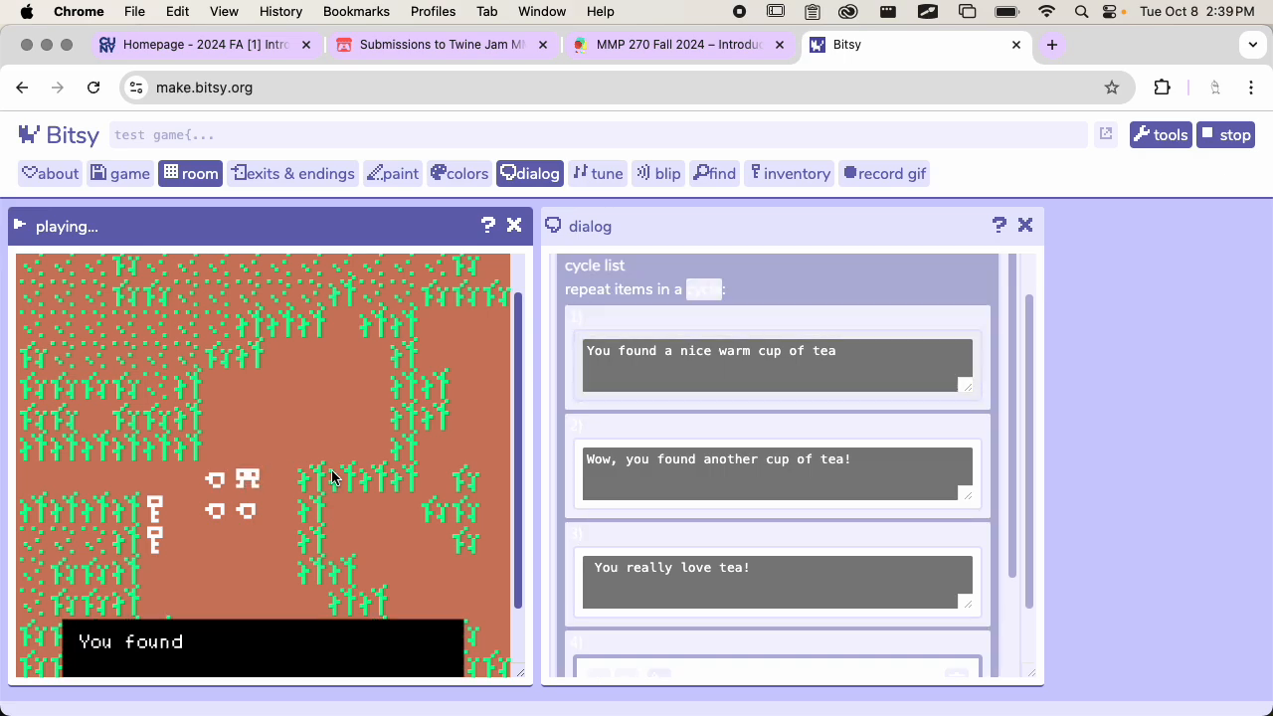
Collect the remaining cups of tea to test every option of the cycle list, and stop the playtest
scroll(331, 475, "down", 2)
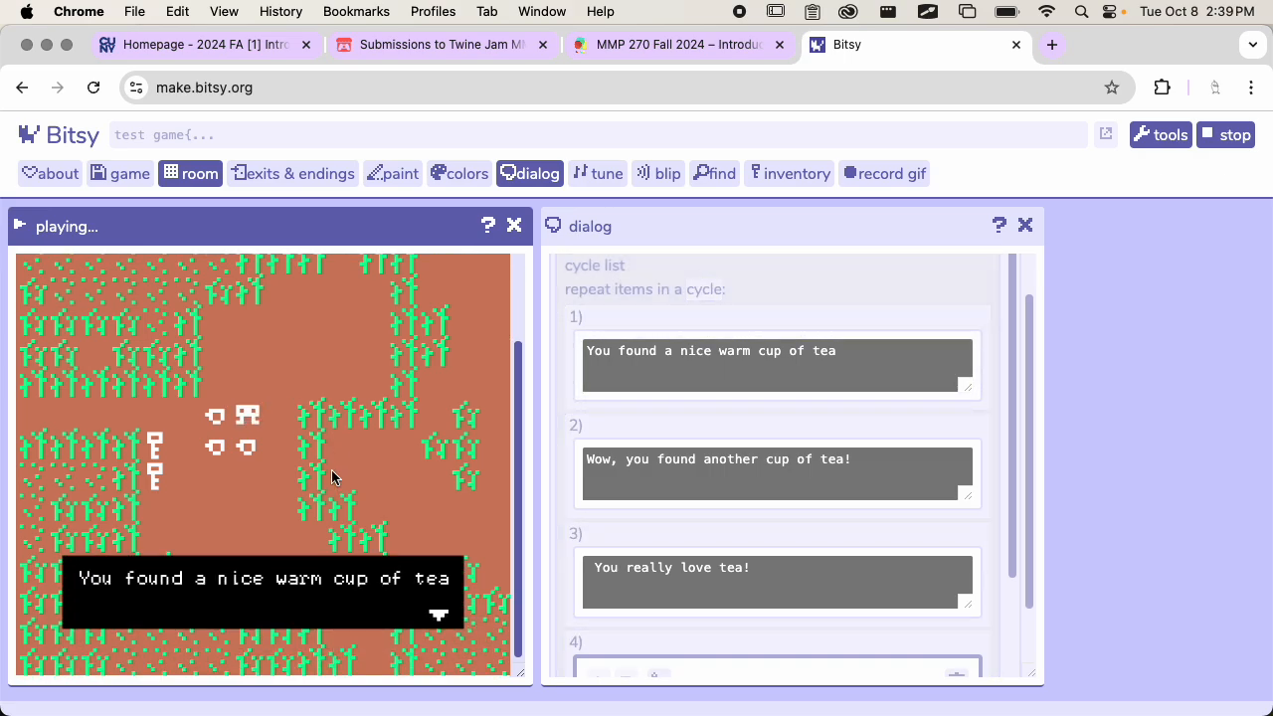
key("Left")
key("Left")
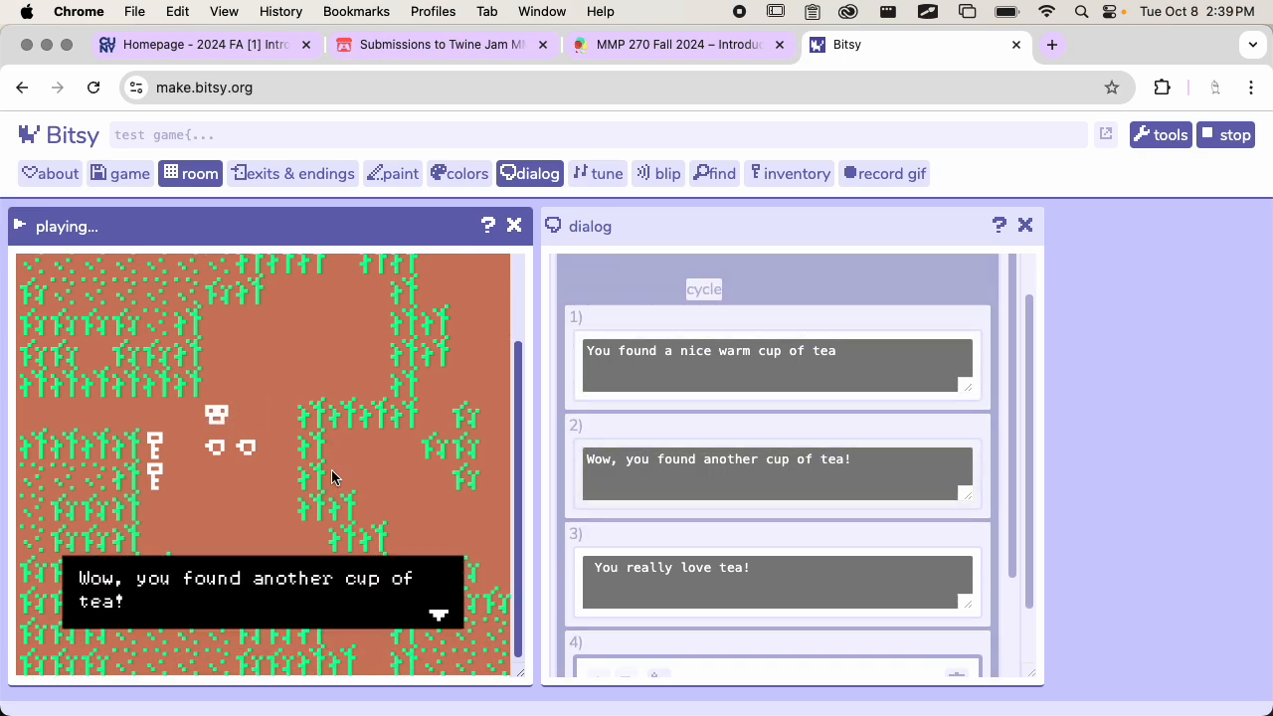
key("Down")
key("Down")
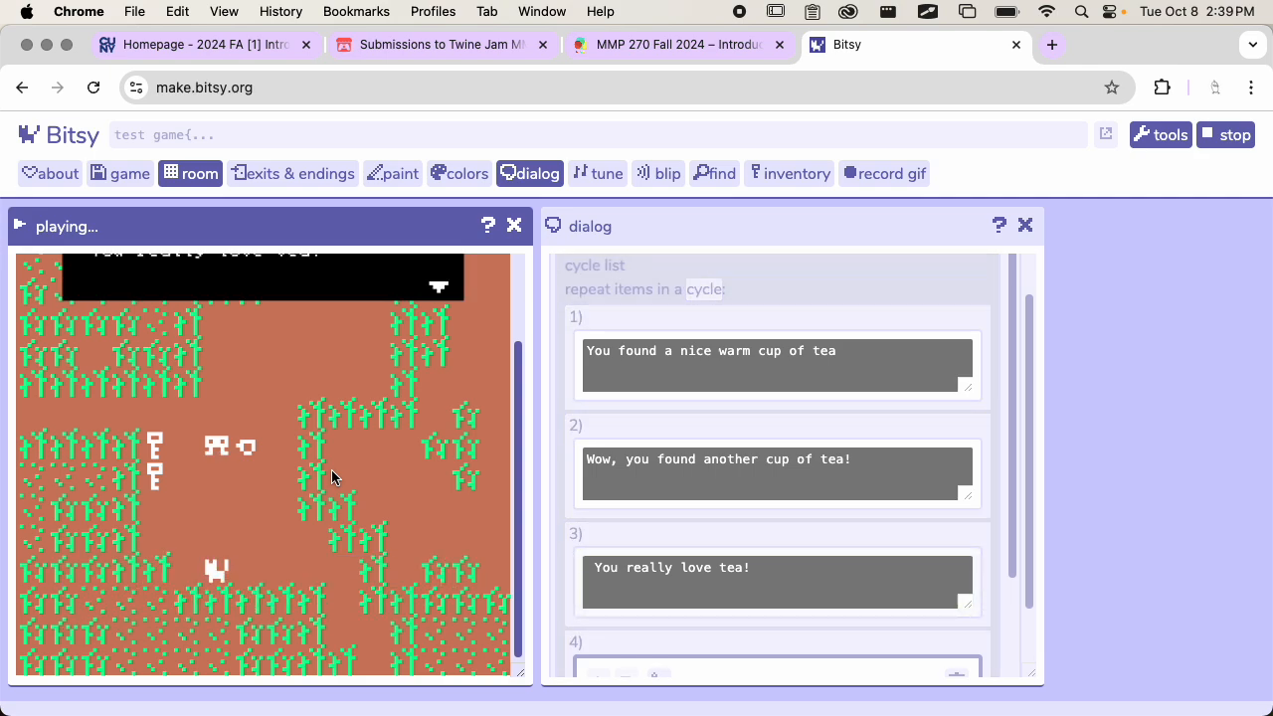
scroll(331, 469, "up", 2)
key("Down")
key("Right")
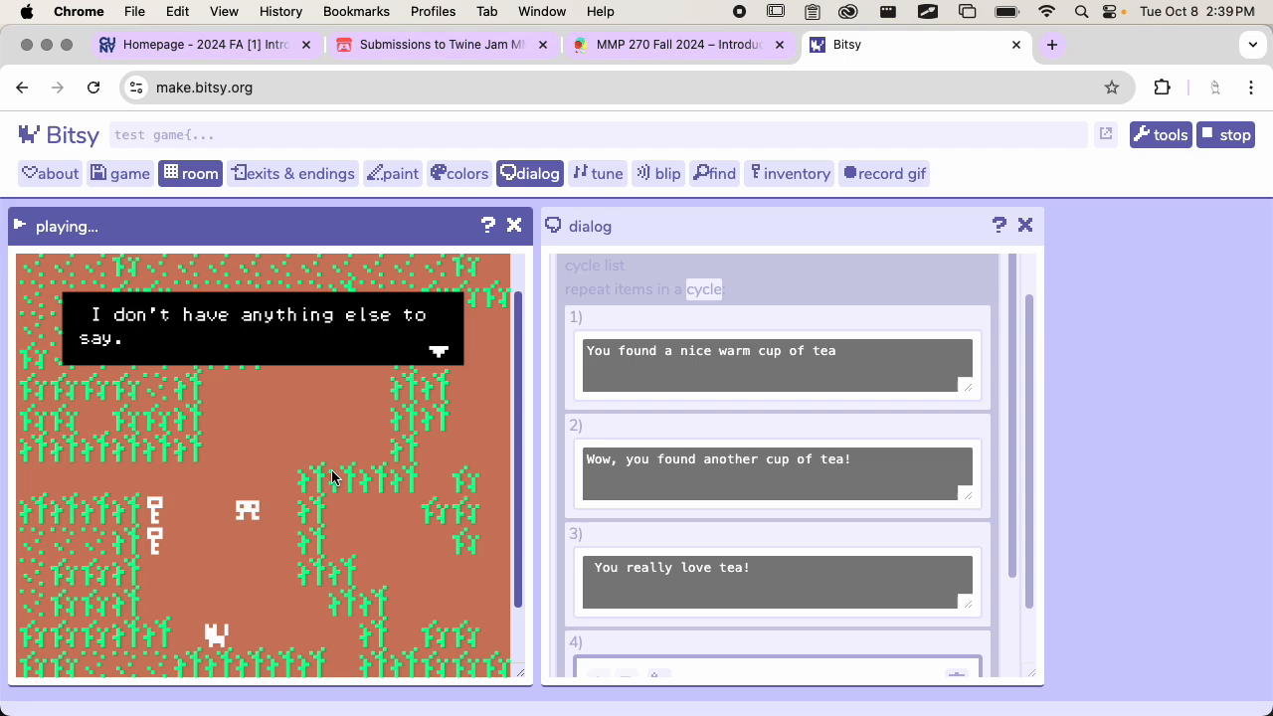
key("Right")
left_click(667, 530)
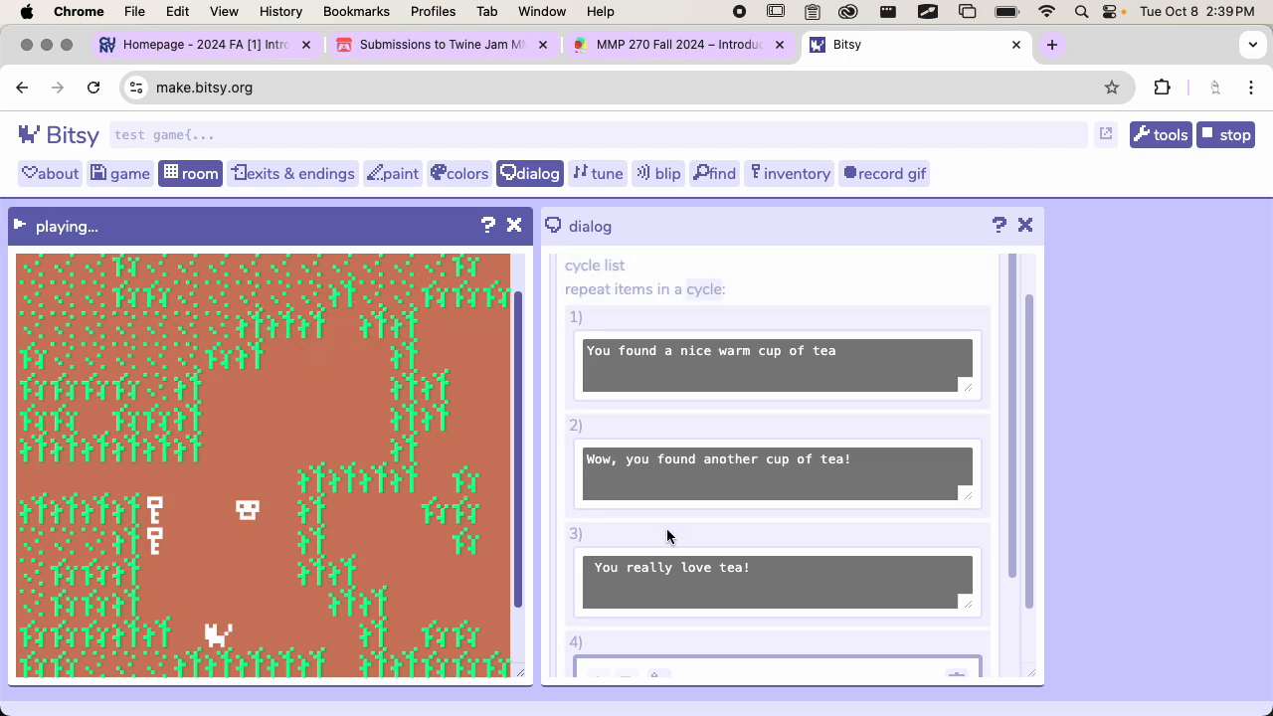
left_click(1230, 141)
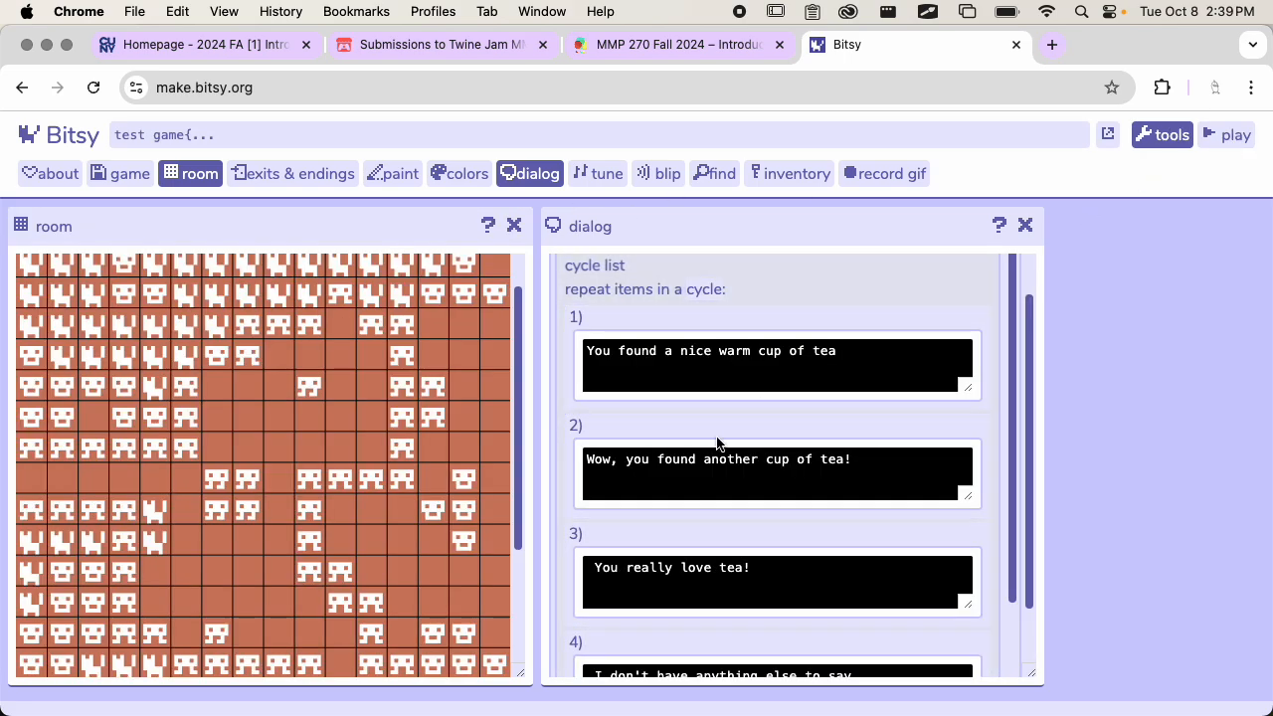
Remove the leading space from the cycle list's fourth option, "I don't have anything else to say."
scroll(715, 436, "down", 2)
left_click(605, 569)
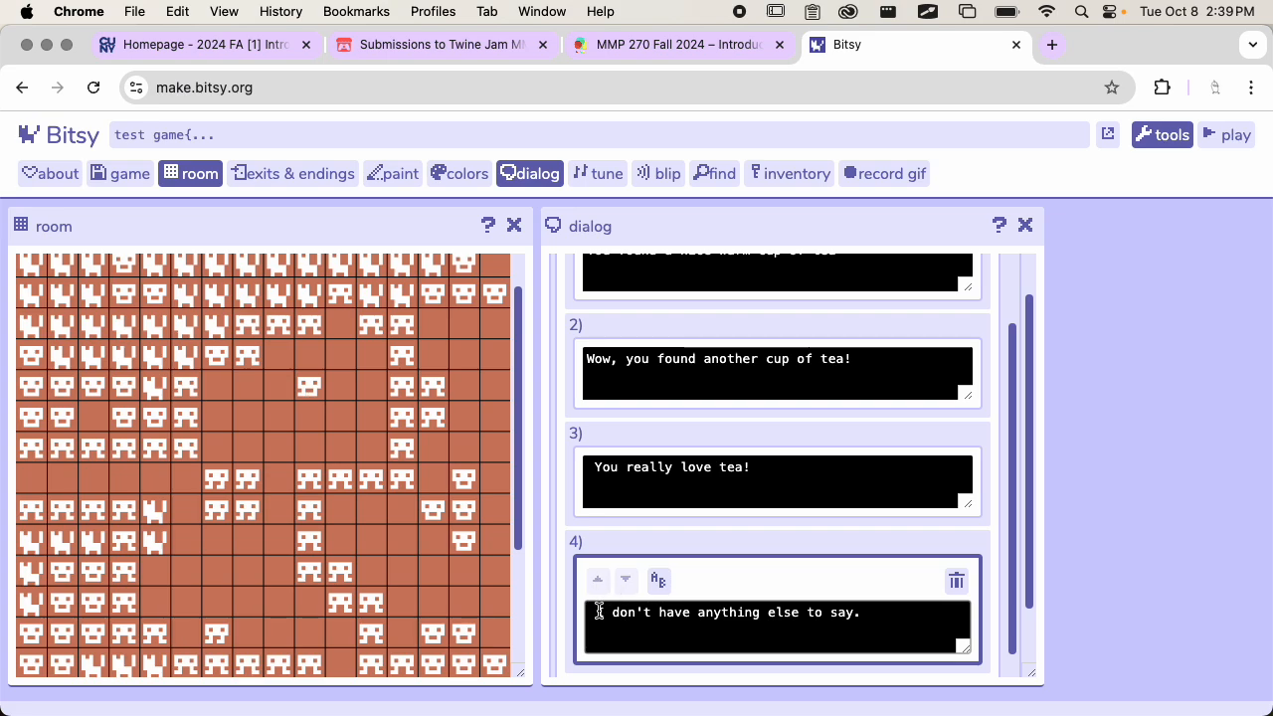
key("Delete")
scroll(710, 520, "down", 1)
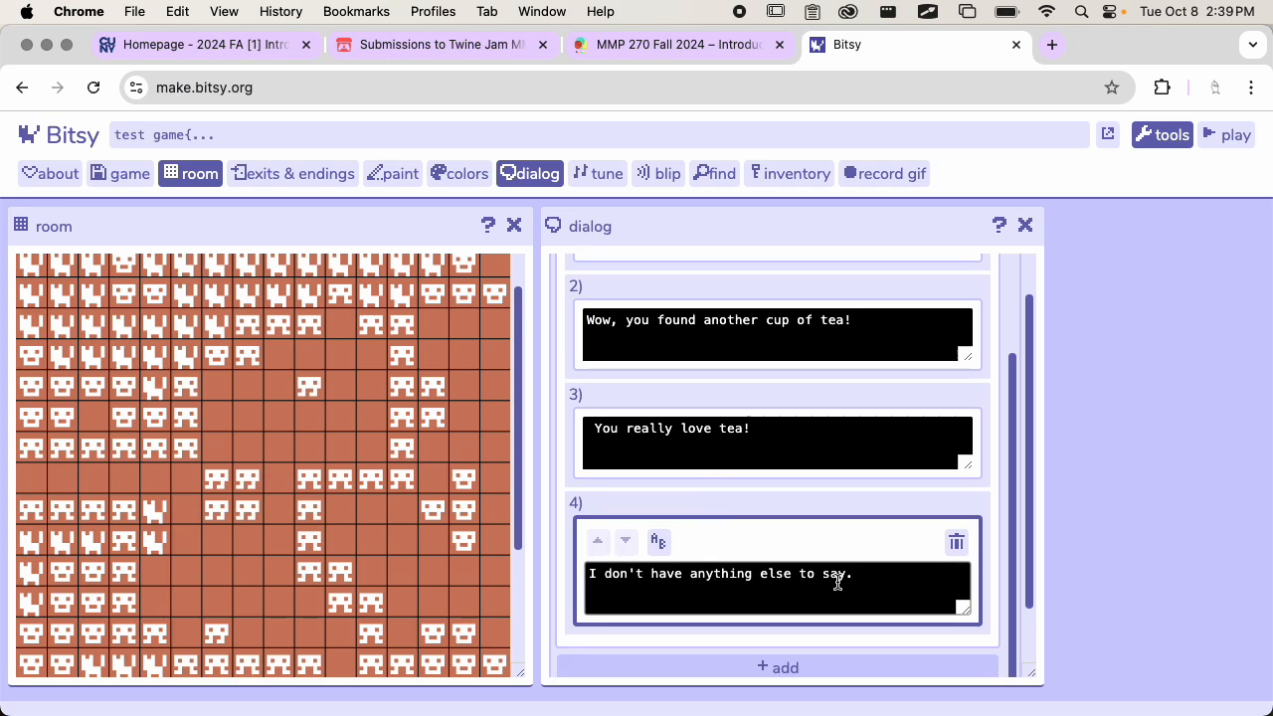
Show the tea dialog as code and highlight the four item lines inside the cycle block
scroll(775, 626, "down", 1)
left_click(626, 672)
scroll(770, 404, "up", 1)
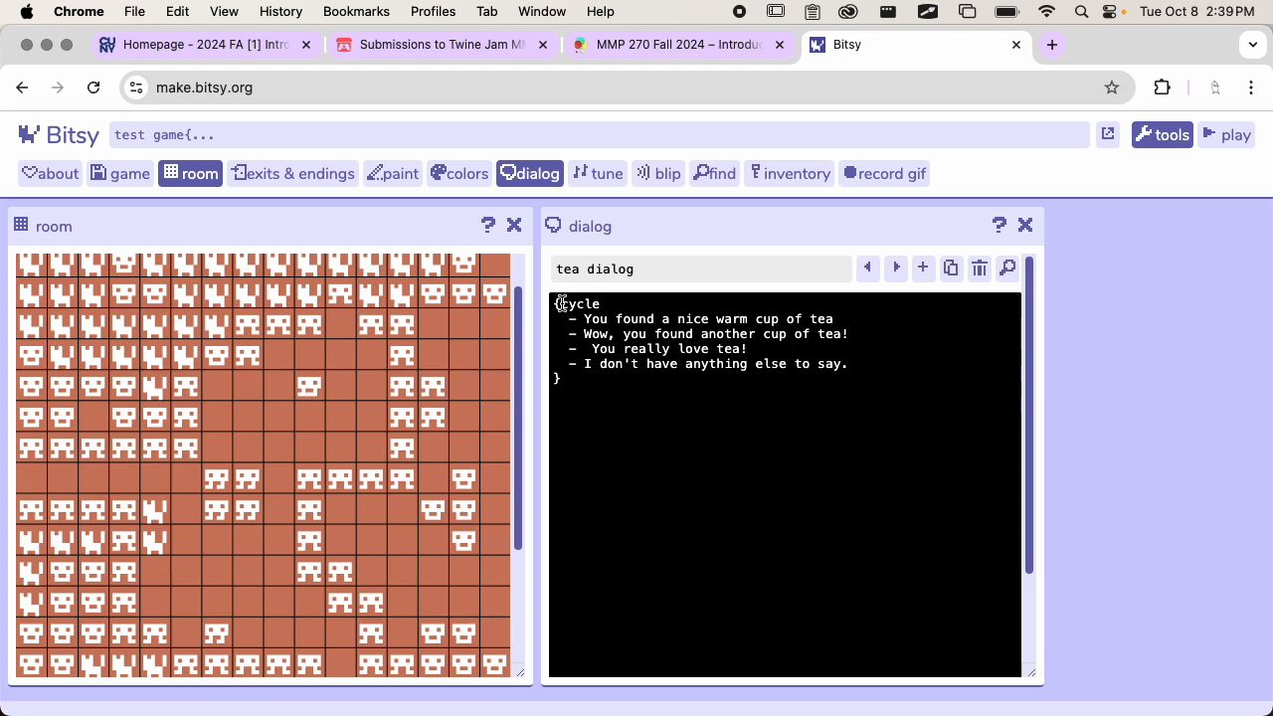
left_click_drag(560, 302, 853, 366)
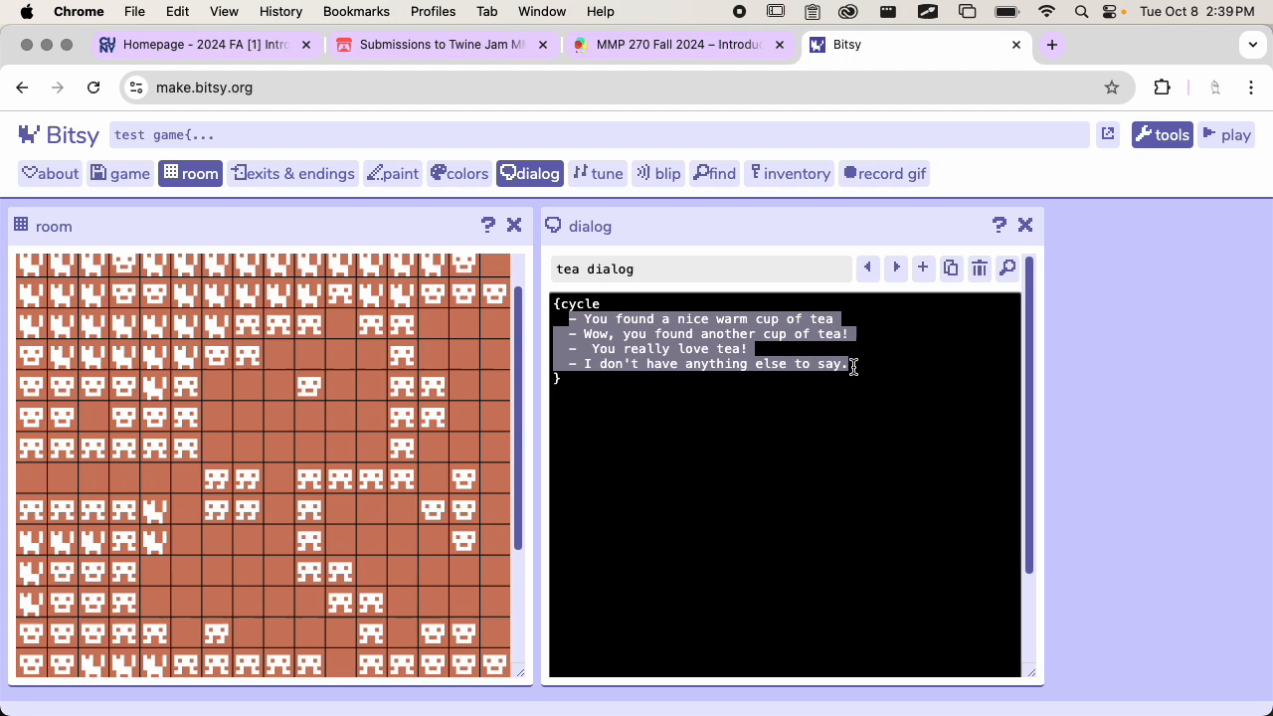
In the code, add a fifth cycle item "More stuff about tea!" and remove the extra space before "You really love tea!"
left_click(875, 361)
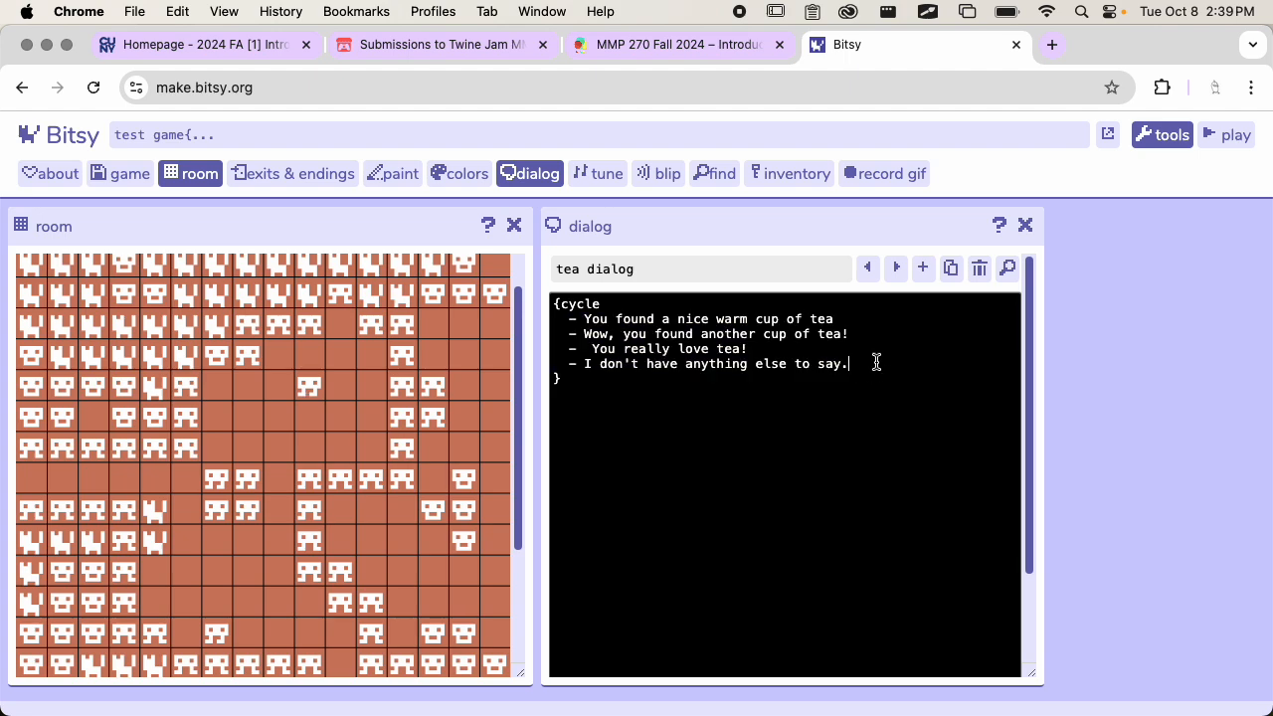
key("Return")
key("super+l")
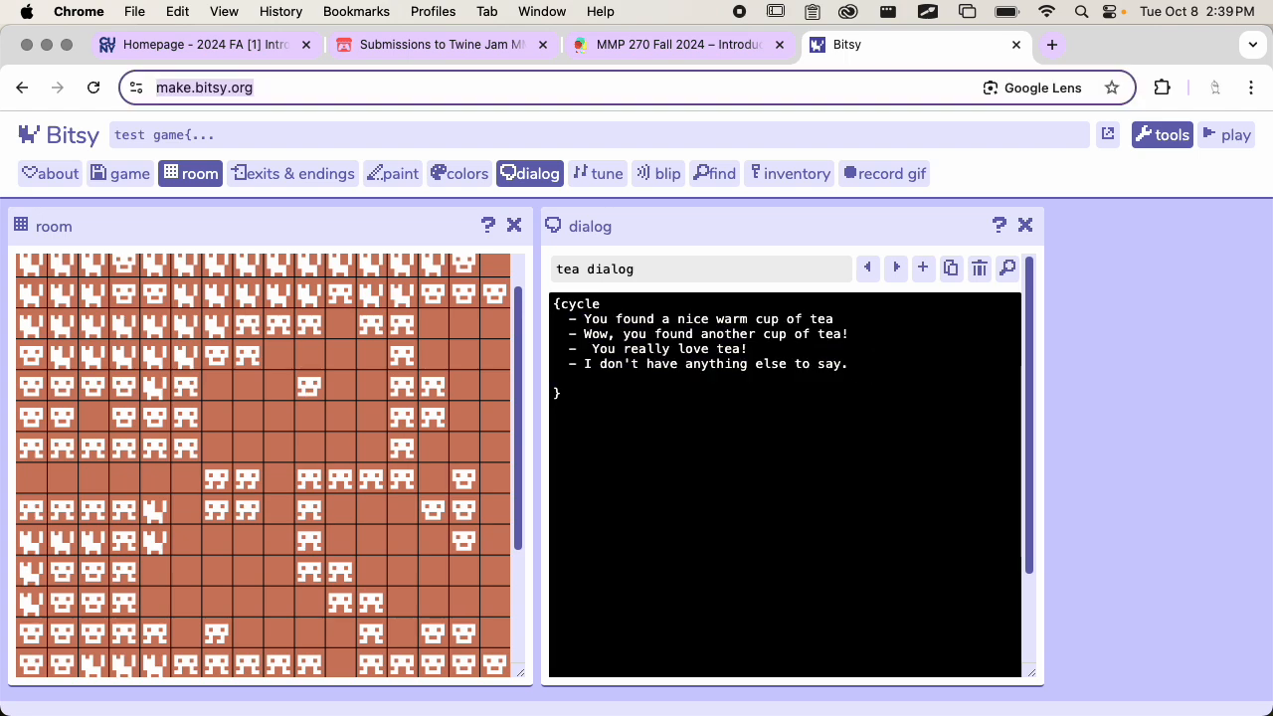
left_click(670, 378)
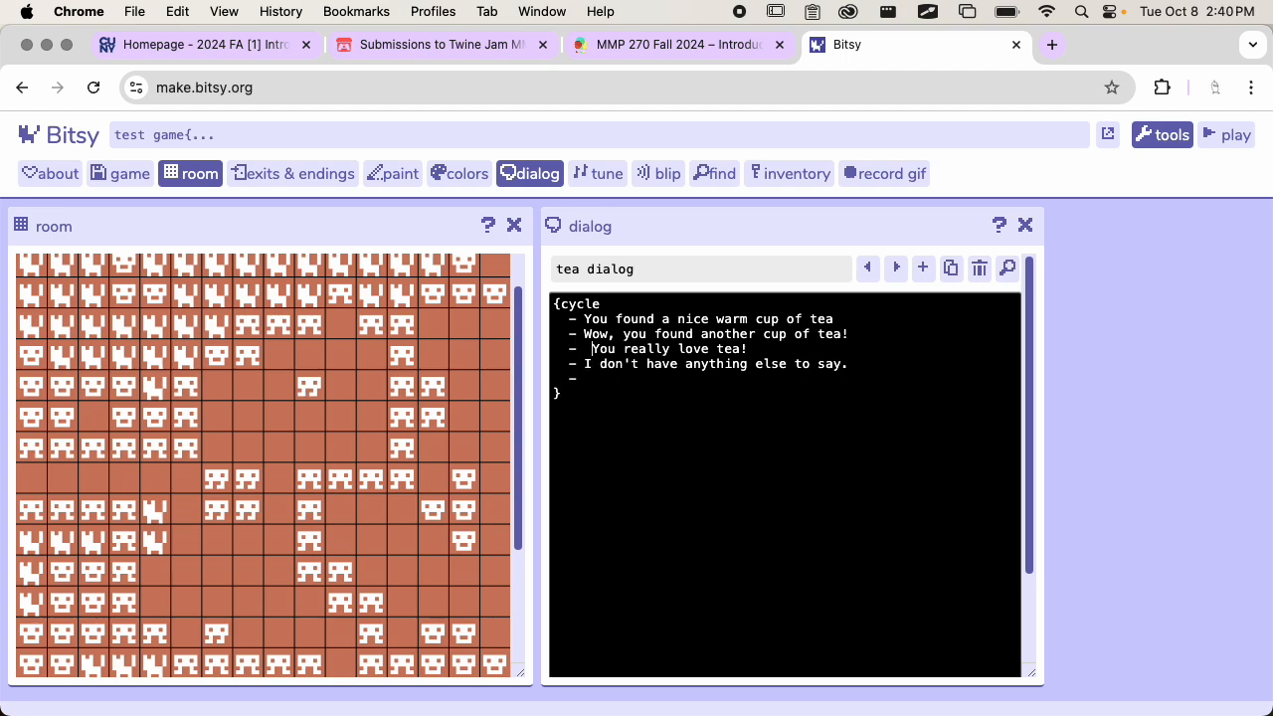
left_click(591, 348)
key("BackSpace")
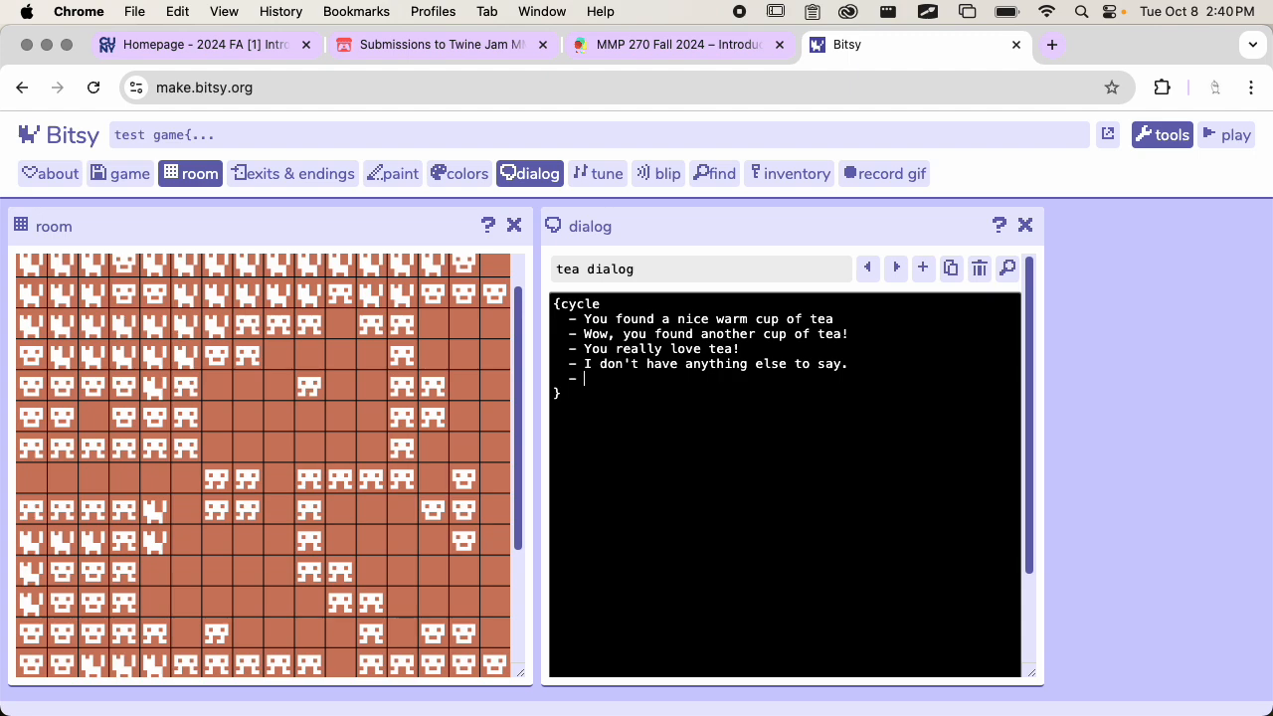
type("More stuff about tea!")
Hide the tea dialog's code and review all the options in the cycle list
scroll(798, 525, "down", 2)
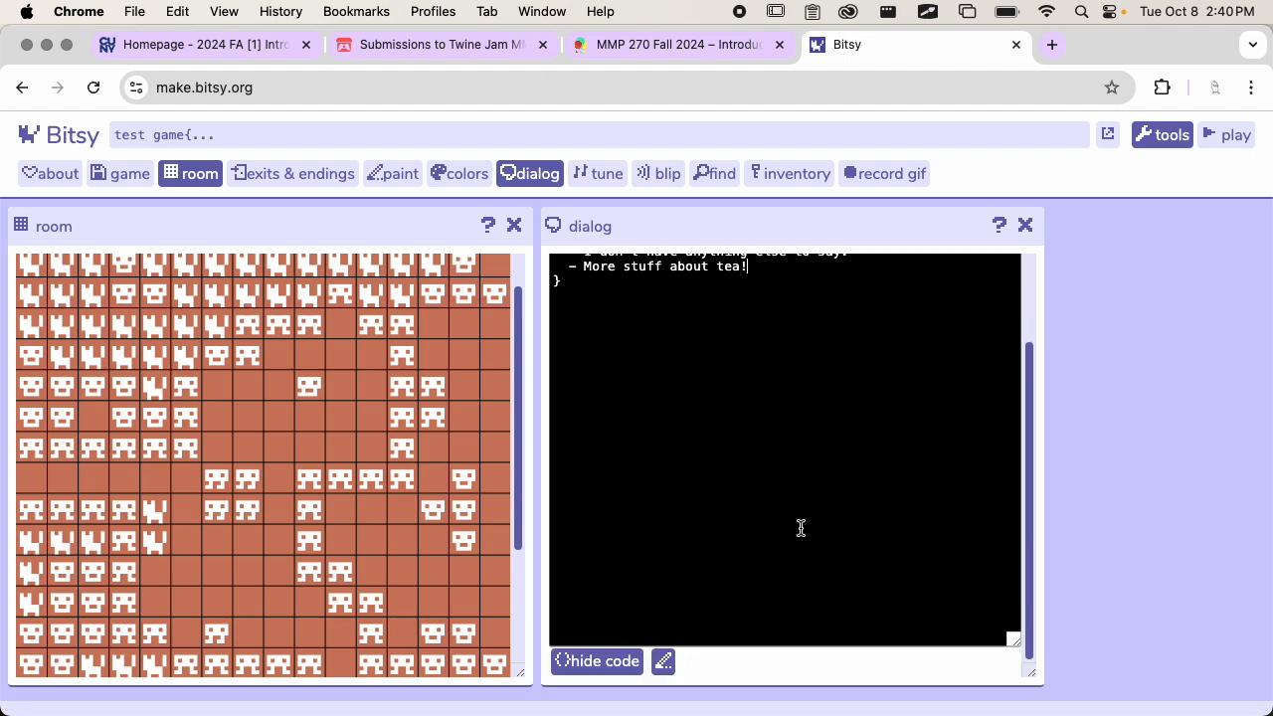
left_click(636, 665)
scroll(698, 548, "down", 3)
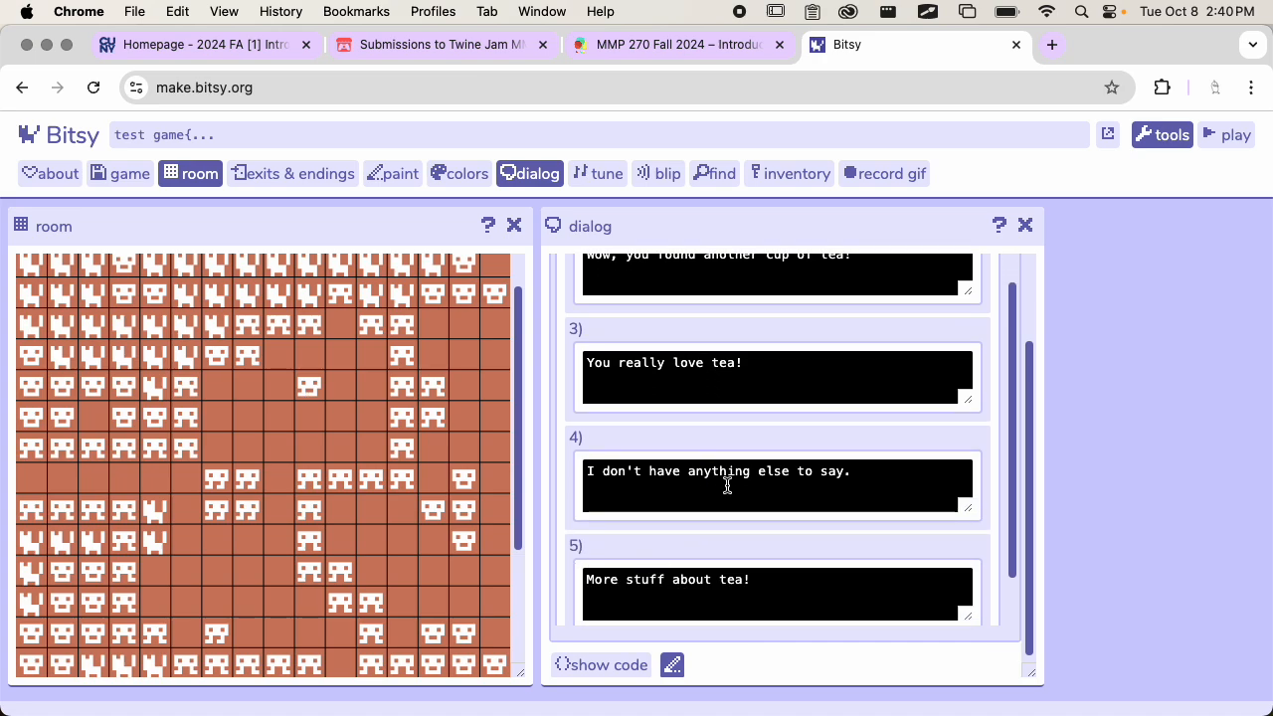
scroll(724, 587, "down", 2)
scroll(725, 588, "up", 6)
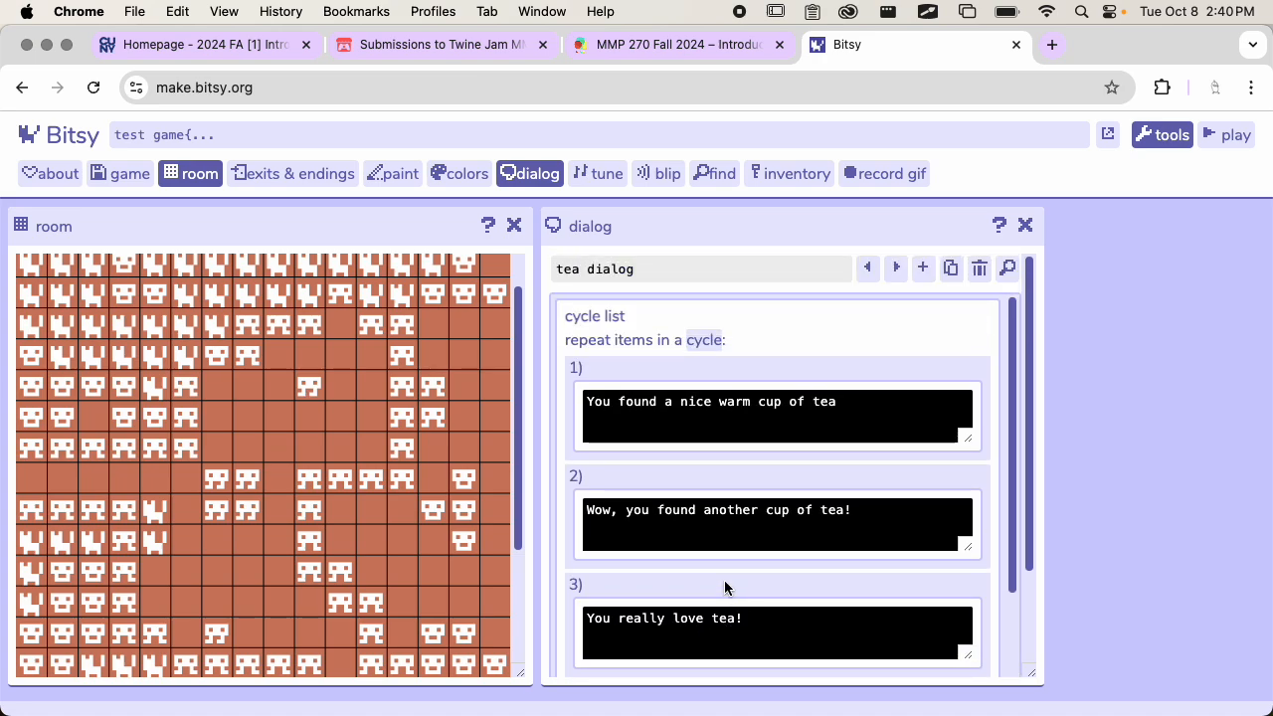
Switch to the key dialog and add a shuffle list below its text
left_click(896, 268)
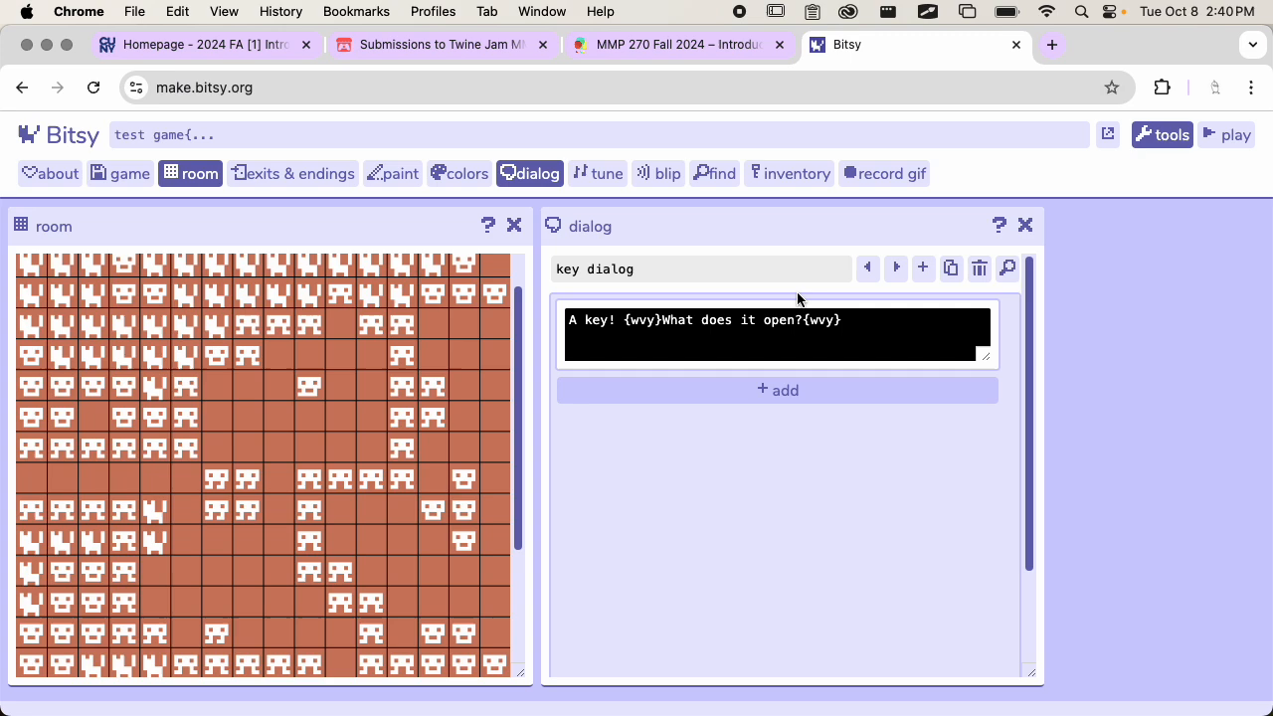
left_click(785, 390)
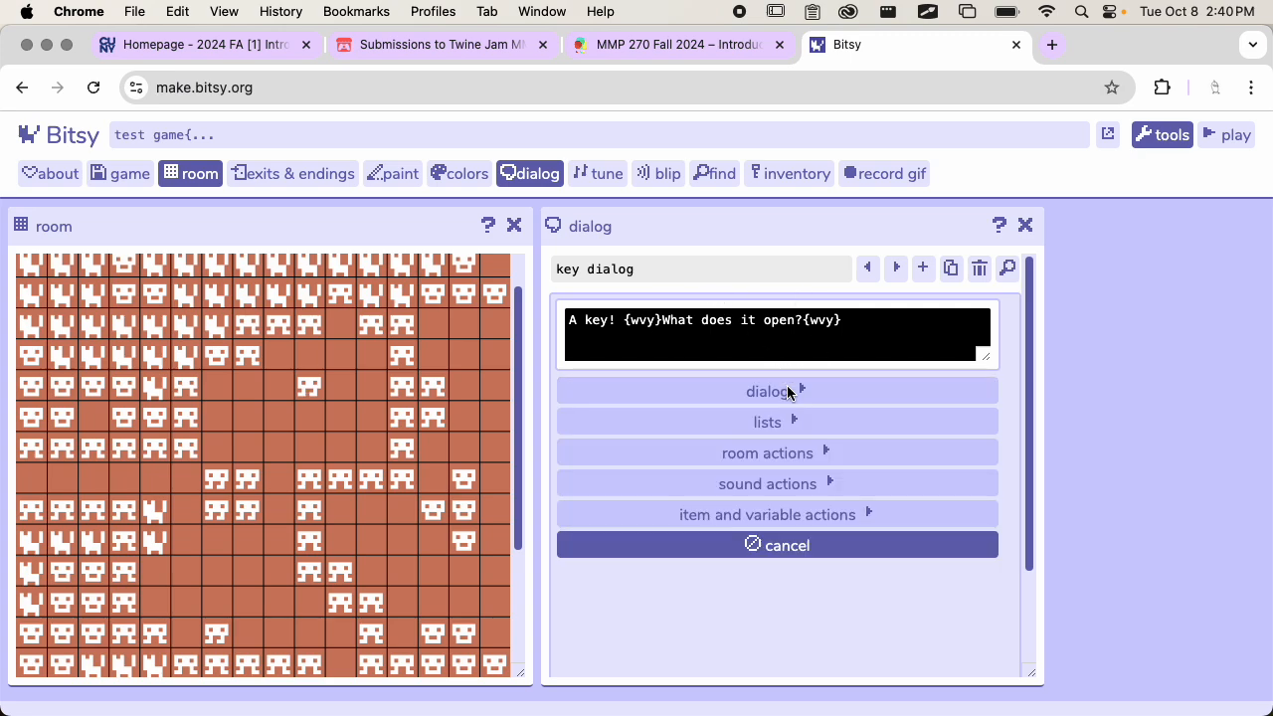
left_click(790, 422)
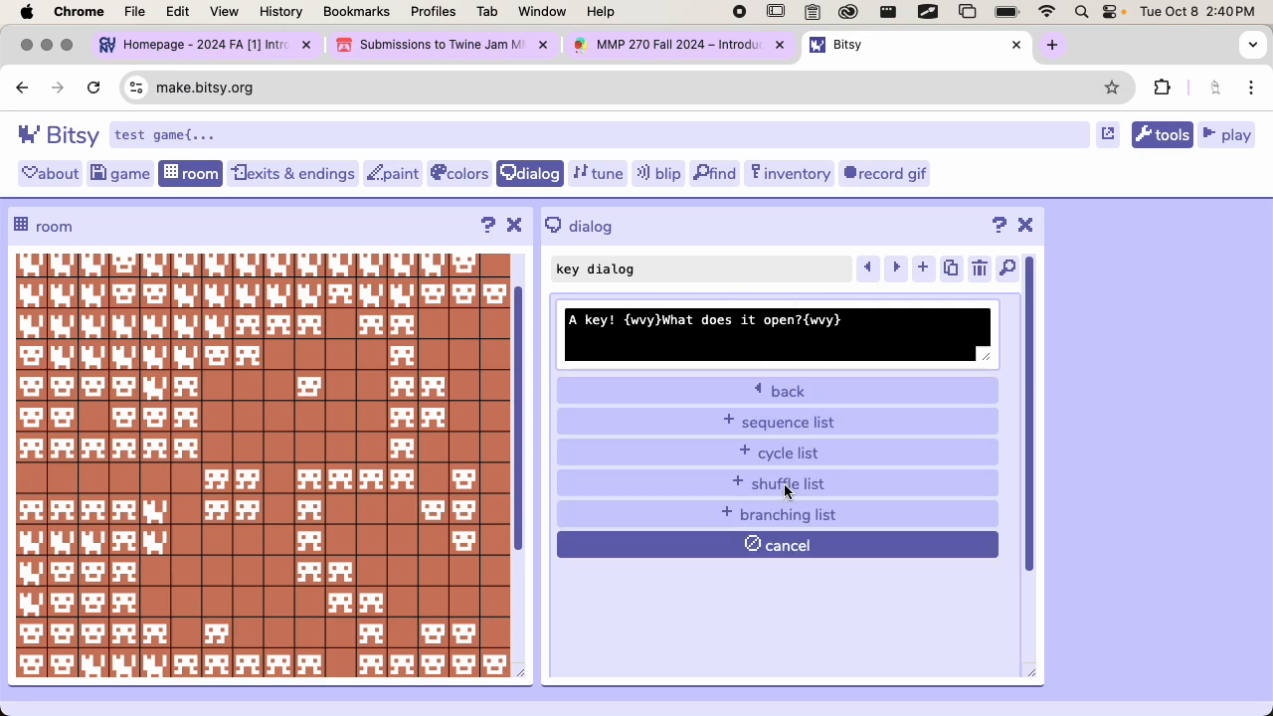
left_click(784, 484)
scroll(790, 453, "down", 2)
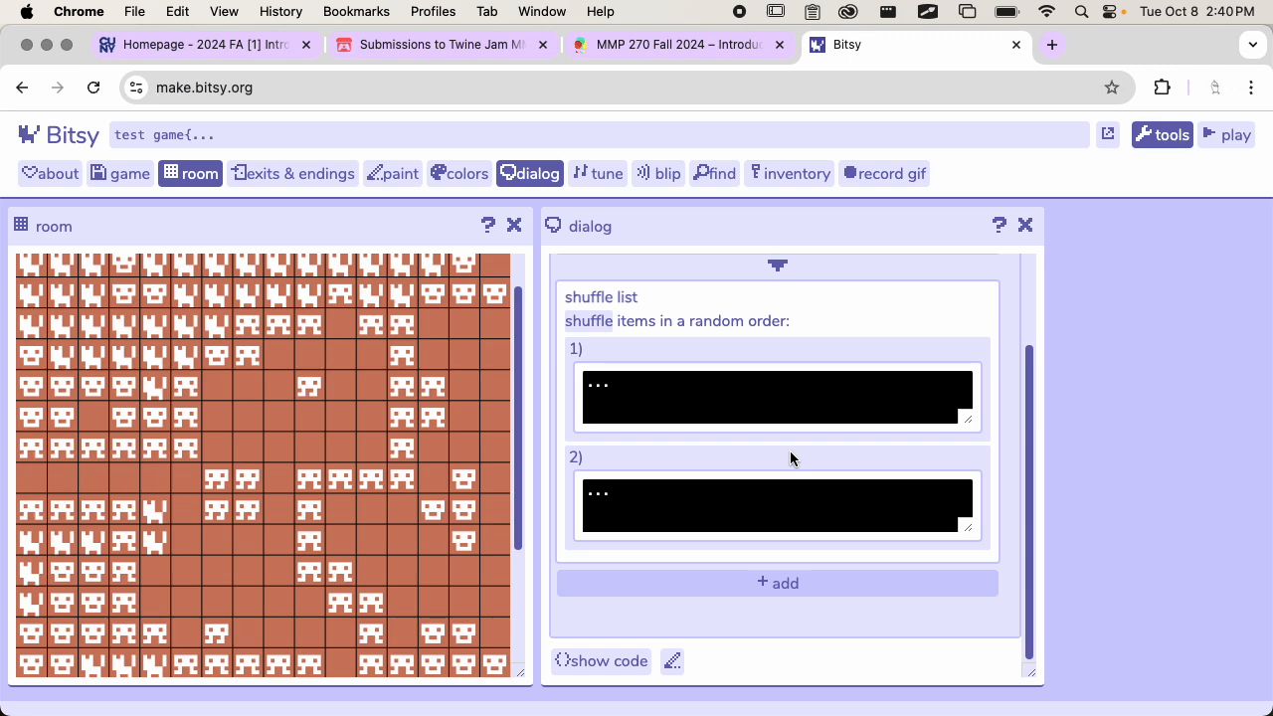
Delete the text block "A key! {wvy}What does it open?{wvy}" above the shuffle list
scroll(793, 392, "up", 2)
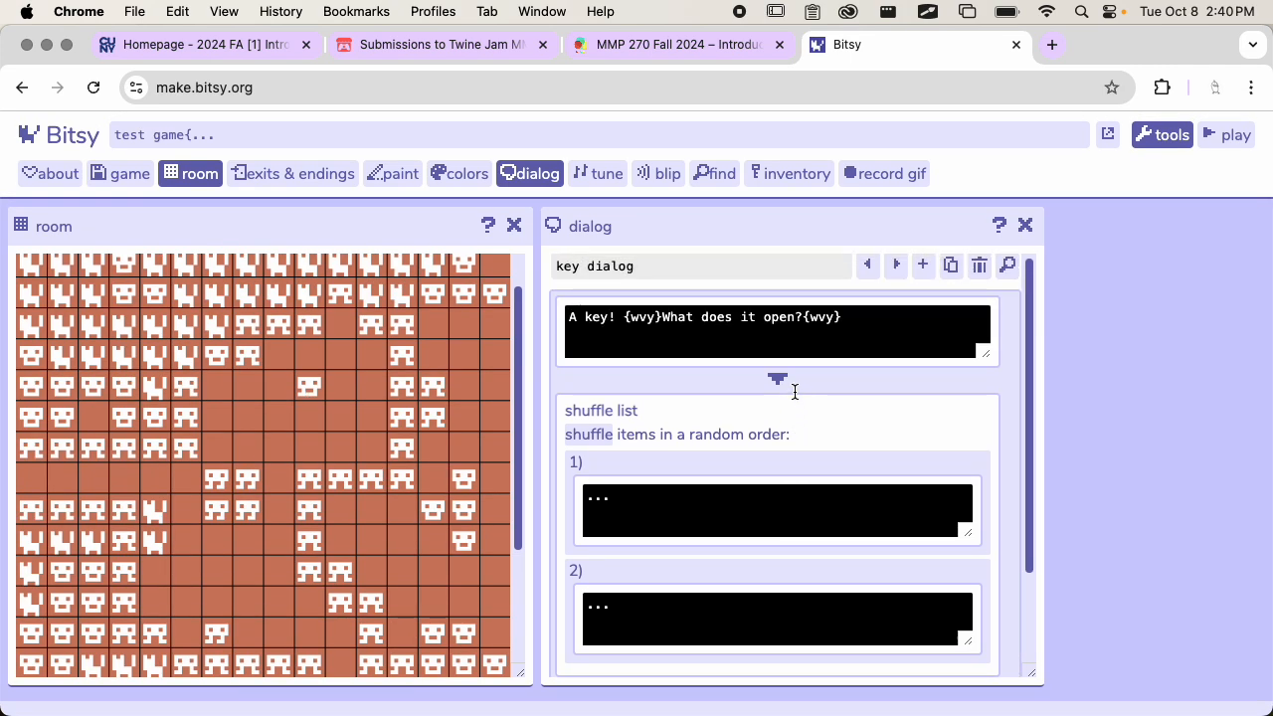
left_click(924, 331)
left_click(975, 320)
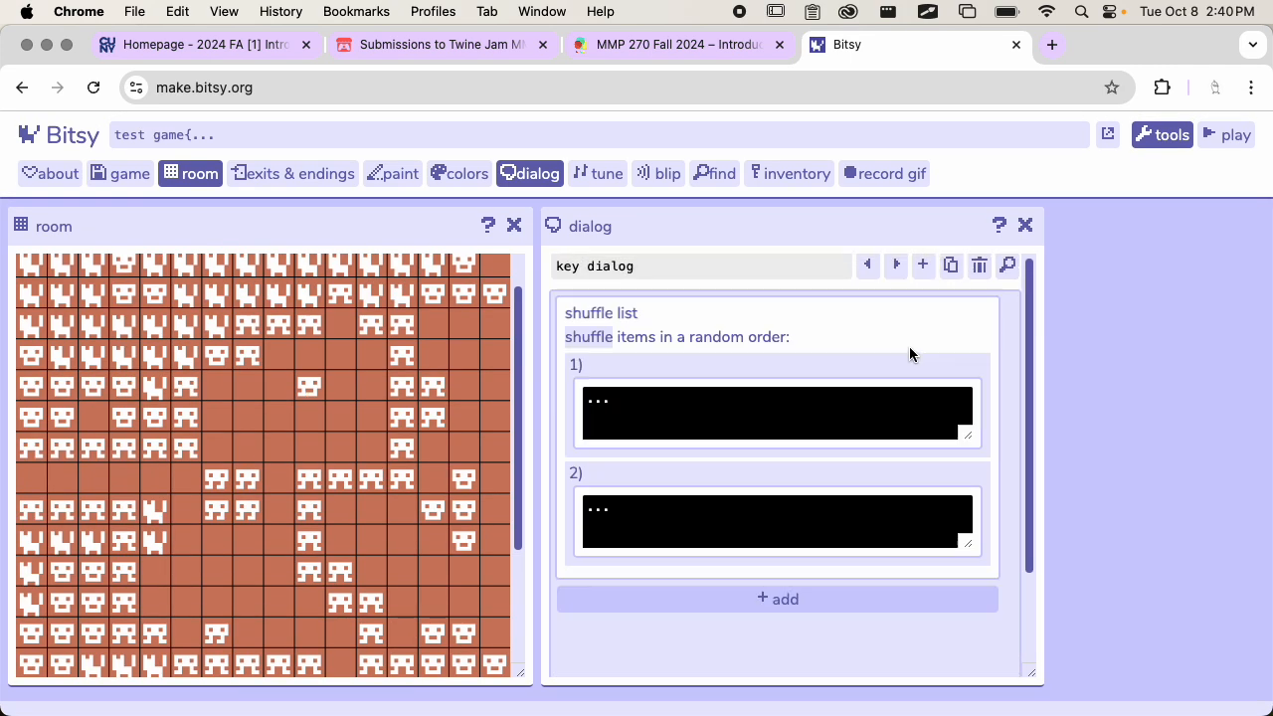
Replace the shuffle list's first placeholder text with "You found a key to the cave!"
left_click(825, 350)
scroll(813, 375, "down", 2)
left_click(745, 367)
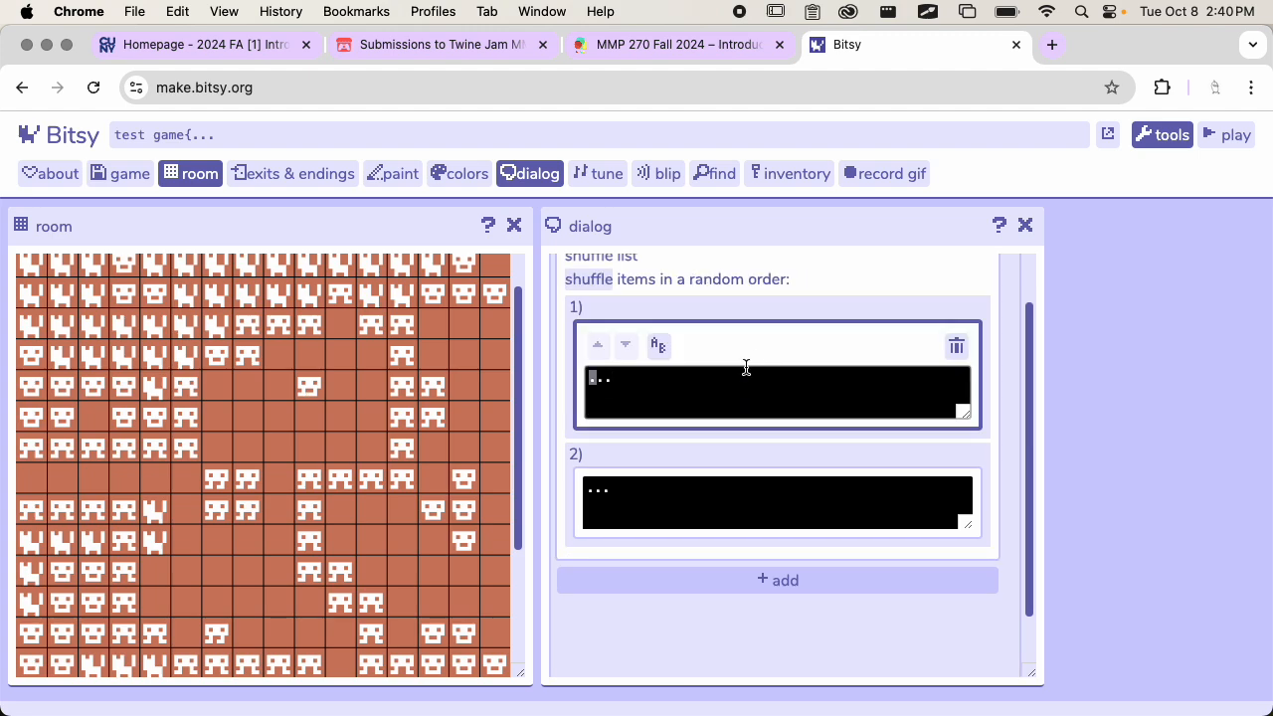
double_click(696, 376)
type("You found a key to the cave!")
Replace the shuffle list's second placeholder text with "You found a key to the castle!"
double_click(651, 491)
type("Y")
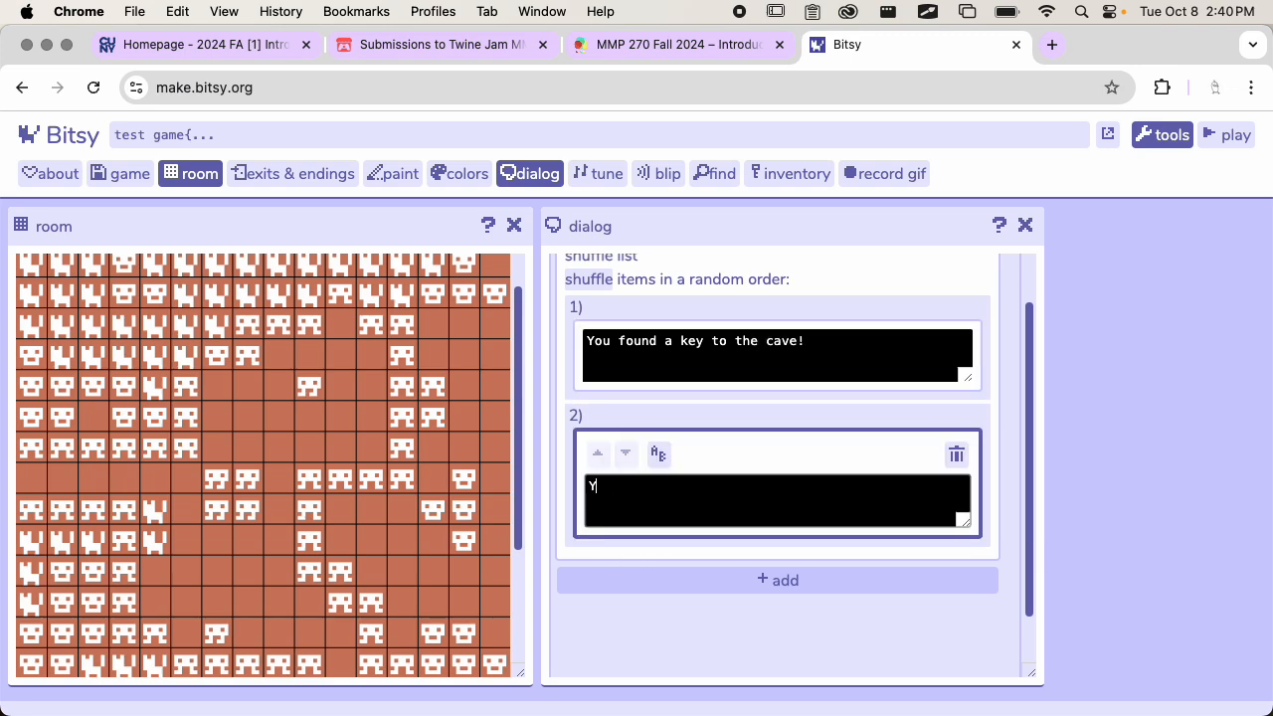
type("ou found a key t")
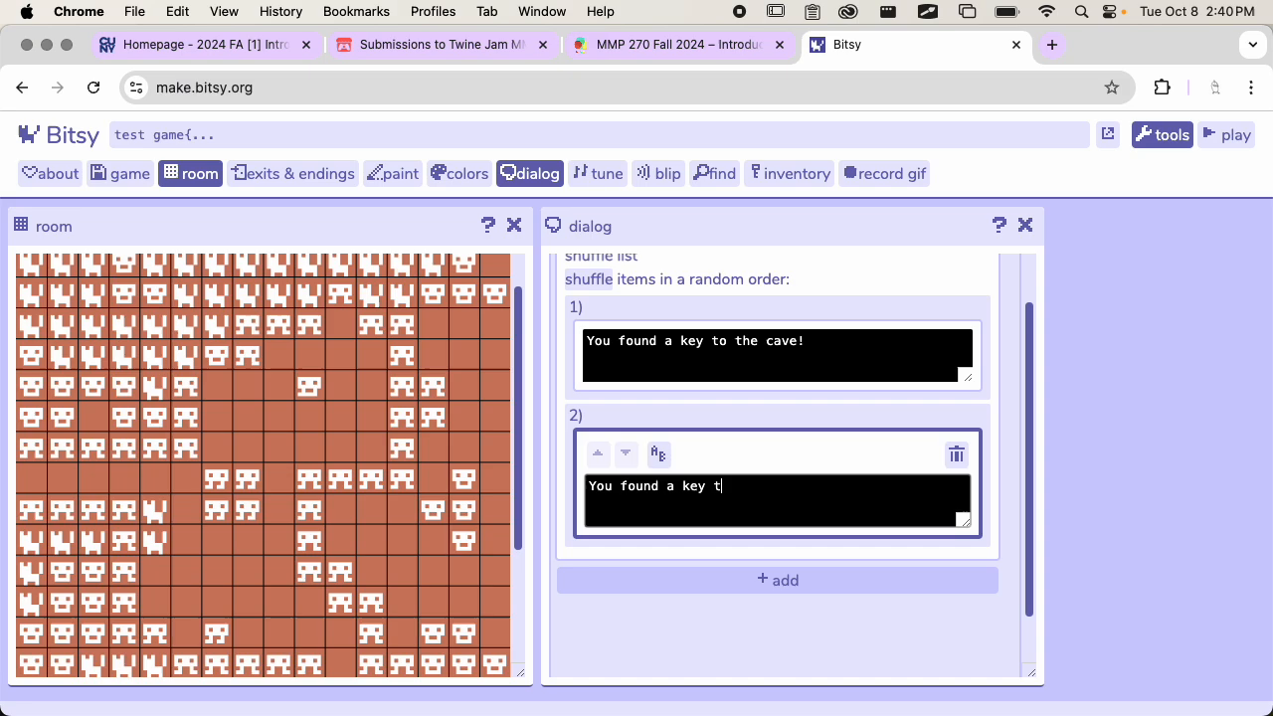
type("o the castle!")
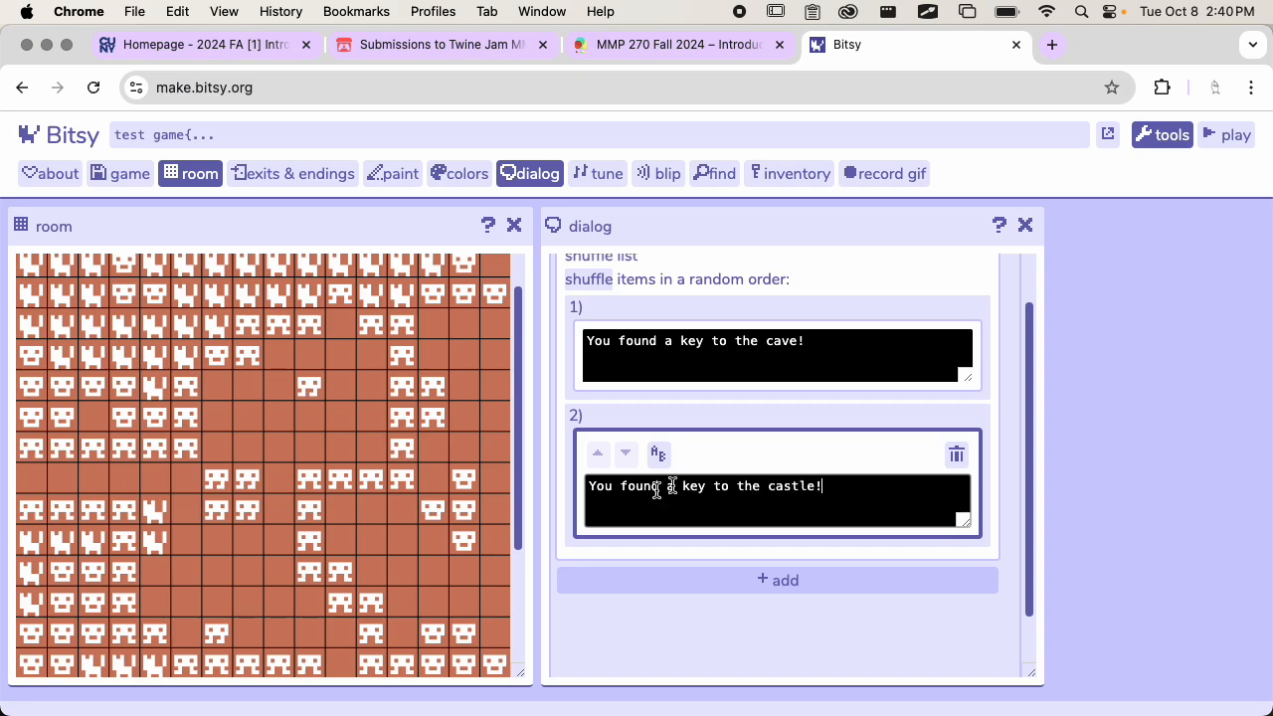
Select the shuffle list and add a third option to it
scroll(761, 444, "down", 2)
scroll(812, 425, "up", 2)
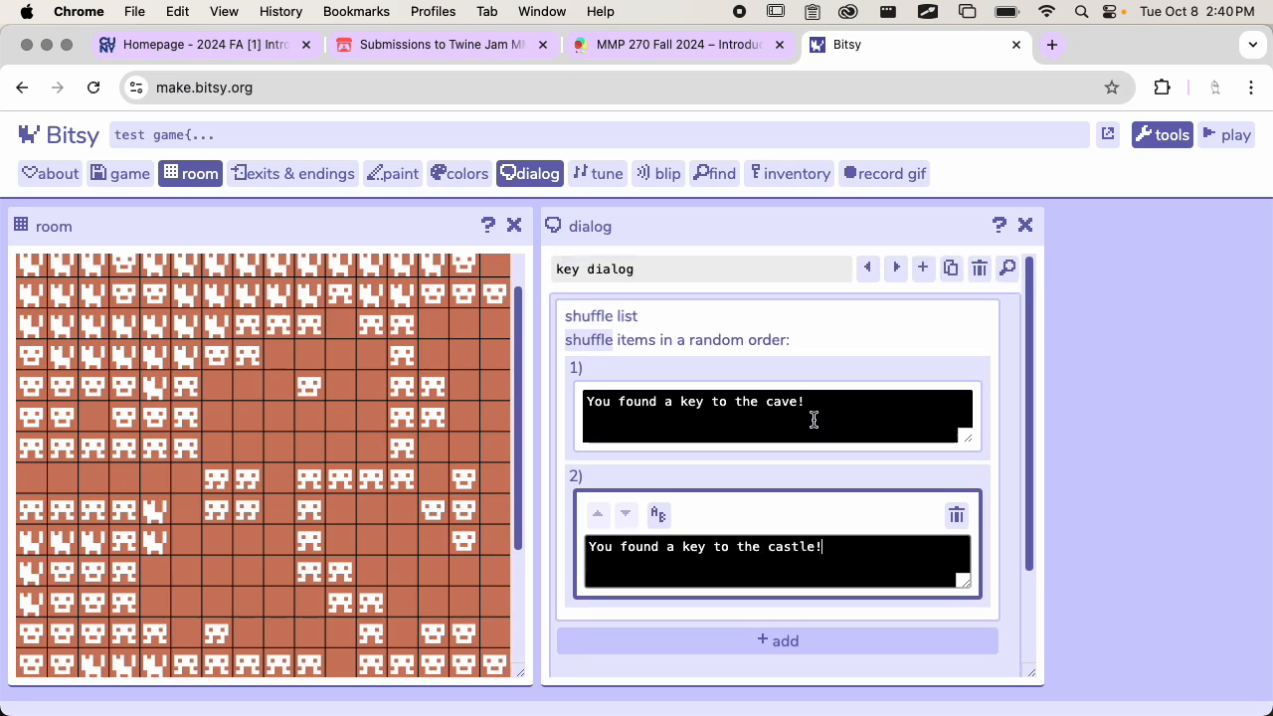
left_click(753, 336)
scroll(799, 426, "down", 1)
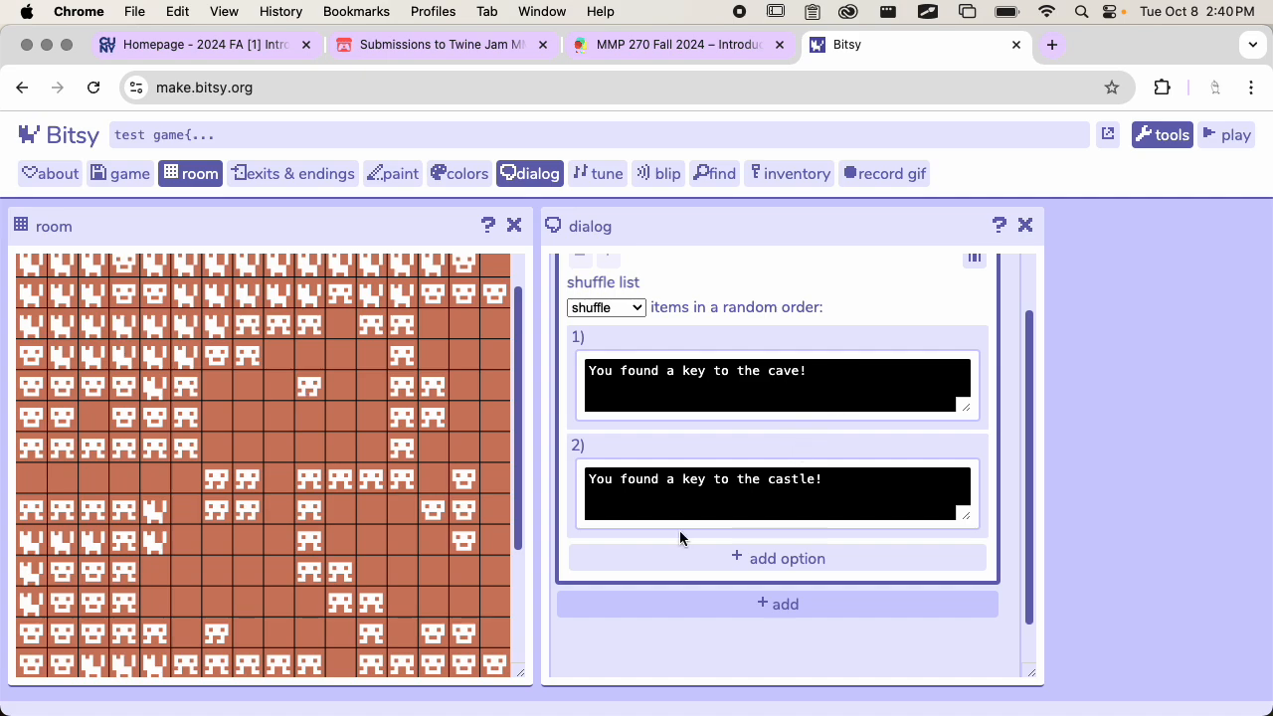
scroll(680, 530, "down", 1)
left_click(728, 510)
Enter "You found a key to the cookie jar!" as the shuffle list's third option
left_click(660, 547)
type("You found a key to t")
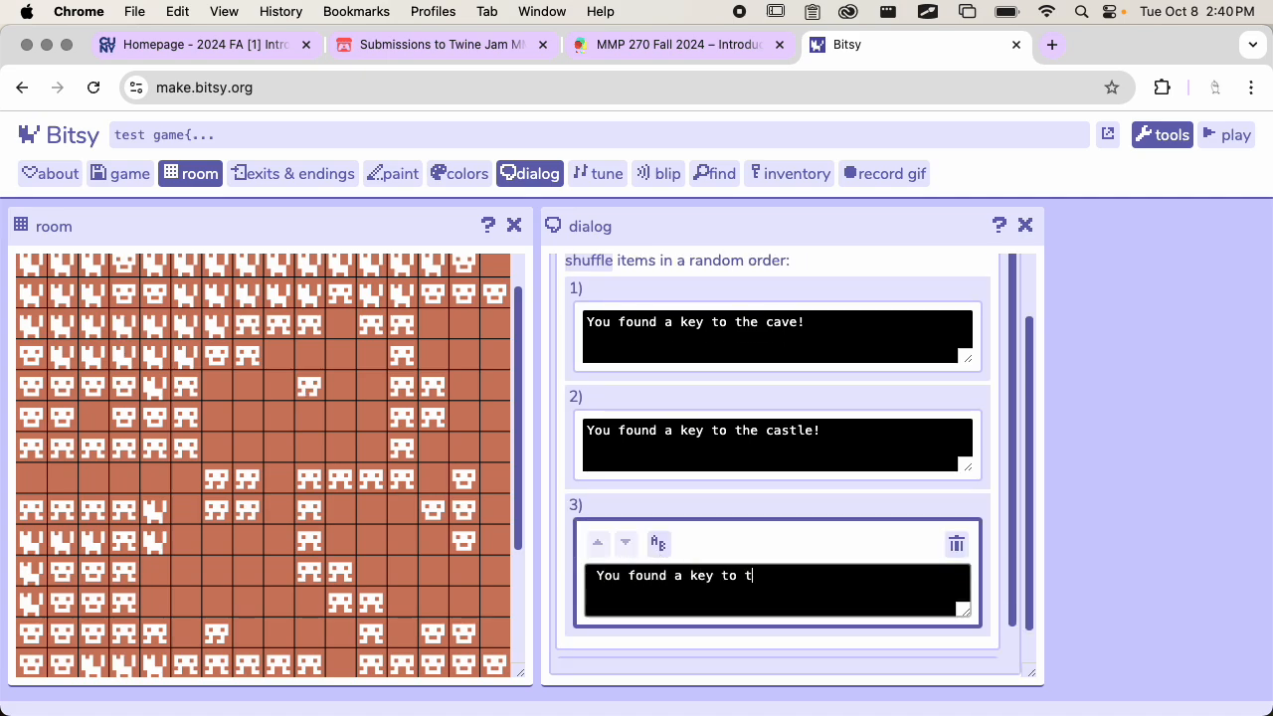
type("he cookei")
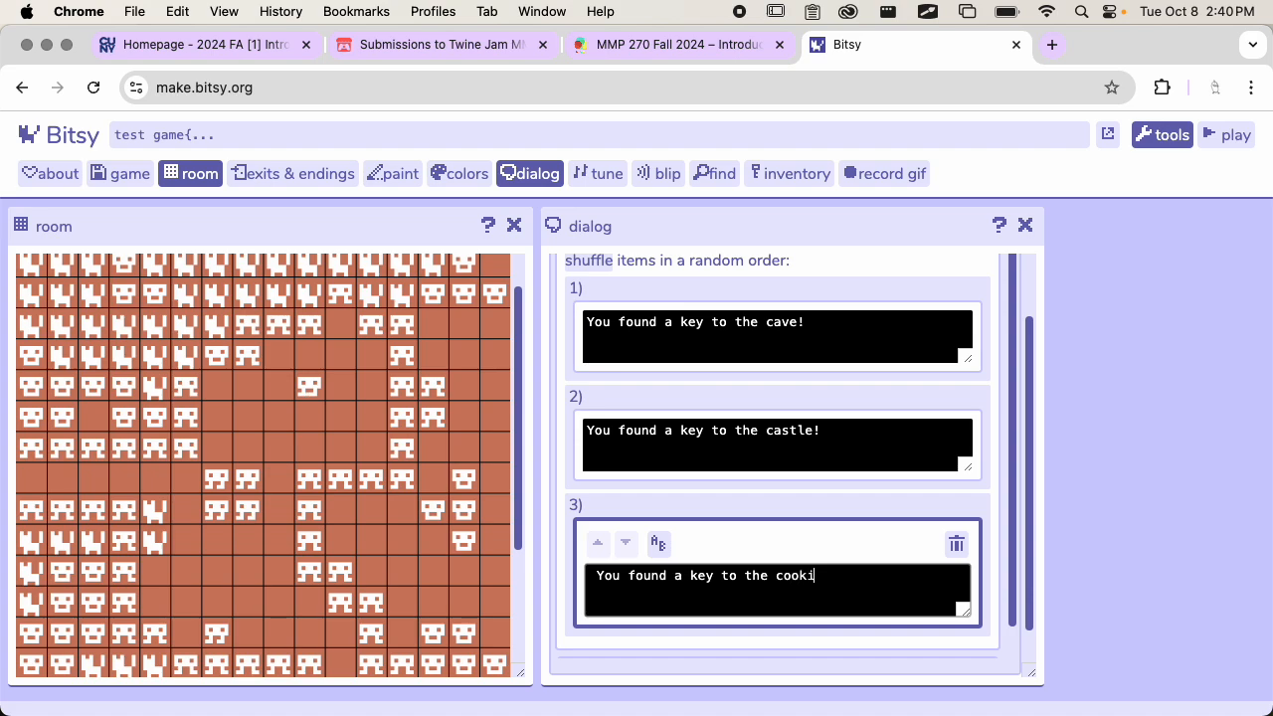
scroll(745, 406, "down", 1)
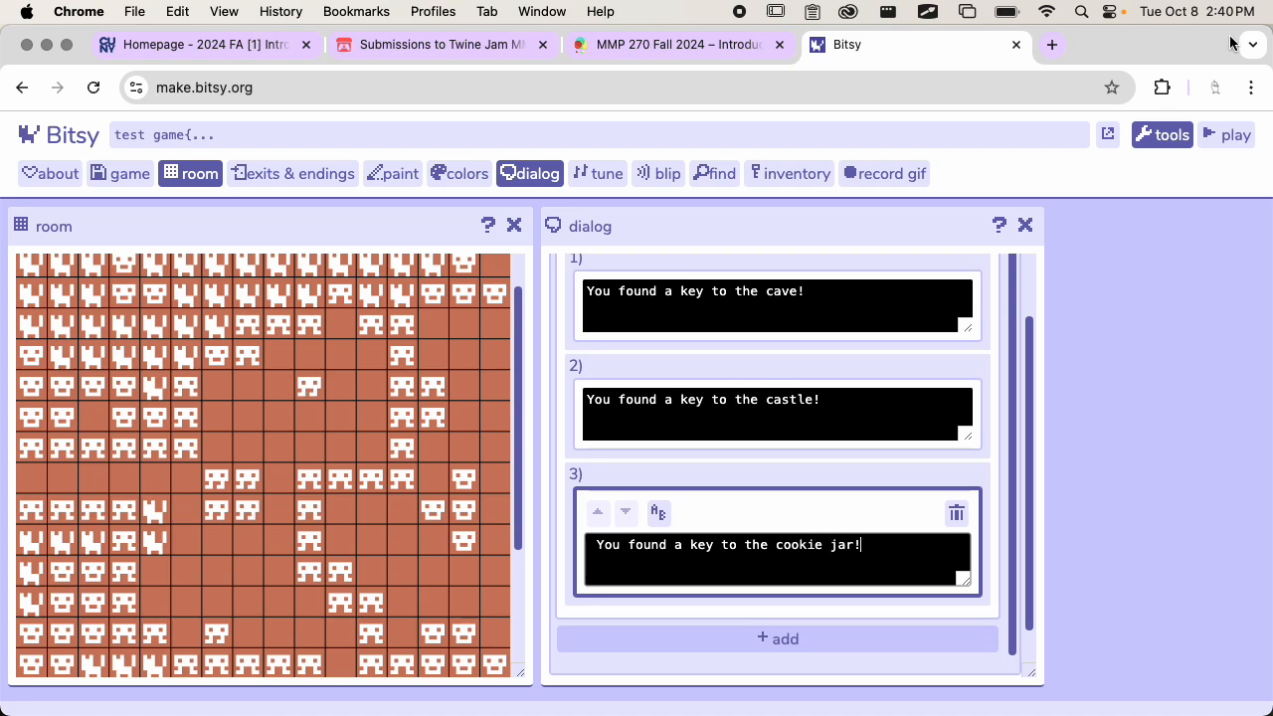
Playtest the shuffle list by walking the avatar into the lower key and the upper key, and end the playtest
left_click(1204, 136)
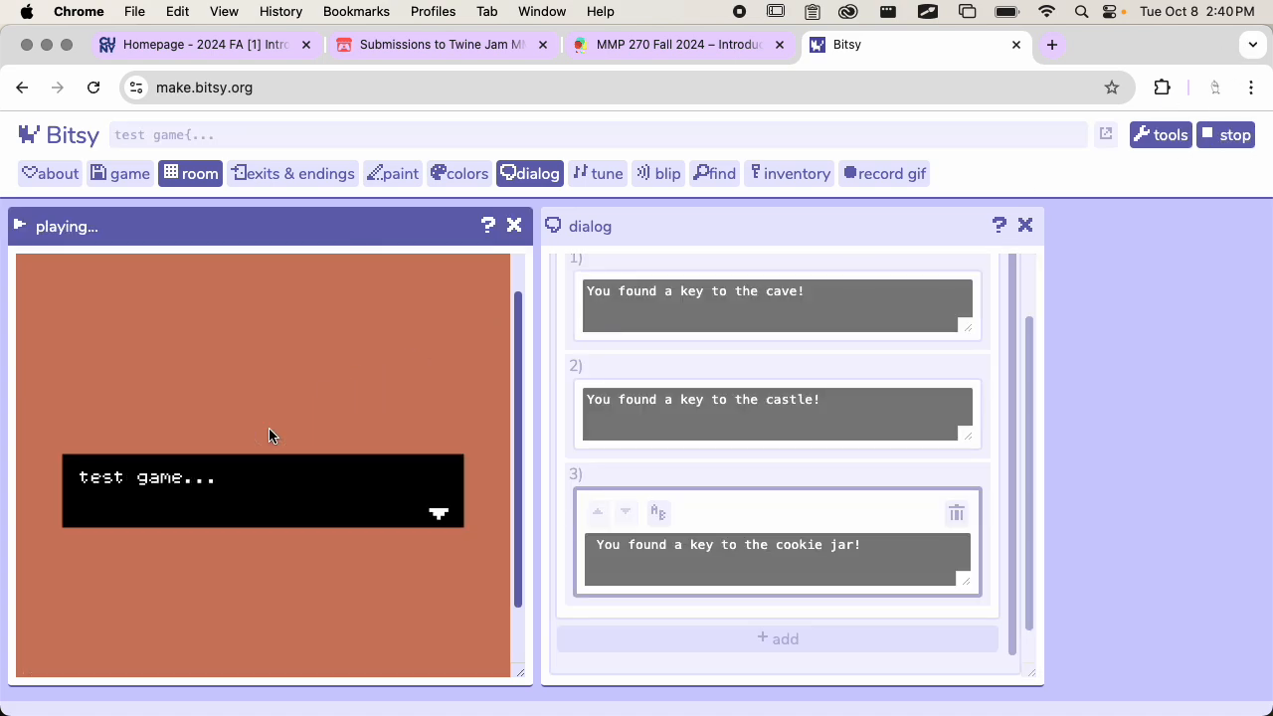
left_click(269, 435)
key("Down")
key("Down")
key("Down")
key("Down")
key("Down")
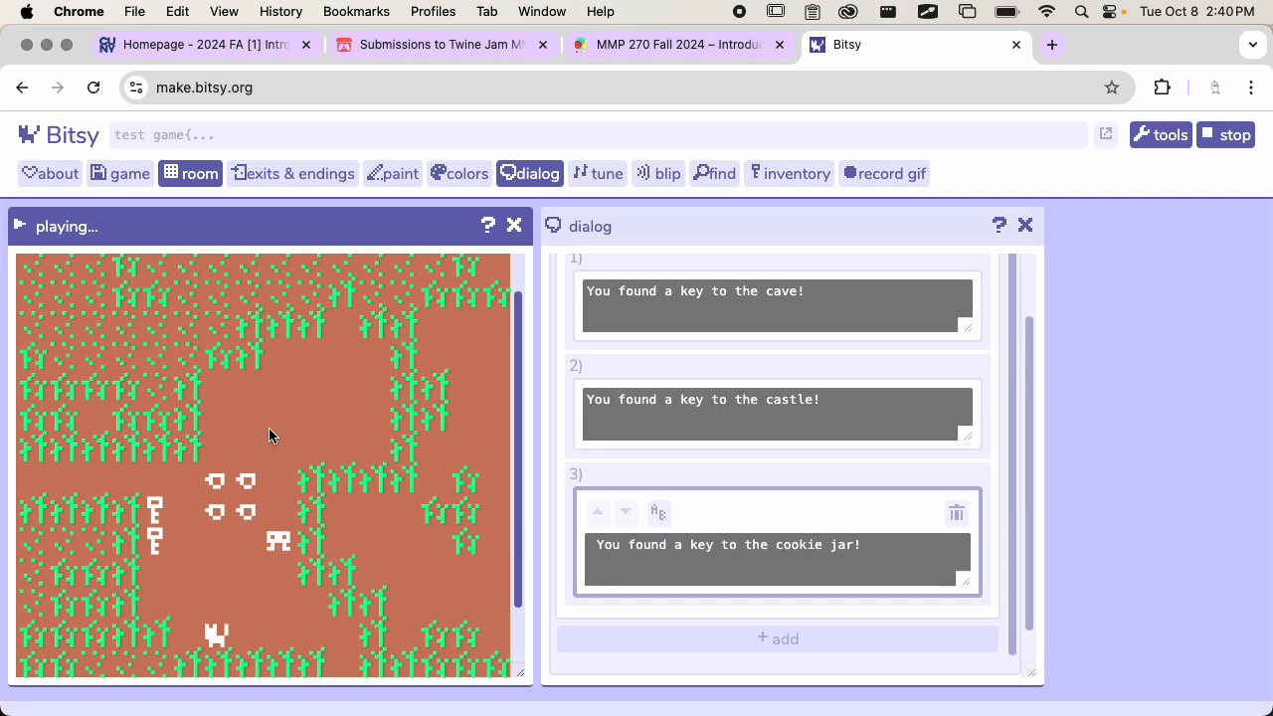
key("Left")
key("Left")
key("Left")
key("Left")
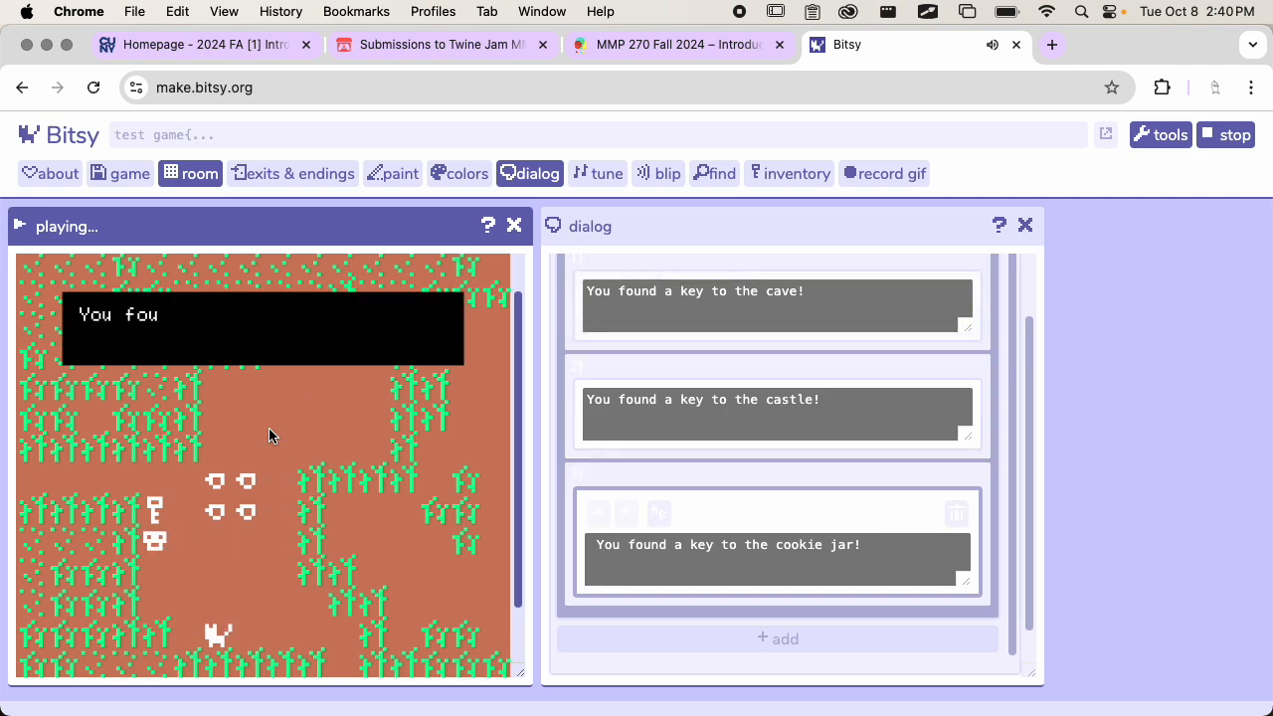
left_click(319, 343)
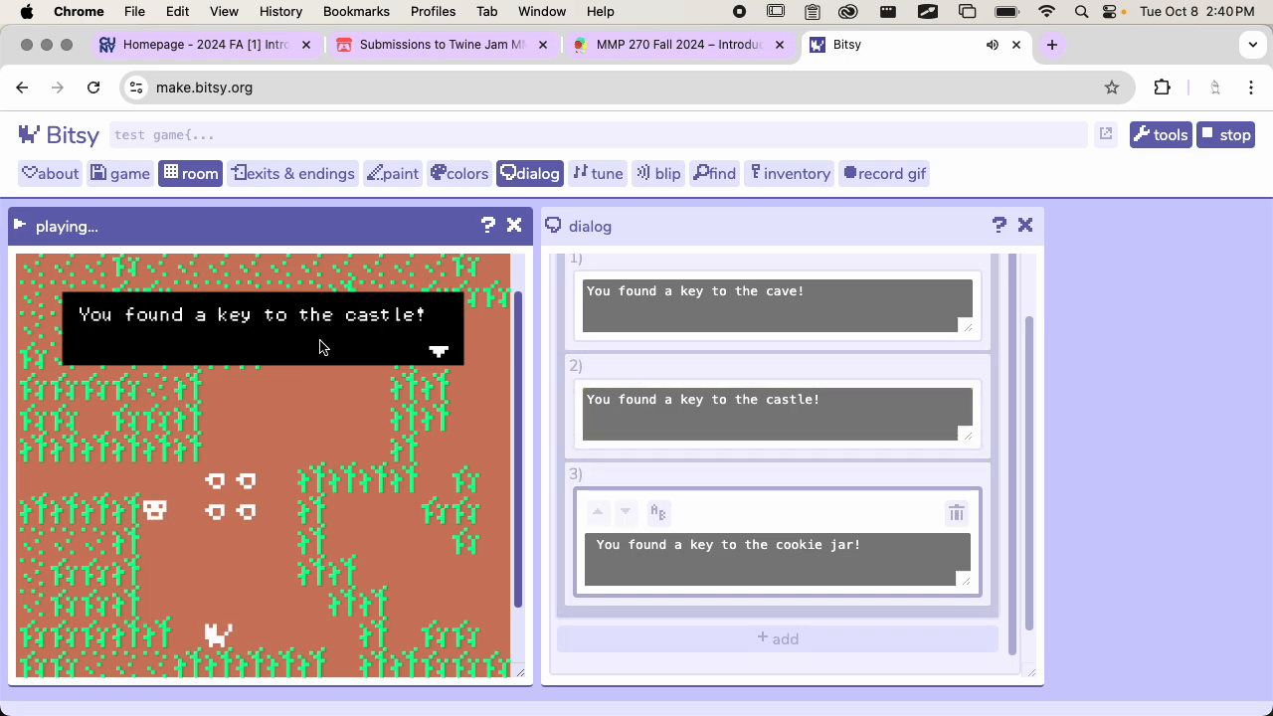
left_click(319, 343)
scroll(362, 467, "down", 1)
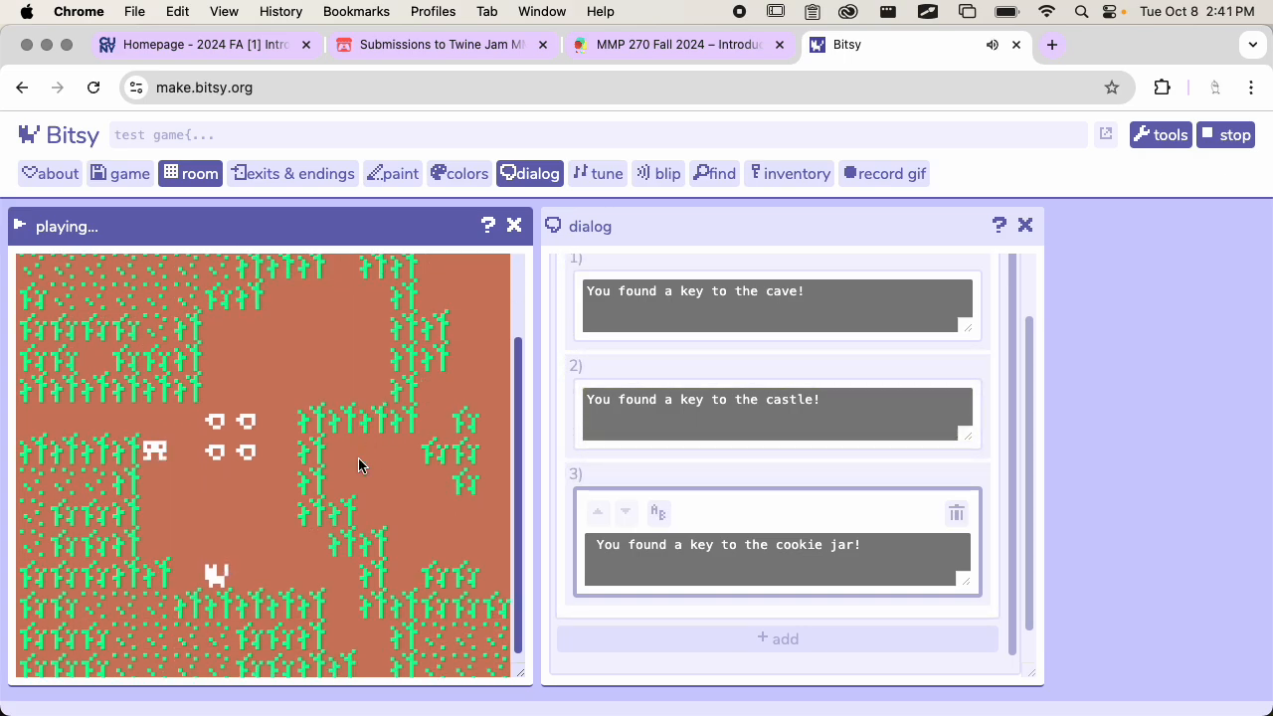
scroll(362, 466, "up", 1)
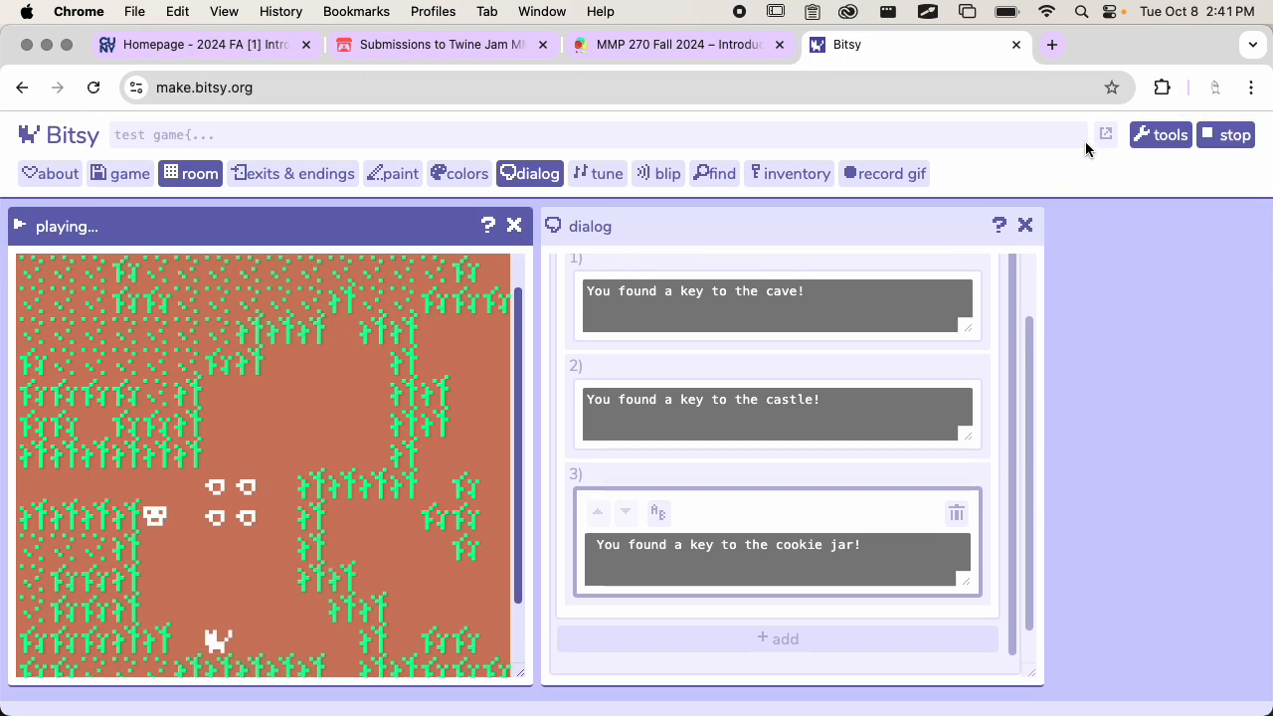
left_click(1208, 136)
Playtest again, collecting the upper key before the lower one to compare the shuffled messages, and stop the game
left_click(1203, 138)
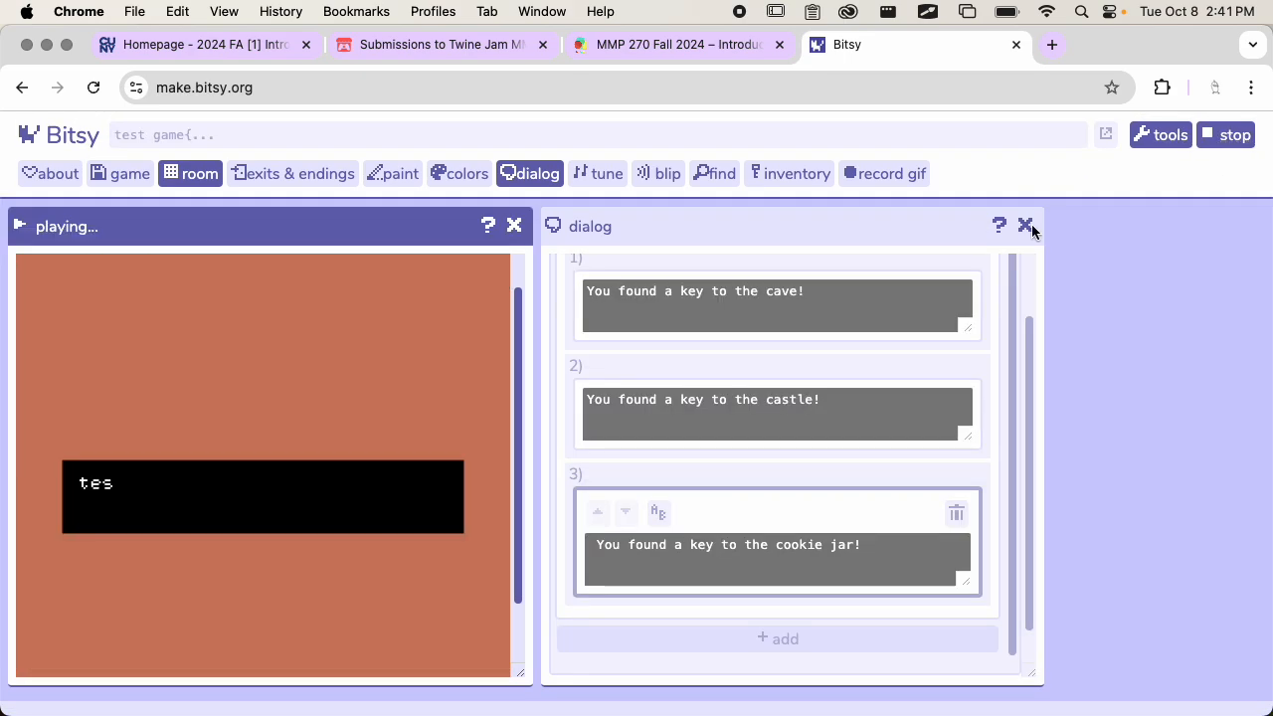
key("Down")
key("Left")
key("Down")
key("Down")
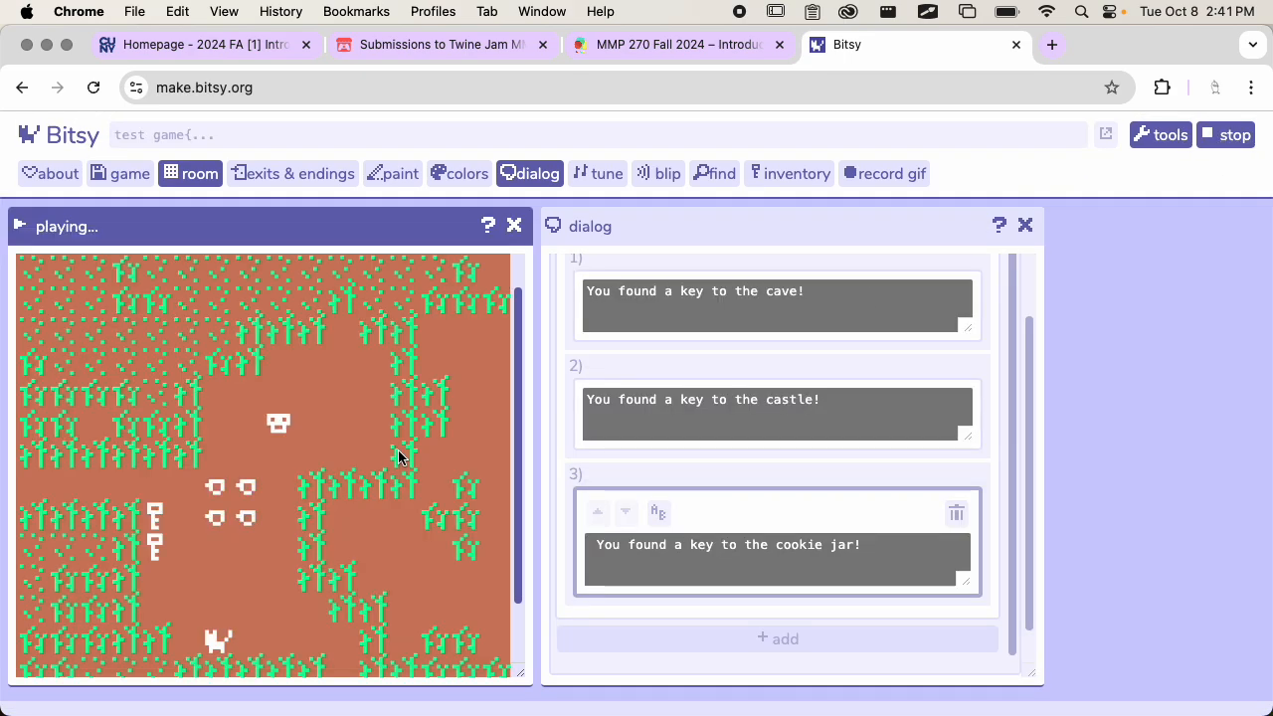
key("Left")
key("Left")
key("Right")
key("Right")
key("Down")
key("Down")
key("Down")
key("Left")
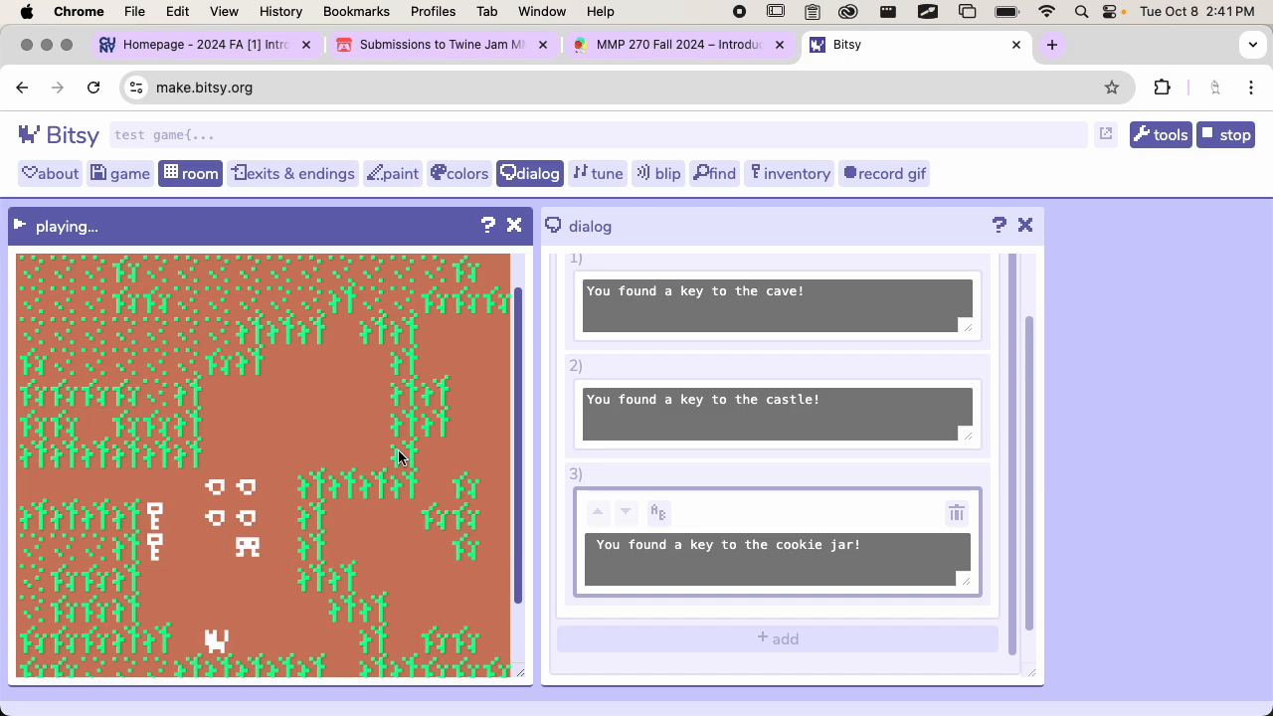
key("Left")
key("Up")
key("Left")
key("Left")
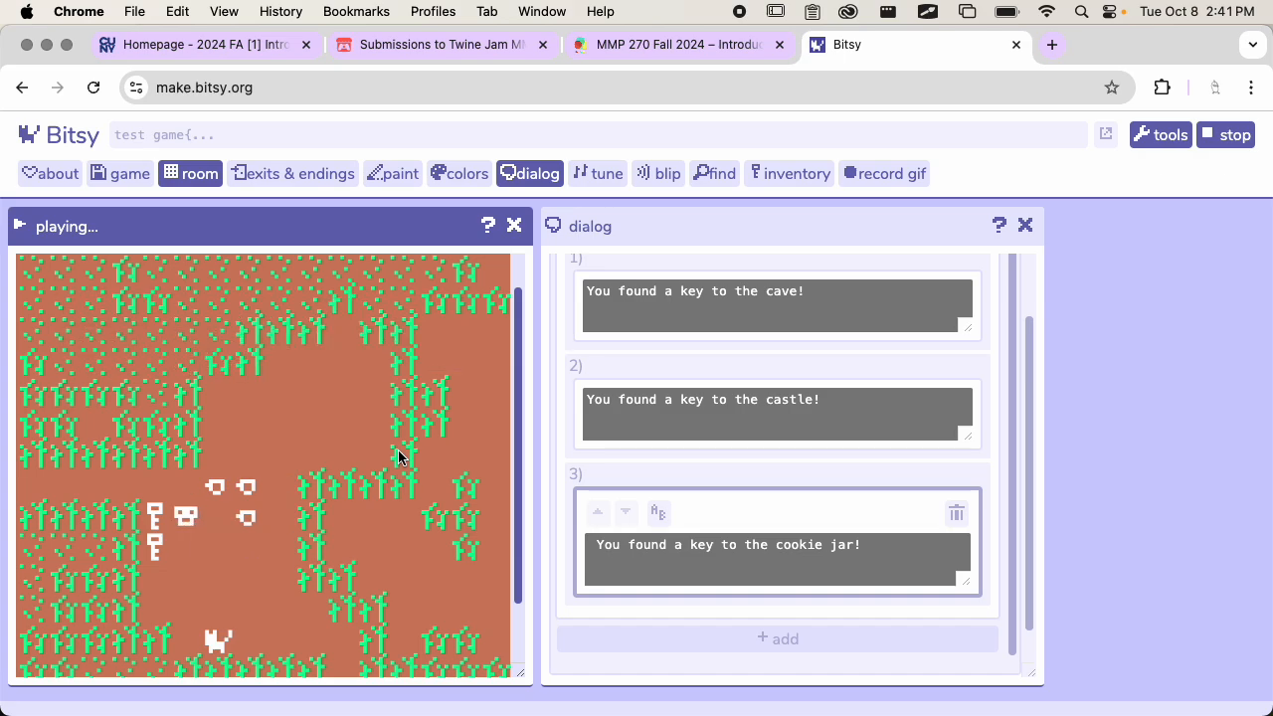
key("Left")
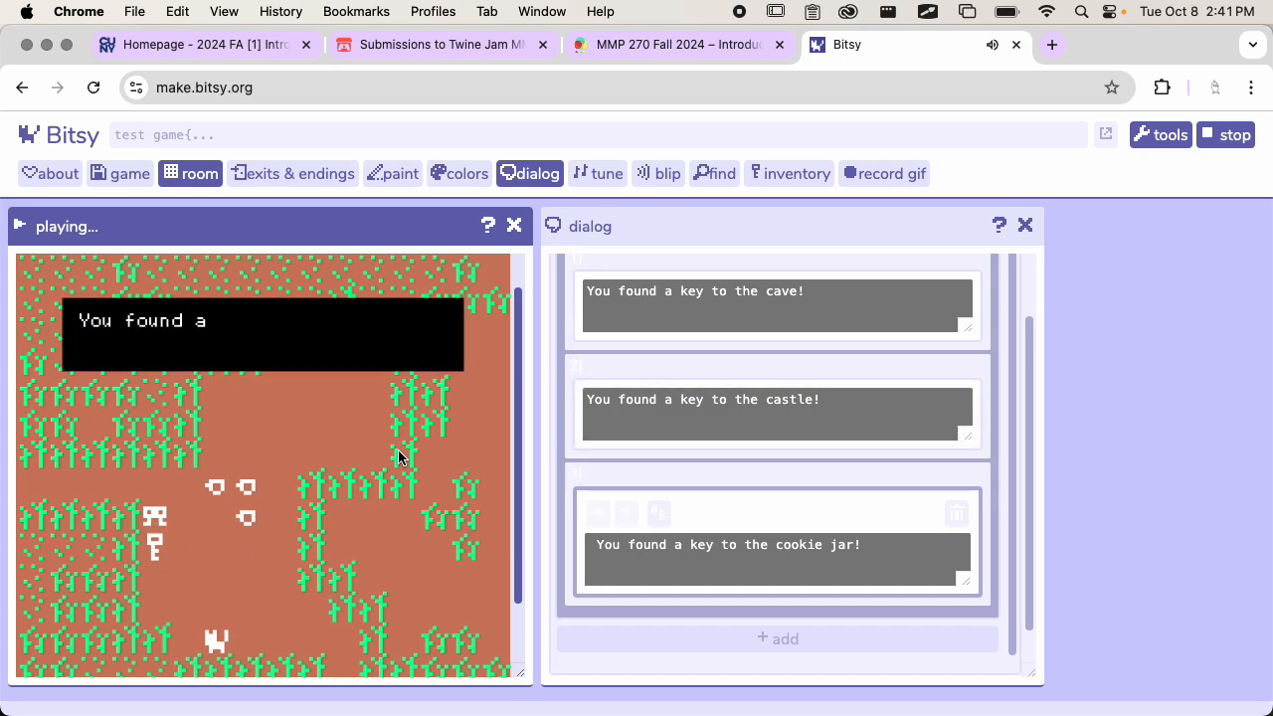
key("Down")
key("Down")
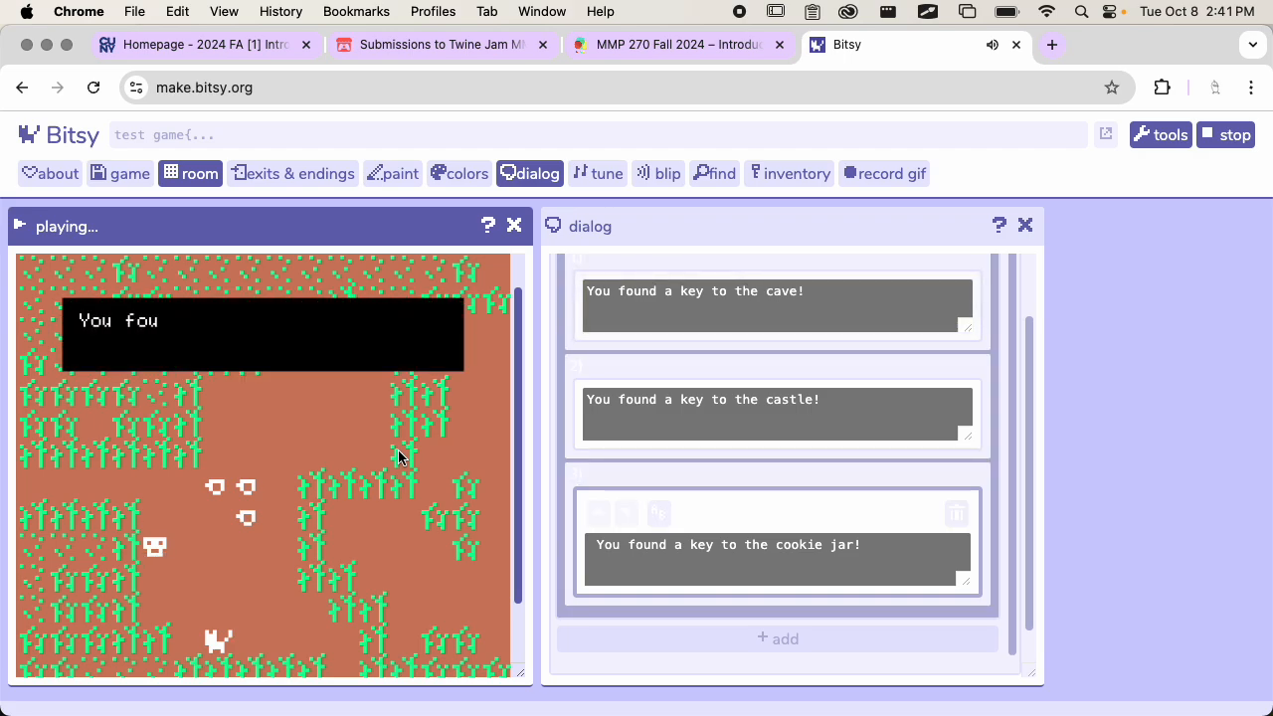
key("Down")
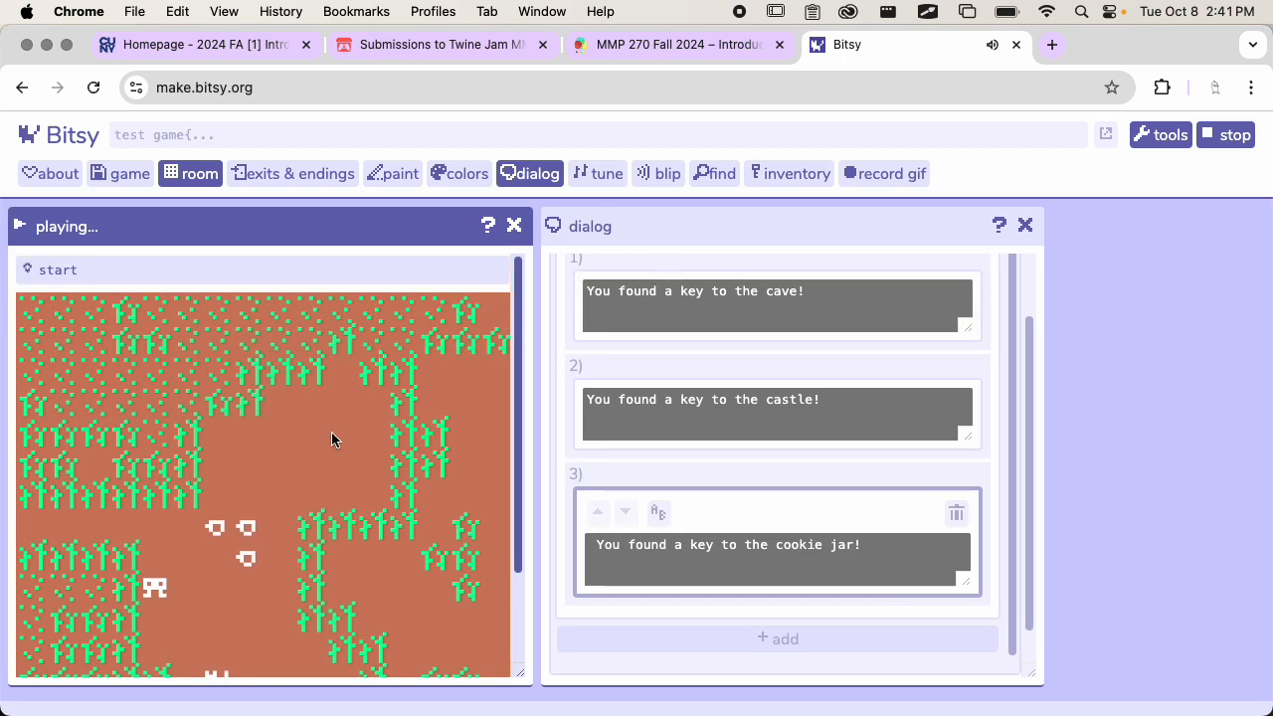
left_click(1201, 139)
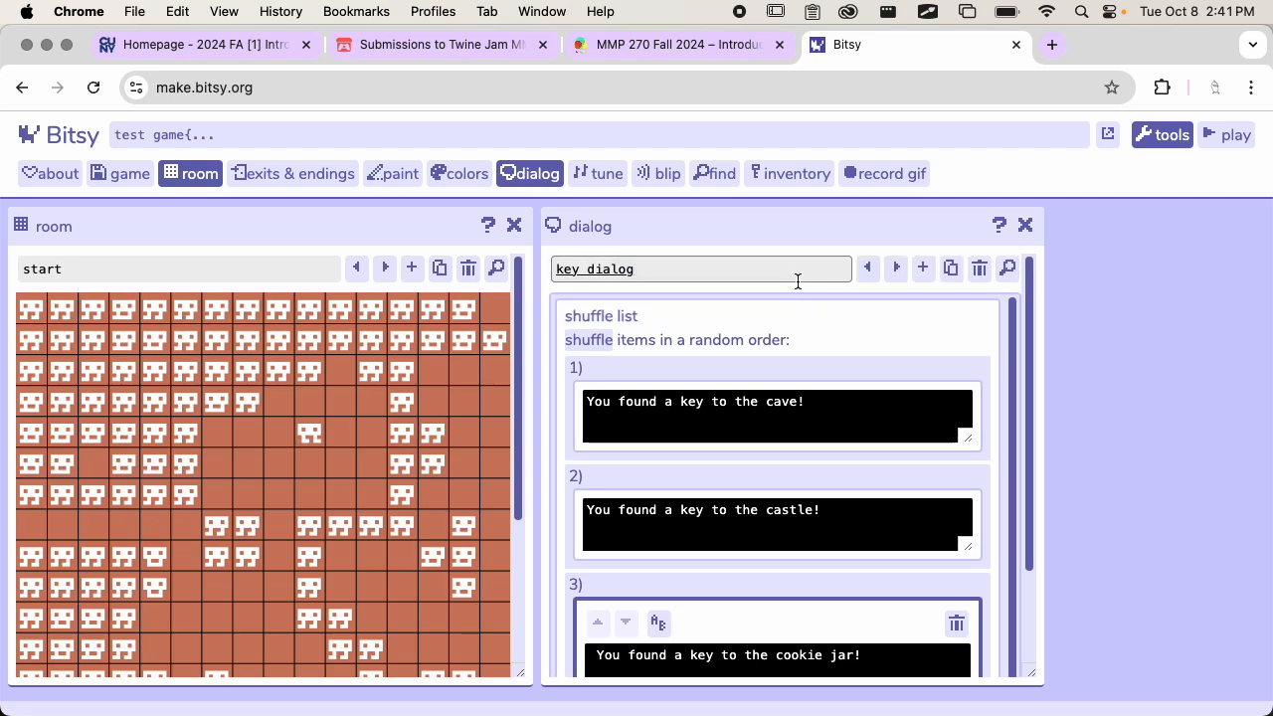
Switch to the dialog asking "Are you looking for the {wvy}secret key{/wvy}?" and add an exit room action after its branching list
scroll(806, 358, "down", 1)
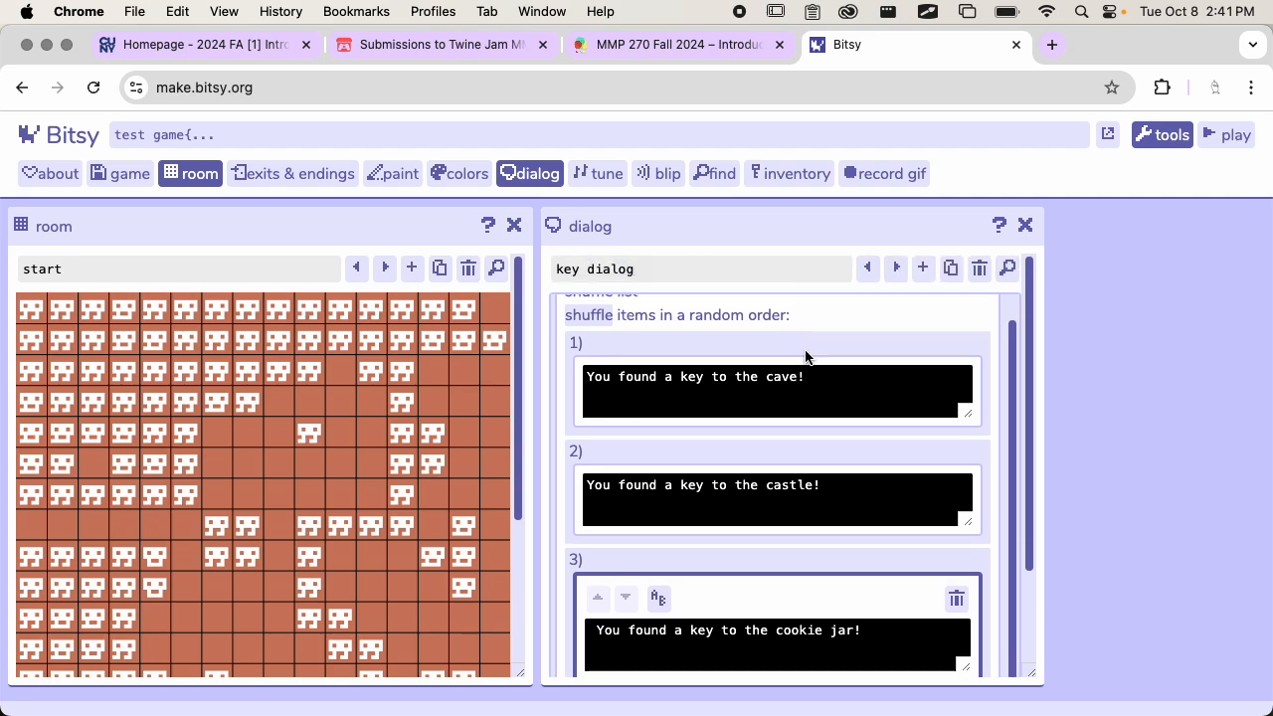
scroll(733, 452, "up", 1)
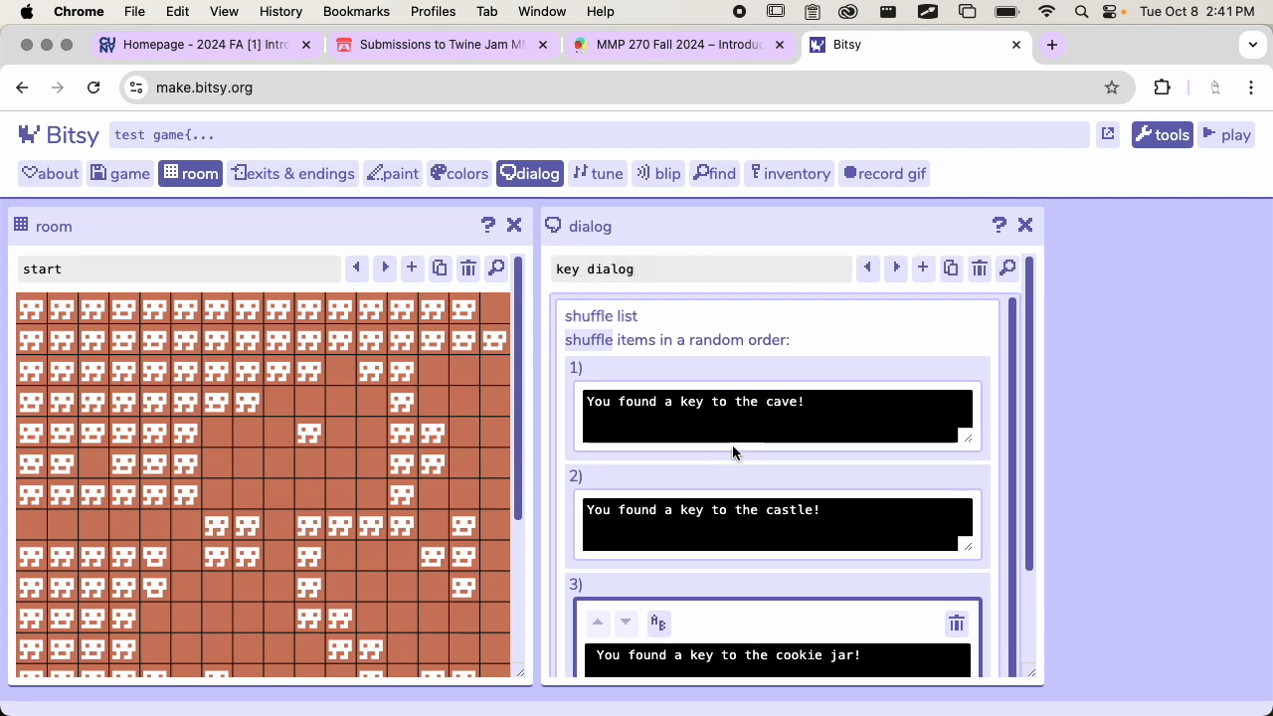
left_click(875, 276)
scroll(830, 434, "down", 5)
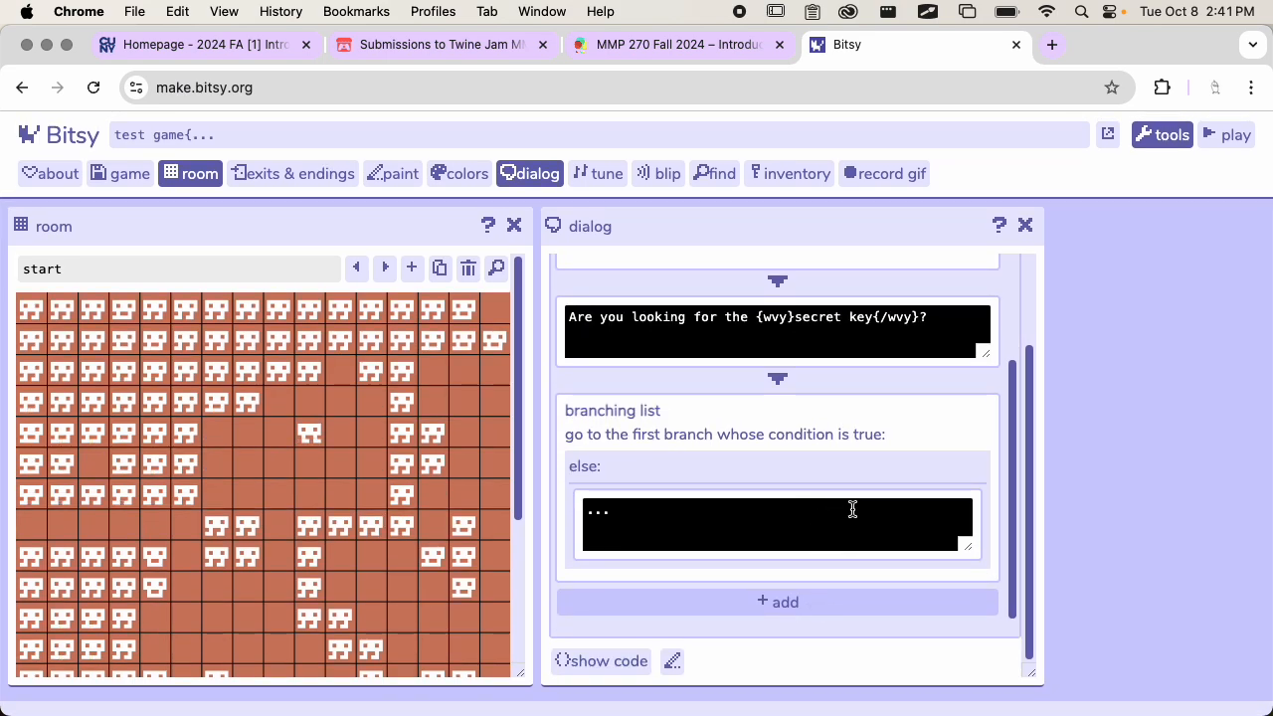
scroll(852, 508, "down", 1)
left_click(788, 601)
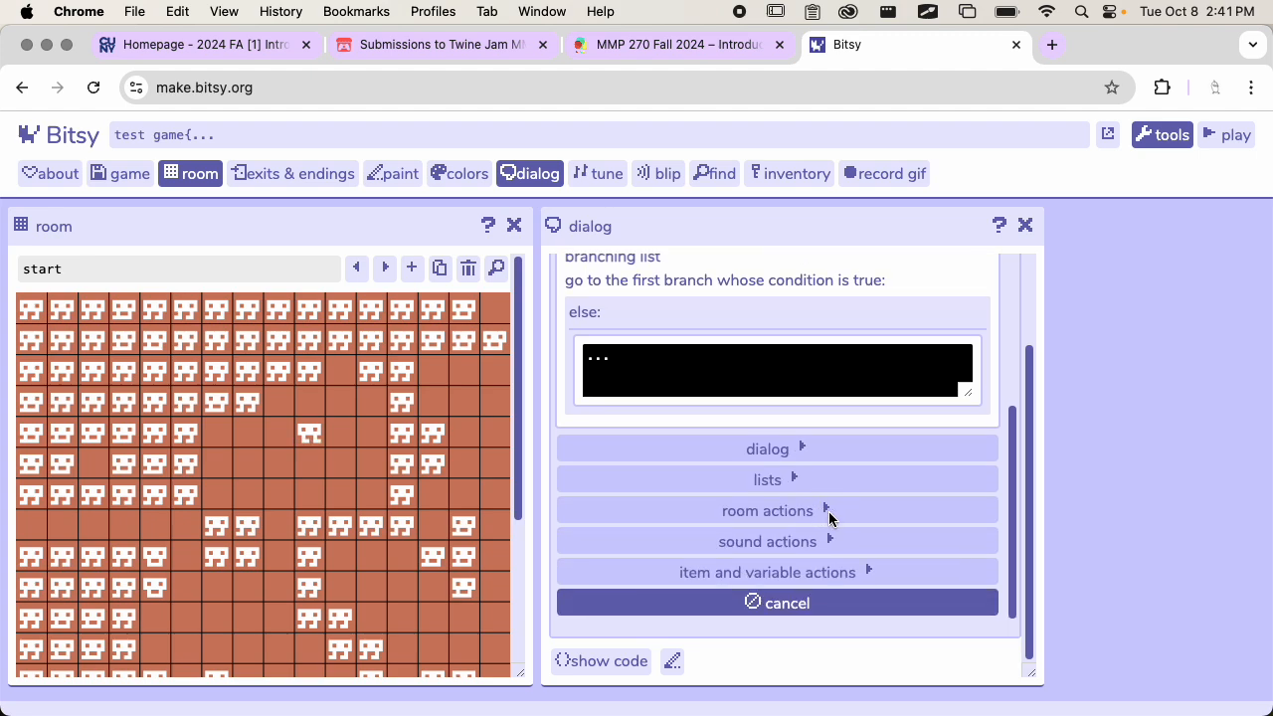
left_click(829, 514)
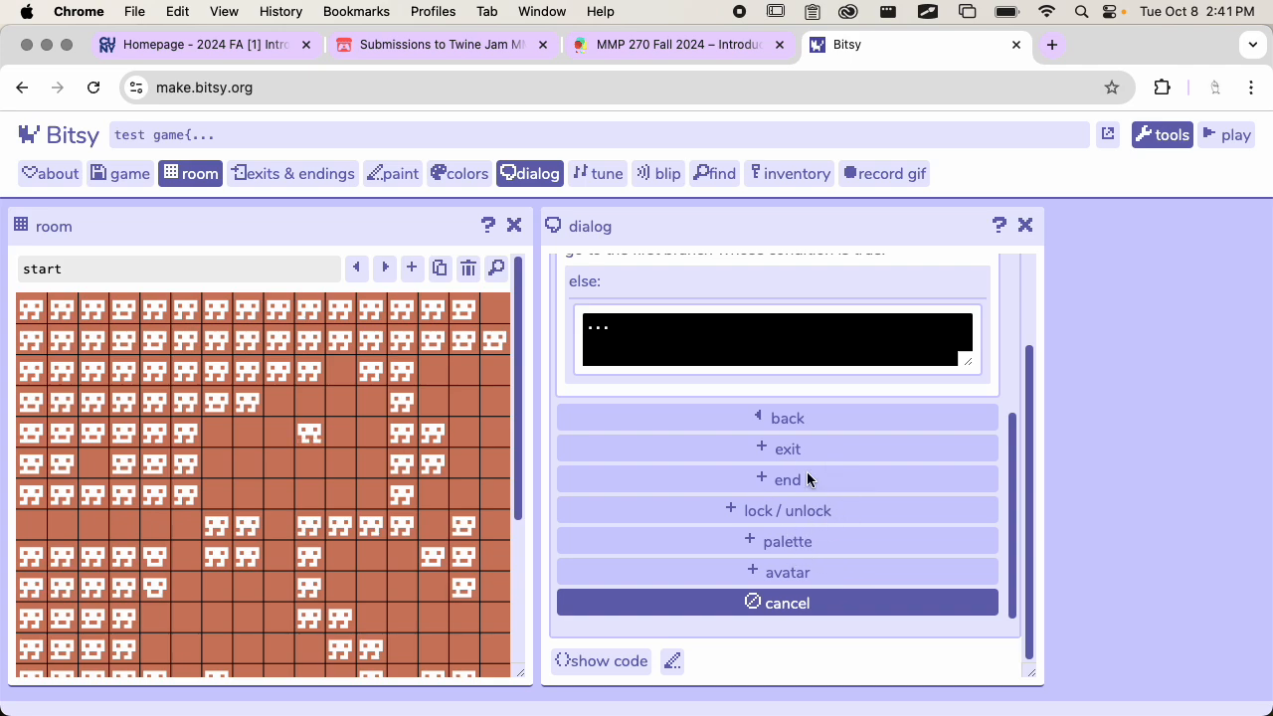
left_click(786, 452)
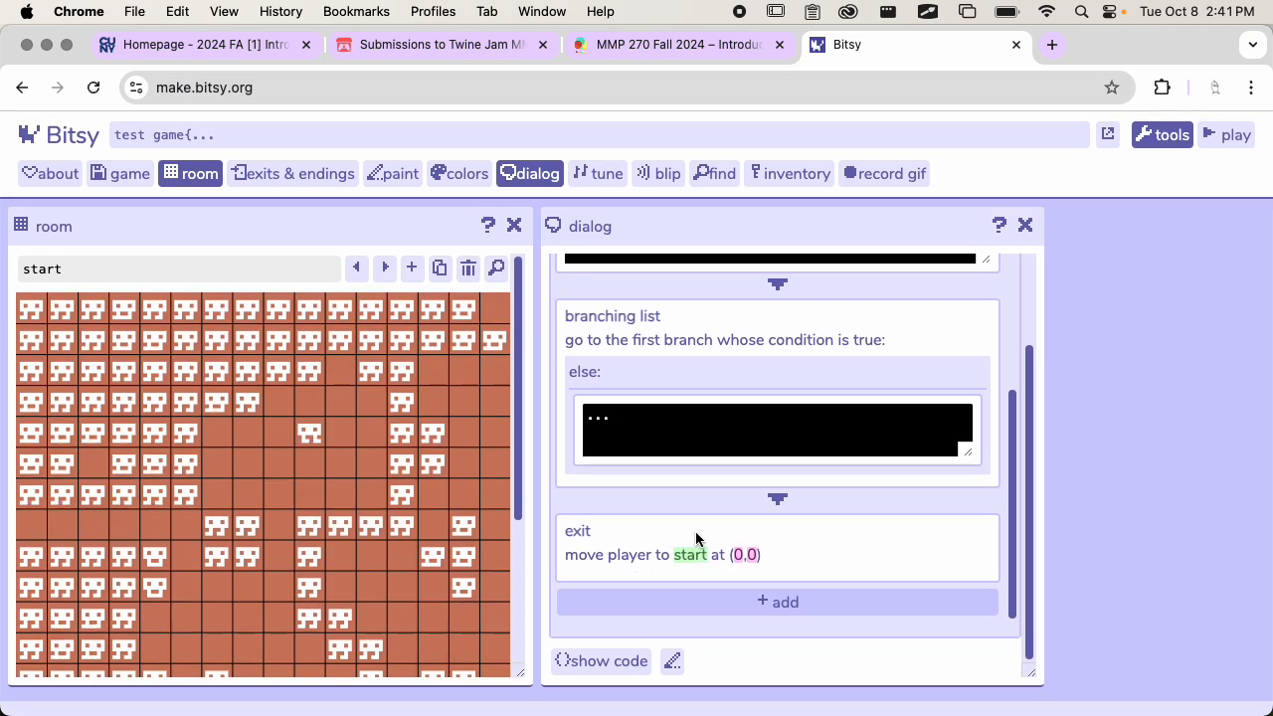
Set the exit action's destination room to level 1
left_click(695, 531)
left_click(725, 500)
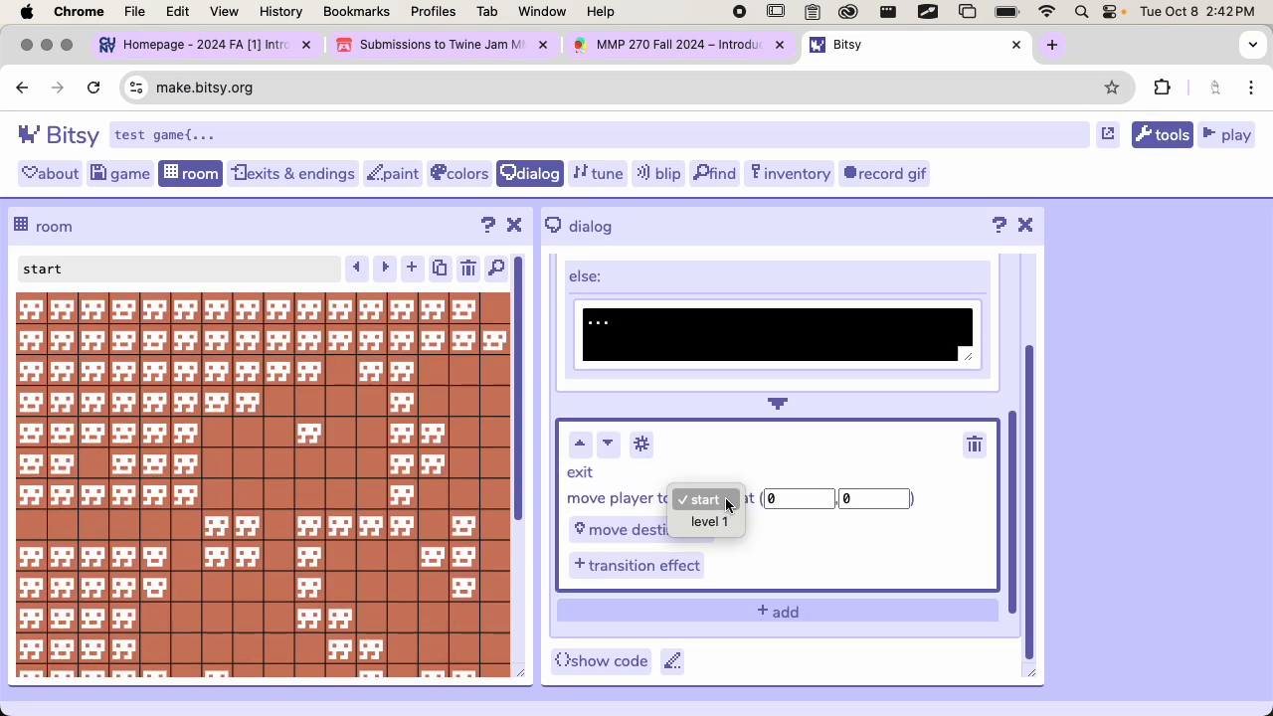
left_click(729, 521)
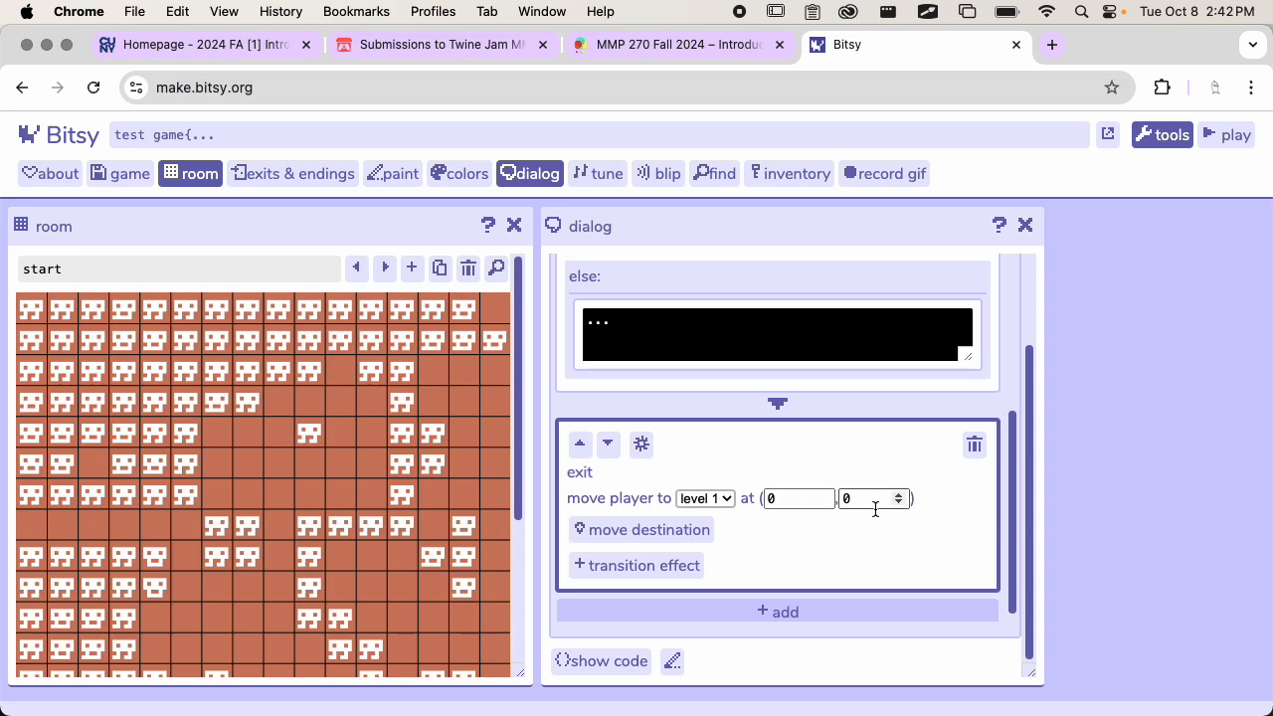
Display the level 1 room and place the exit's destination on the dotted path tile in the top row, at (11,0)
left_click(382, 268)
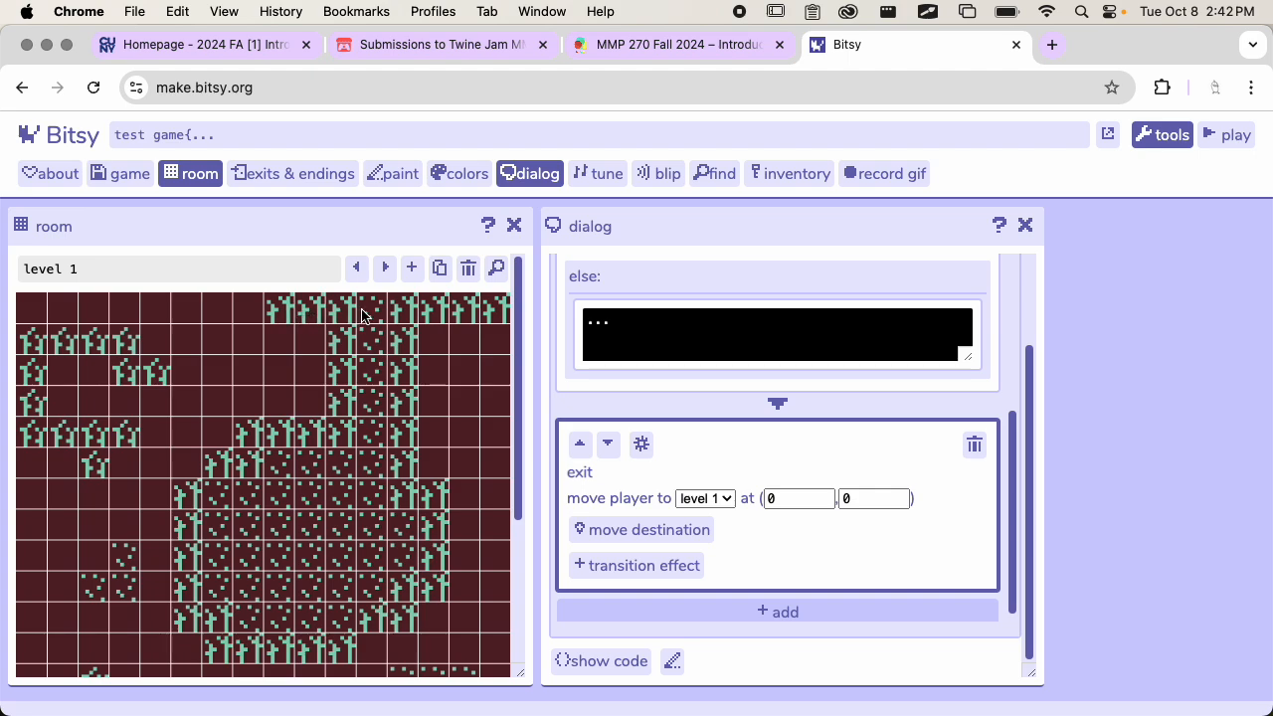
left_click(787, 498)
left_click(804, 497)
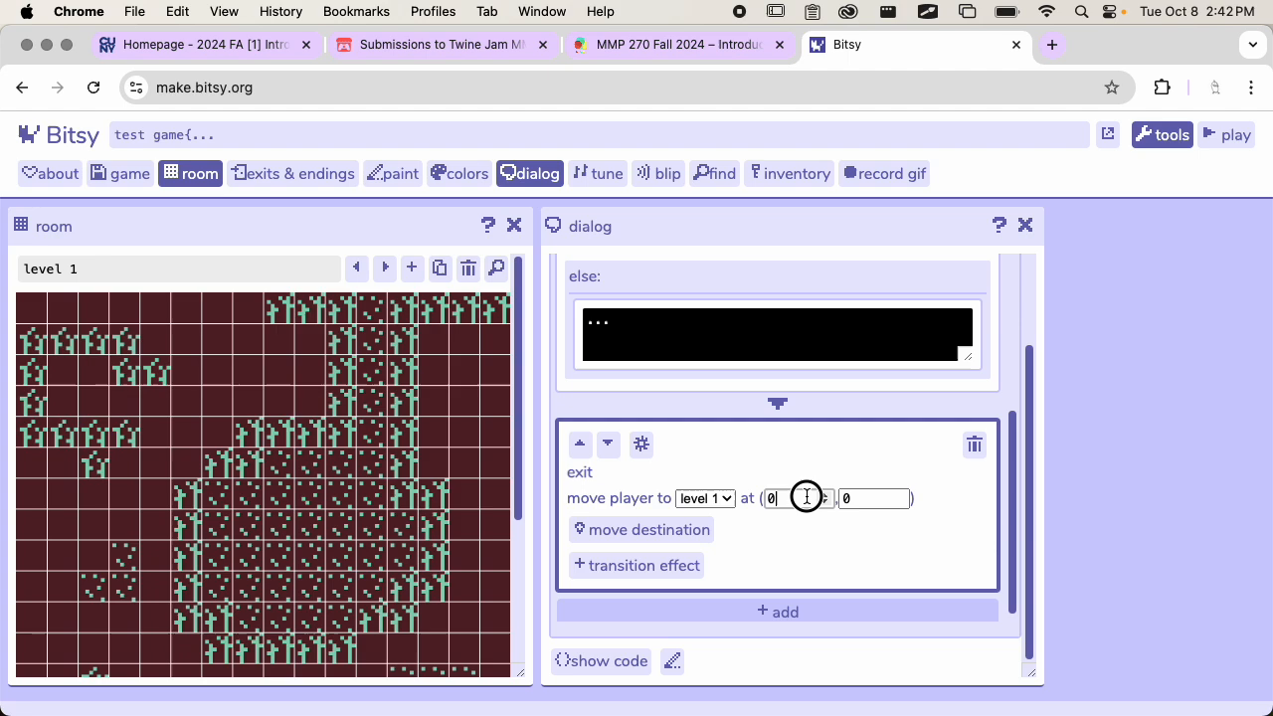
left_click(862, 498)
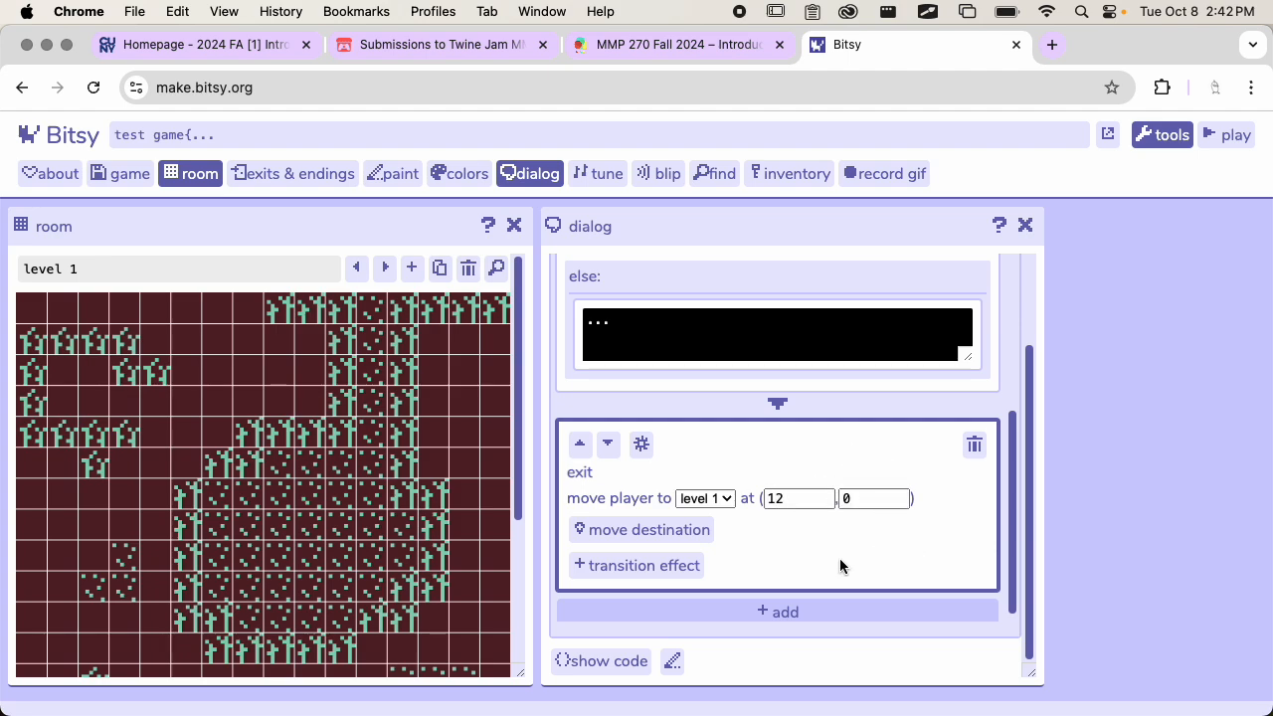
left_click(661, 531)
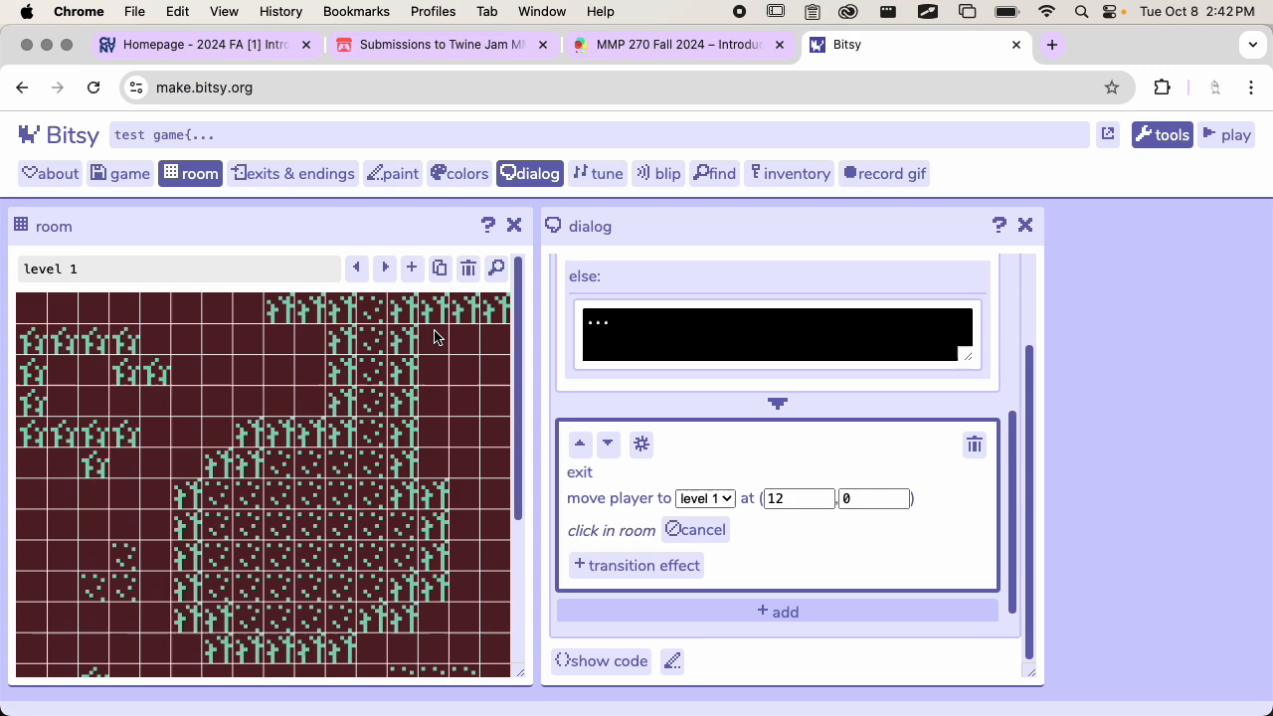
left_click(377, 309)
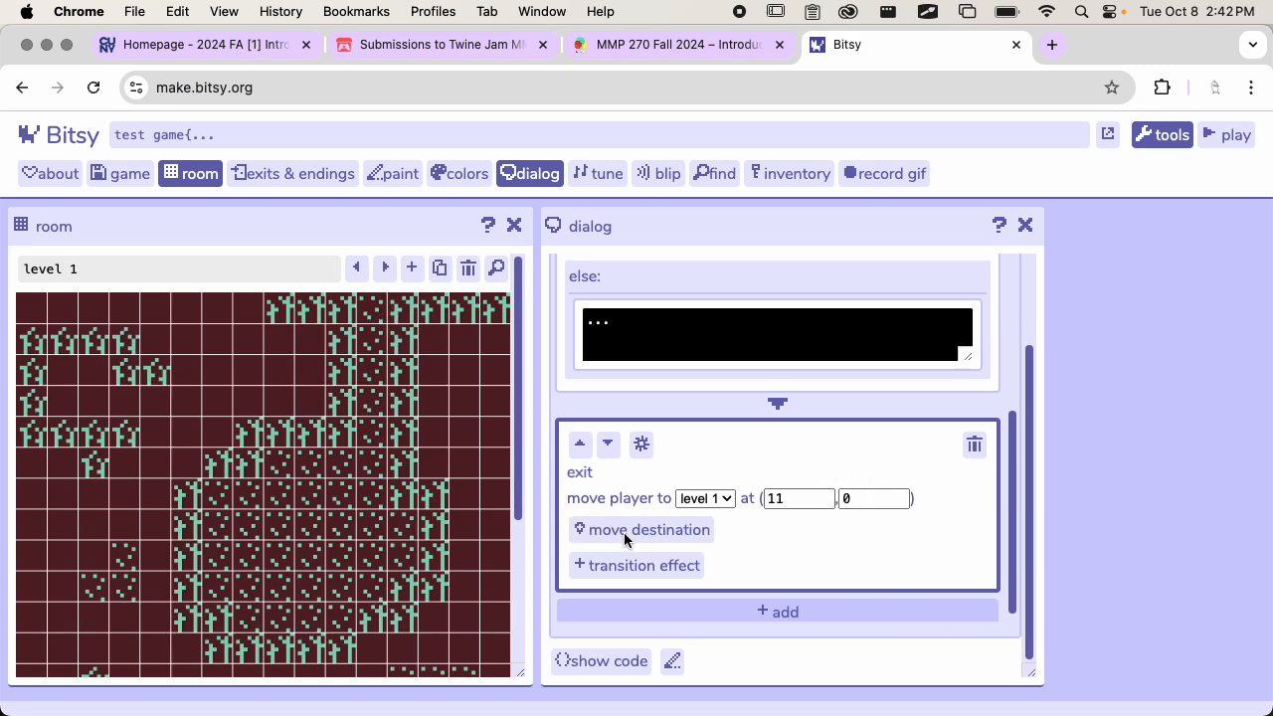
Add a transition effect to the exit action and set it to tunnel
left_click(630, 565)
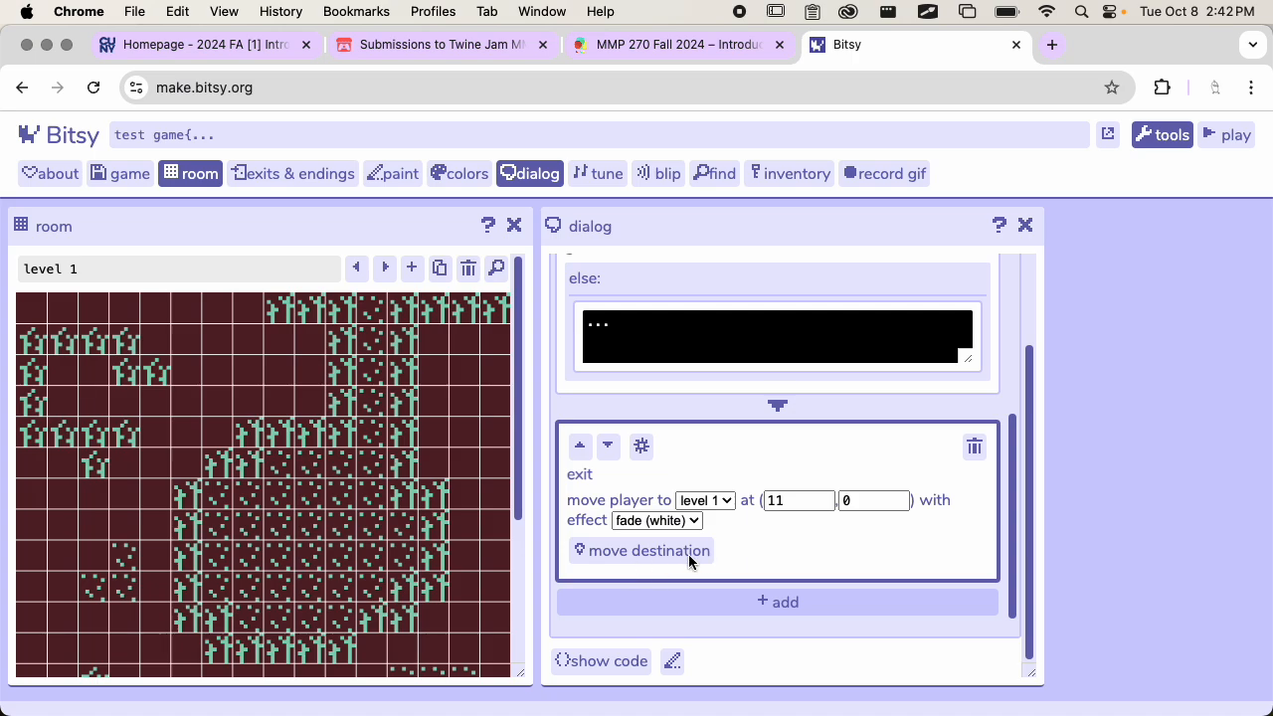
left_click(678, 521)
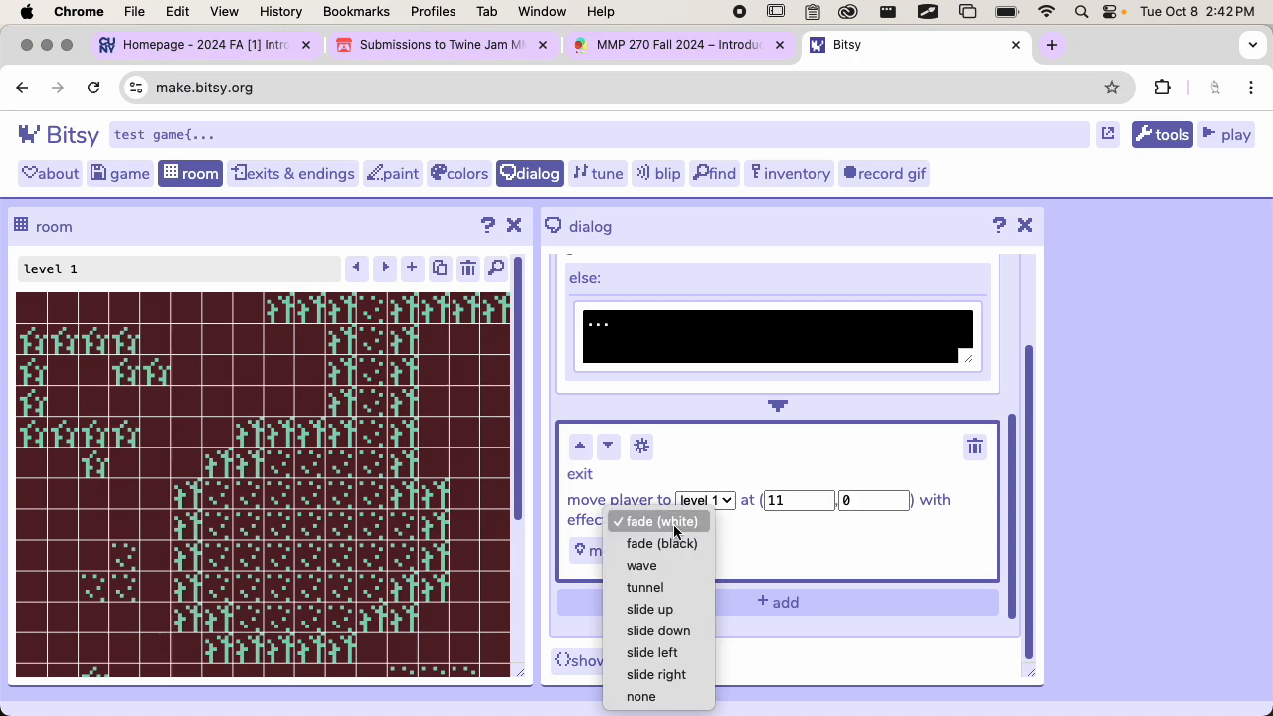
left_click(680, 588)
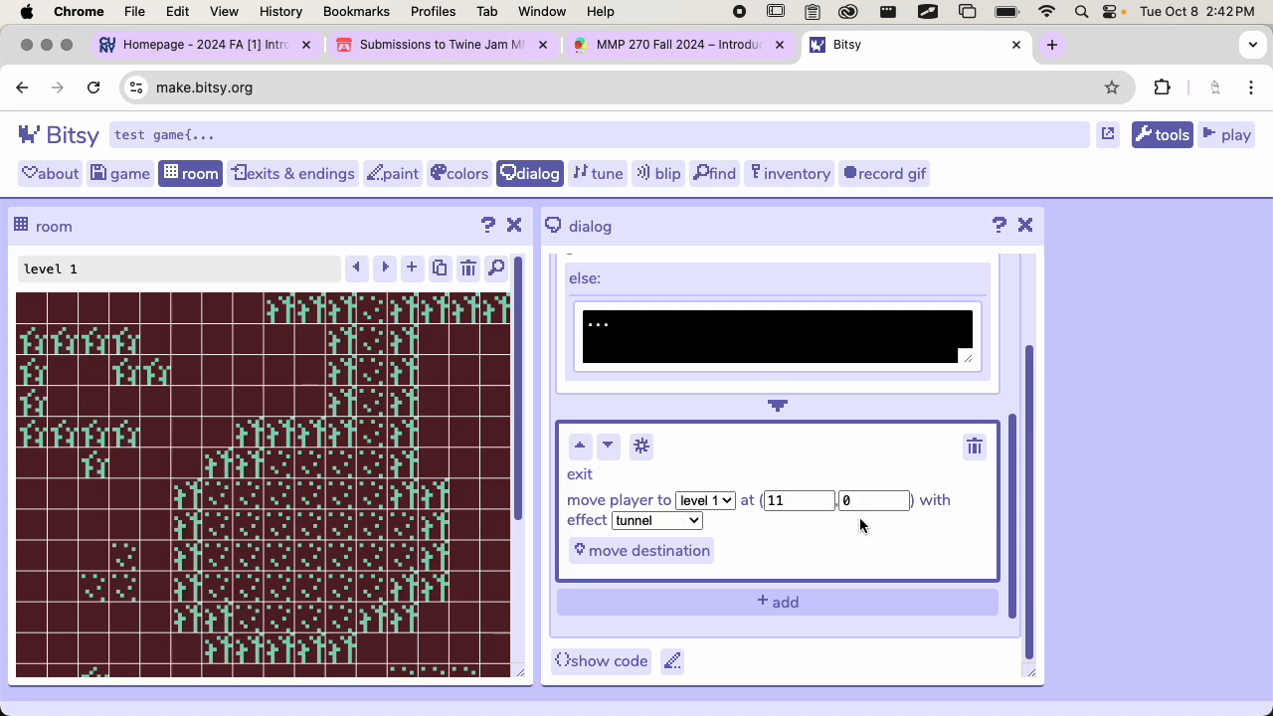
Start a playtest and walk the avatar down to the cat to open its dialog
left_click(1223, 137)
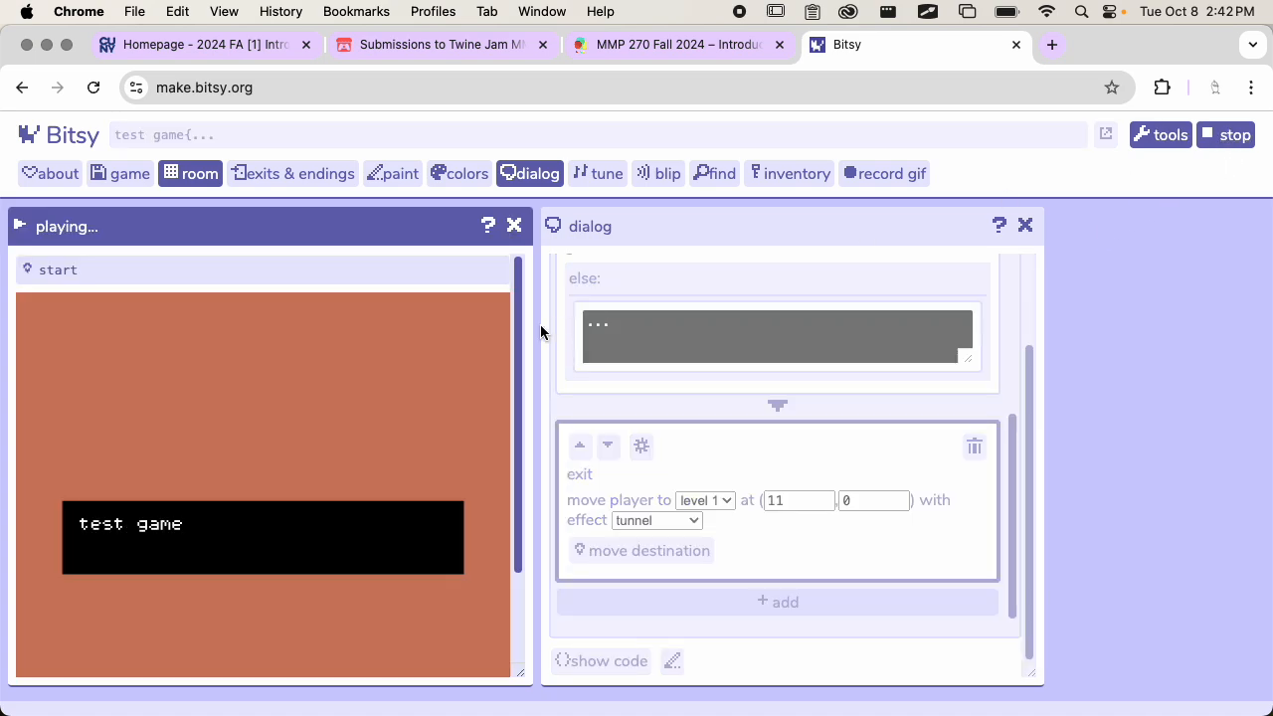
scroll(394, 414, "down", 1)
key("Down")
key("Down")
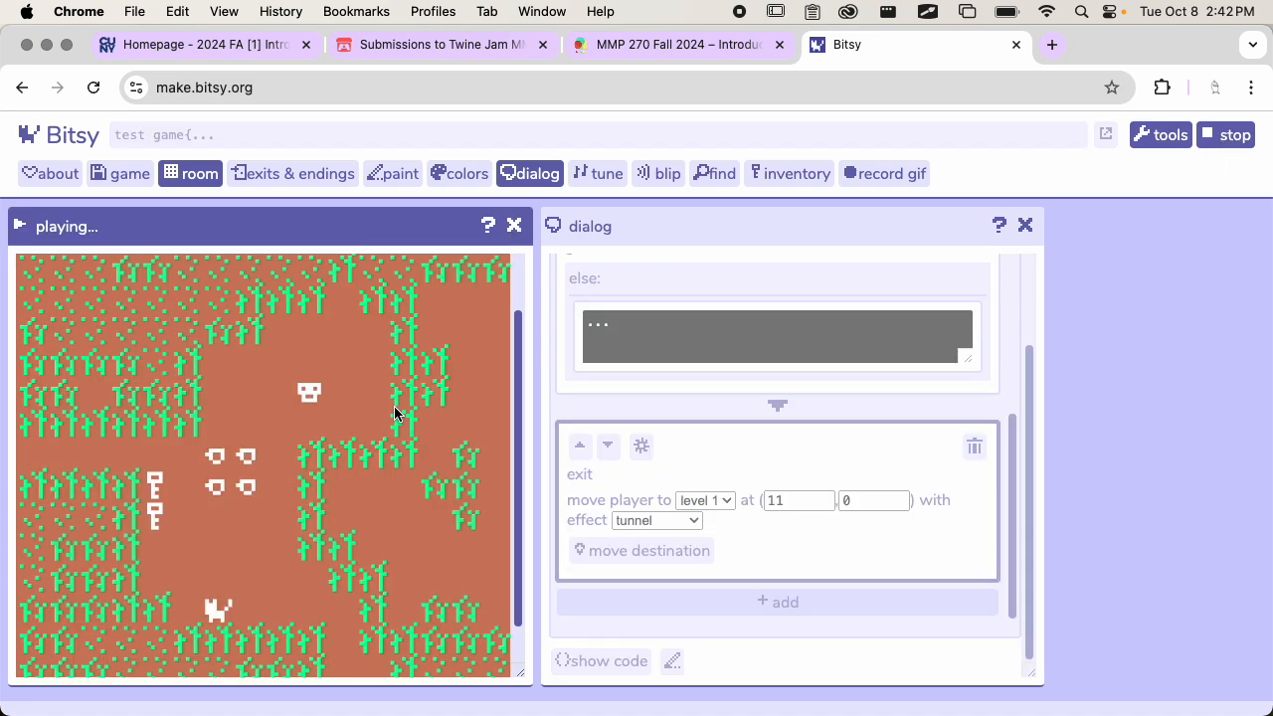
key("Left")
key("Down")
key("Down")
key("Down")
key("Down")
key("Down")
key("Down")
key("Left")
key("Down")
key("Left")
Advance through the cat's dialog and its exit into level 1 until the dialog closes
key("Left")
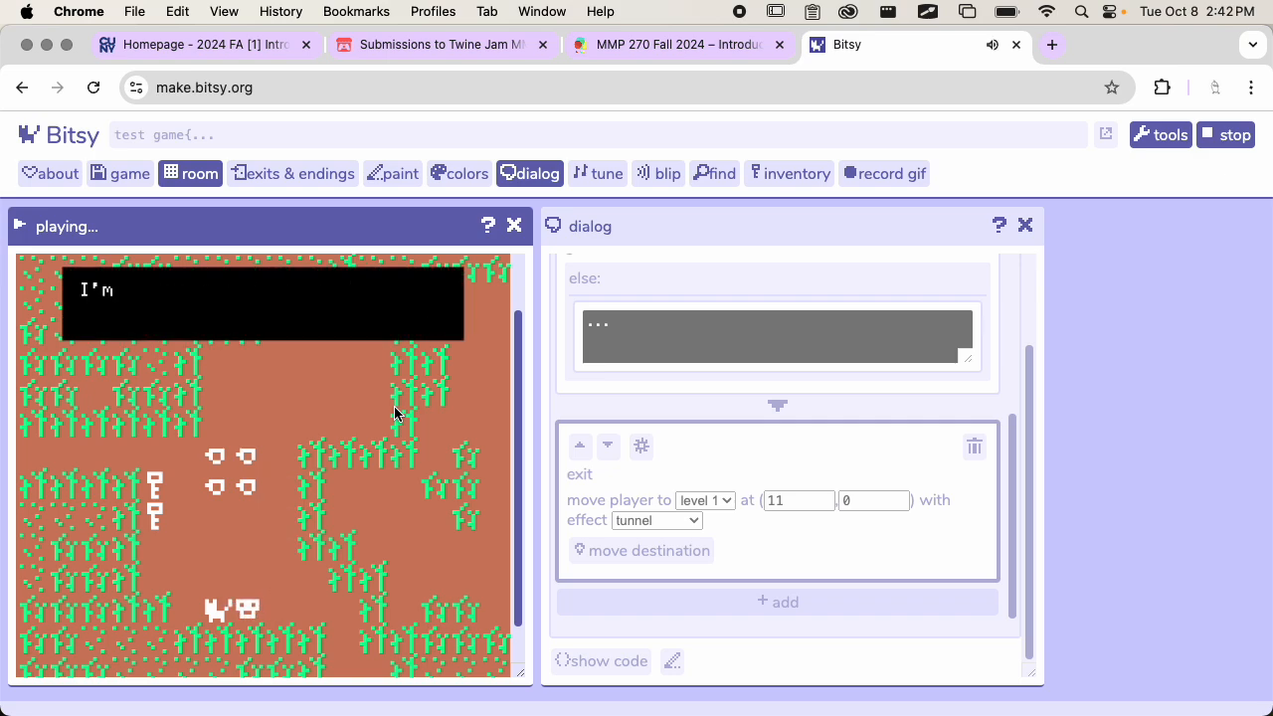
key("Left")
key("Left")
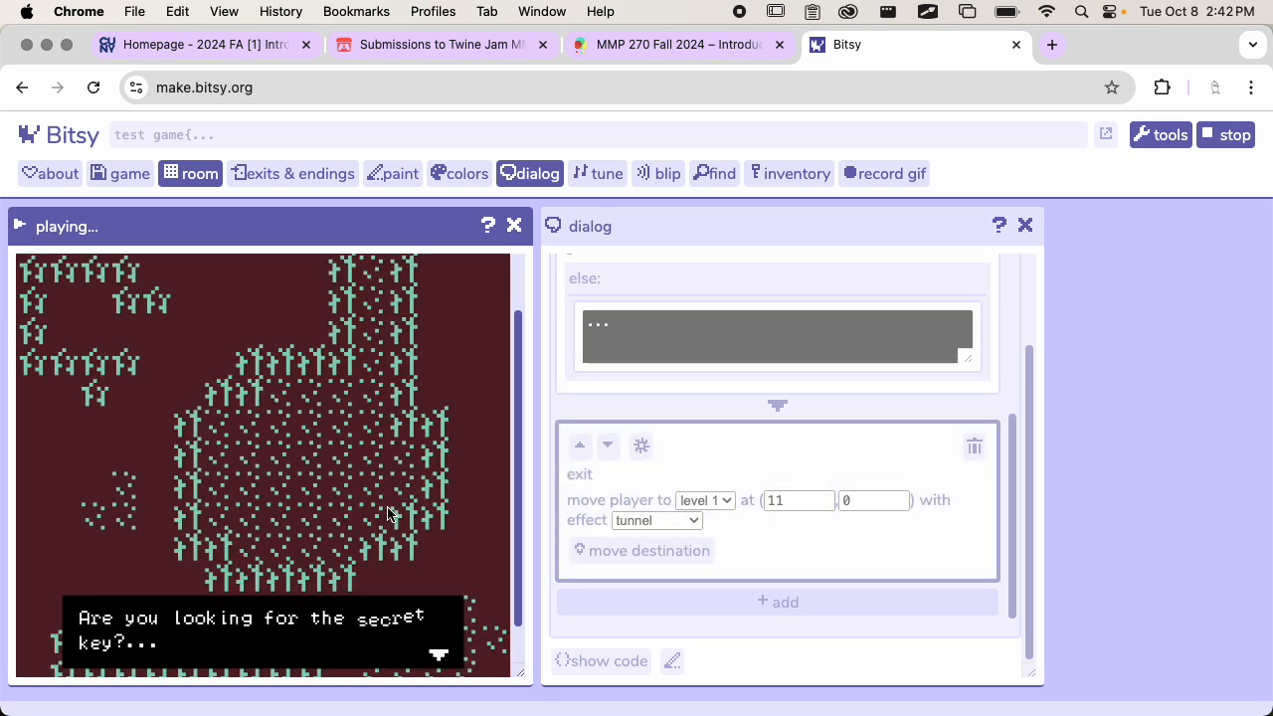
scroll(388, 514, "down", 2)
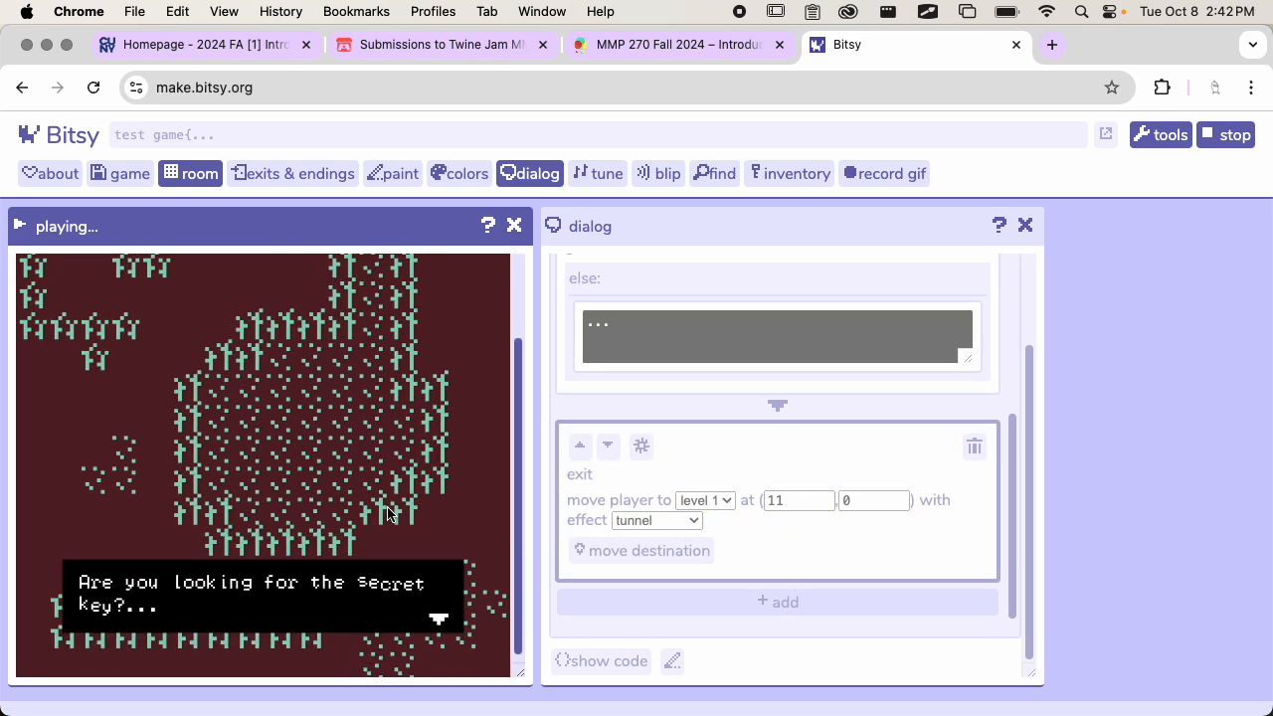
scroll(783, 480, "down", 1)
scroll(463, 523, "up", 1)
key("Down")
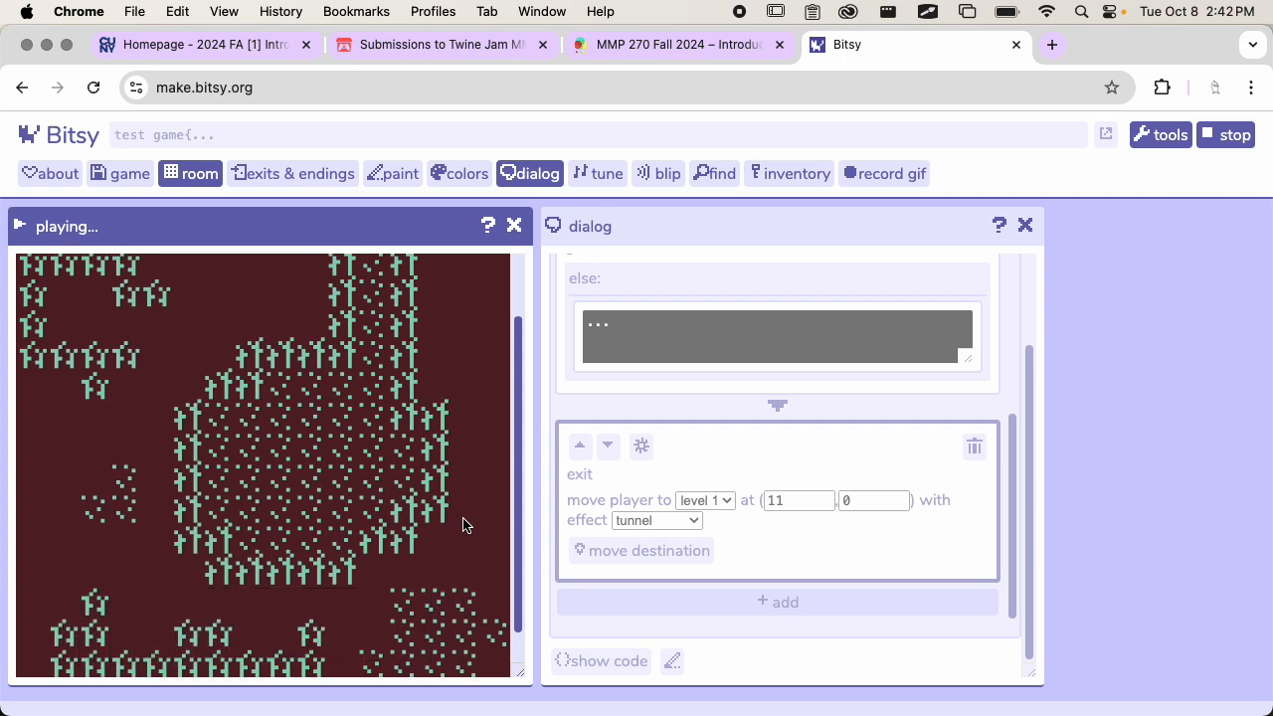
Walk the avatar four tiles down the dotted path in level 1 and stop the playtest
scroll(371, 630, "up", 2)
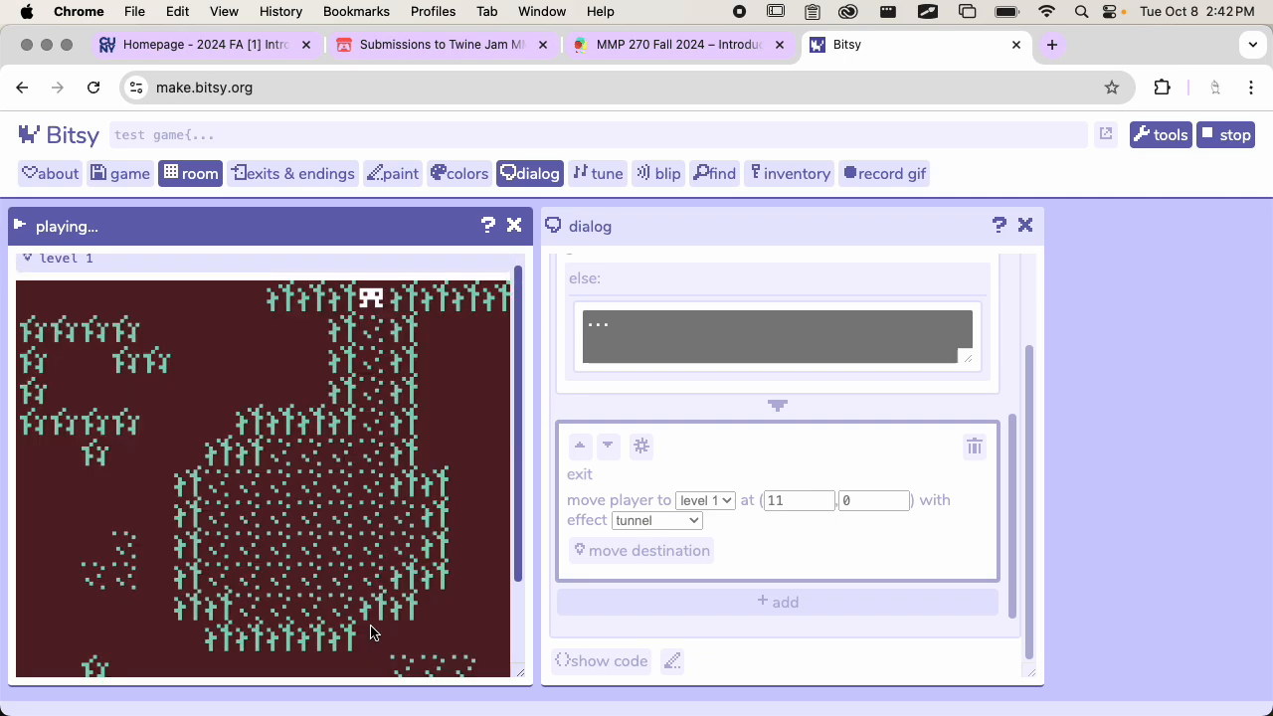
key("Down")
key("Down")
key("Down")
key("Down")
left_click(1233, 134)
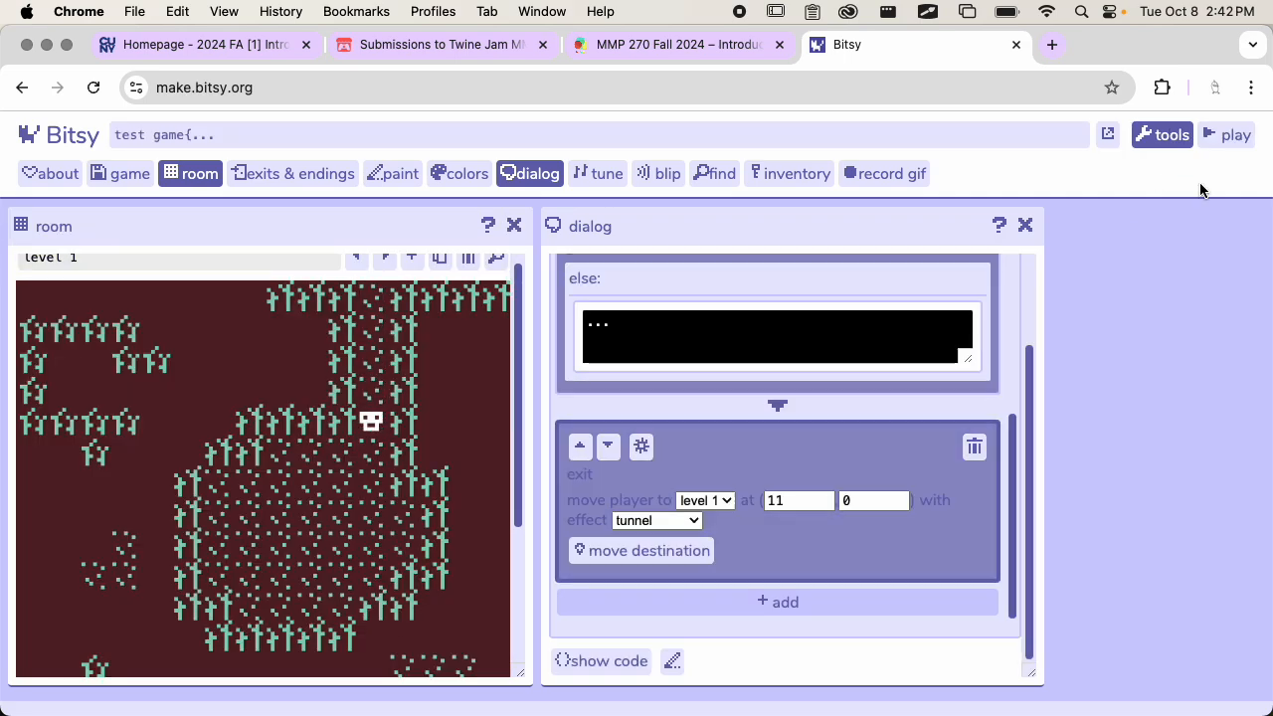
Add a morph avatar room action with the cat look after the exit action, and delete it again
left_click(785, 598)
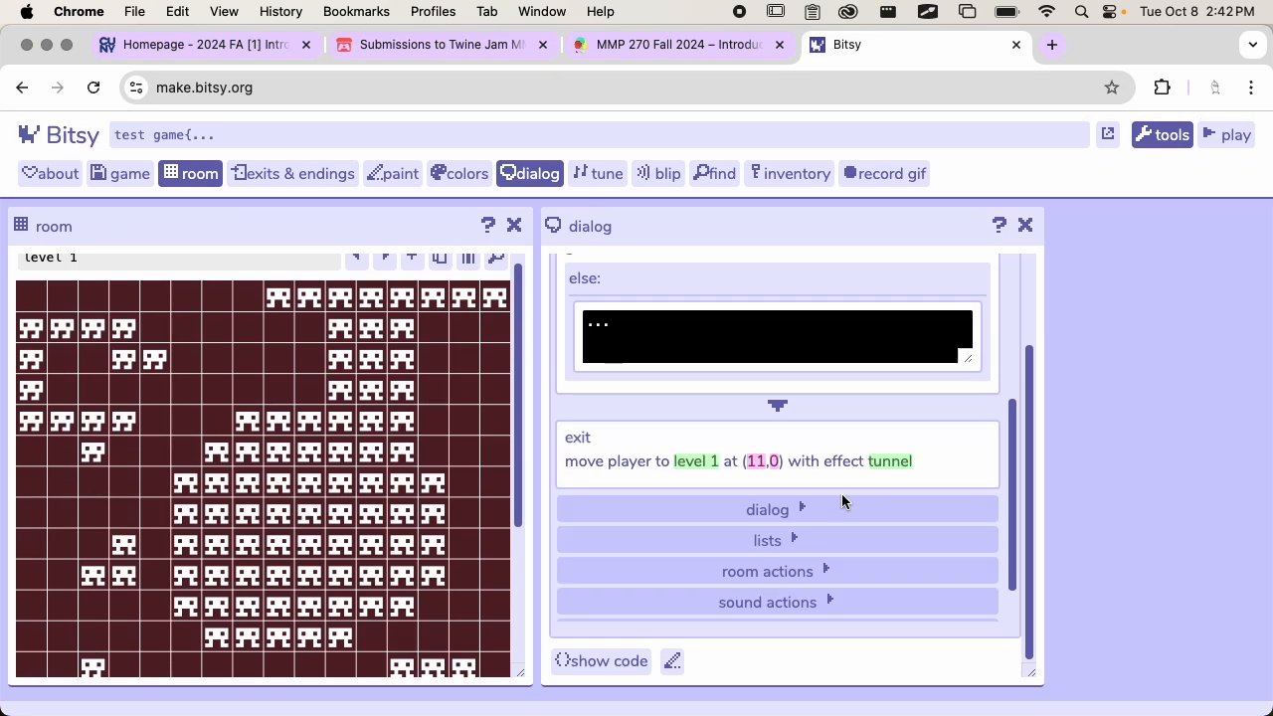
left_click(818, 513)
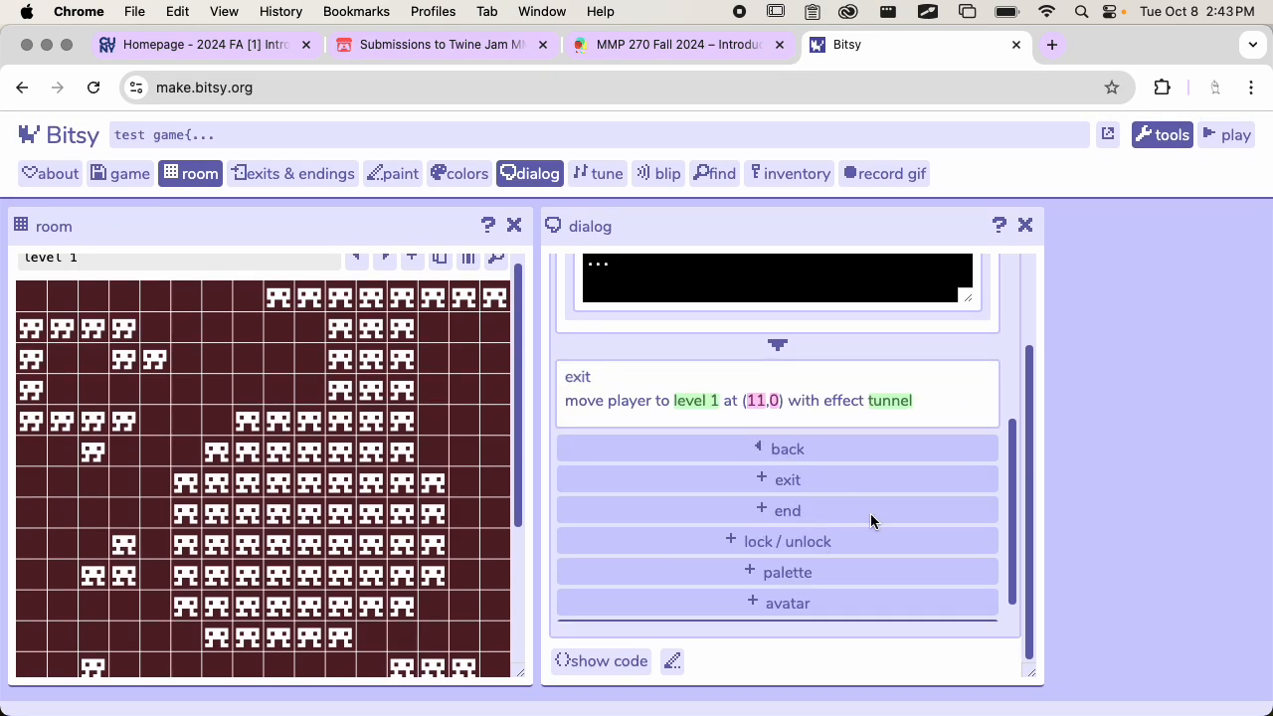
scroll(870, 514, "down", 1)
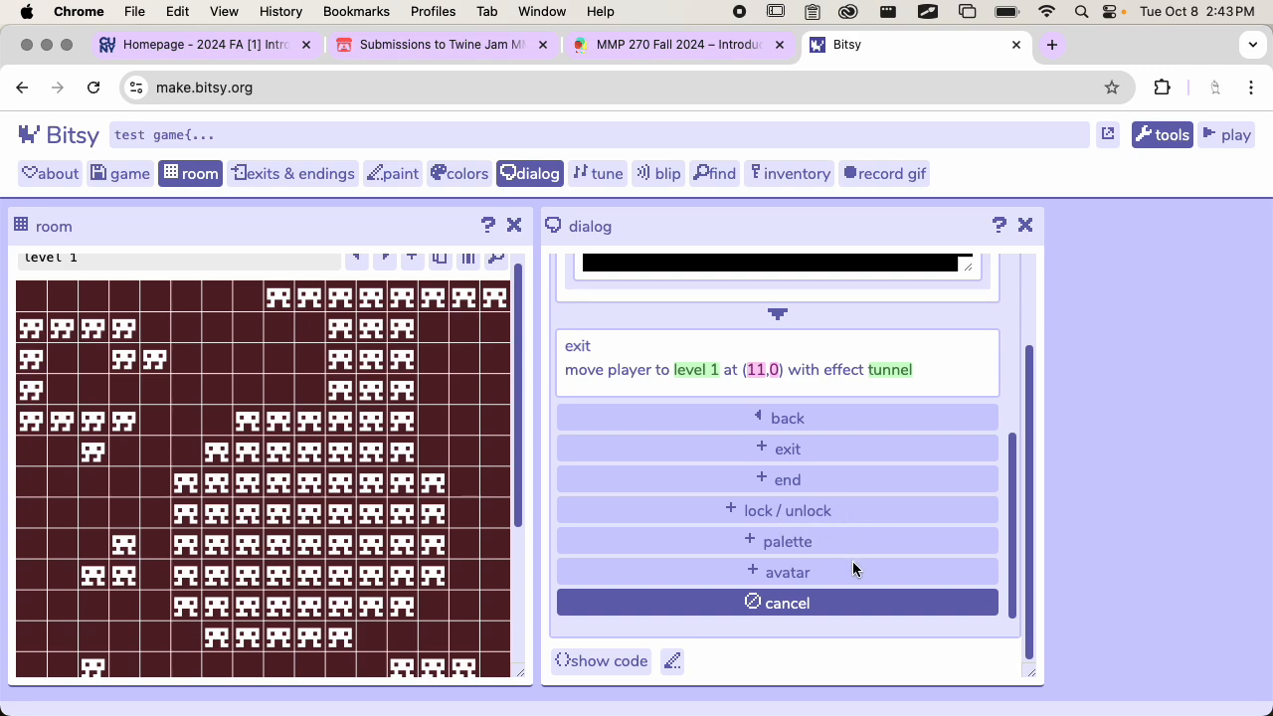
left_click(763, 572)
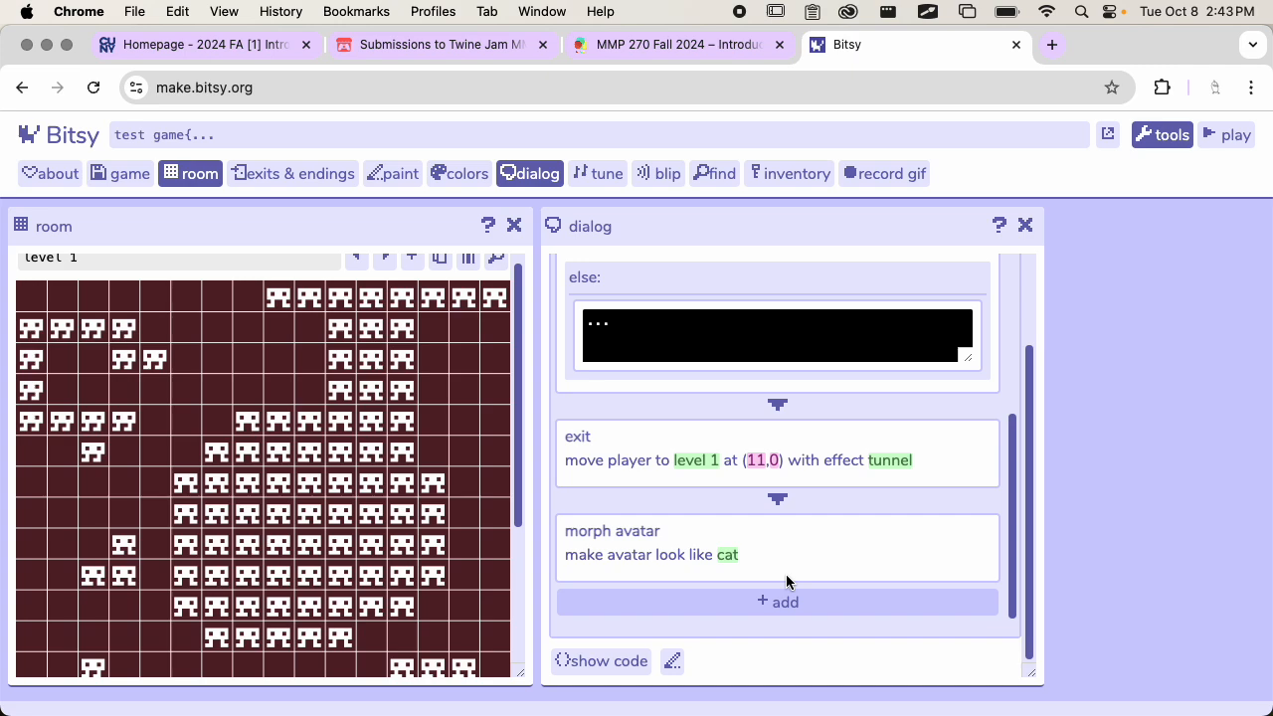
scroll(708, 550, "up", 5)
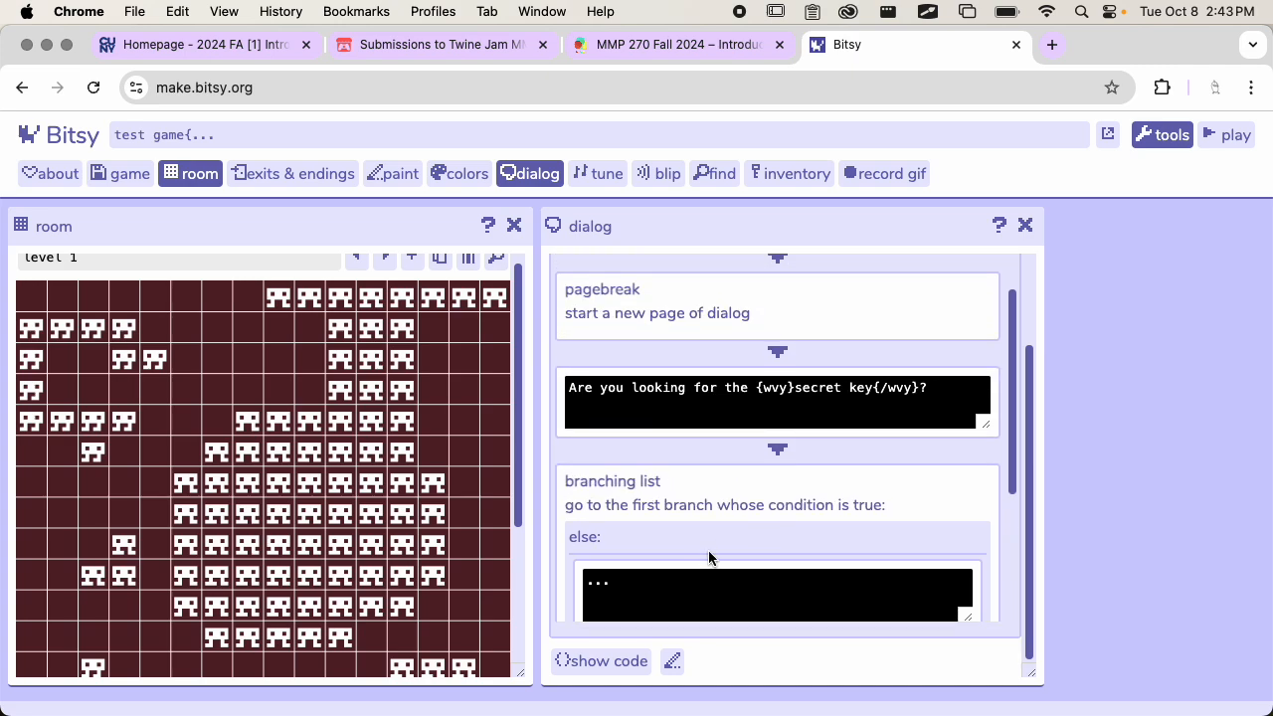
scroll(708, 547, "down", 5)
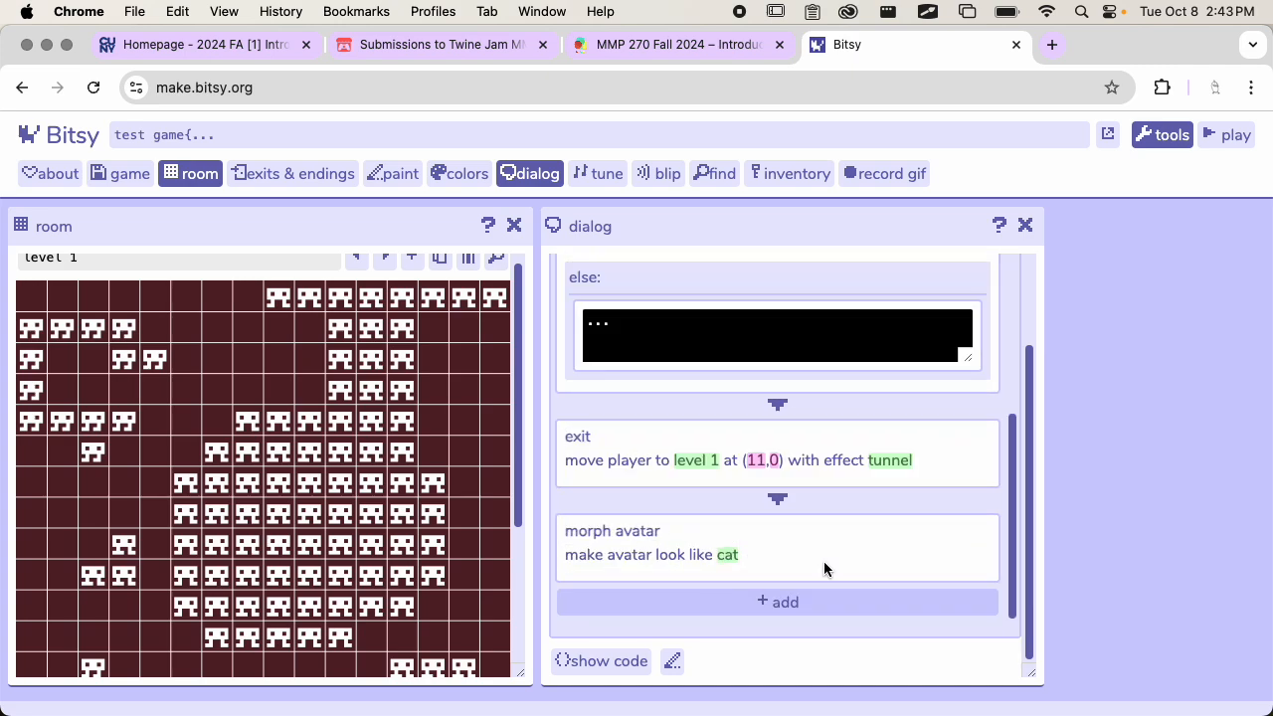
left_click(771, 542)
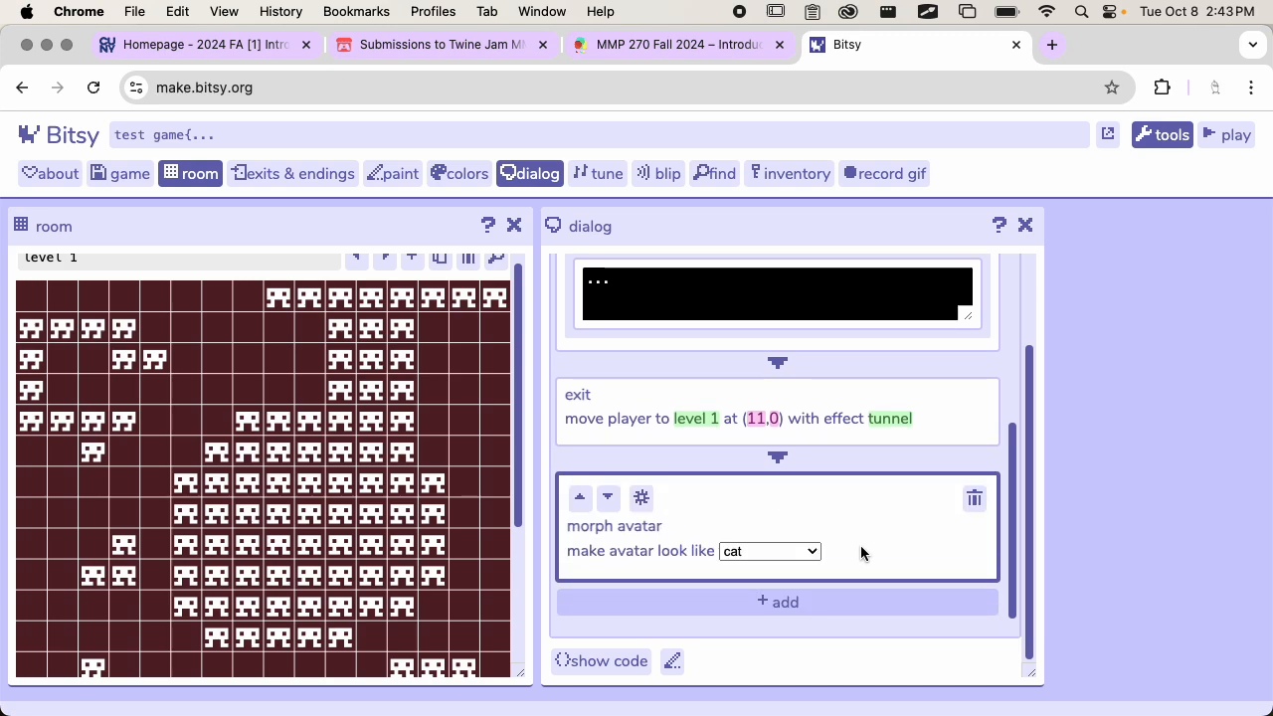
left_click(974, 499)
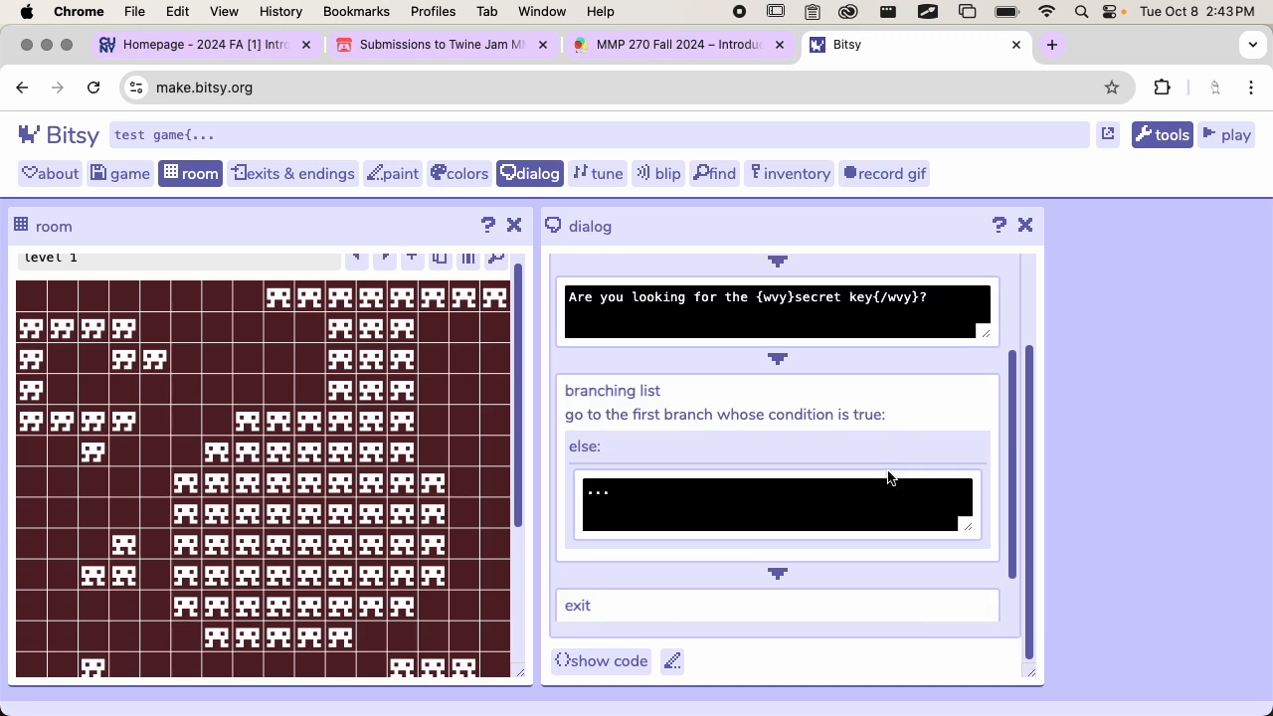
Delete the branching list between the secret key question and the exit action in the cat dialog
scroll(888, 477, "up", 3)
scroll(888, 477, "down", 4)
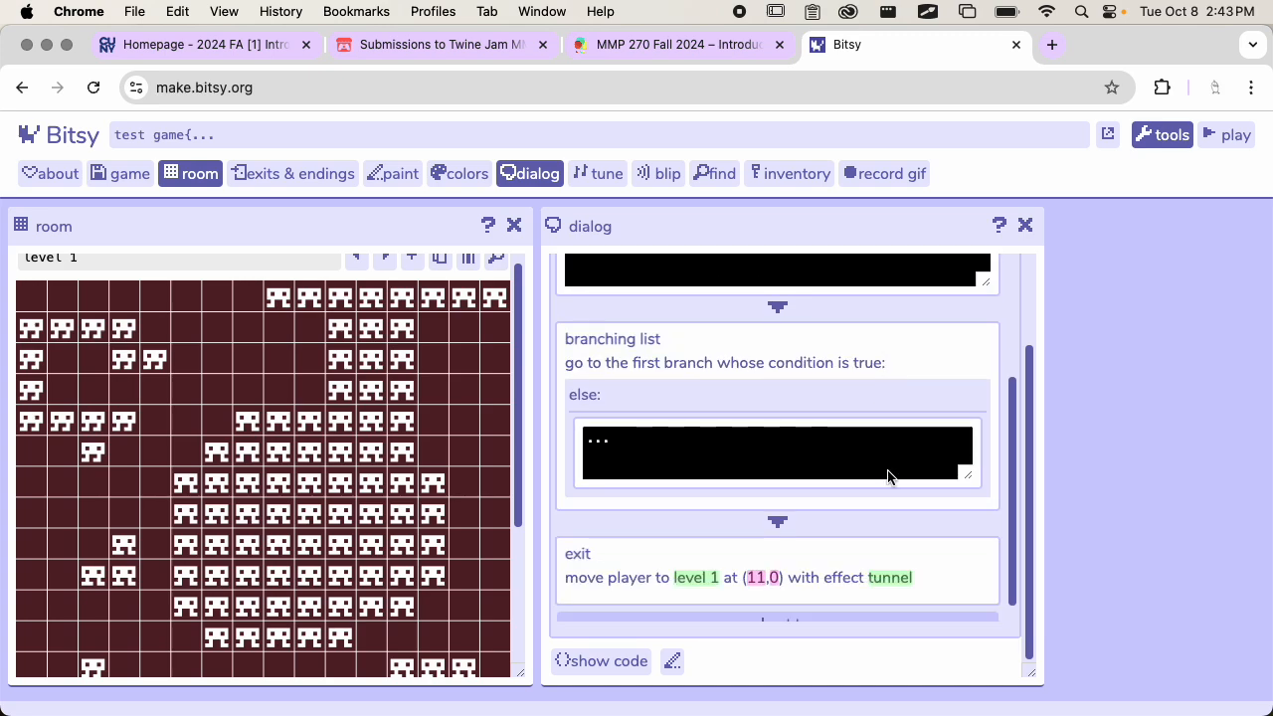
left_click(898, 361)
left_click(973, 346)
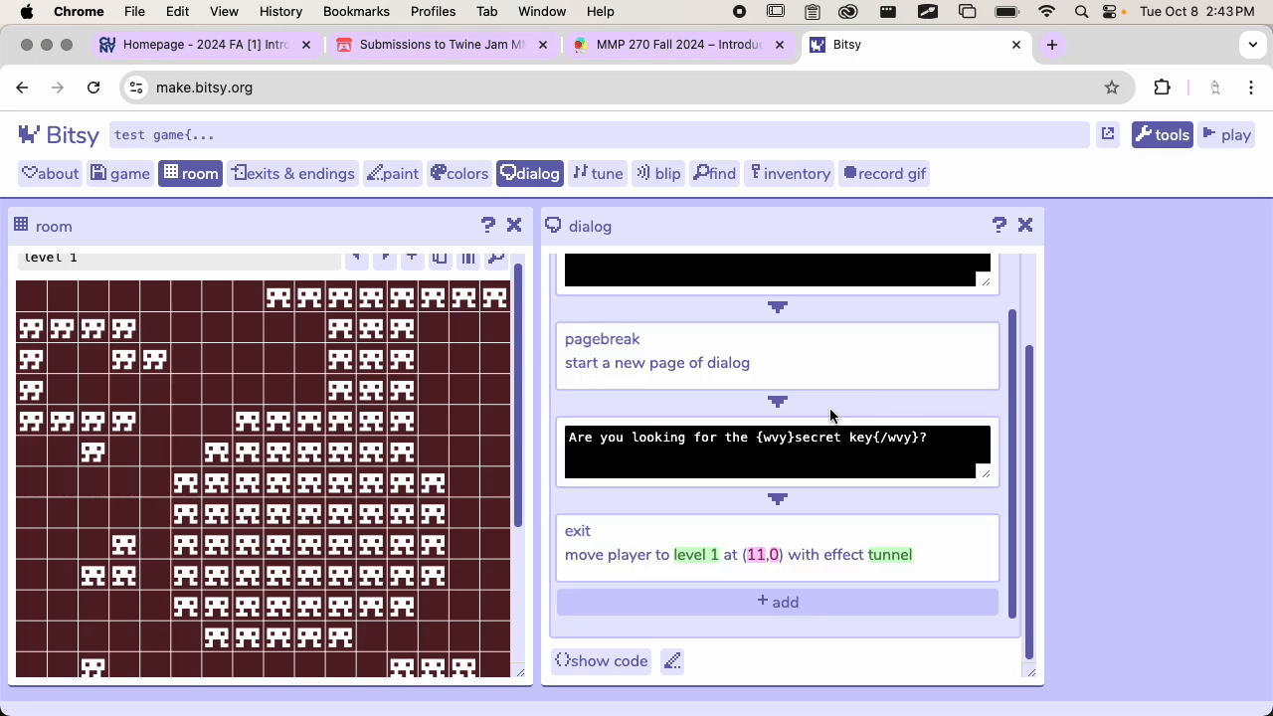
scroll(771, 495, "down", 1)
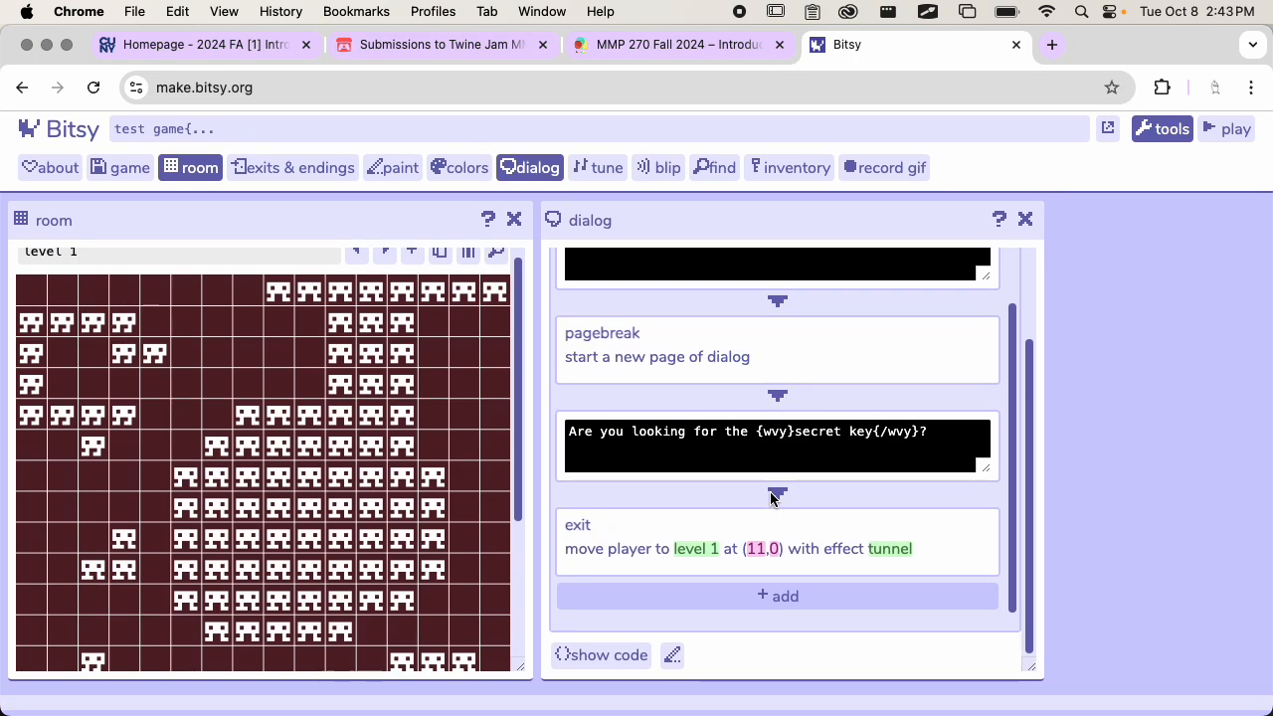
left_click(675, 661)
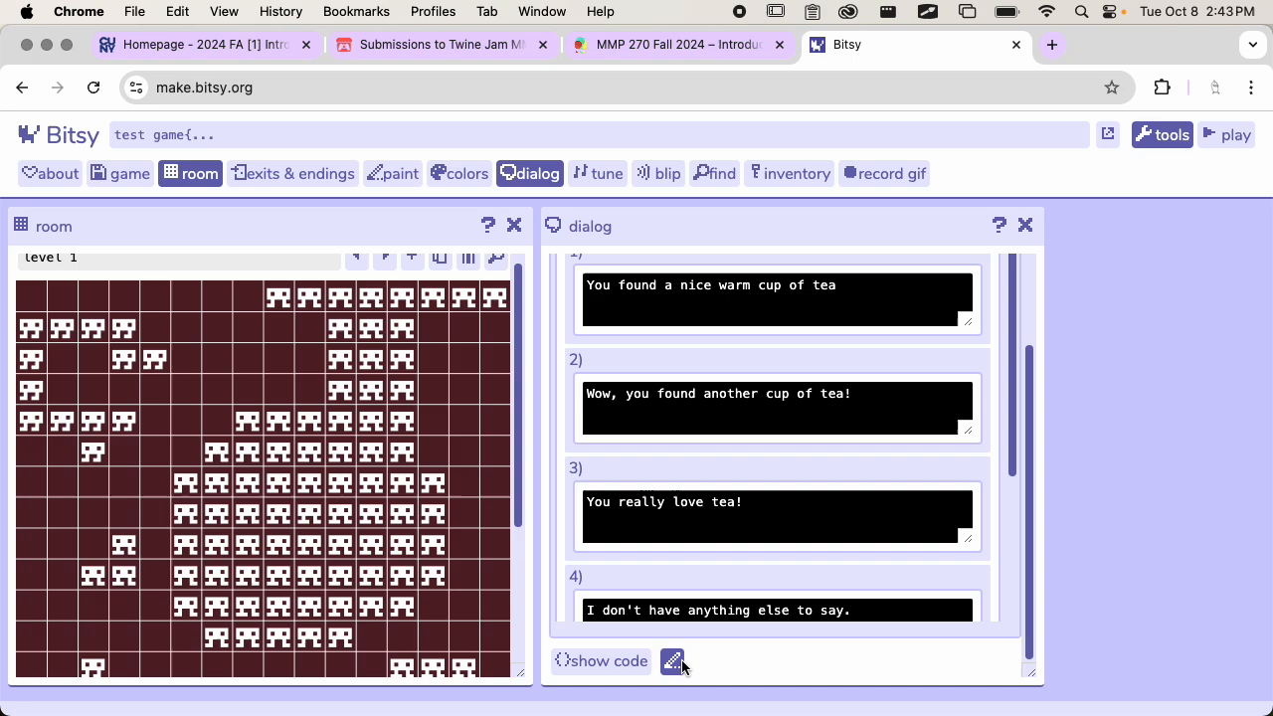
scroll(825, 398, "up", 3)
scroll(824, 398, "down", 3)
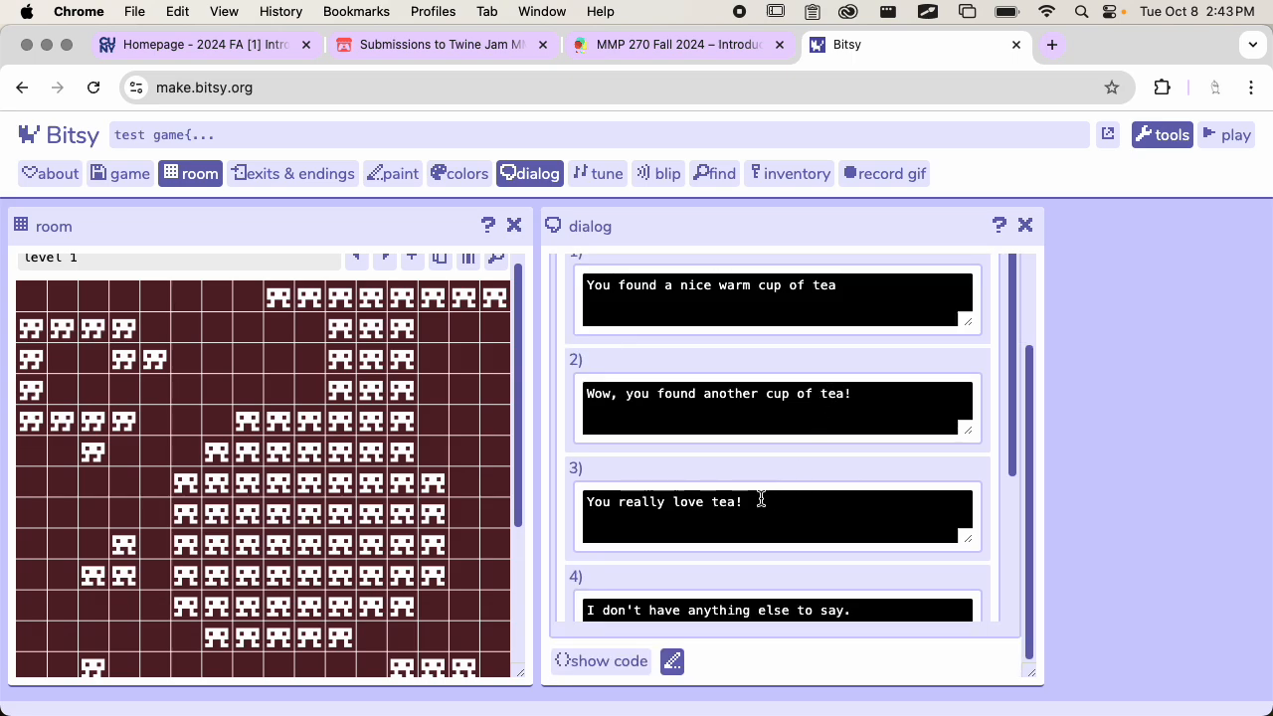
scroll(759, 488, "up", 3)
left_click(867, 269)
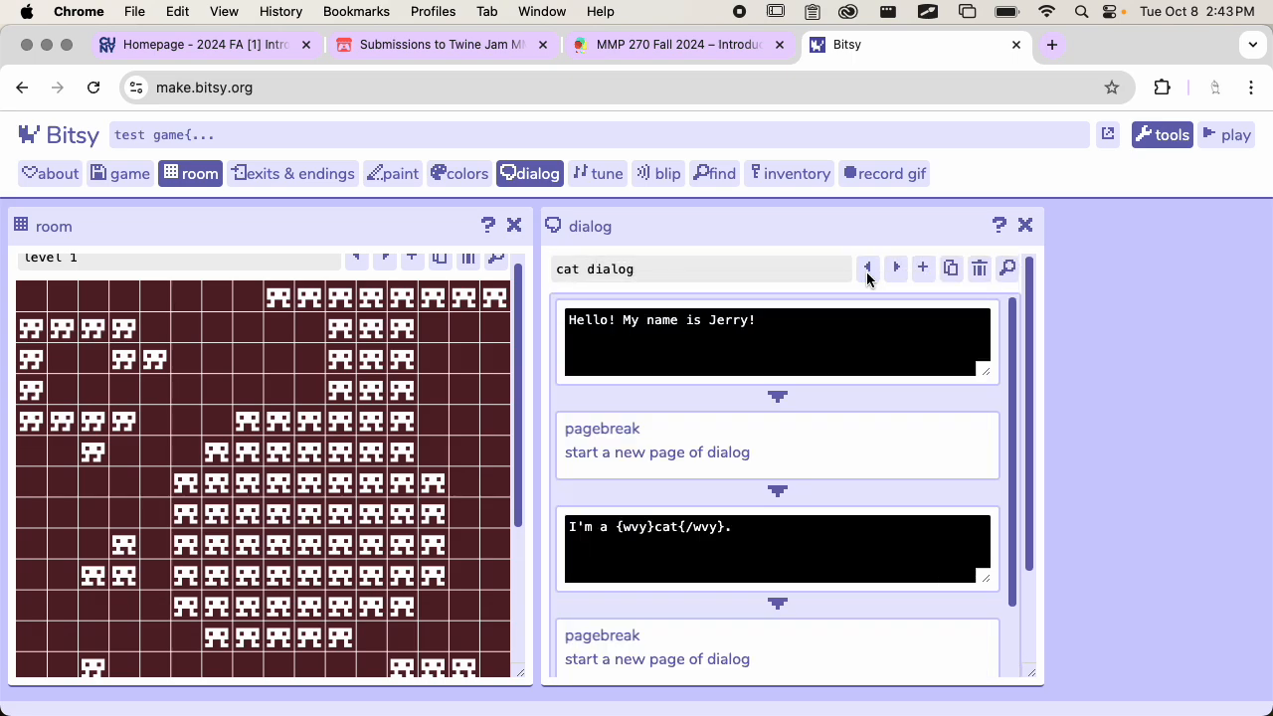
Add a blip sound action playing meow after the exit action in the cat dialog and open its settings
scroll(795, 498, "down", 7)
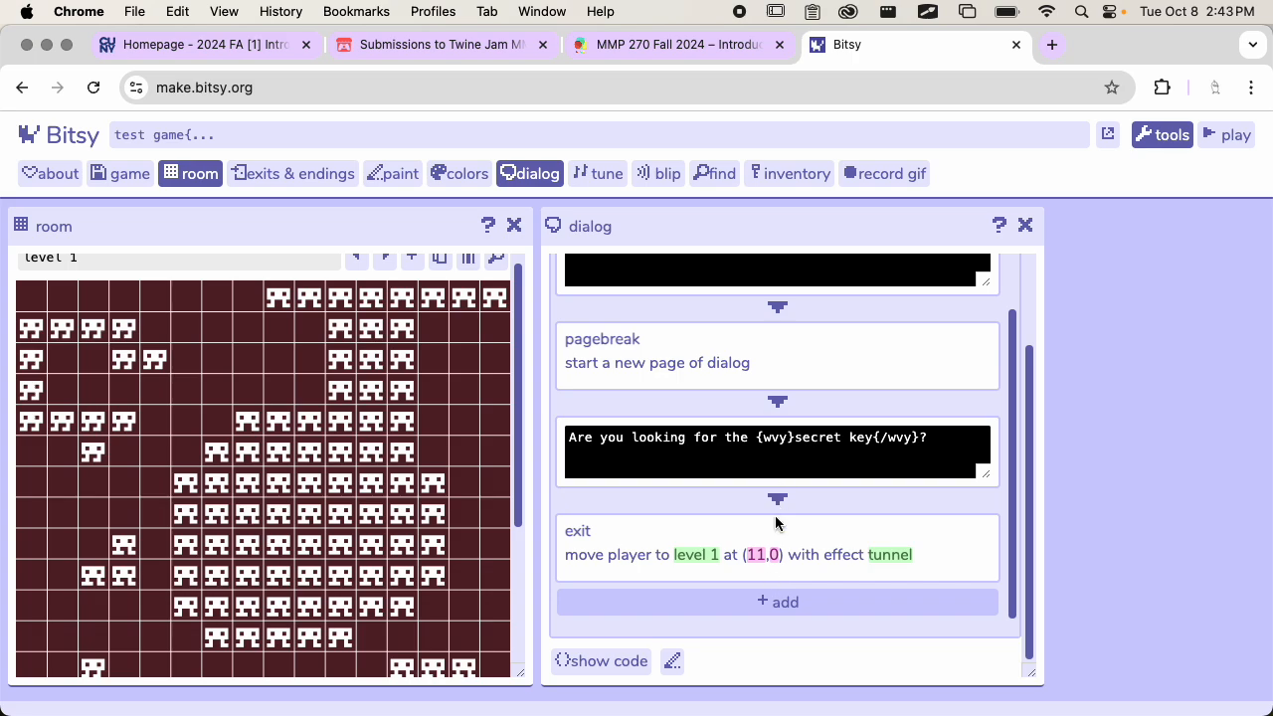
left_click(776, 599)
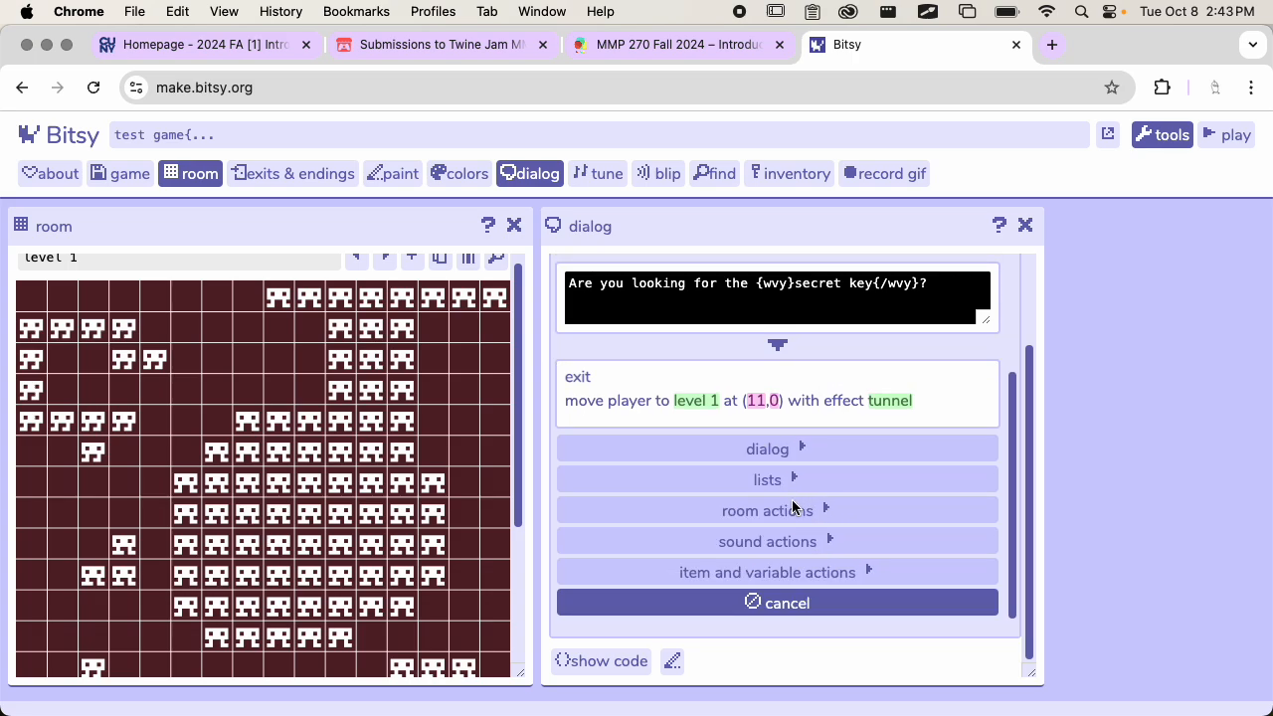
left_click(792, 539)
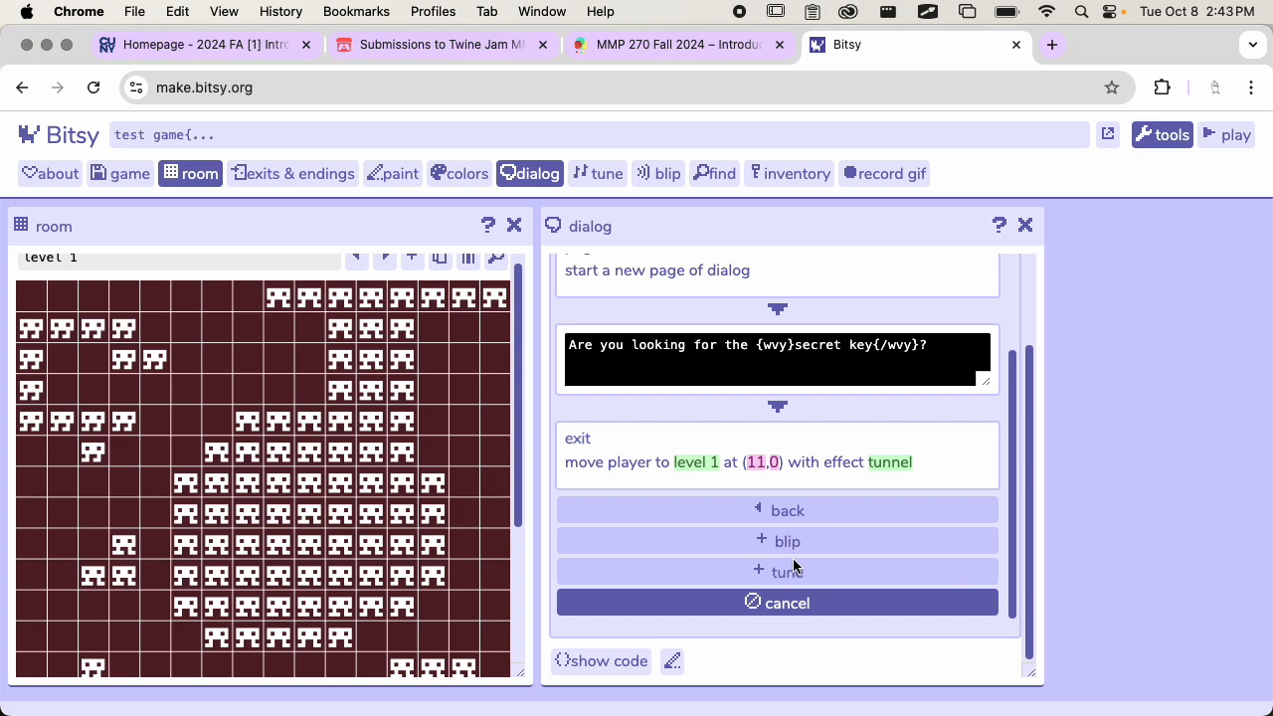
left_click(788, 541)
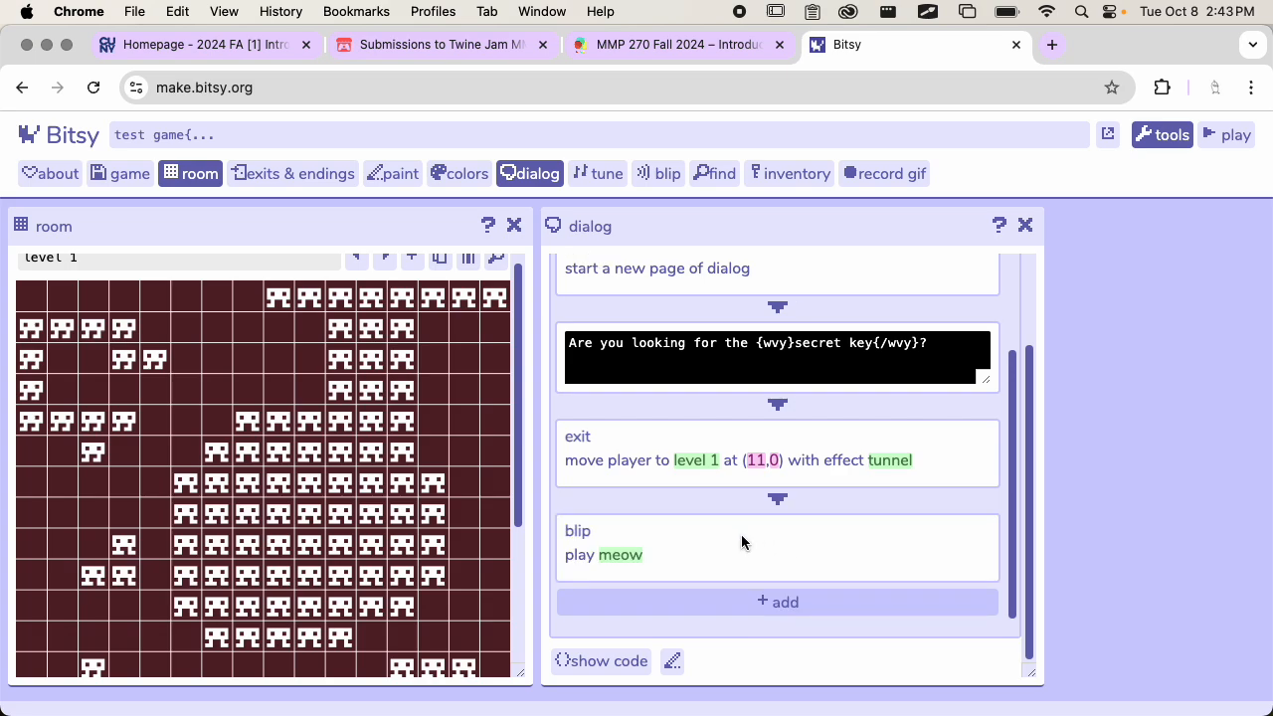
left_click(761, 562)
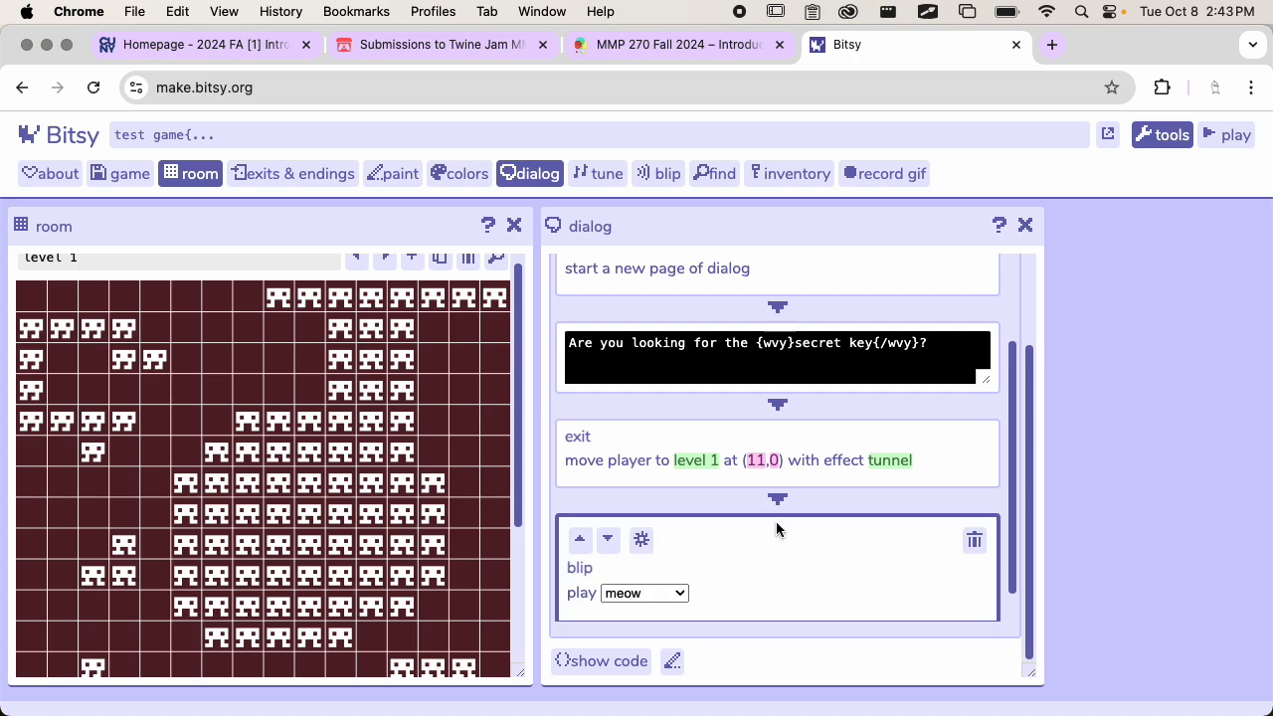
Examine the item and variable actions available for the cat dialog, cancel without adding one, and return to the dialog's beginning
scroll(776, 521, "down", 1)
left_click(783, 602)
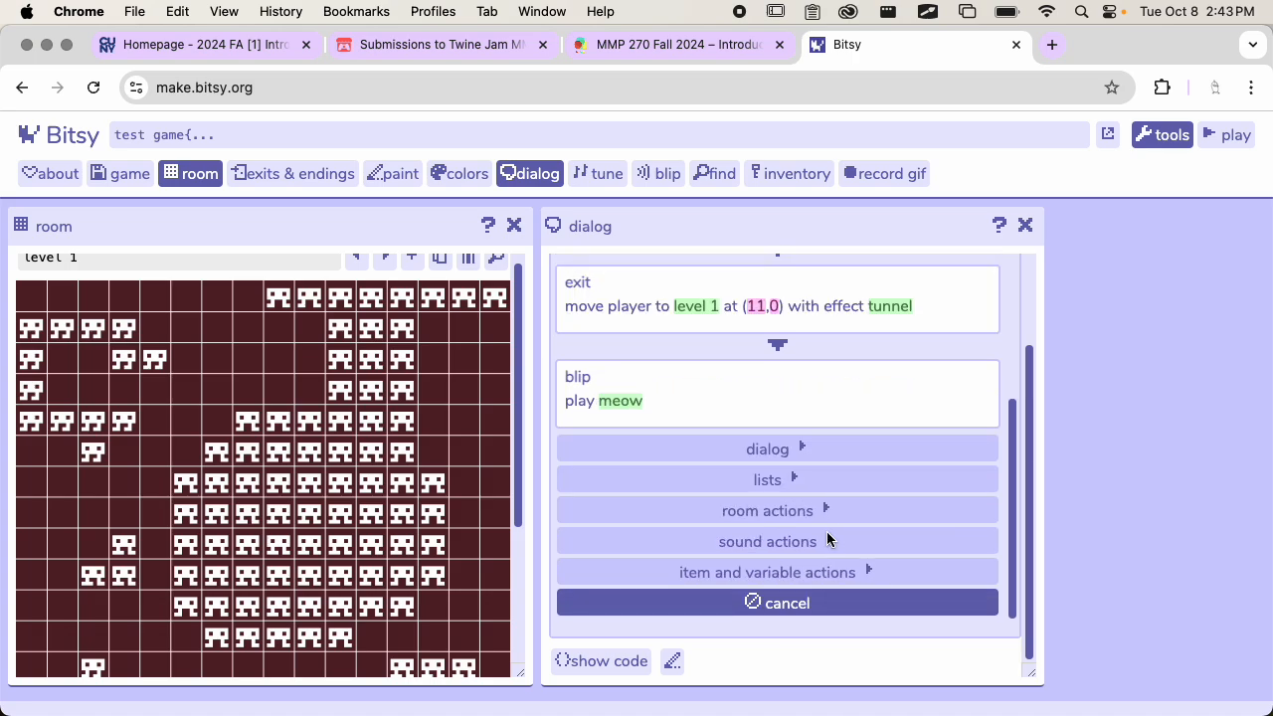
left_click(790, 572)
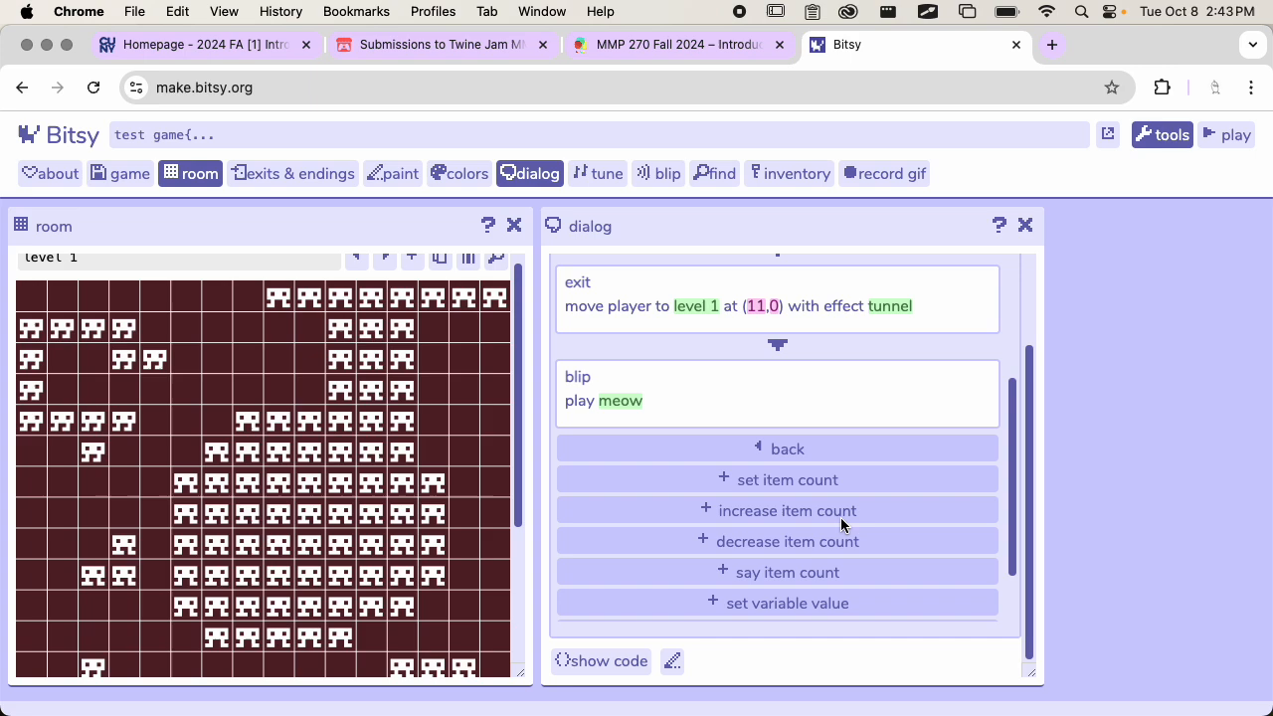
scroll(841, 523, "down", 2)
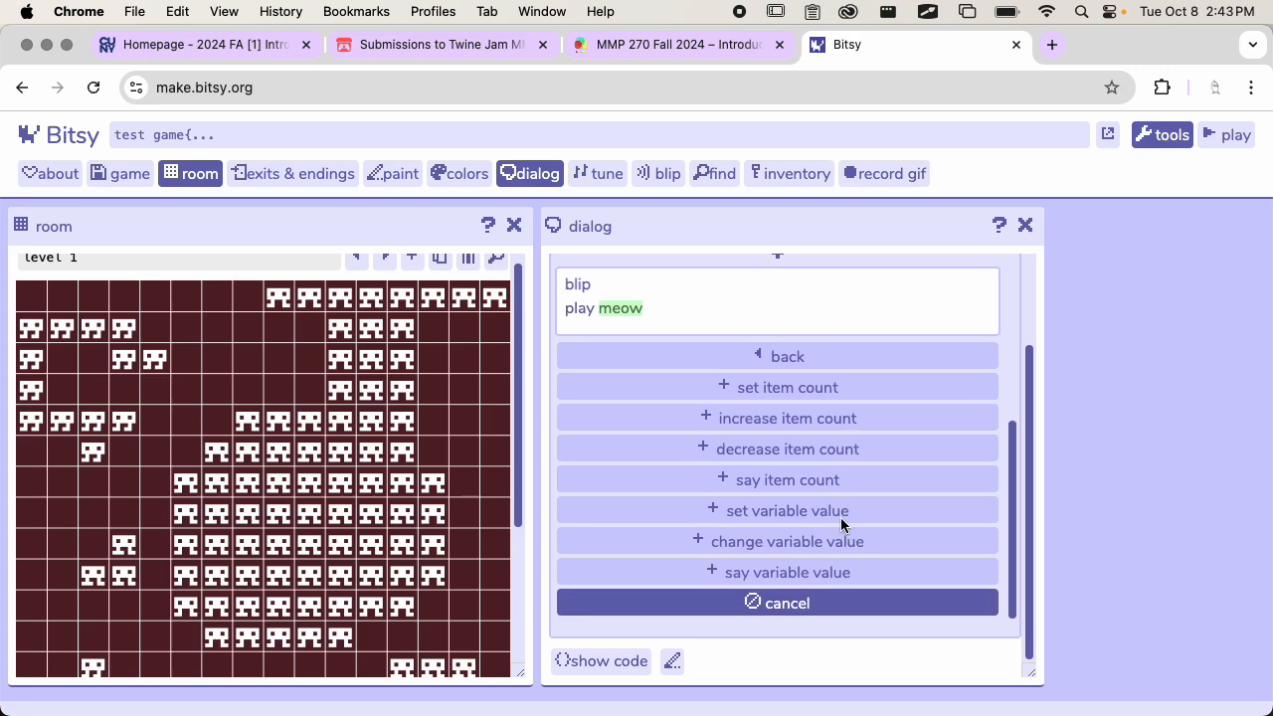
left_click(769, 356)
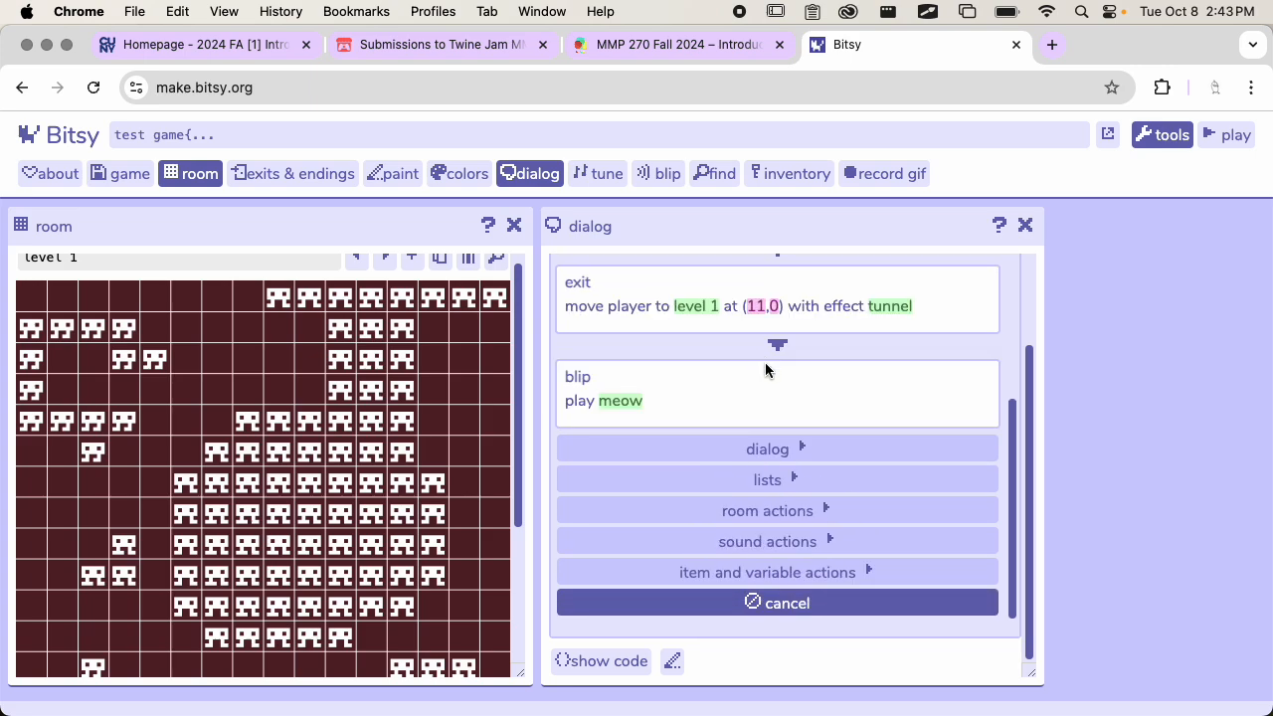
left_click(773, 601)
scroll(802, 440, "up", 5)
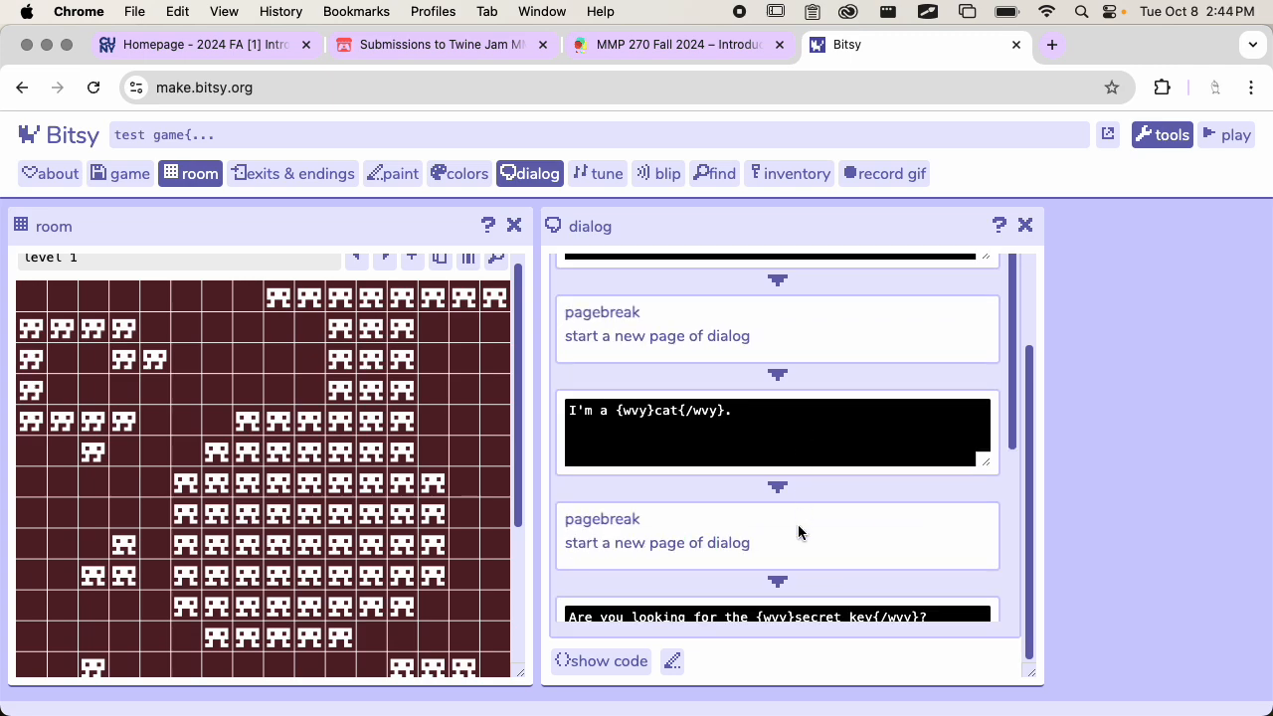
scroll(799, 531, "up", 2)
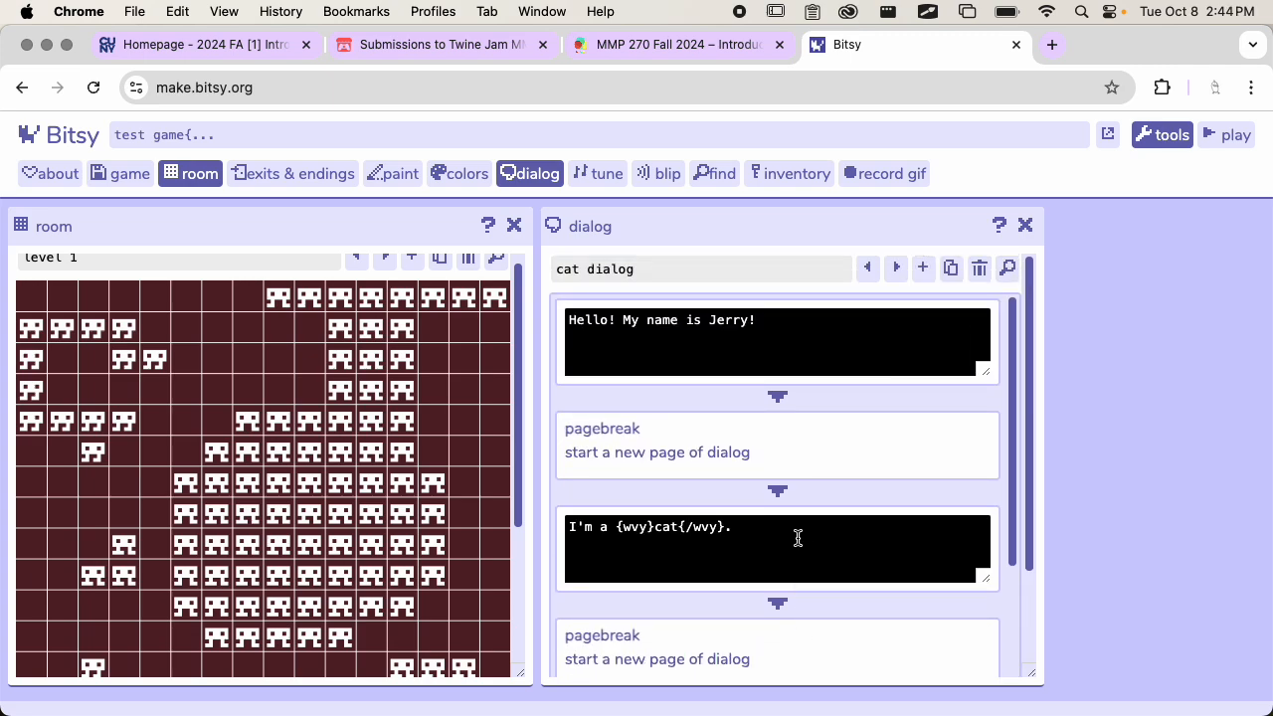